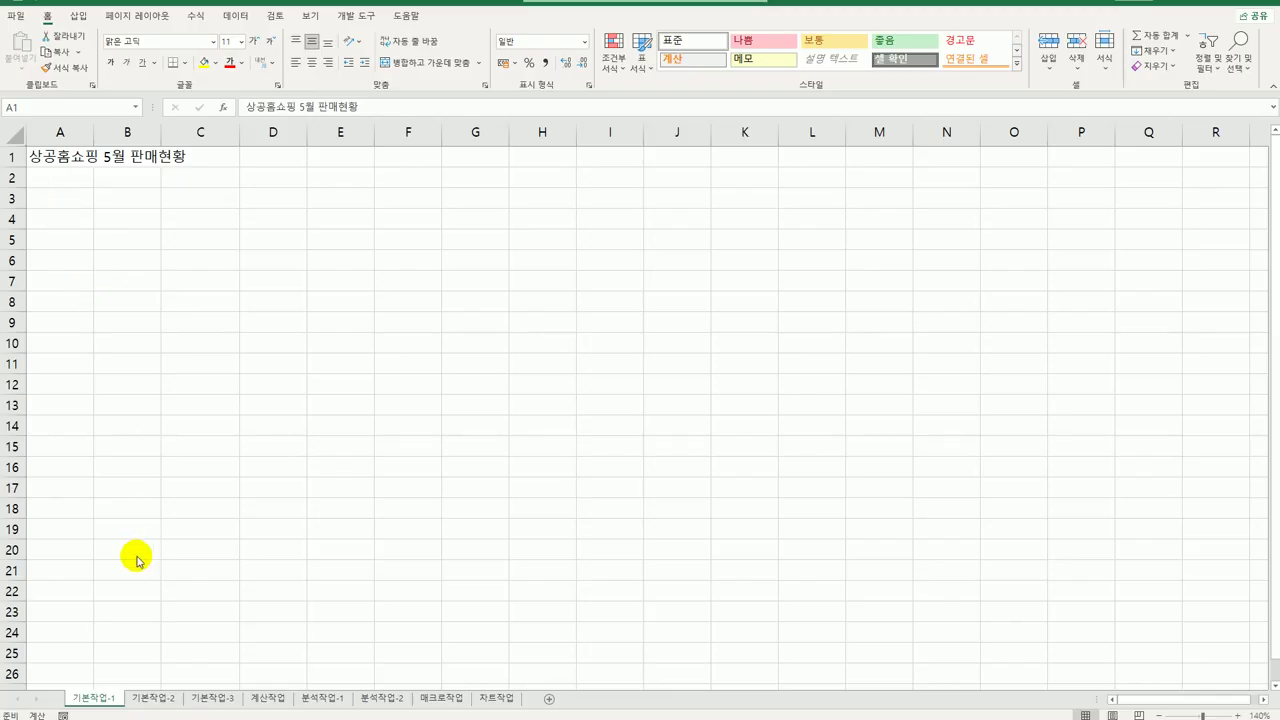
click(96, 697)
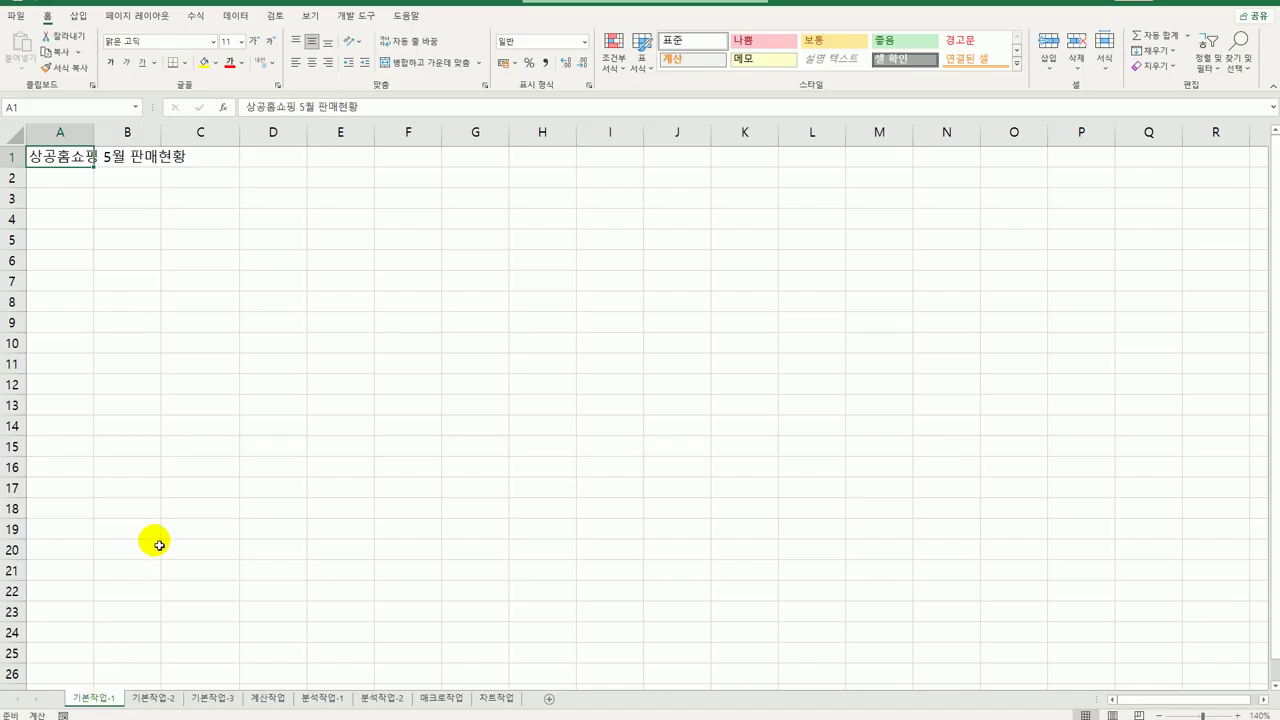
click(60, 204)
drag(60, 204, 393, 337)
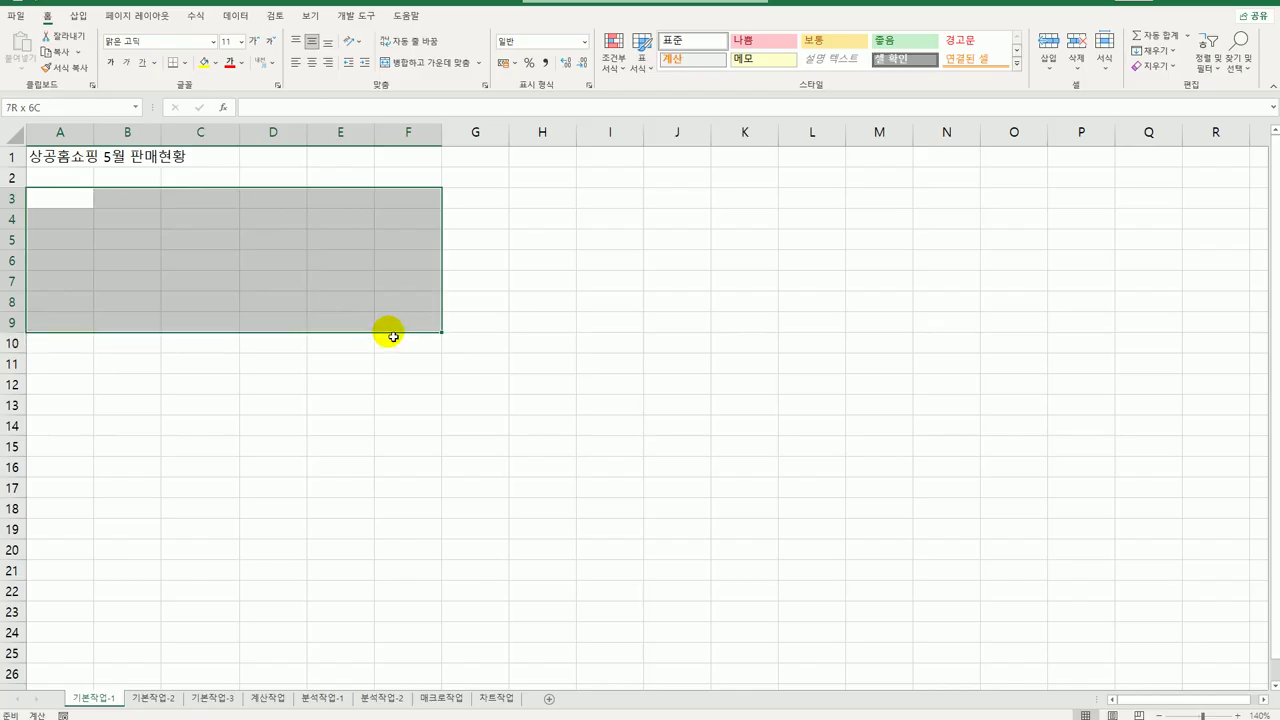
drag(393, 337, 391, 335)
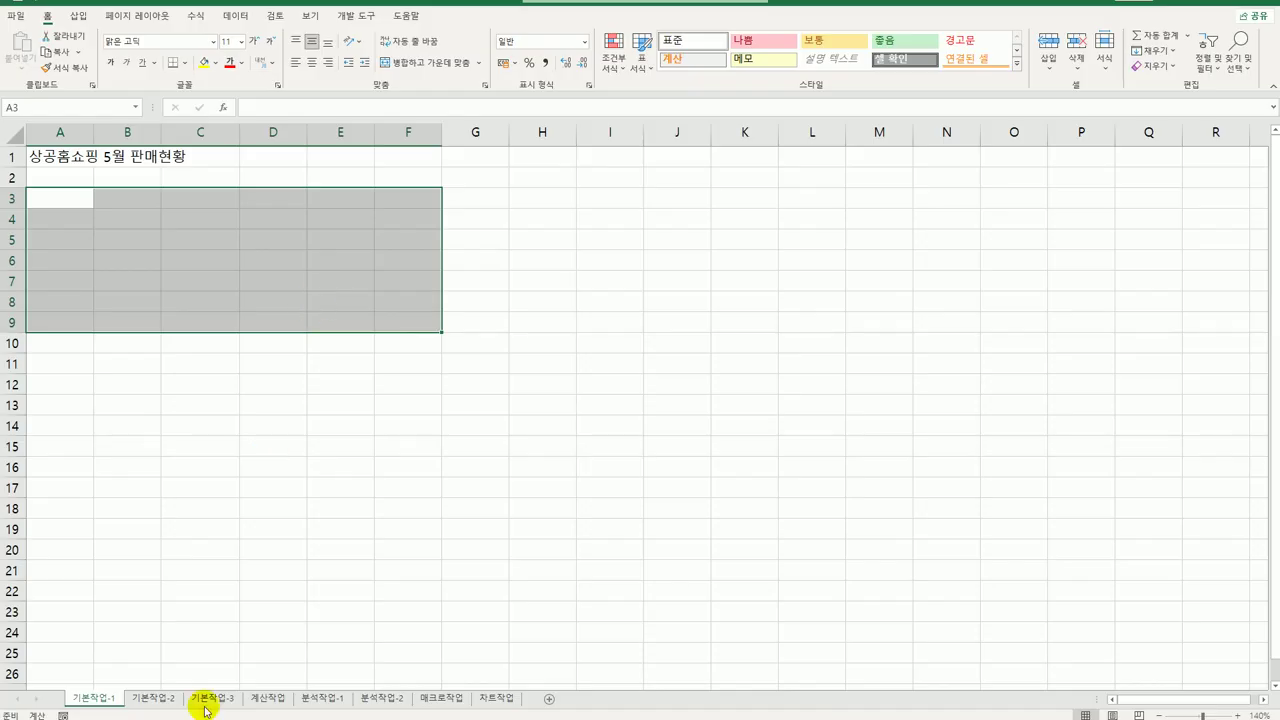
Step: On the 기본작업-2 sheet, set the horizontal alignment of A1:H1 to 선택 영역의 가운데로 (center across selection)
click(166, 696)
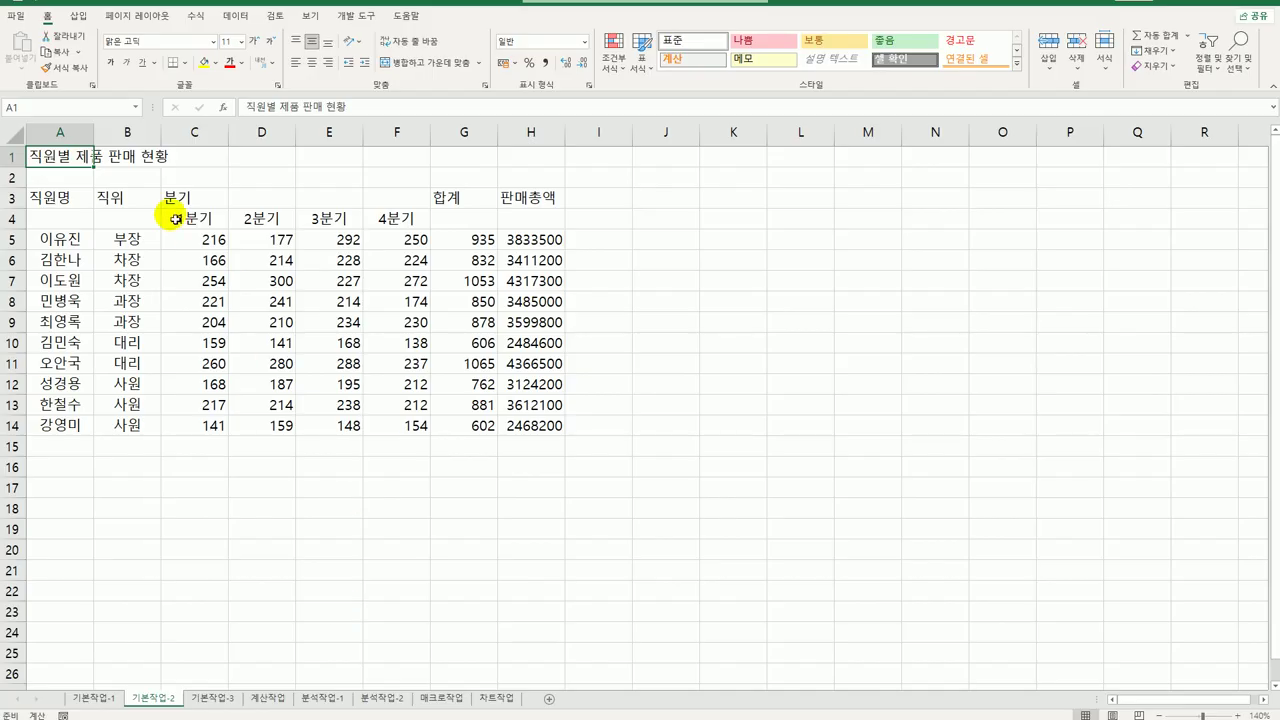
drag(57, 159, 534, 155)
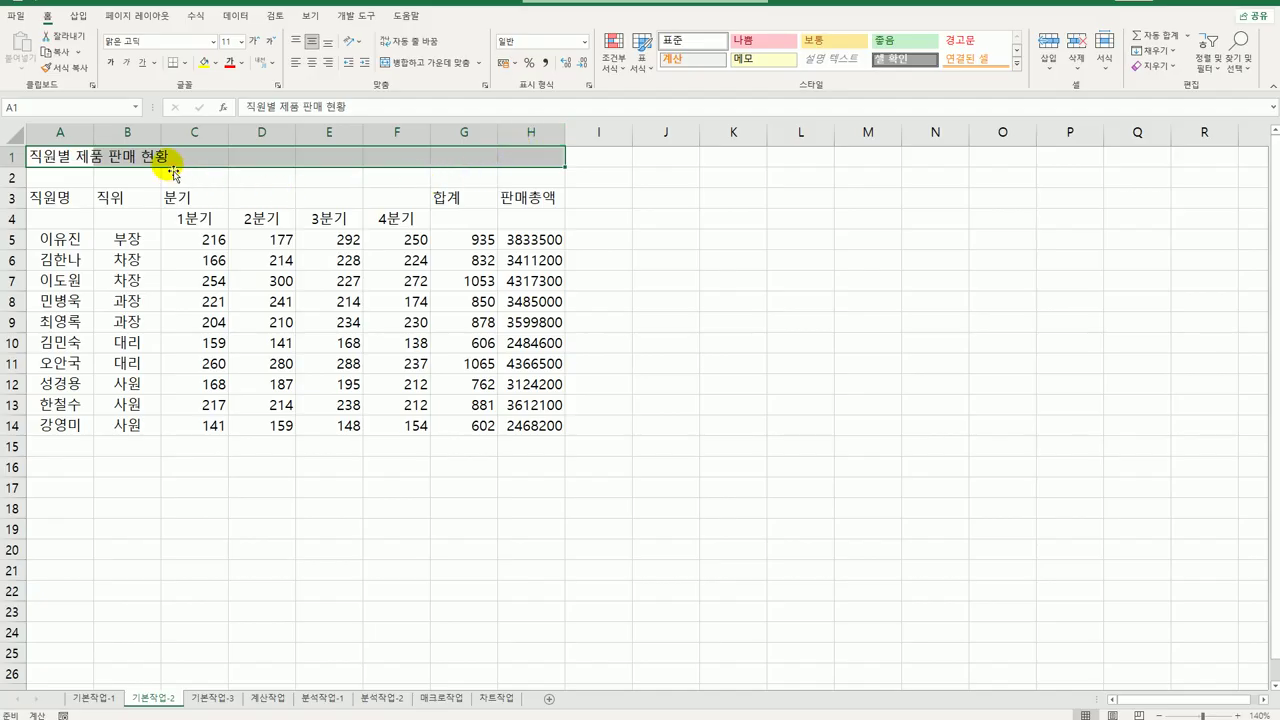
right_click(138, 153)
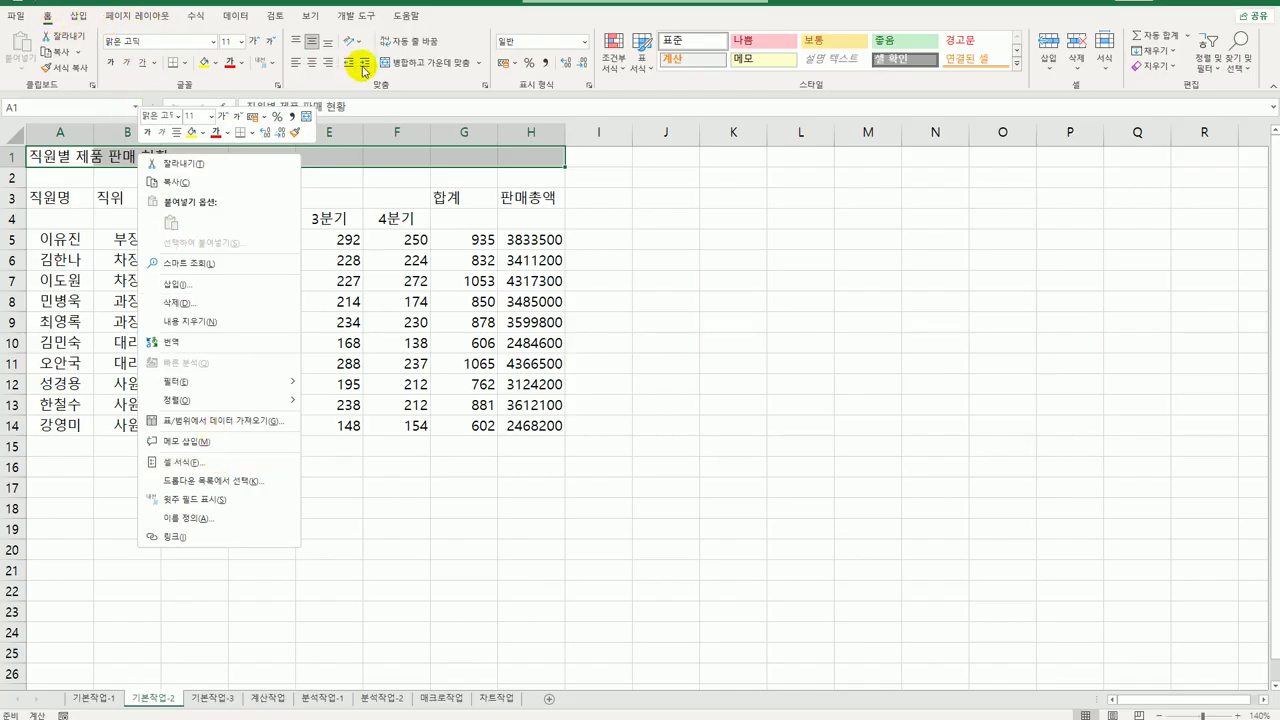
click(484, 86)
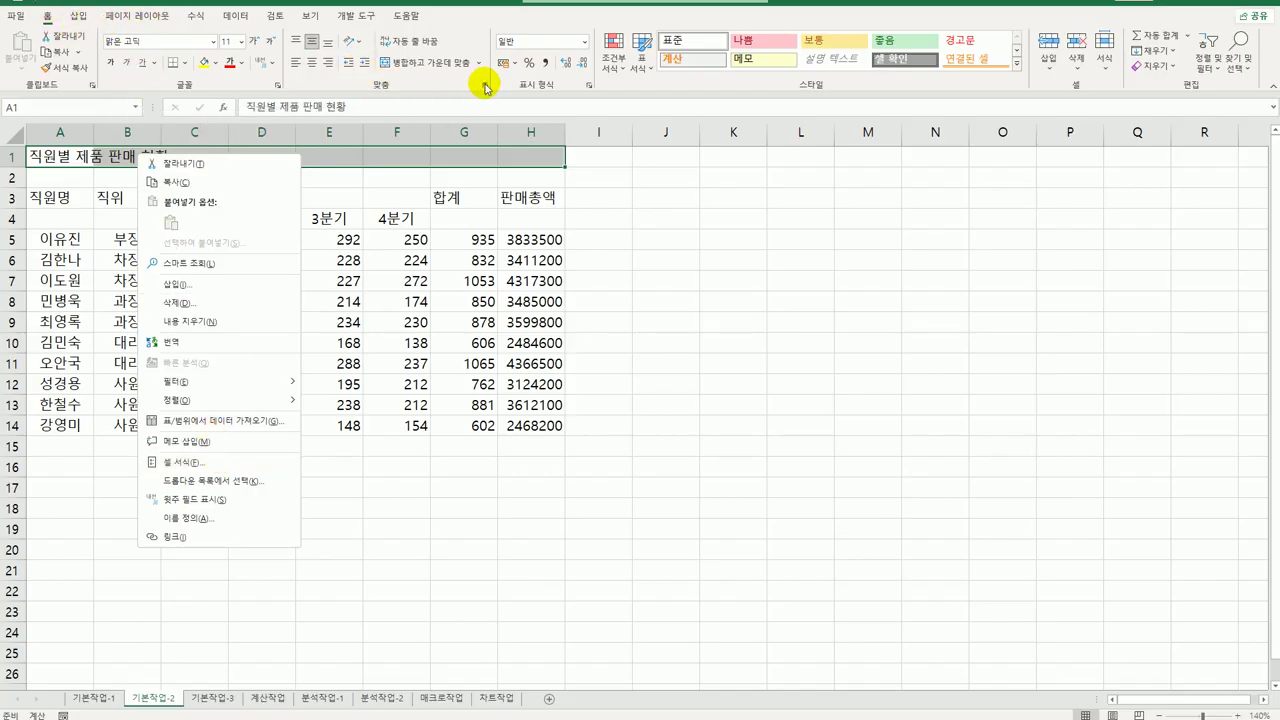
click(484, 86)
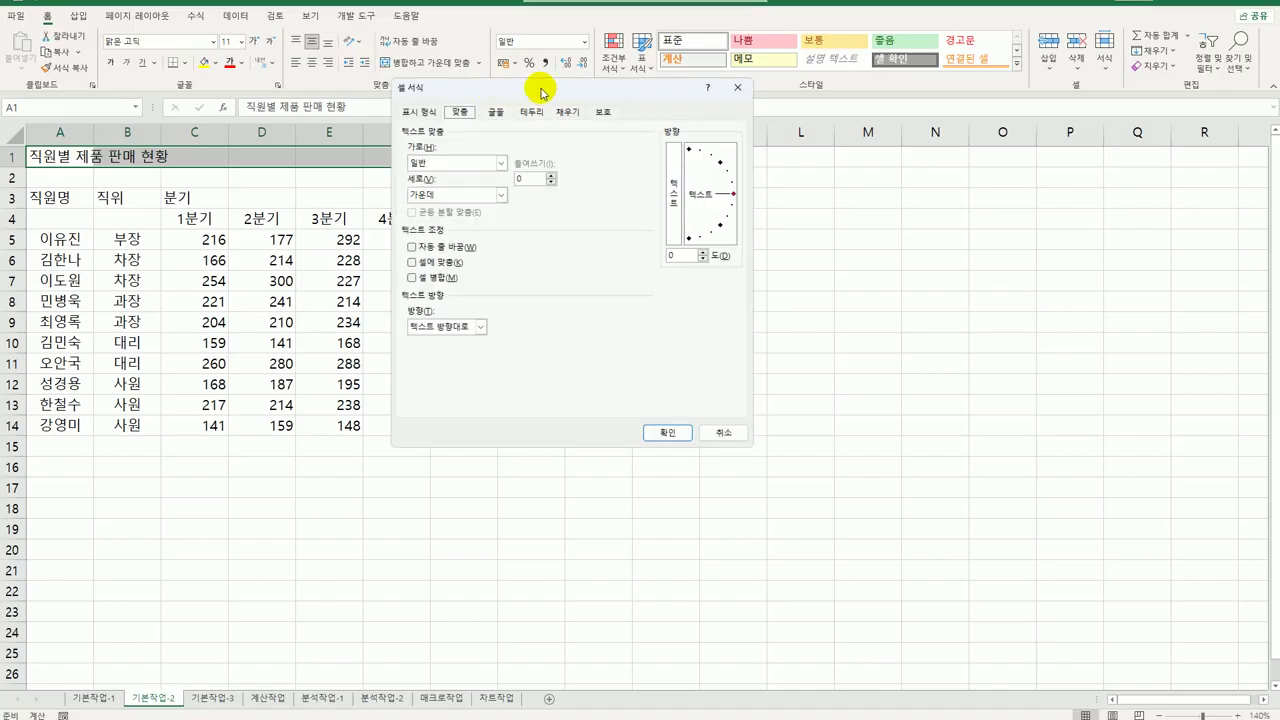
drag(540, 88, 762, 167)
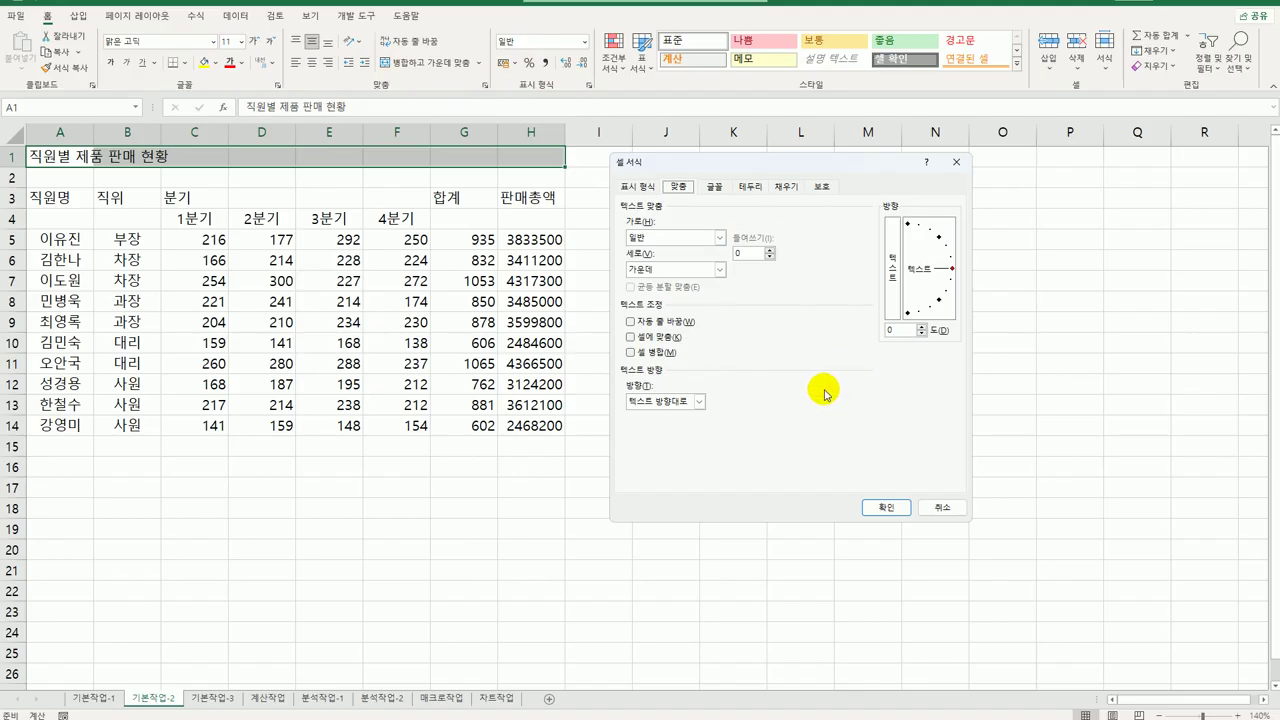
click(690, 237)
click(692, 312)
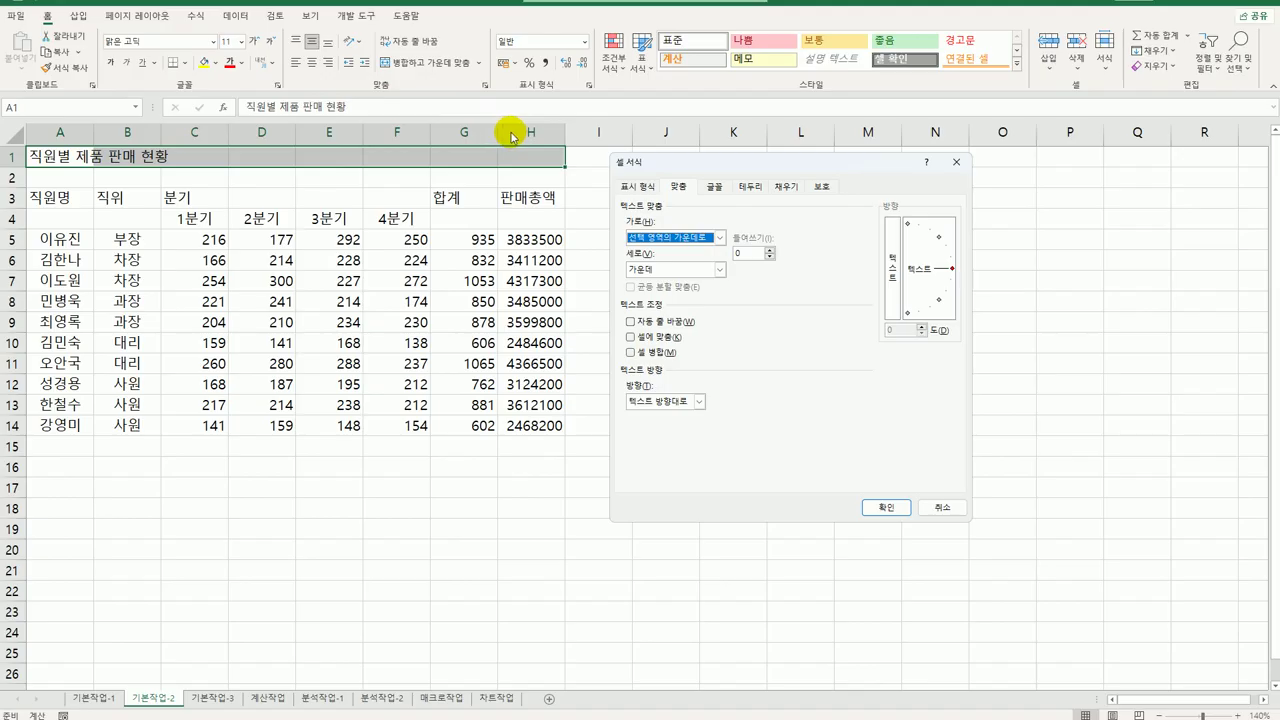
Step: Set the font of the title range A1:H1 to HY견고딕
click(715, 188)
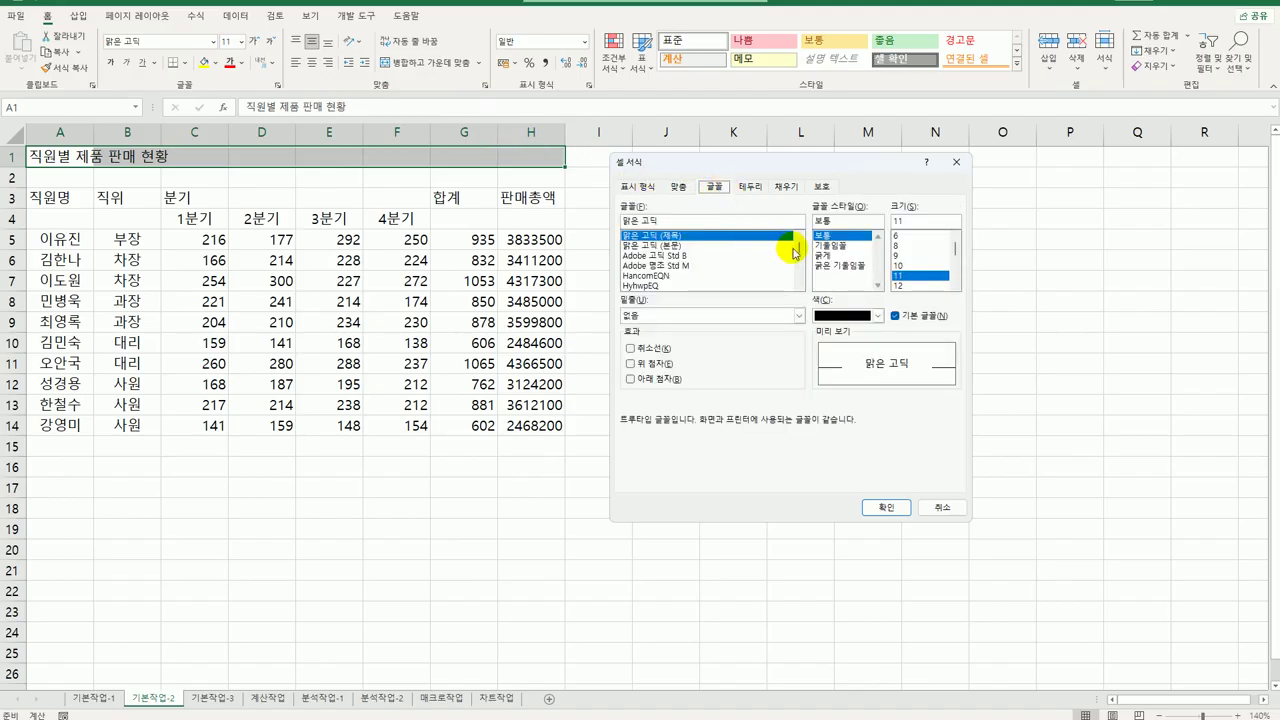
mouse_move(800, 252)
mouse_down()
mouse_move(792, 284)
mouse_move(800, 244)
mouse_up()
click(799, 285)
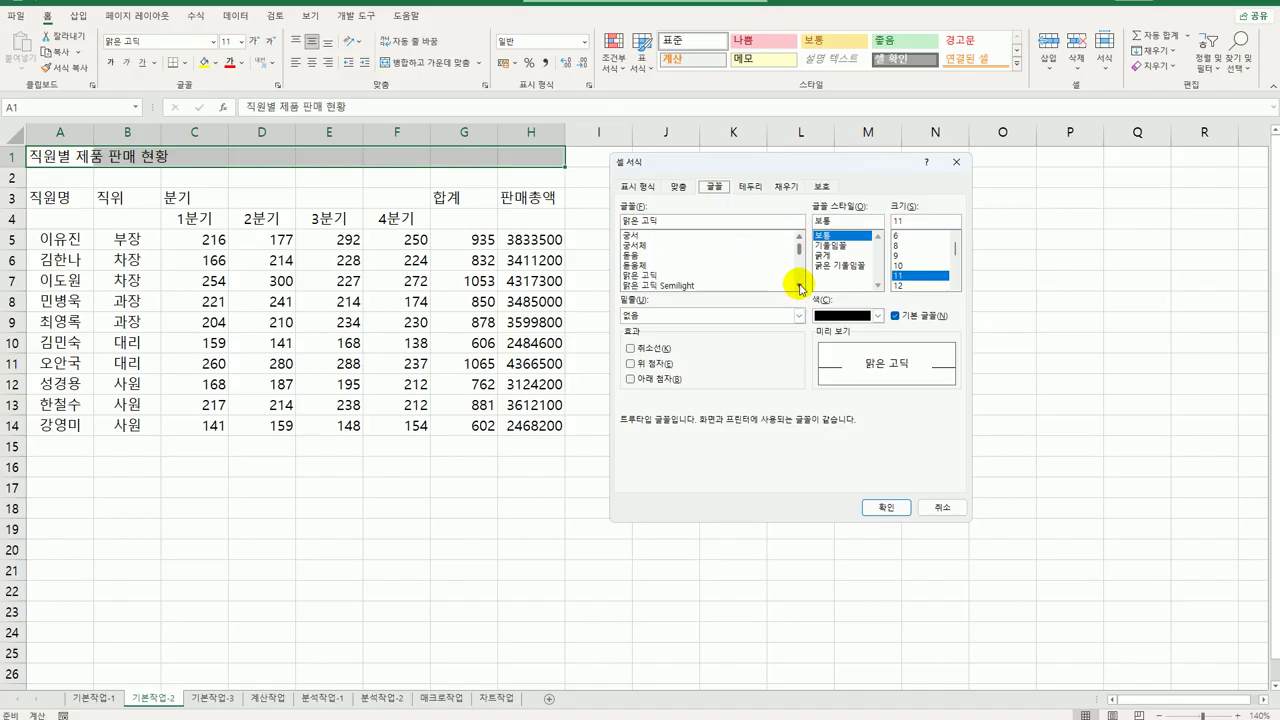
click(799, 285)
click(799, 285)
click(799, 286)
click(799, 286)
click(799, 286)
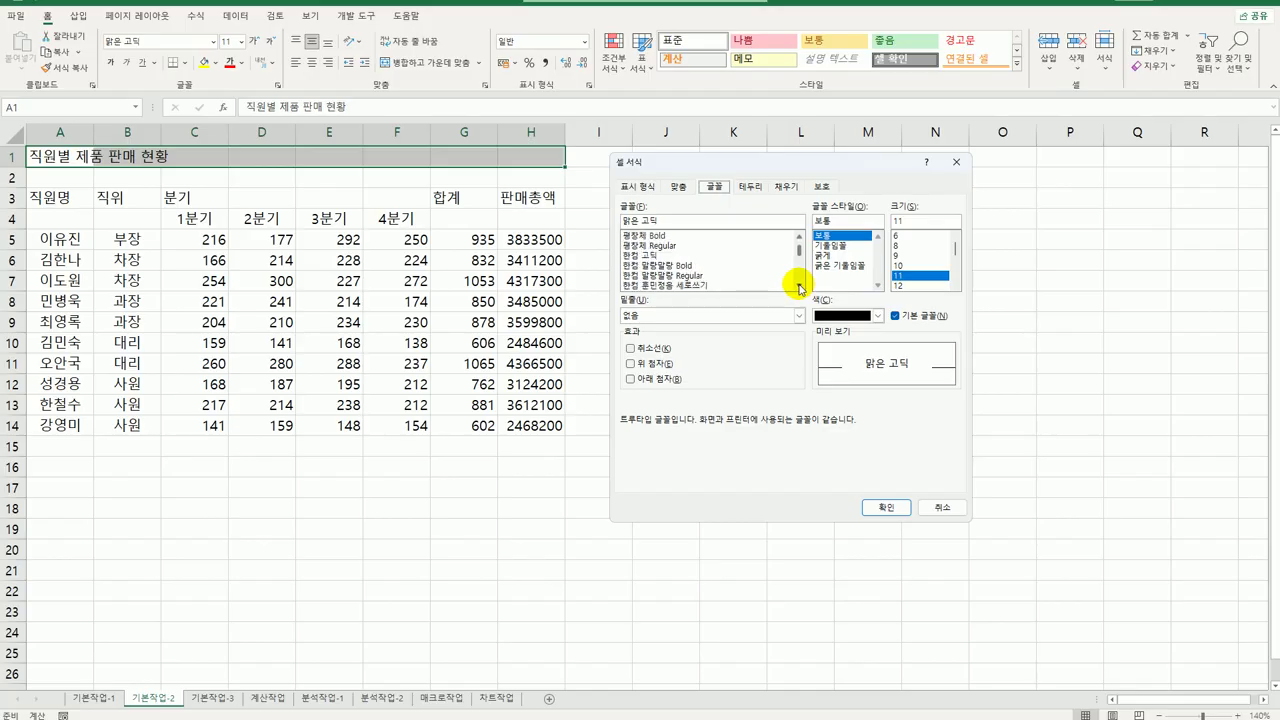
click(799, 286)
click(799, 286)
drag(663, 222, 580, 206)
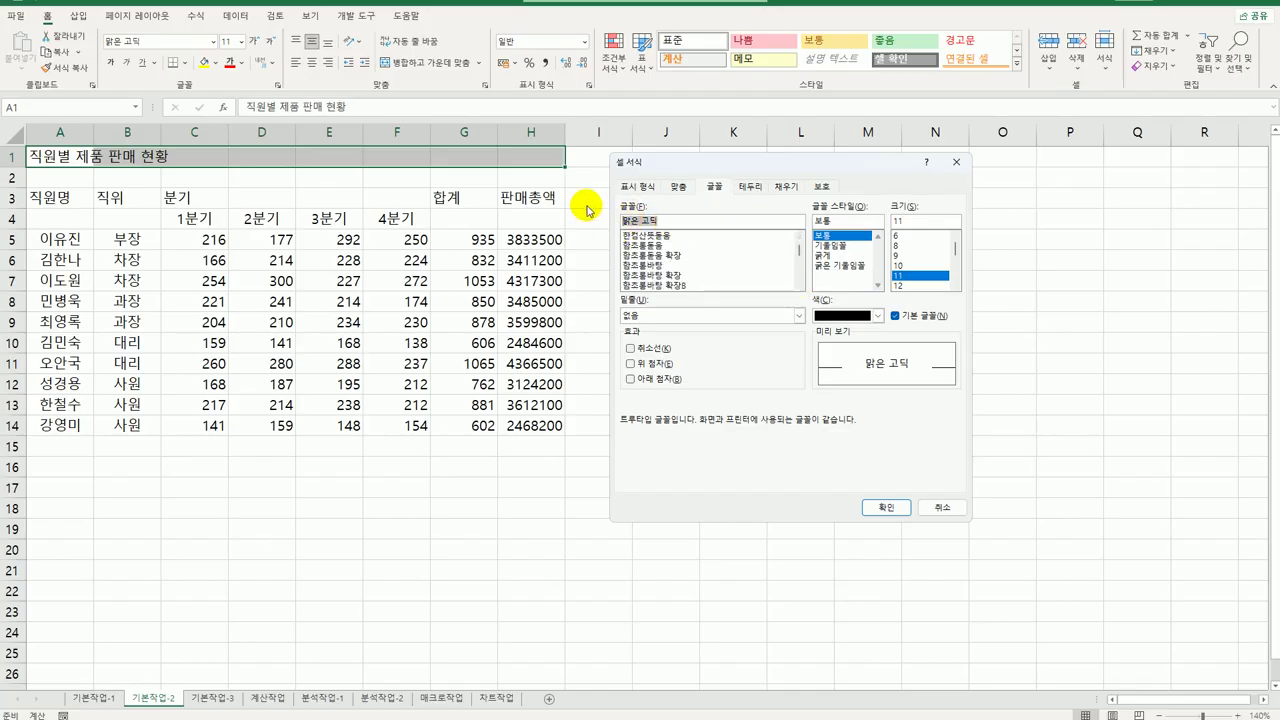
key(BackSpace)
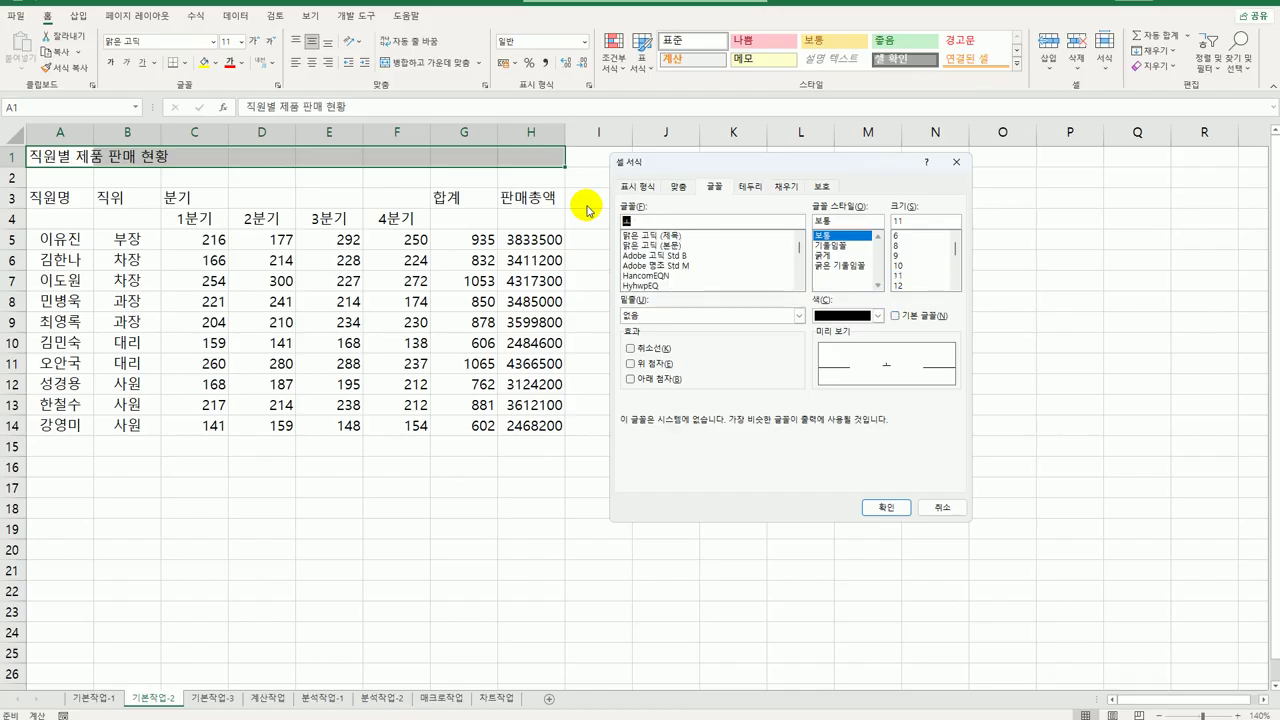
text(h)
text(yㄱ)
text(견고딕)
click(673, 236)
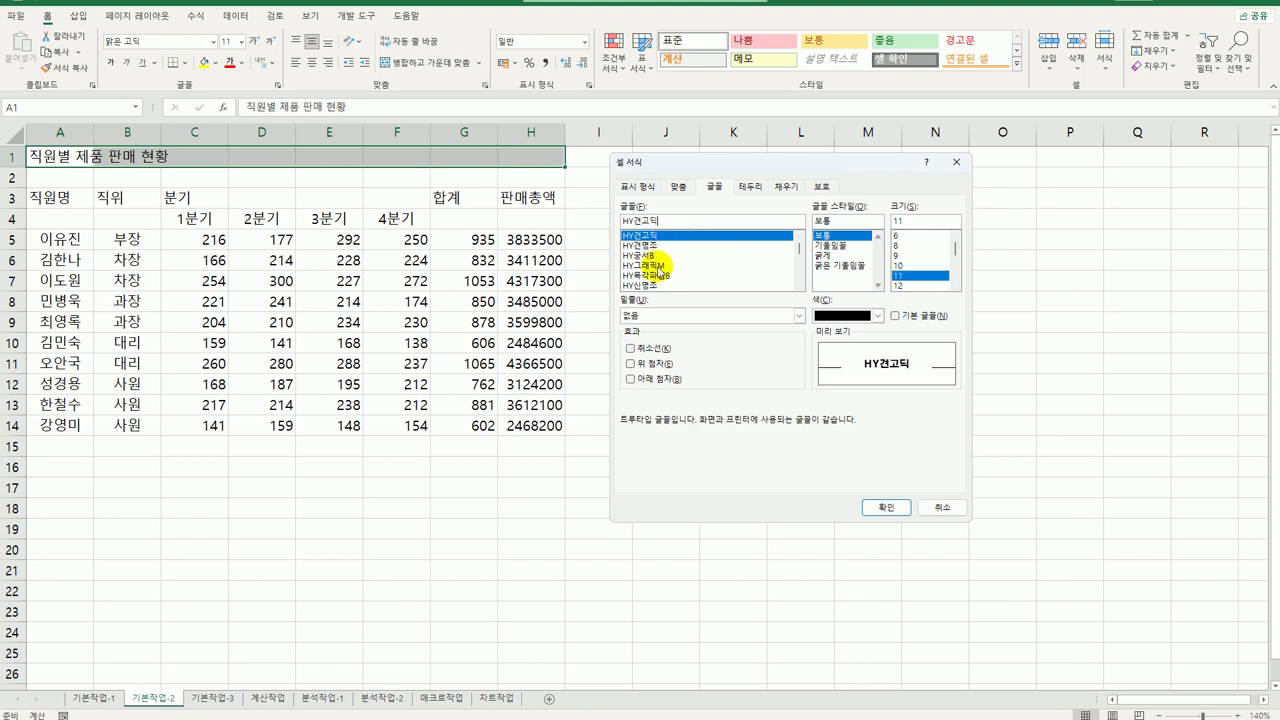
Step: Set the title's font size to 17 and apply the cell formatting
double_click(906, 220)
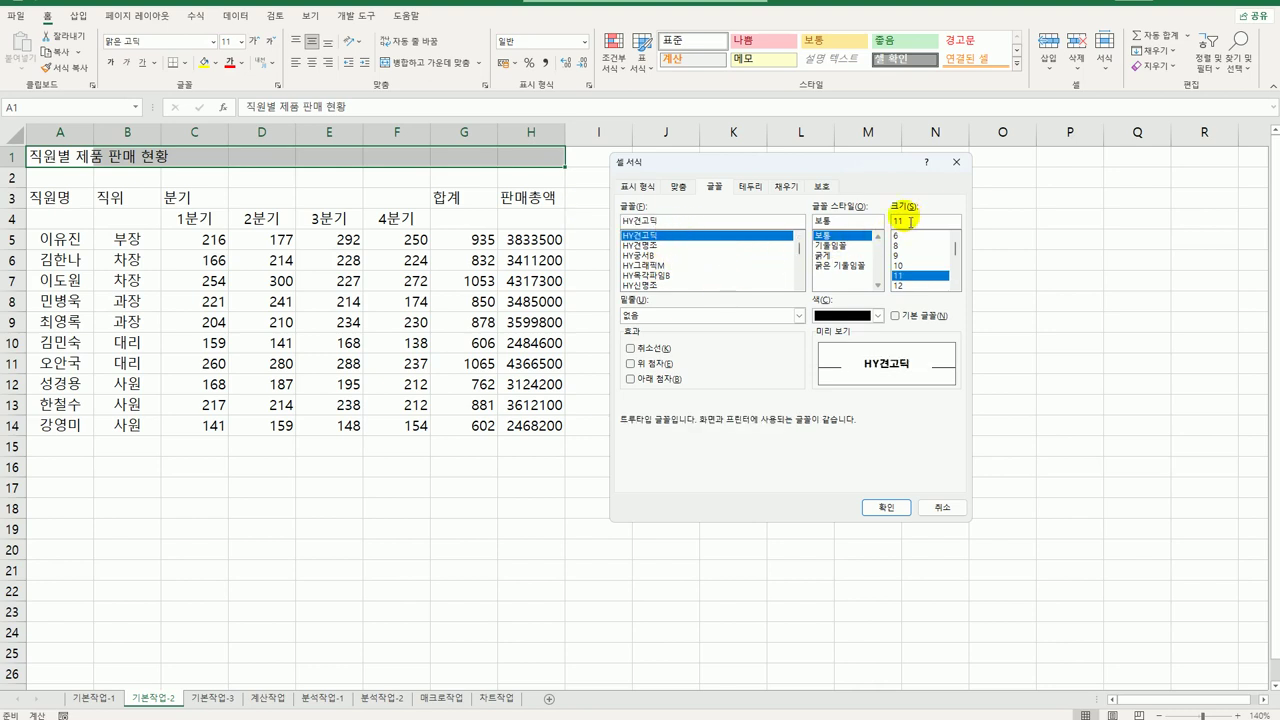
text(17)
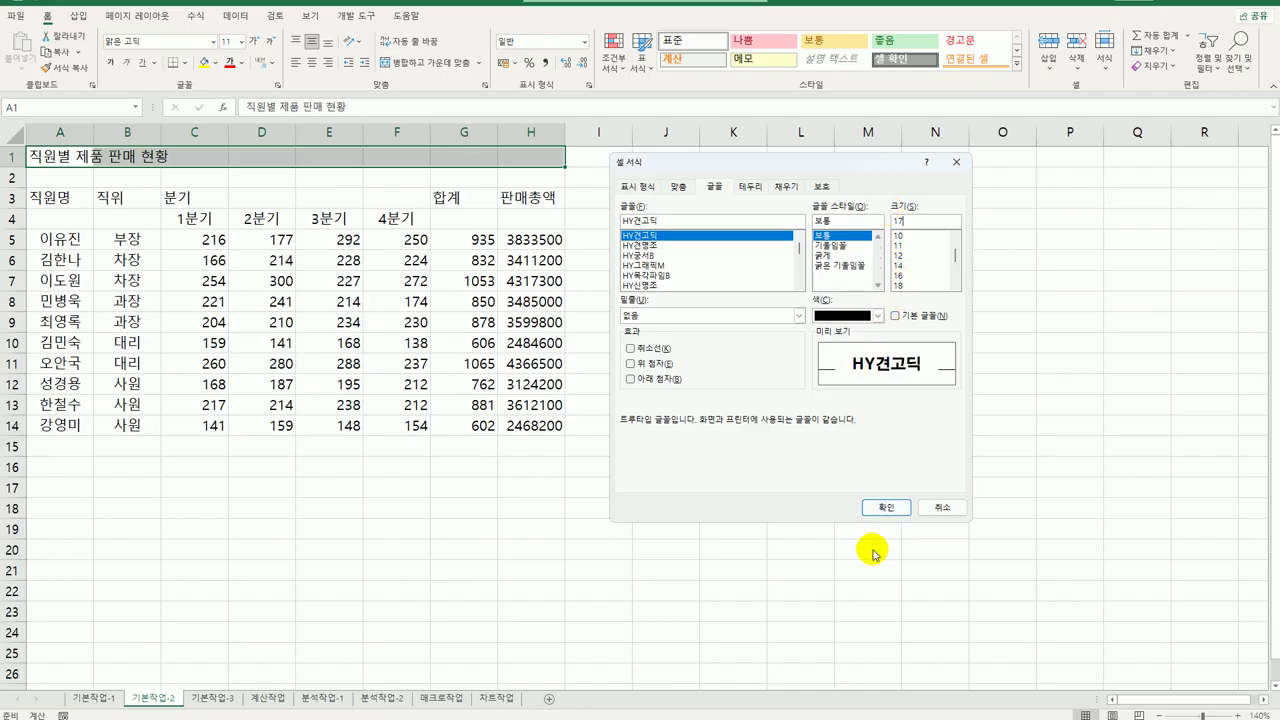
click(876, 508)
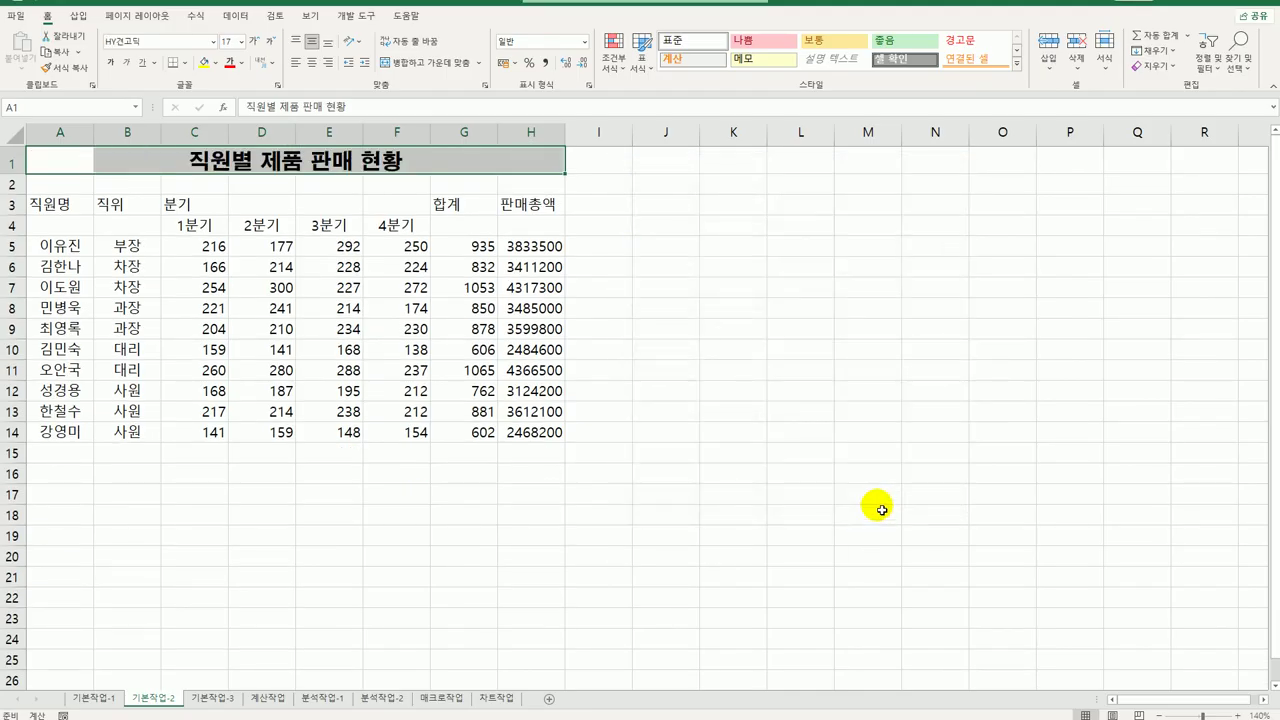
Step: Convert the heading 직위 in cell B3 to the Hanja 職位
click(118, 210)
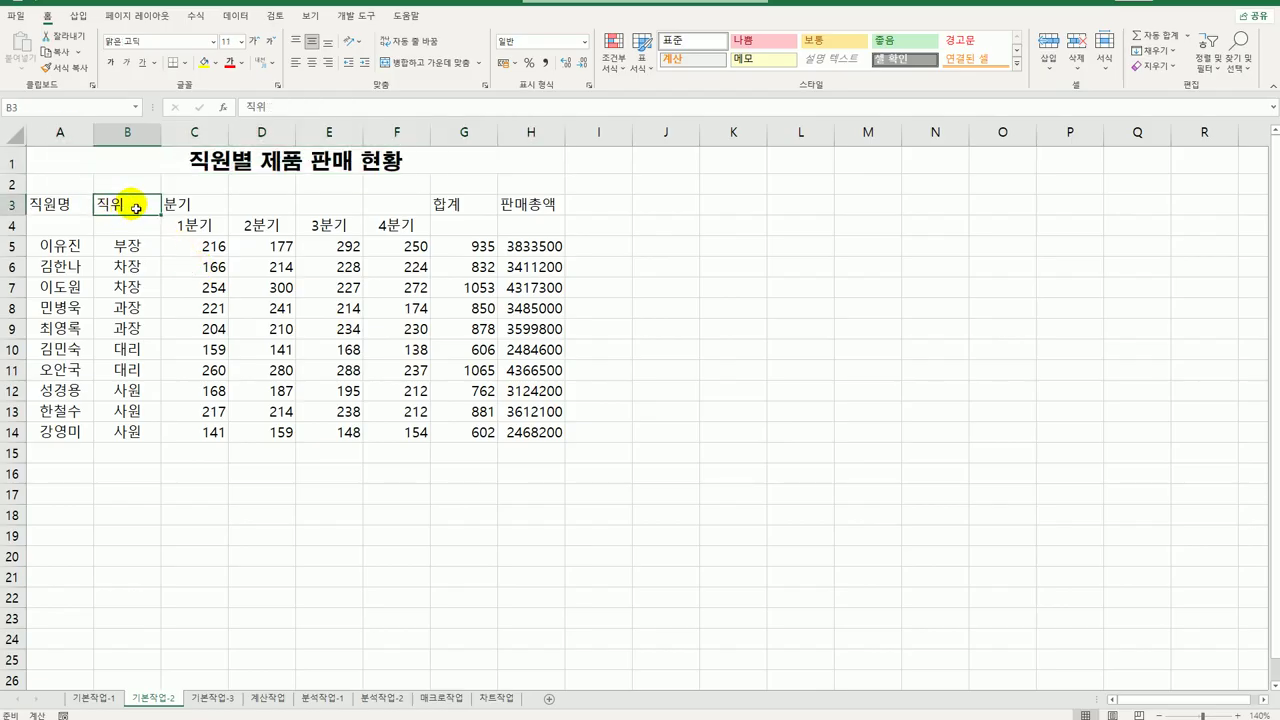
double_click(118, 210)
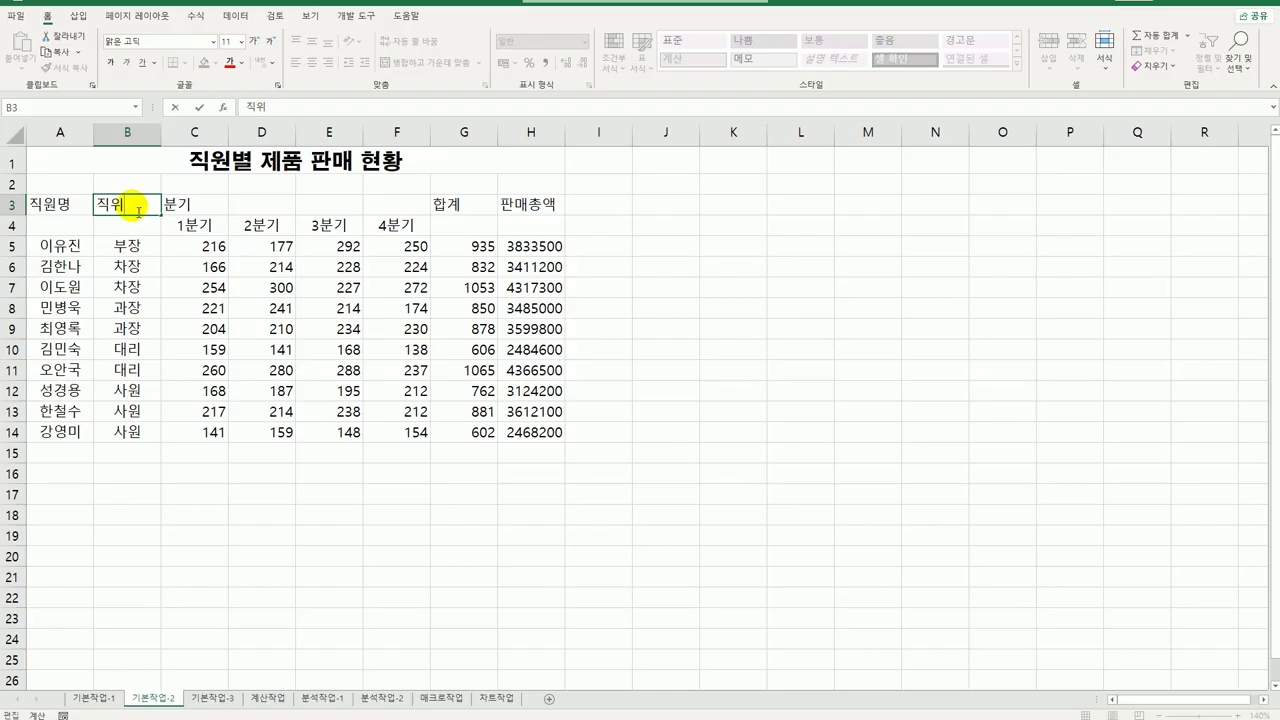
key(Hangul_Hanja)
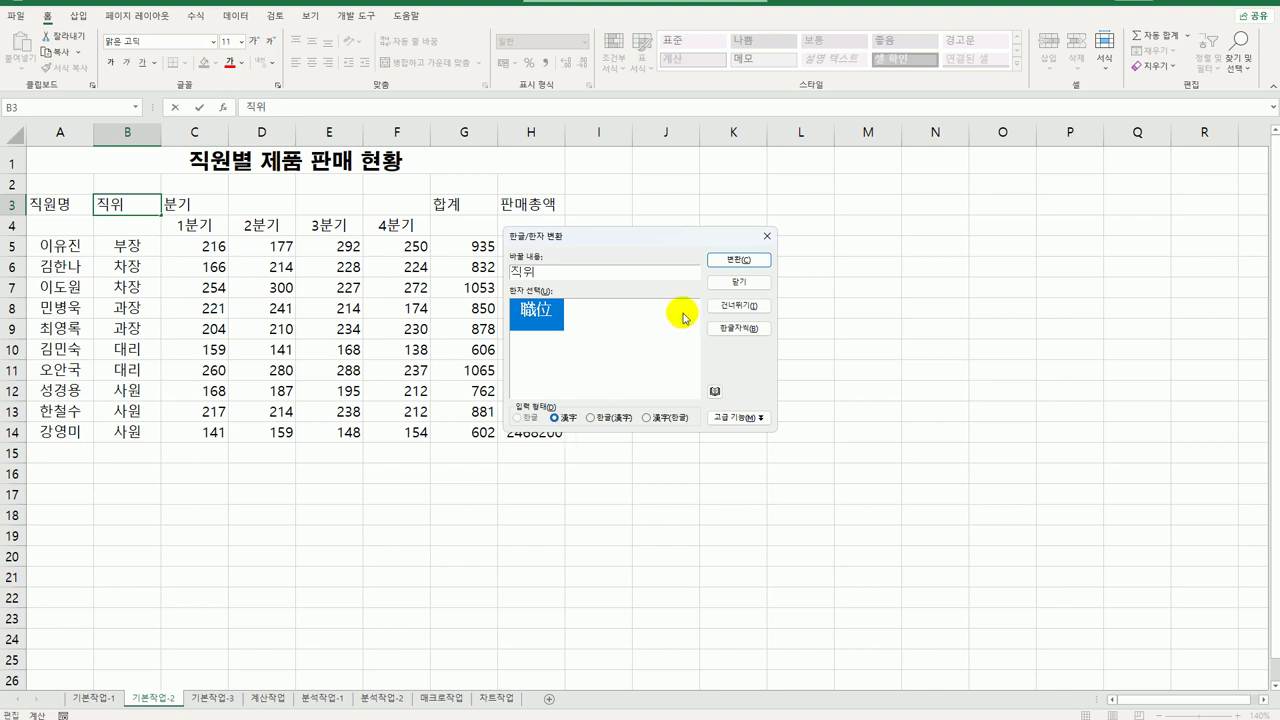
click(738, 260)
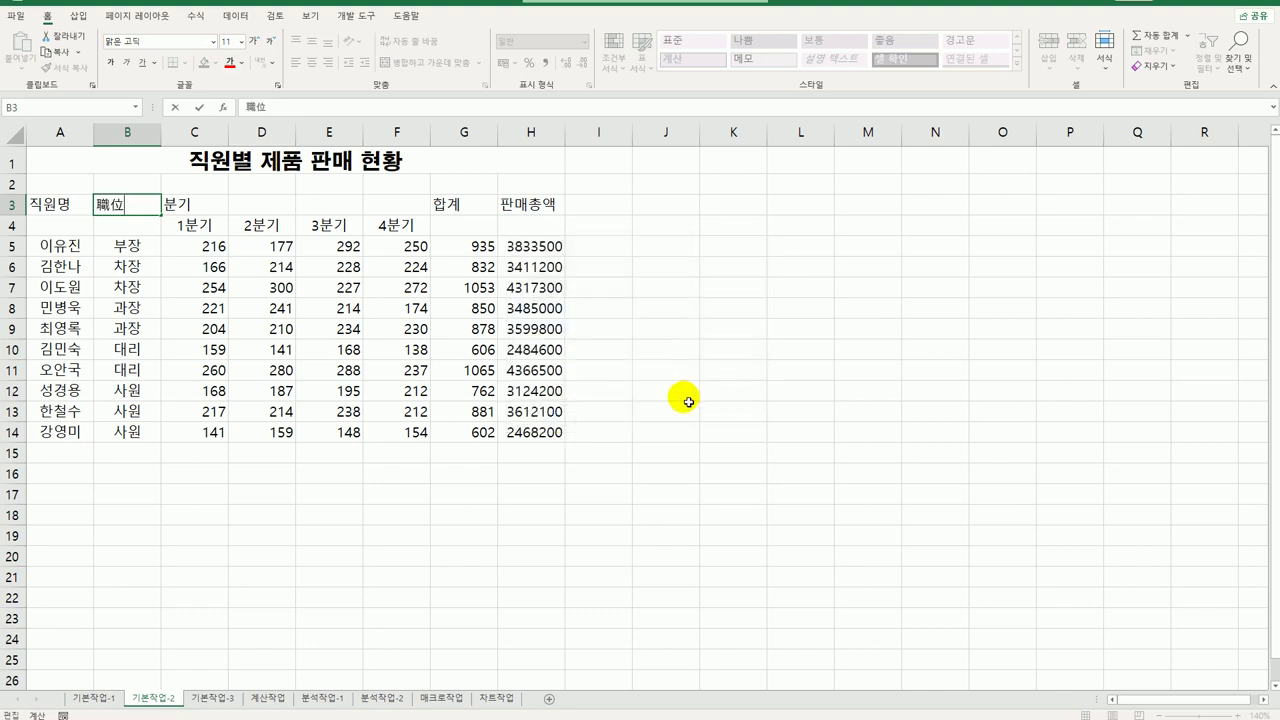
click(689, 400)
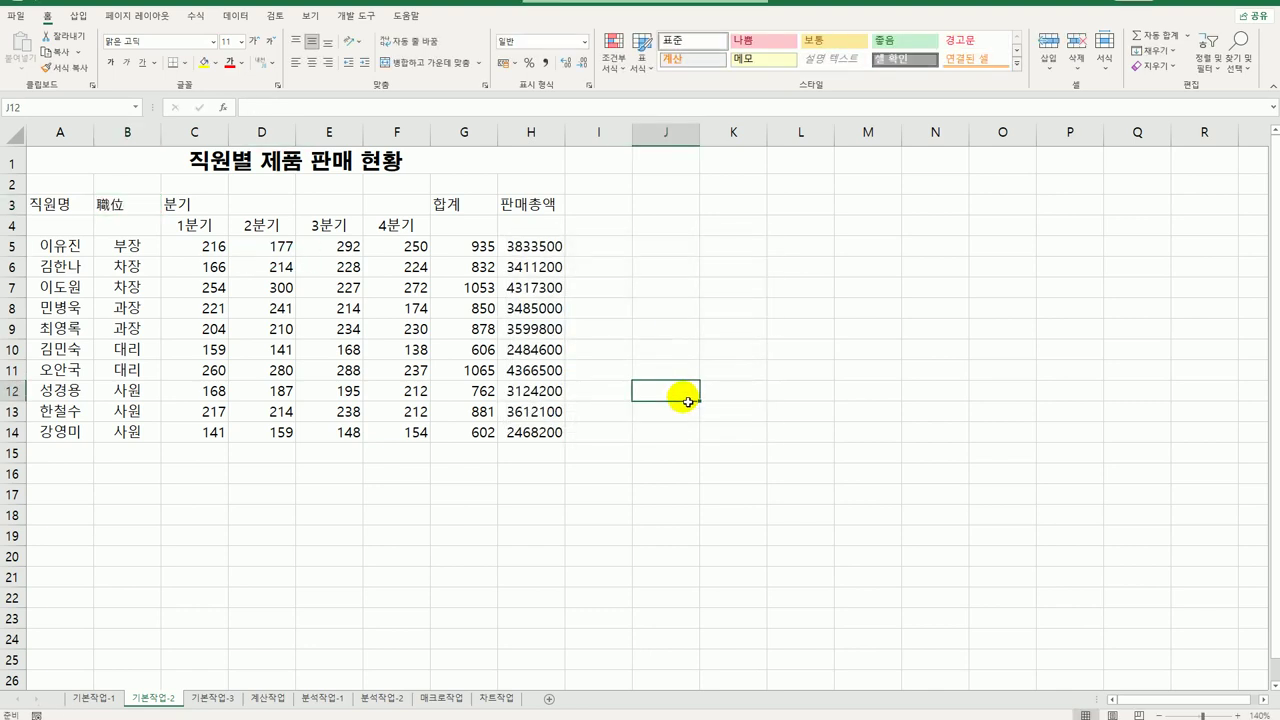
Step: Merge and center each of the heading ranges A3:A4, B3:B4, C3:F3, G3:G4 and H3:H4
click(75, 208)
mouse_move(75, 208)
mouse_down()
mouse_move(60, 224)
mouse_move(71, 228)
mouse_up()
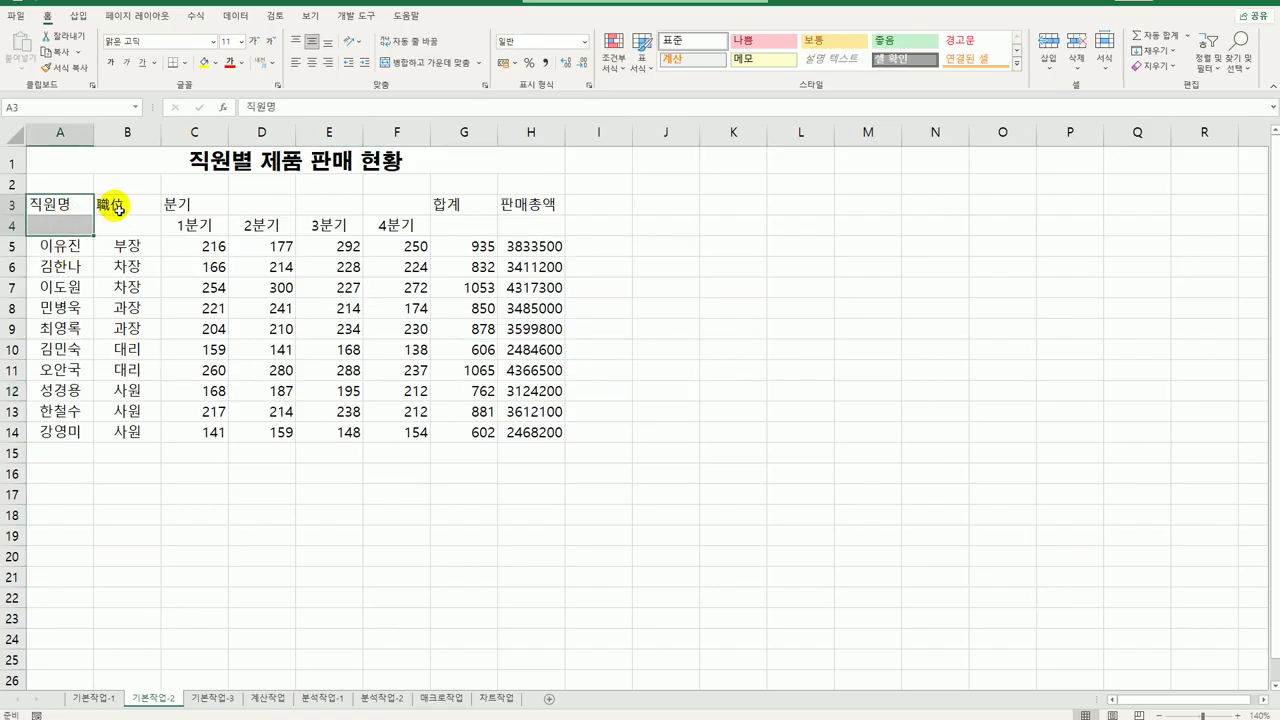
drag(118, 209, 114, 229)
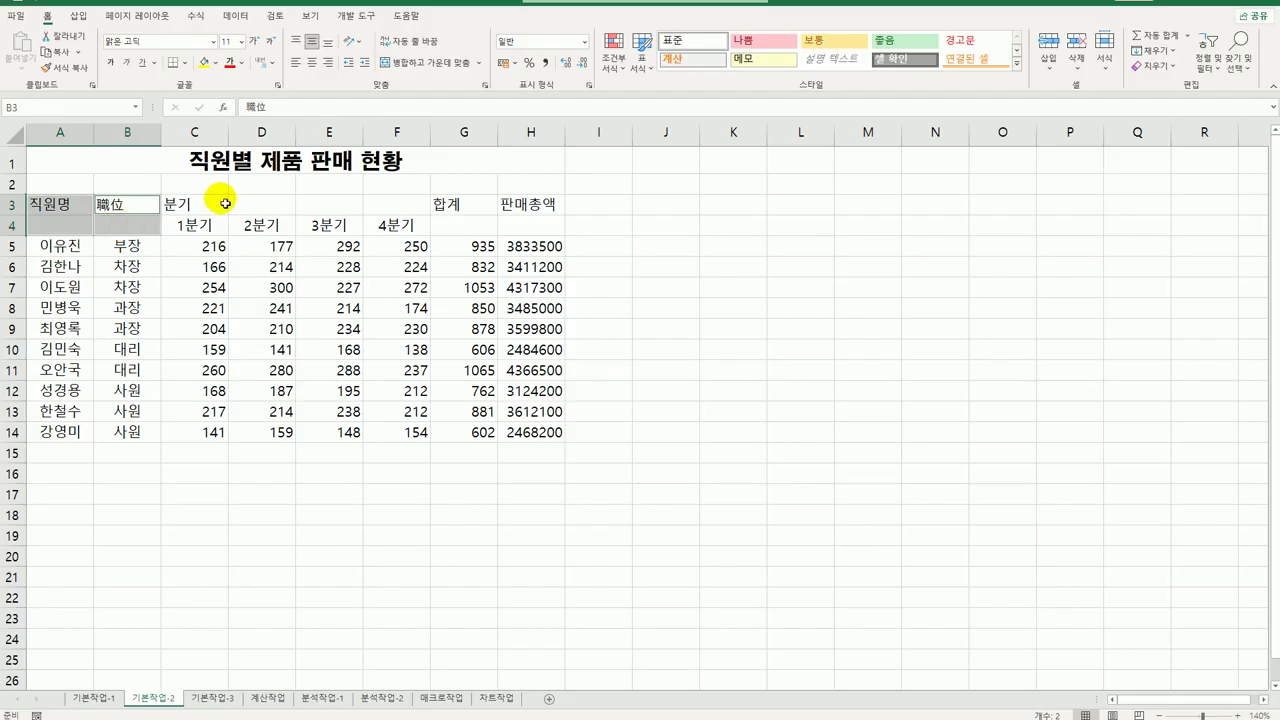
drag(210, 210, 457, 232)
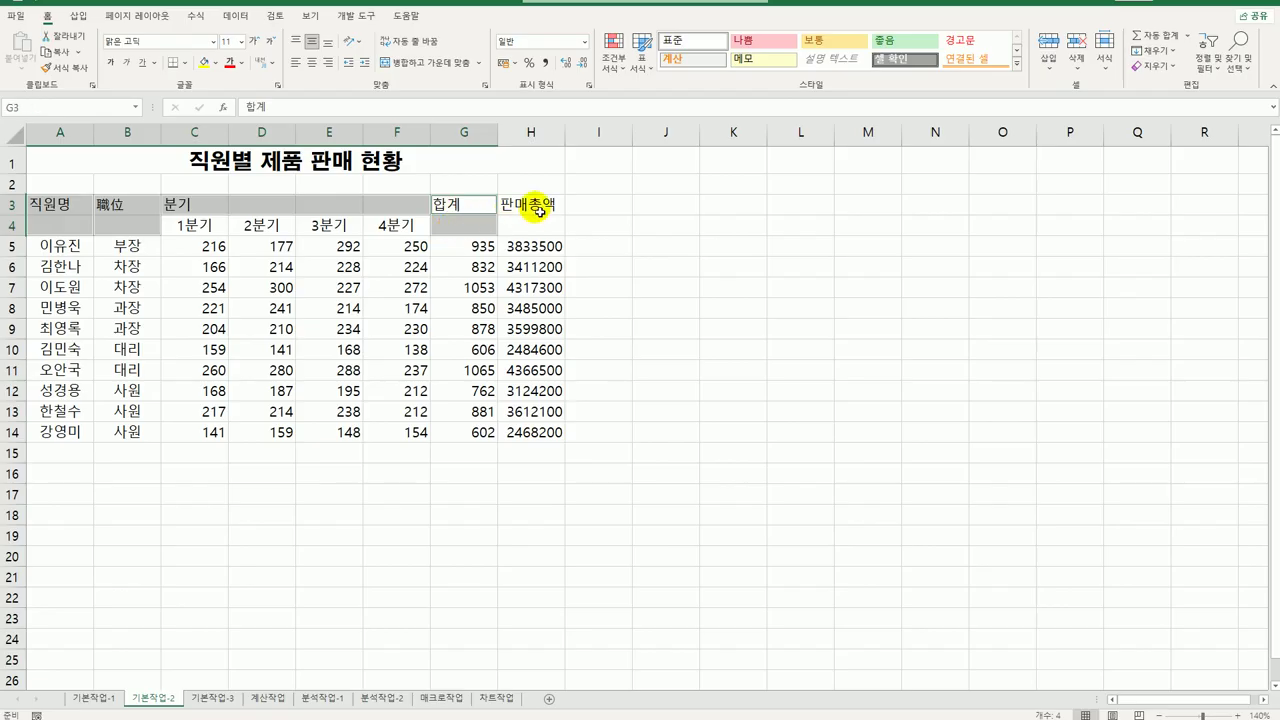
drag(540, 204, 540, 234)
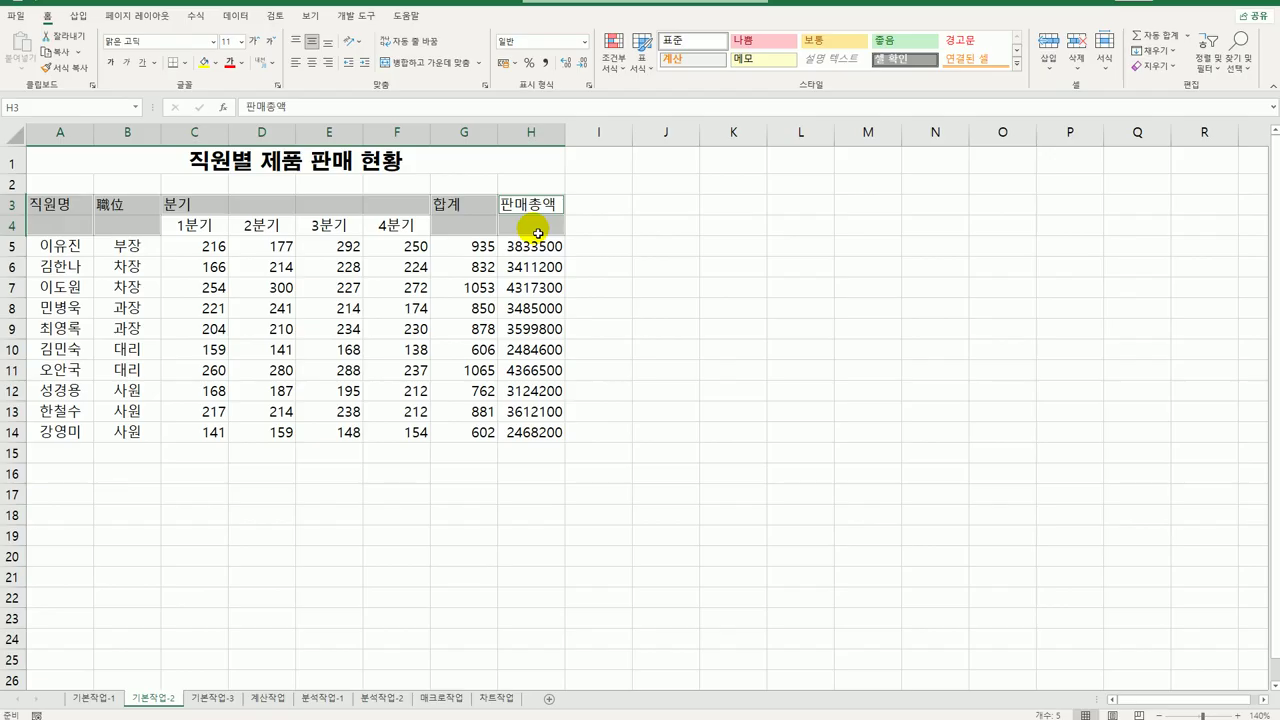
click(408, 63)
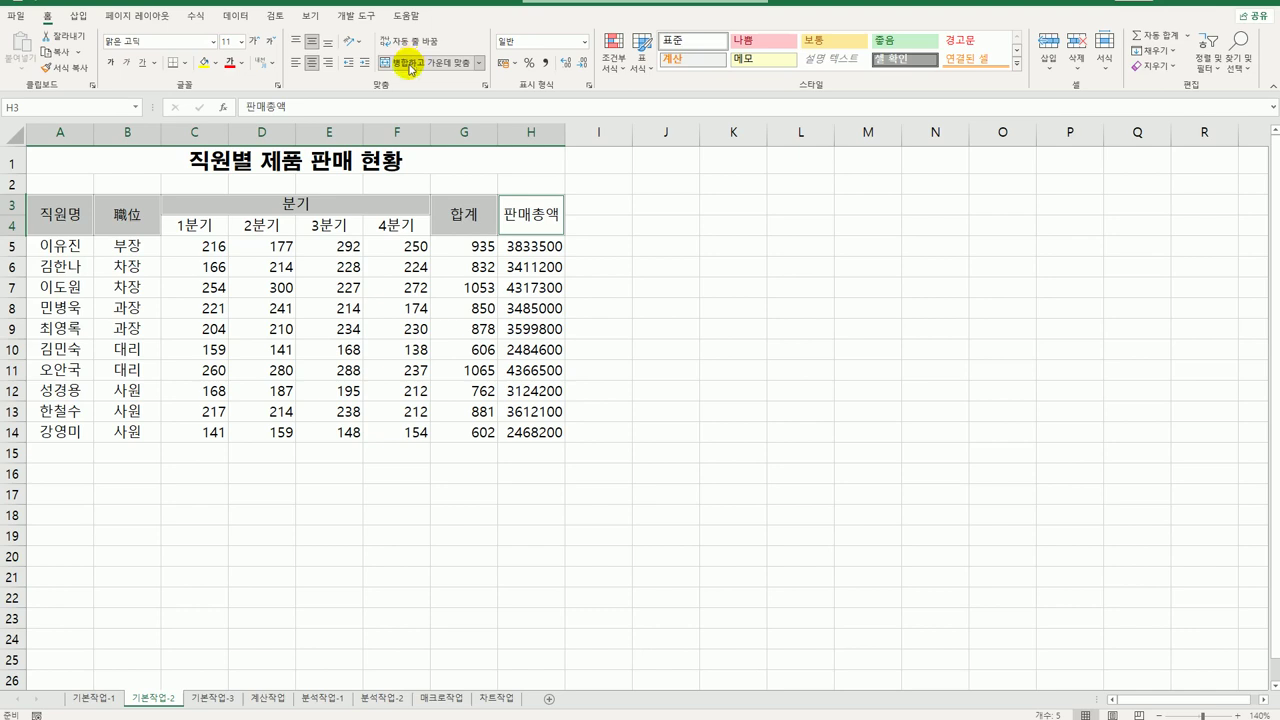
Step: Apply the cell style 강조색6 to the heading range A3:H4
drag(77, 236, 520, 236)
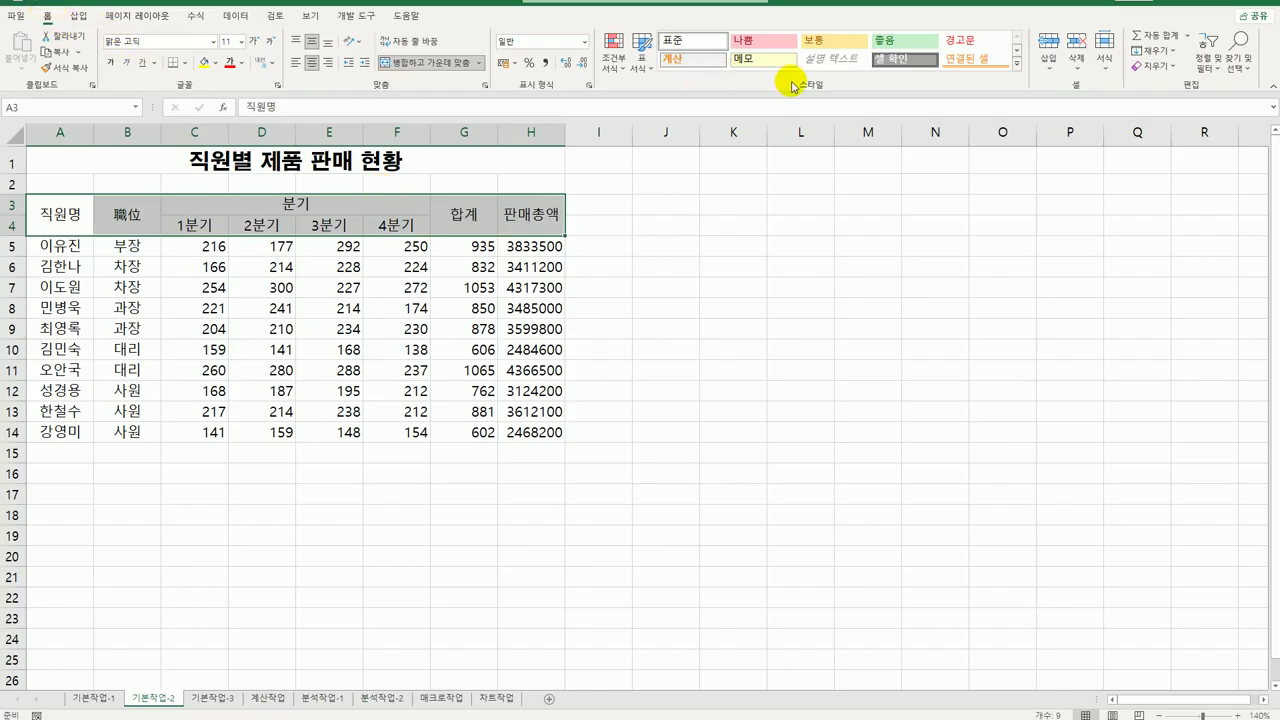
click(1014, 68)
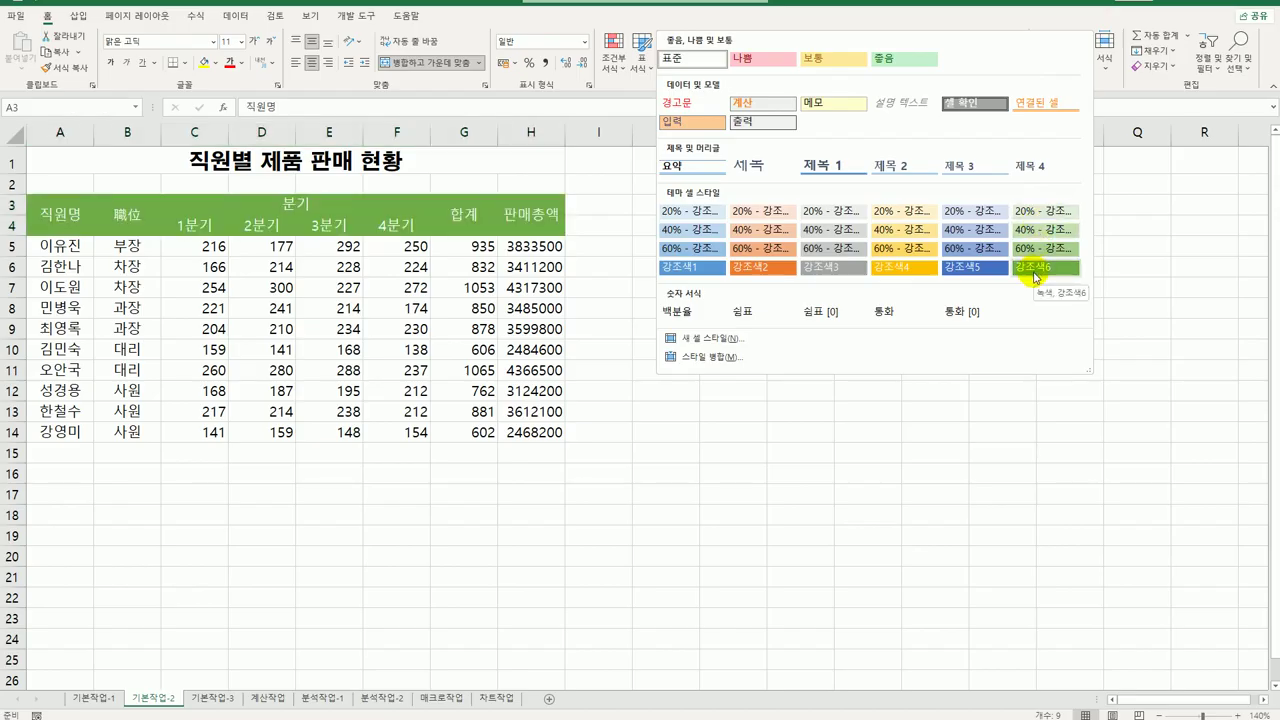
click(1035, 277)
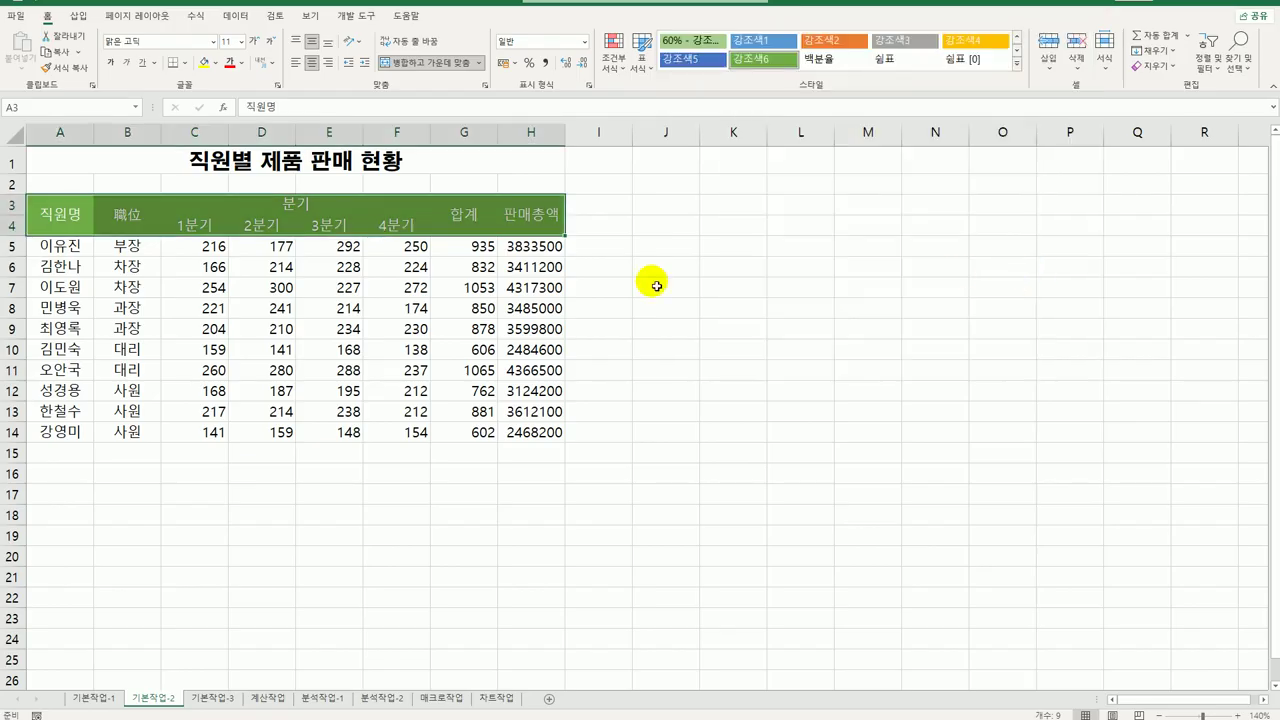
Step: Insert the special character ♠ in front of the title 직원별 제품 판매 현황 in cell A1
click(212, 163)
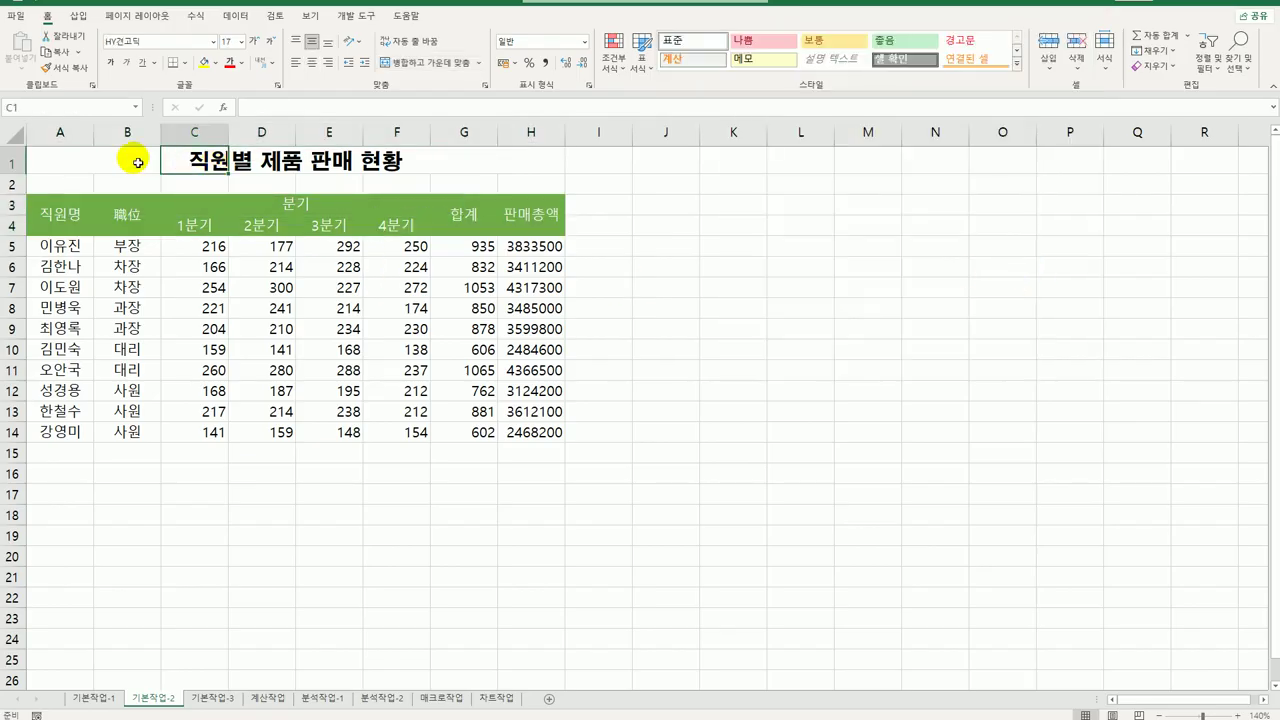
click(57, 160)
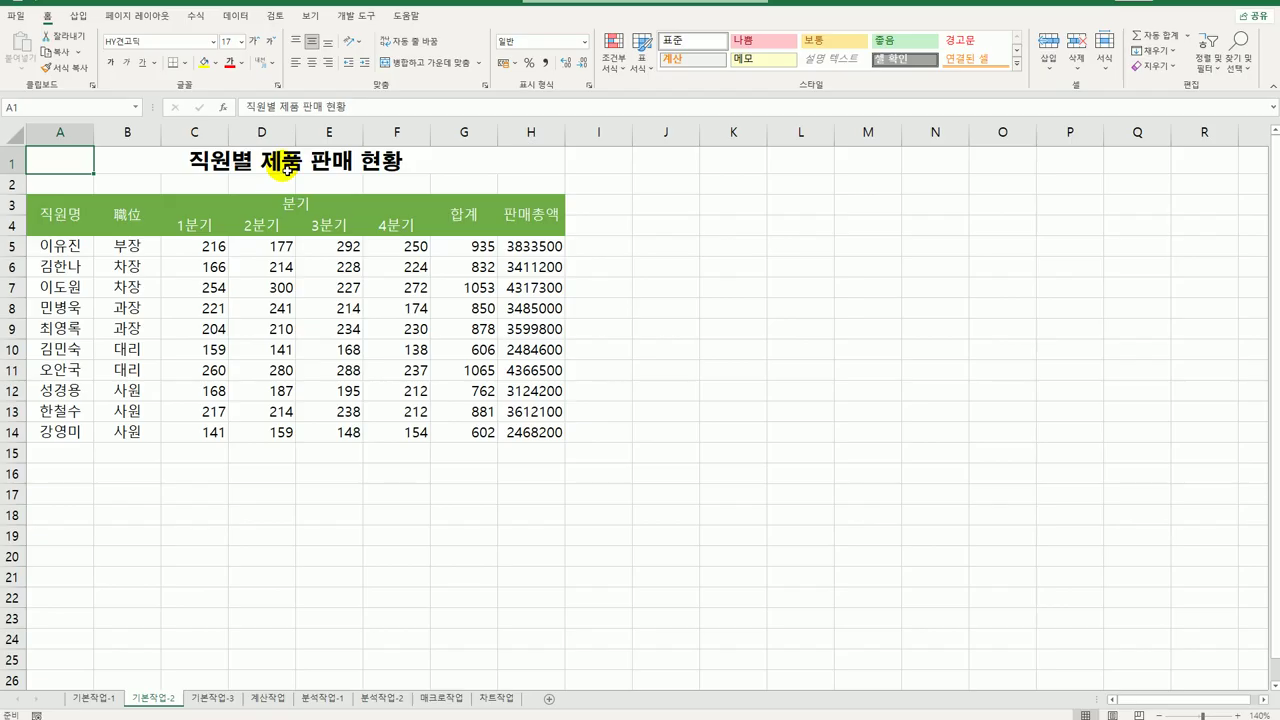
double_click(65, 166)
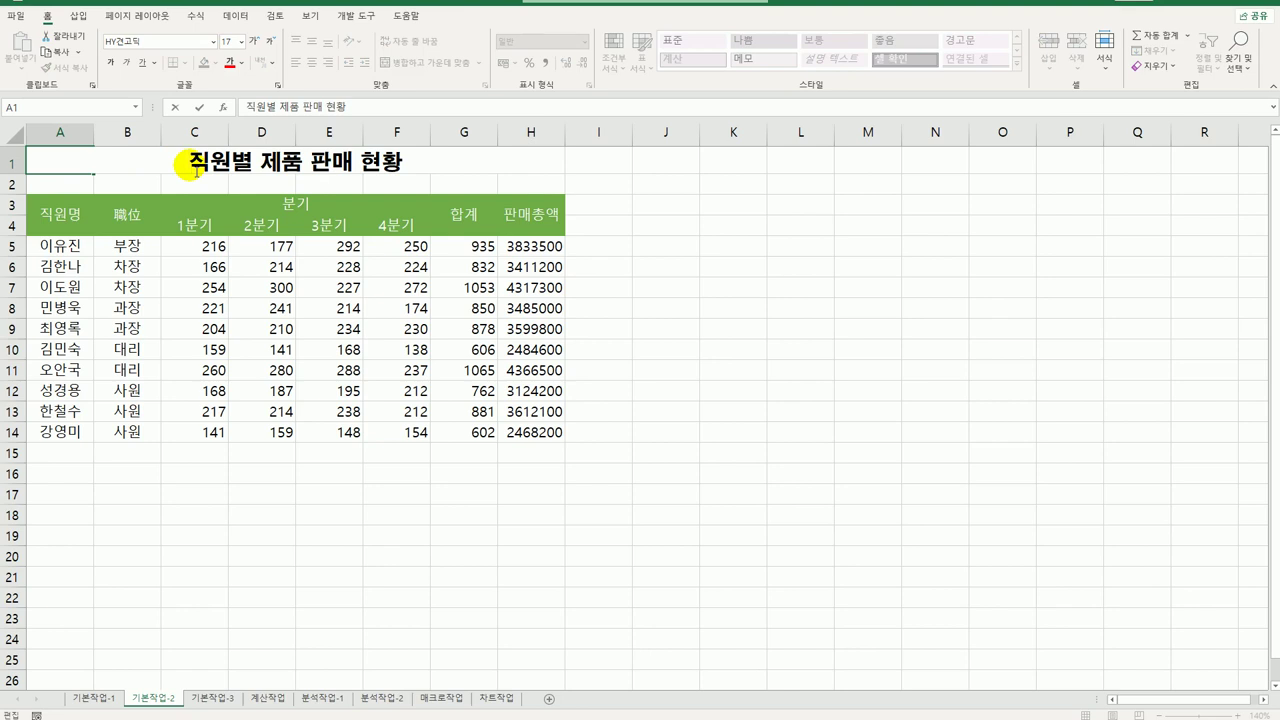
text(ㅁ)
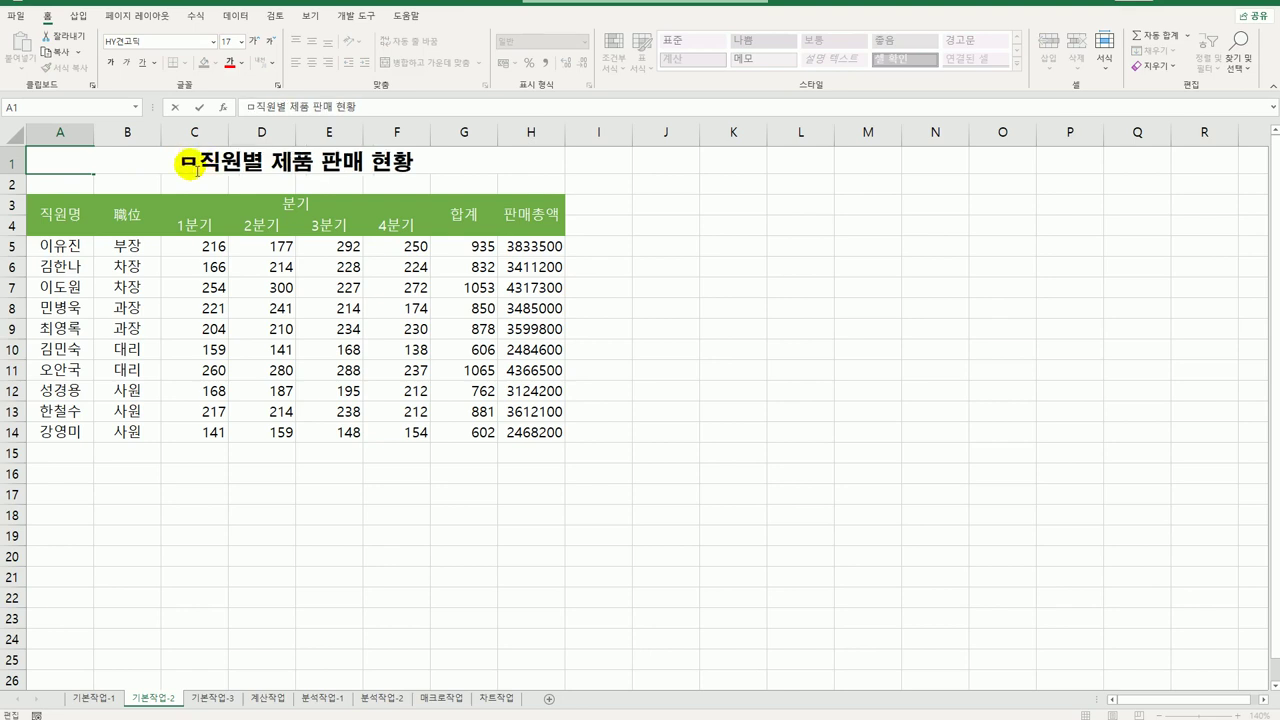
key(Hangul_Hanja)
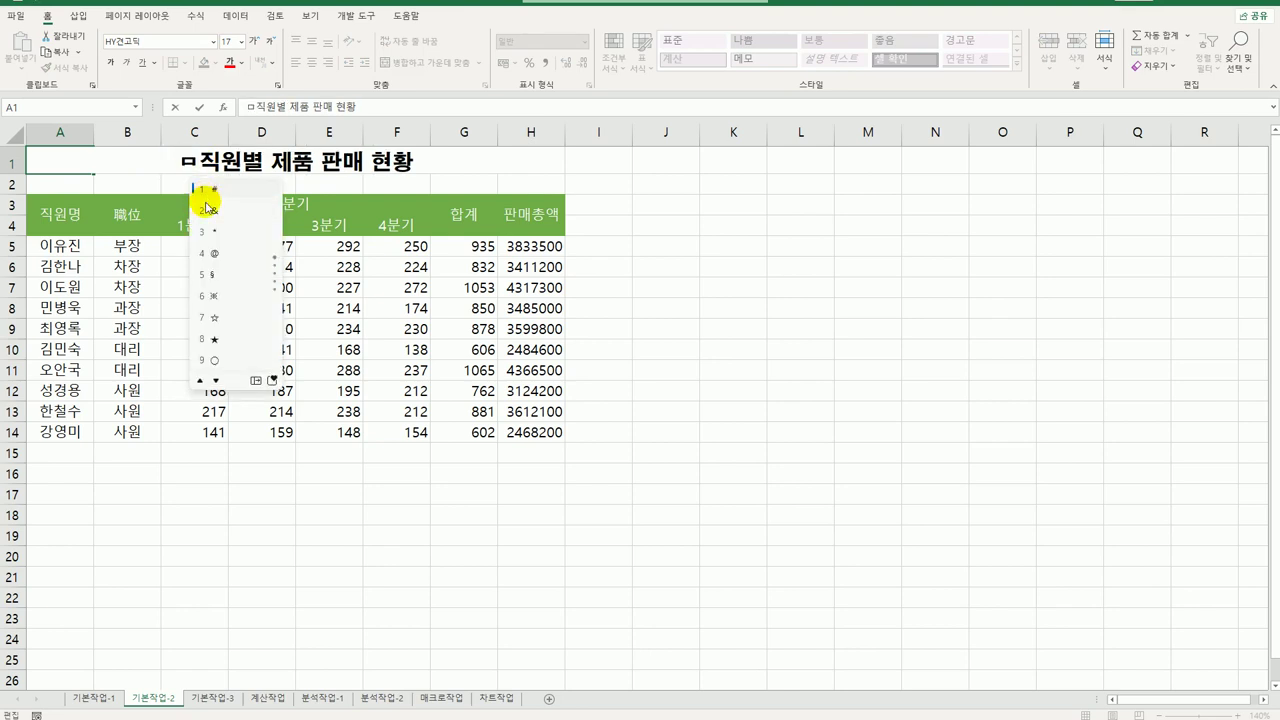
click(256, 381)
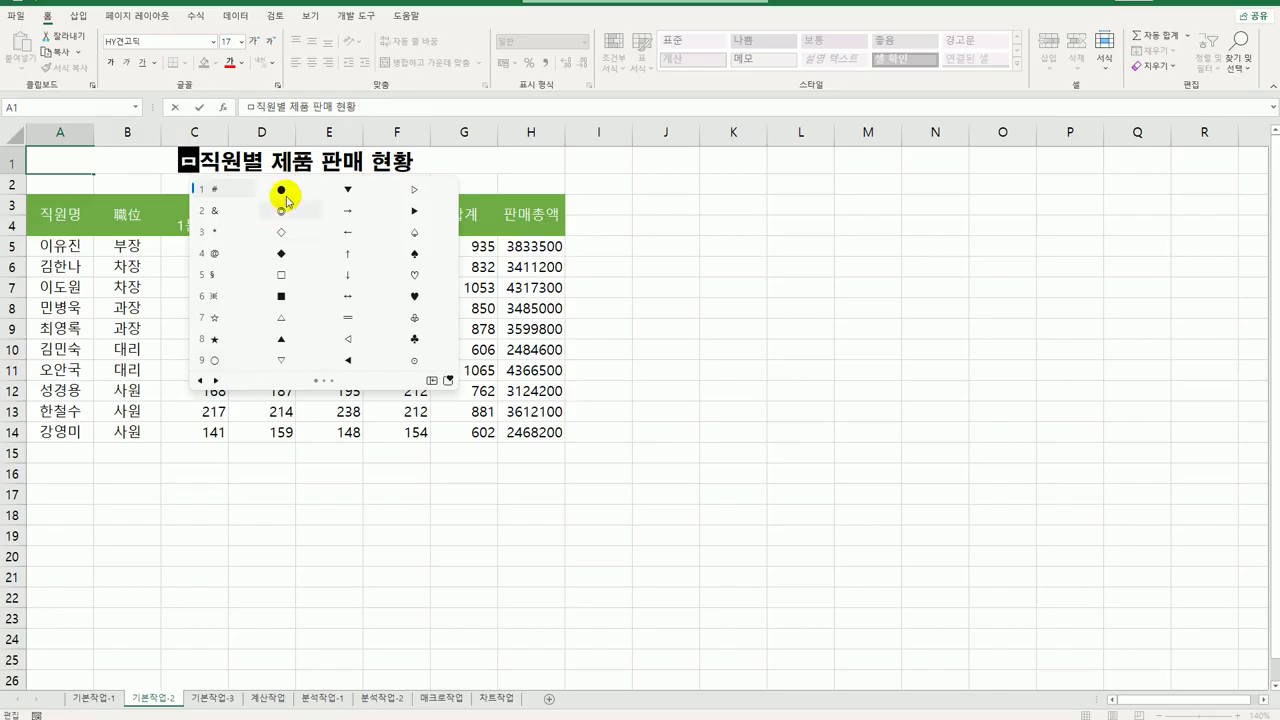
click(416, 256)
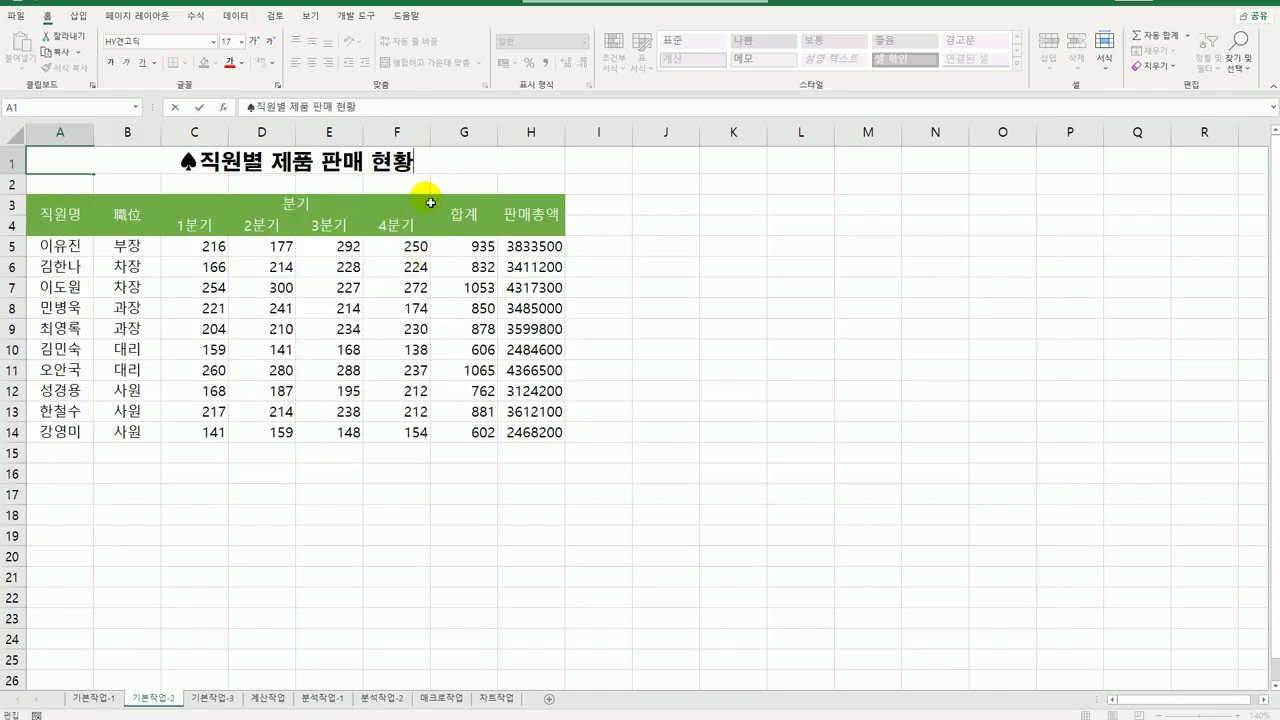
Step: Add the special character ♠ at the end of the title in A1 and commit the cell
text(ㅁ)
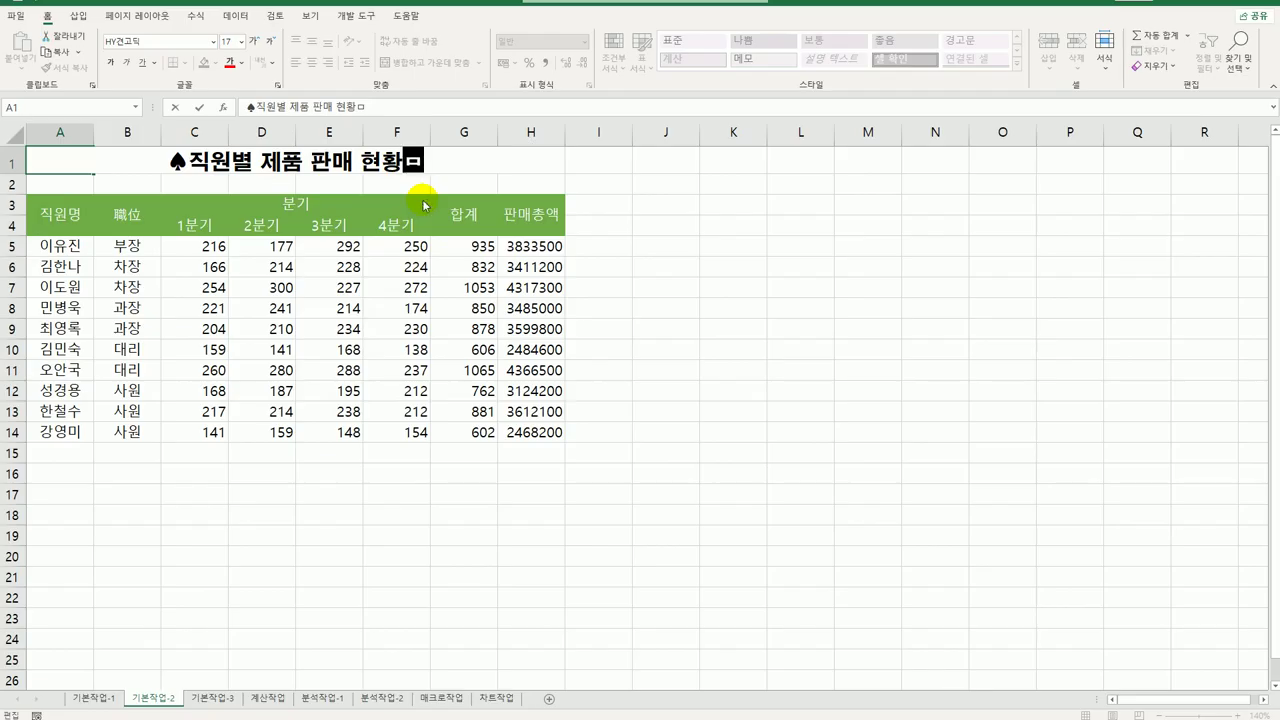
key(Hangul_Hanja)
click(481, 381)
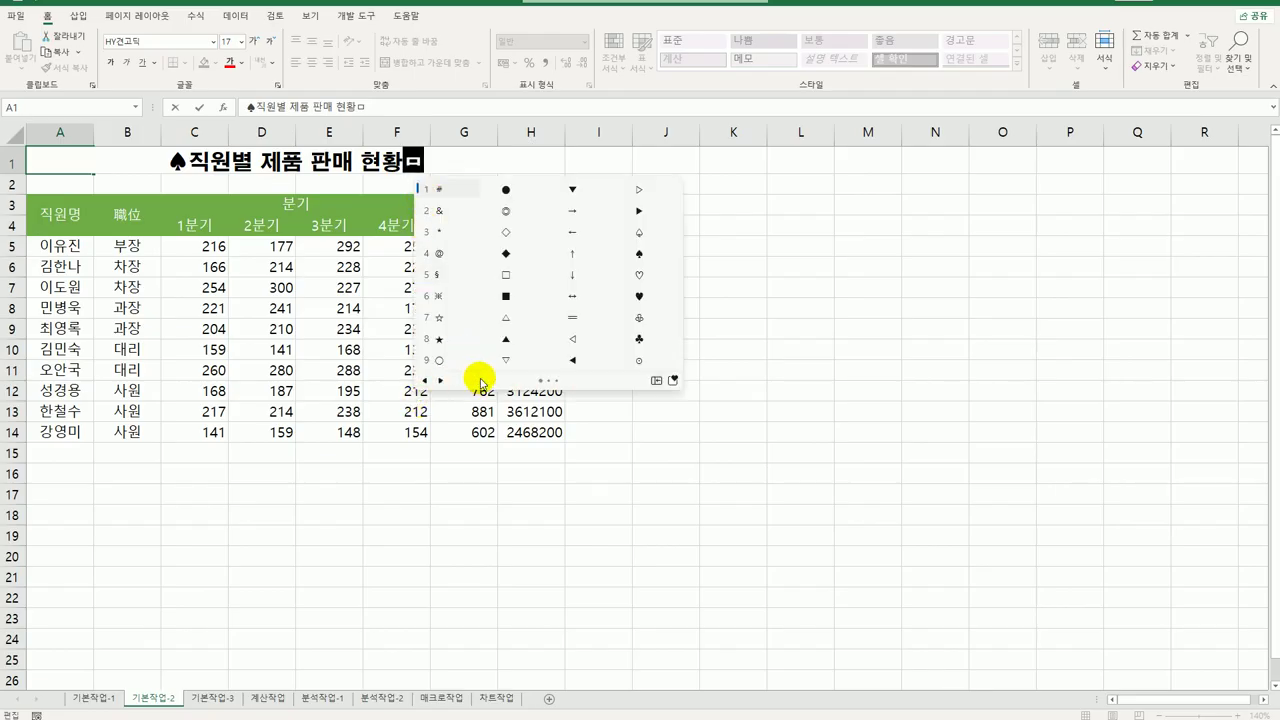
click(638, 254)
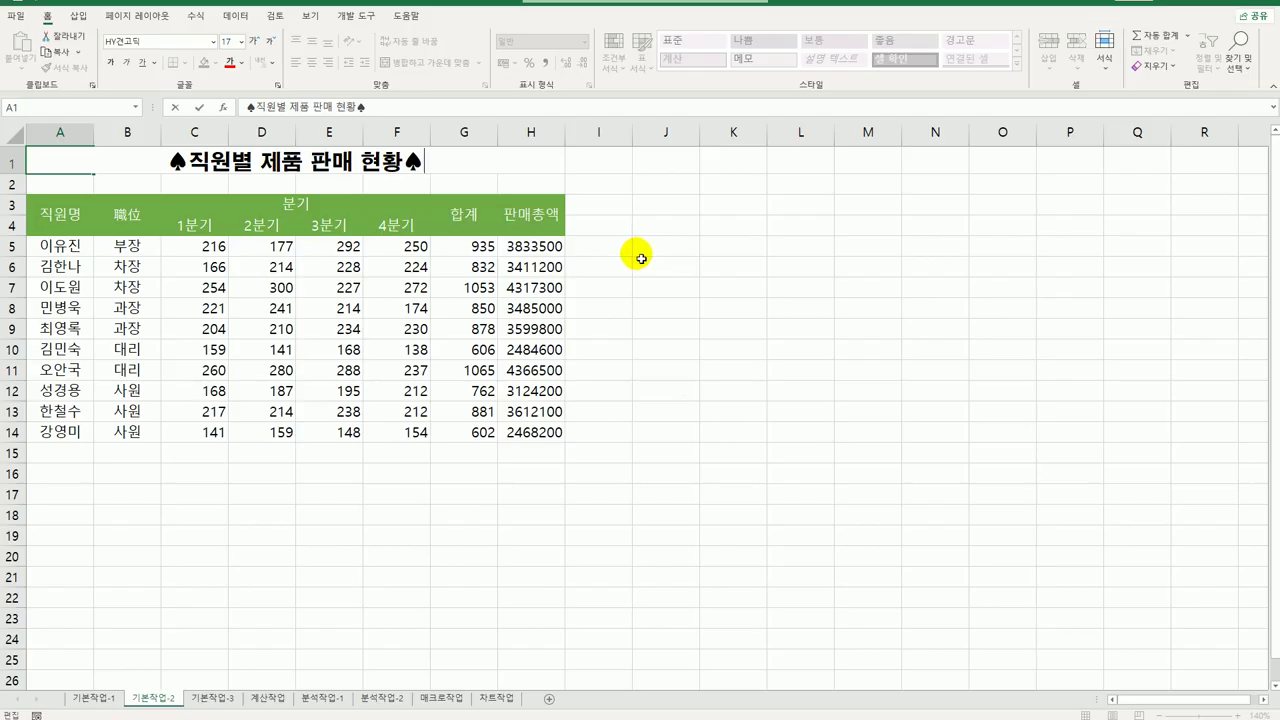
click(625, 344)
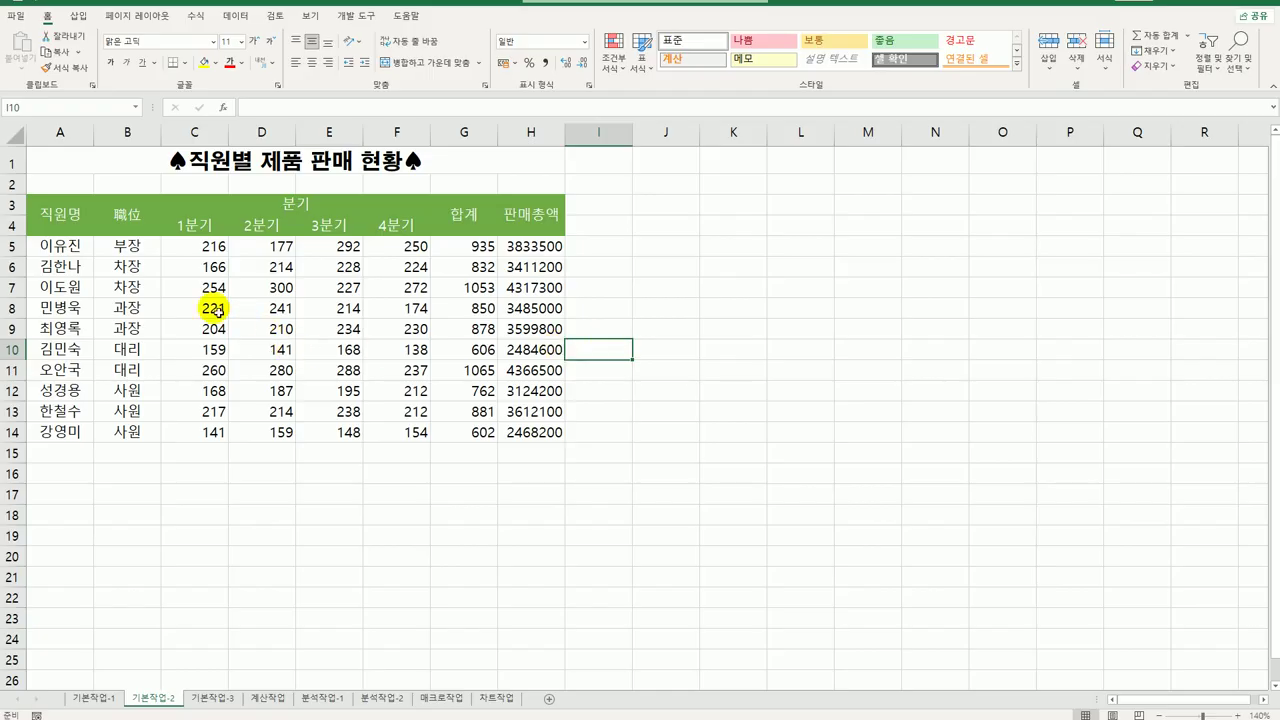
Step: Define the name 직원명 for the range A5:A14
drag(72, 248, 63, 432)
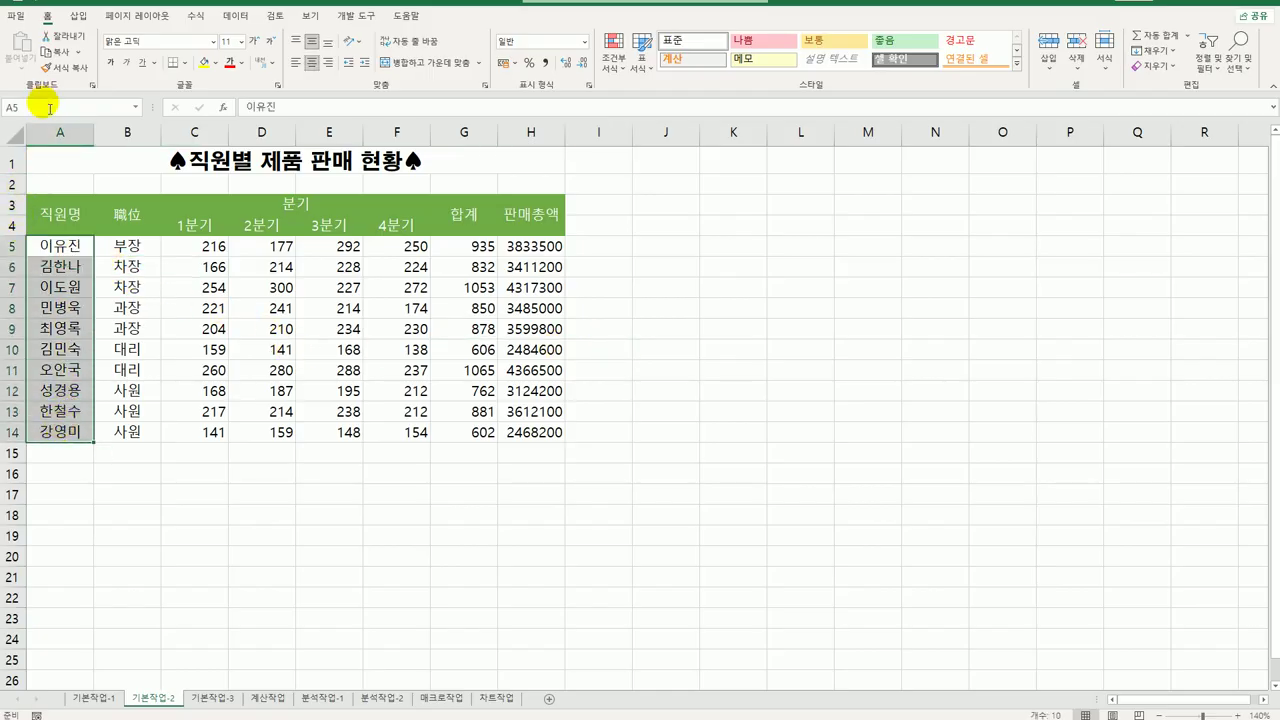
click(47, 112)
text(지ㄱ원명)
key(Return)
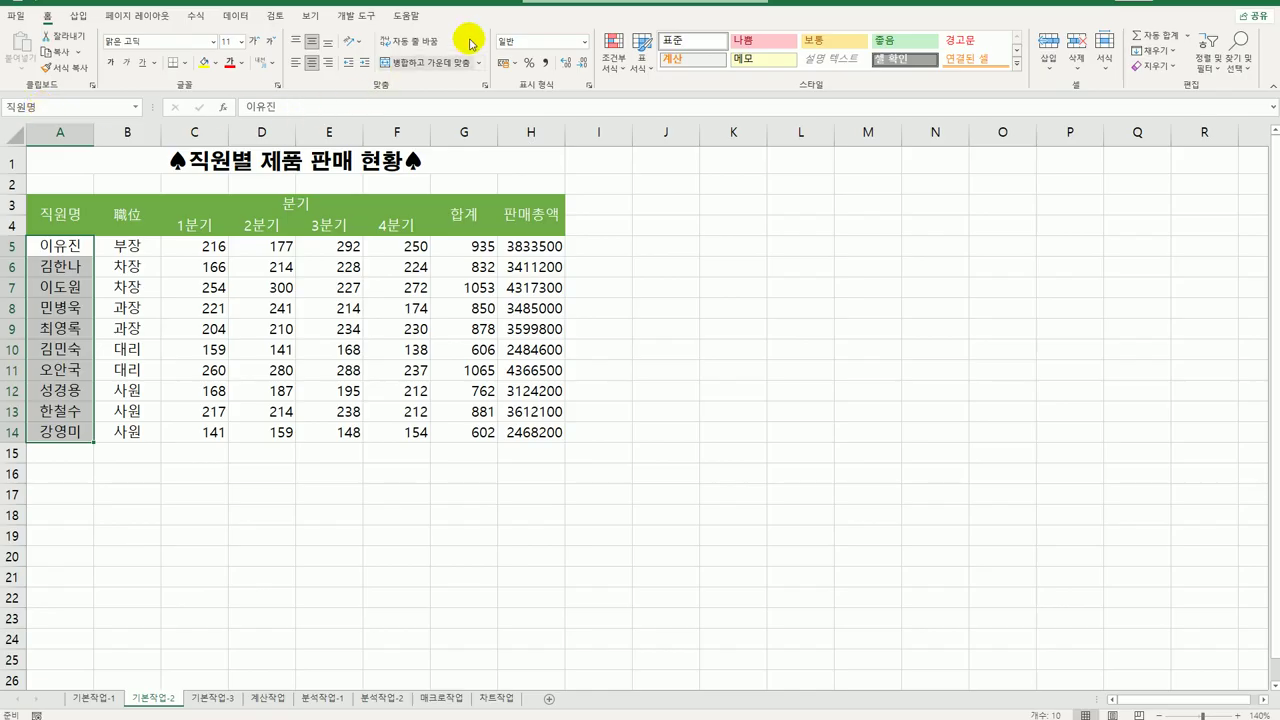
Step: Apply the custom number format #,##0"(원)" to the 판매총액 values in H5:H14
drag(514, 247, 512, 432)
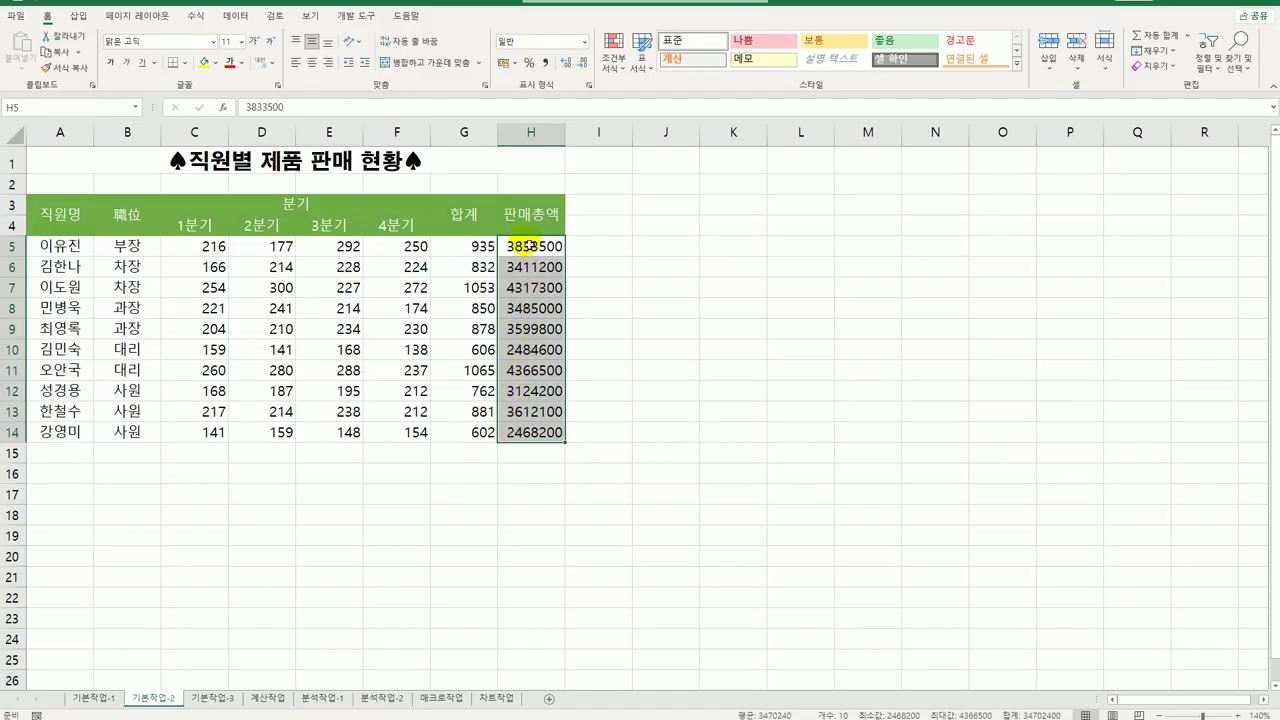
click(590, 86)
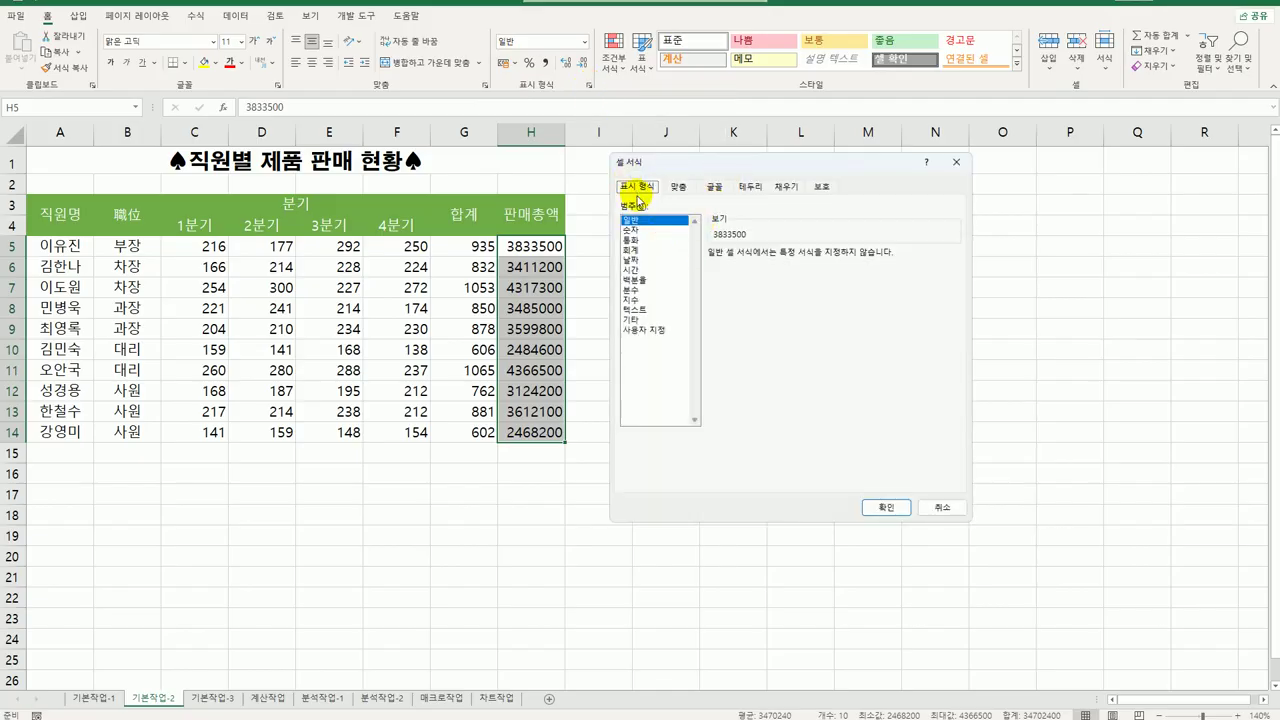
click(639, 330)
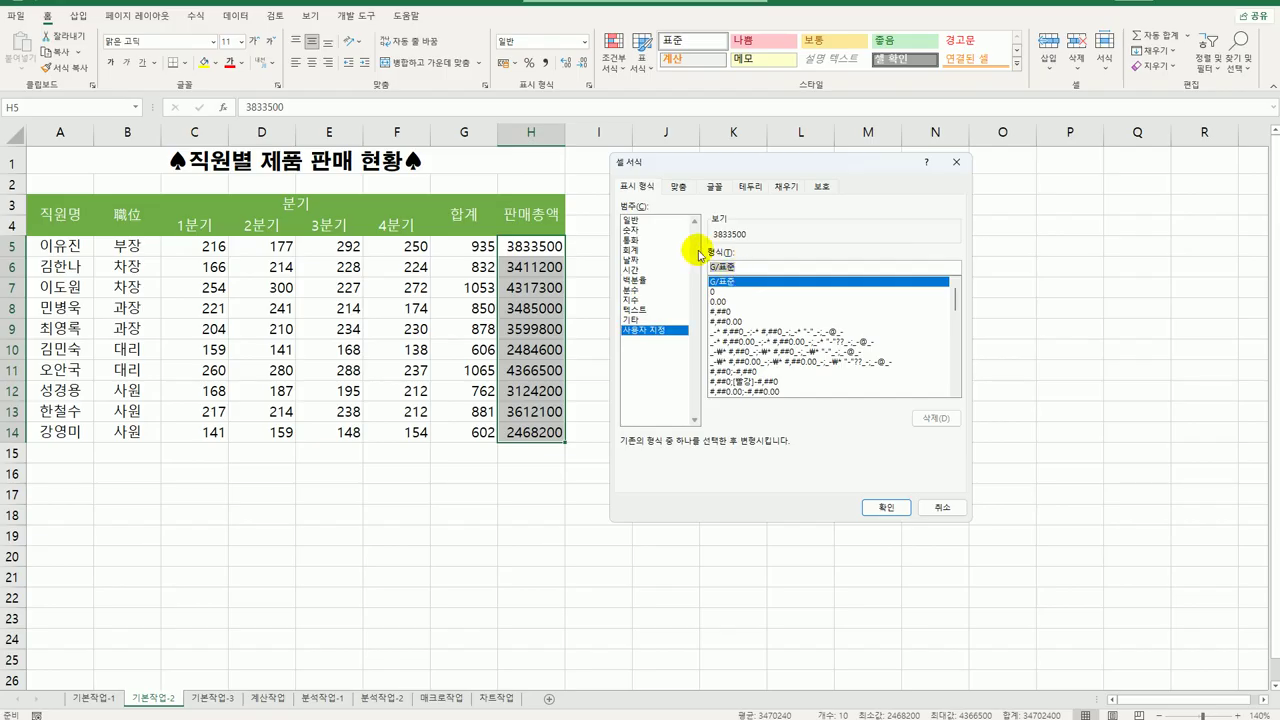
text(#)
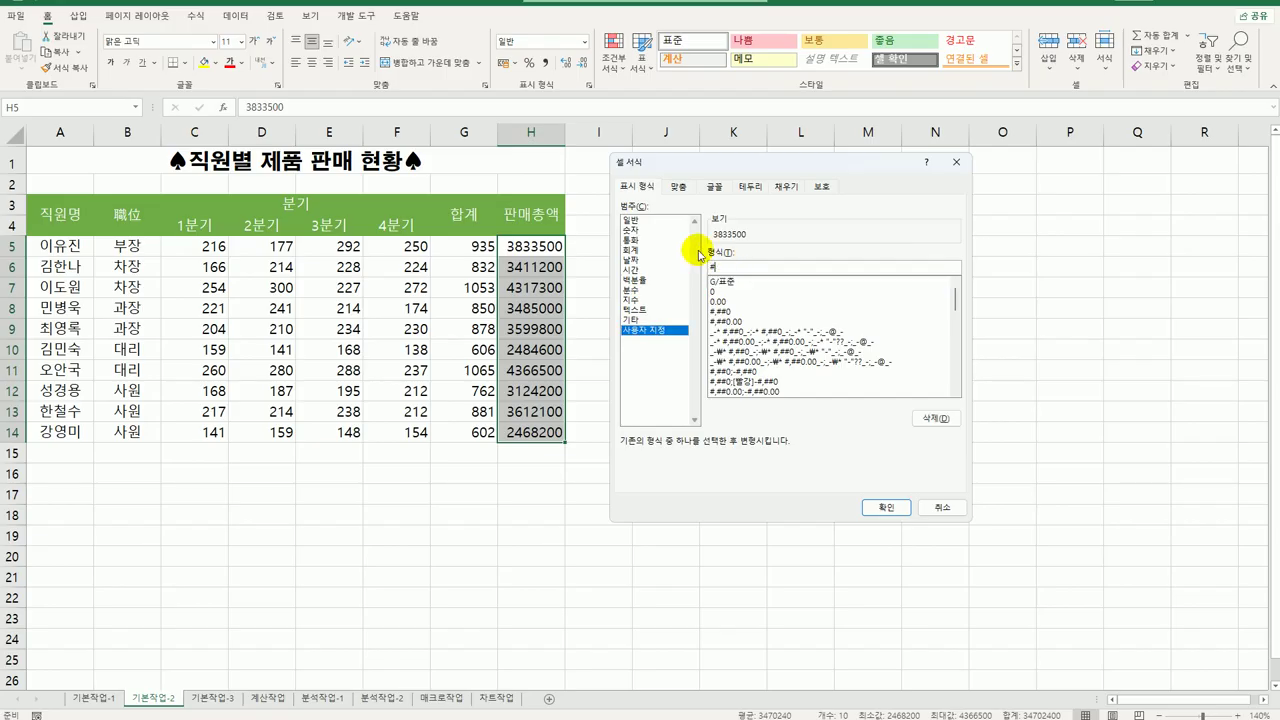
text(,##0(원)
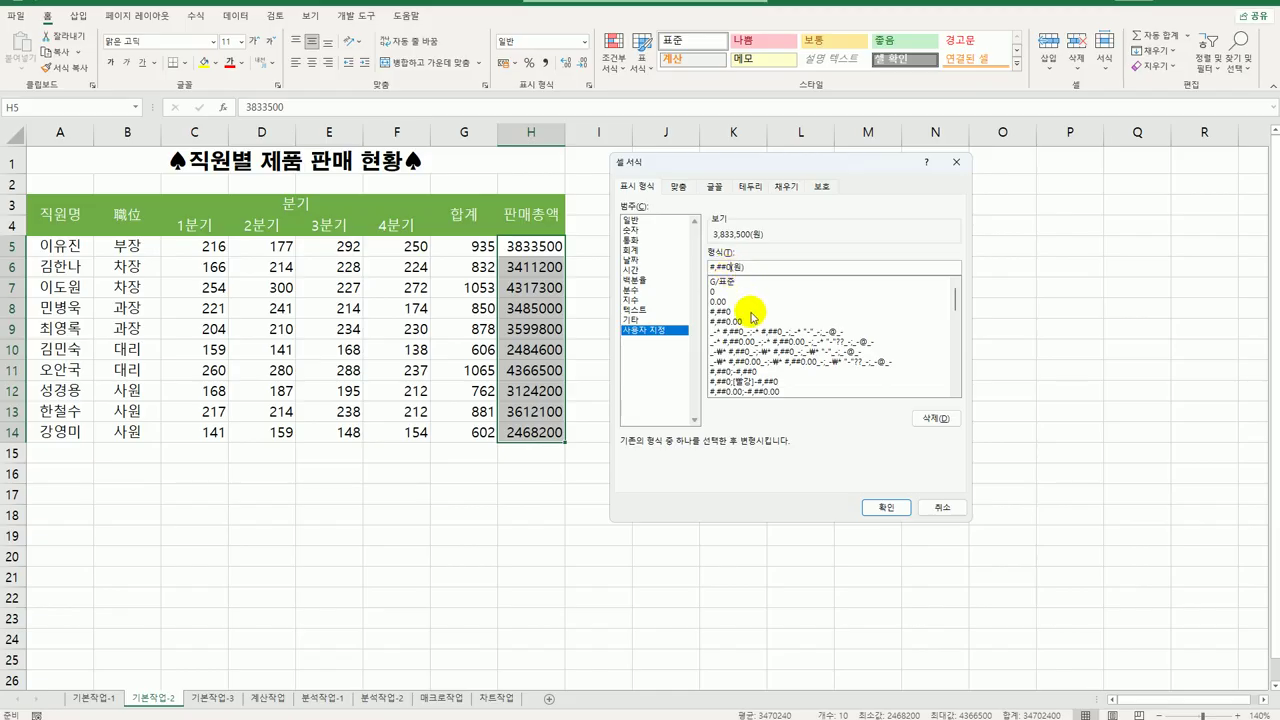
click(734, 267)
text(")
key(End)
text(")
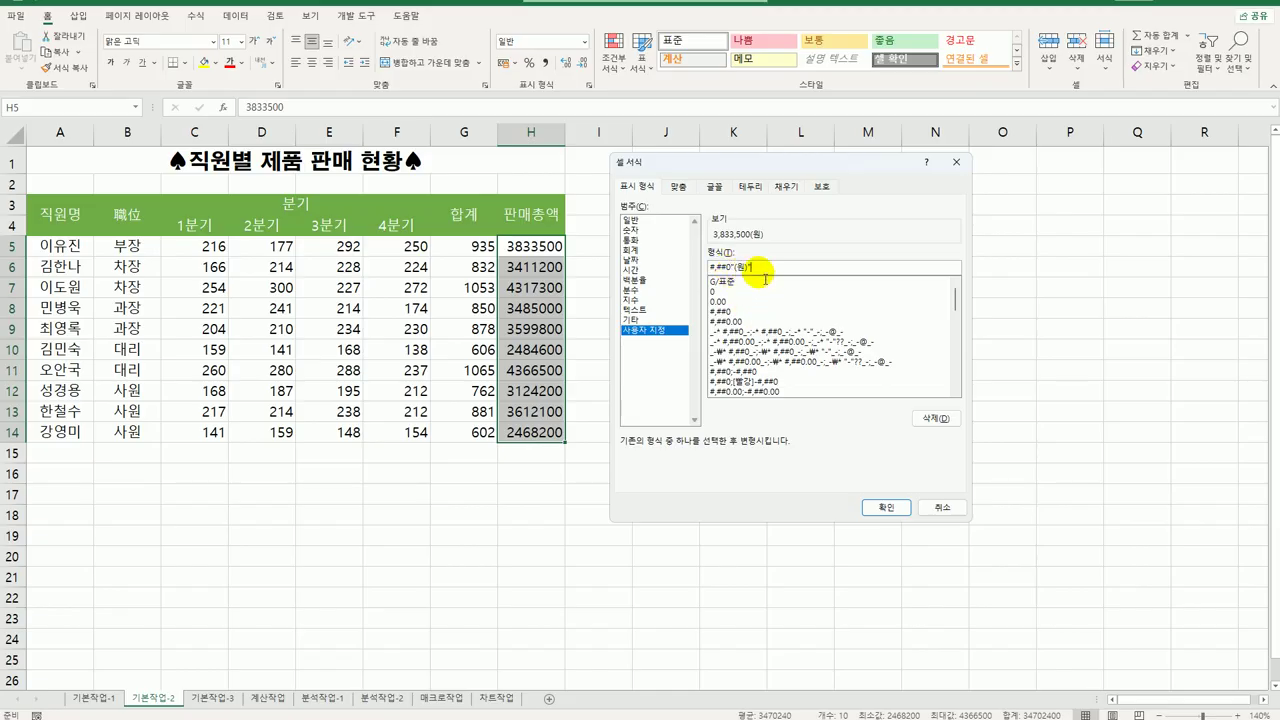
click(885, 508)
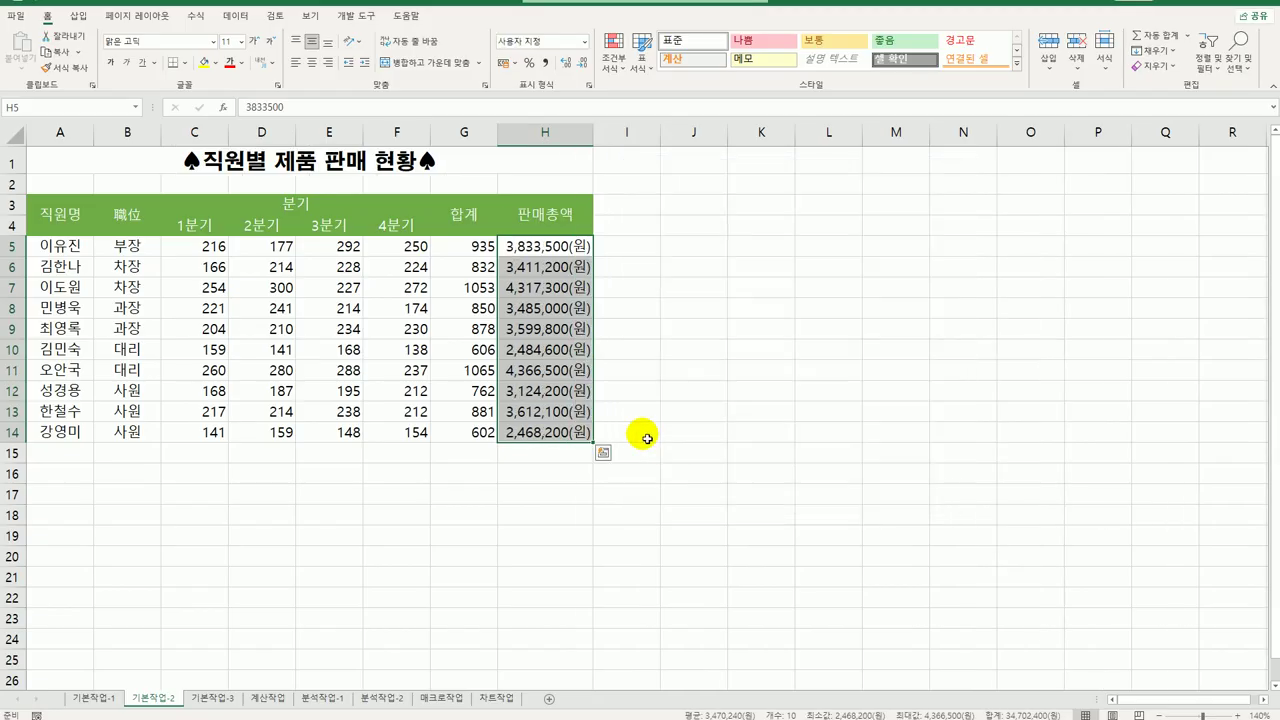
click(578, 437)
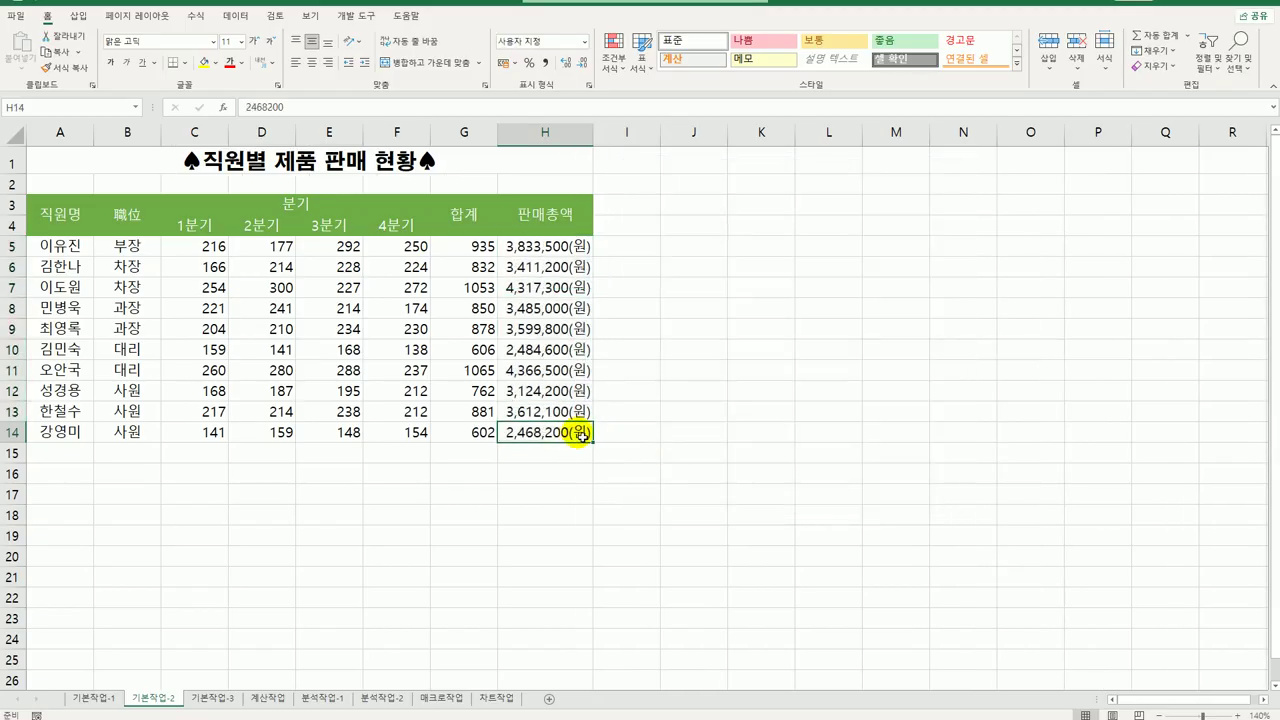
Step: Apply all borders (모든 테두리) and a thick outside border (굵은 바깥쪽 테두리) to the range A3:H14
drag(57, 212, 530, 432)
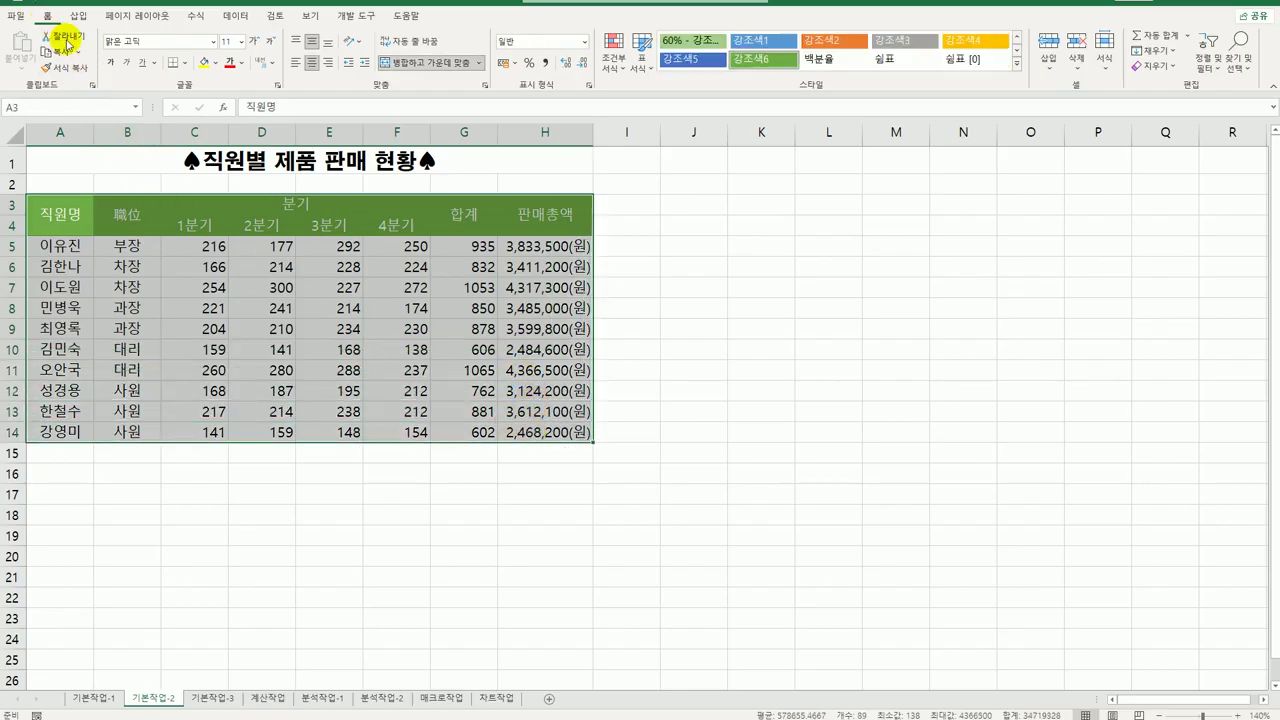
click(185, 62)
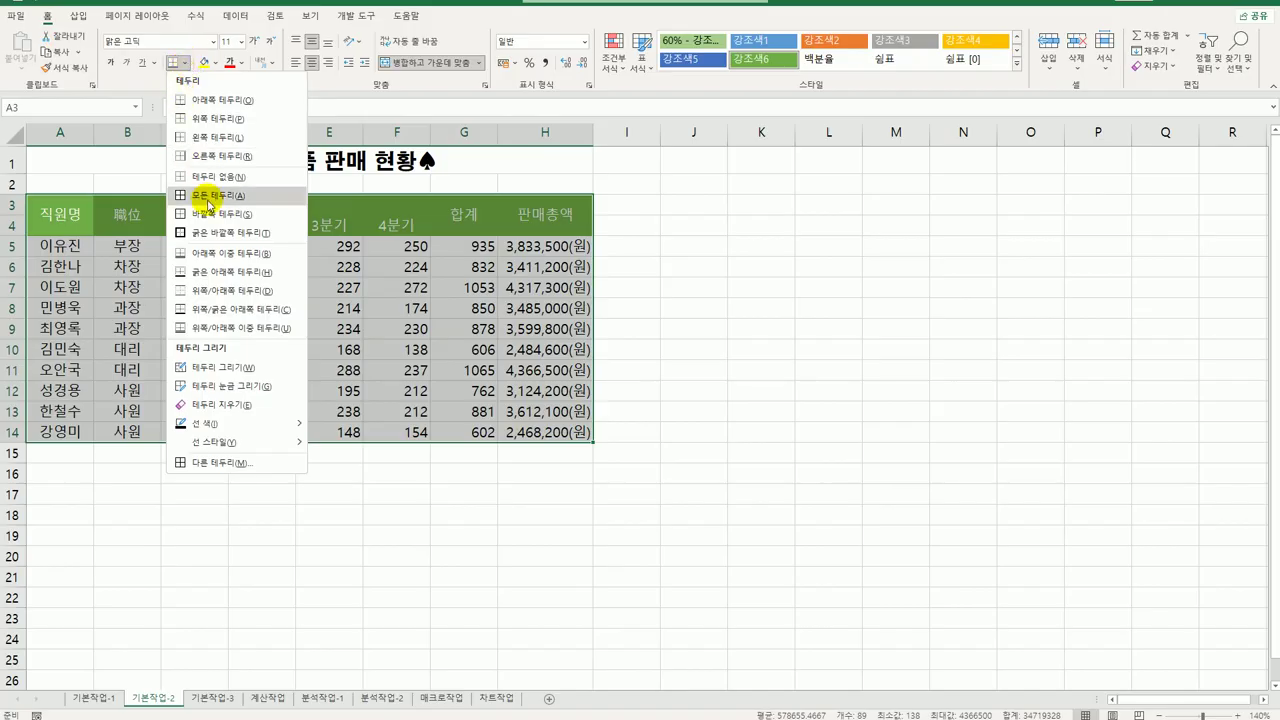
click(205, 176)
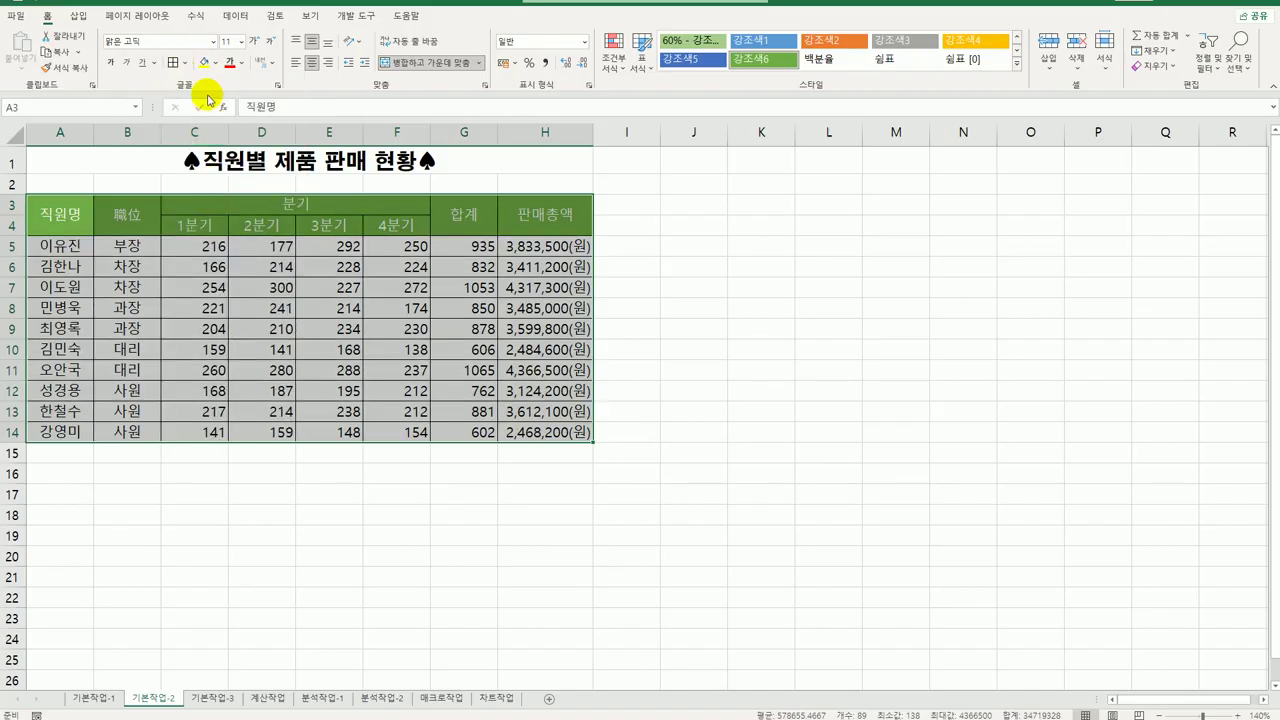
click(184, 62)
click(213, 233)
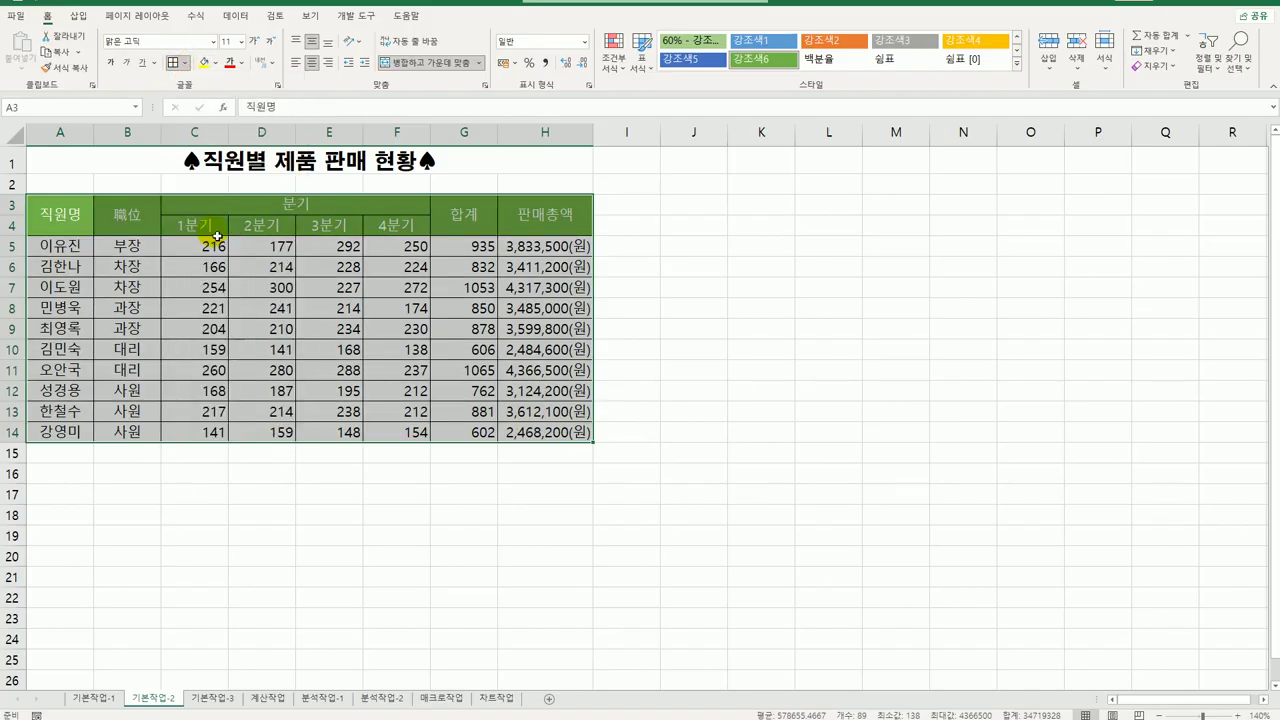
click(694, 497)
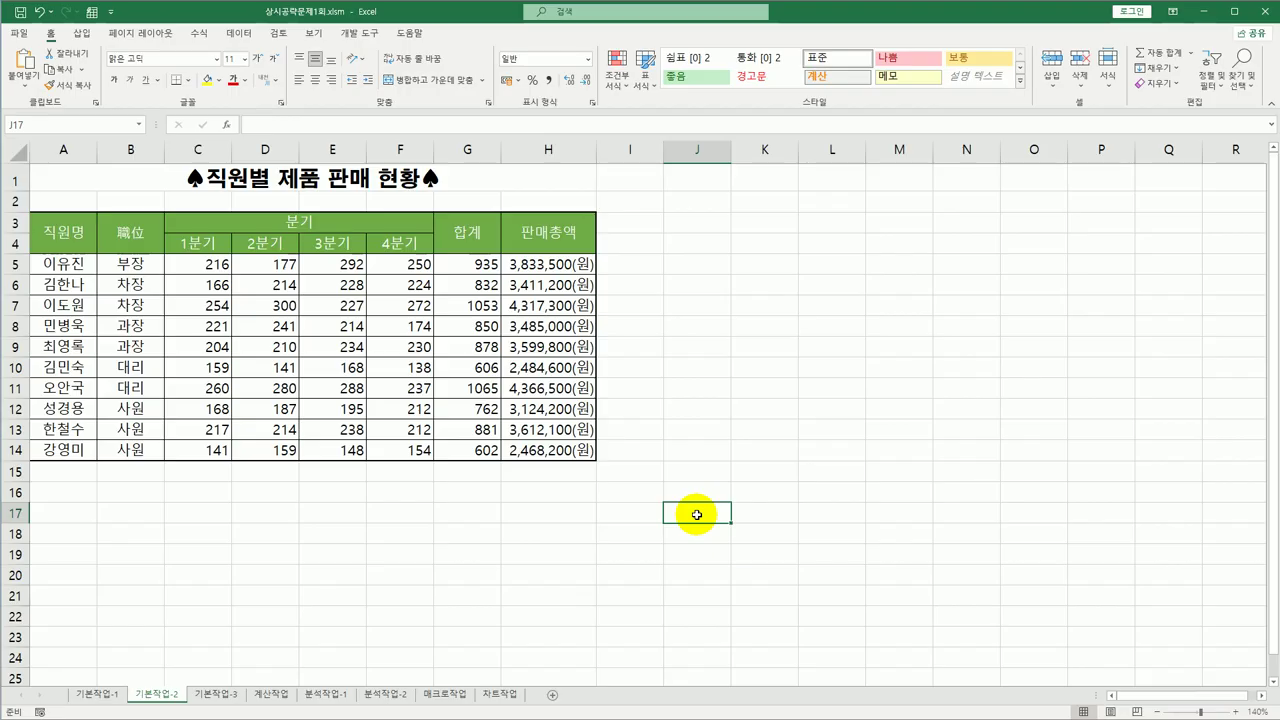
Step: On the 기본작업-3 sheet, start Text to Columns for A3:A10 with the delimited data type (구분 기호로 분리됨)
click(219, 695)
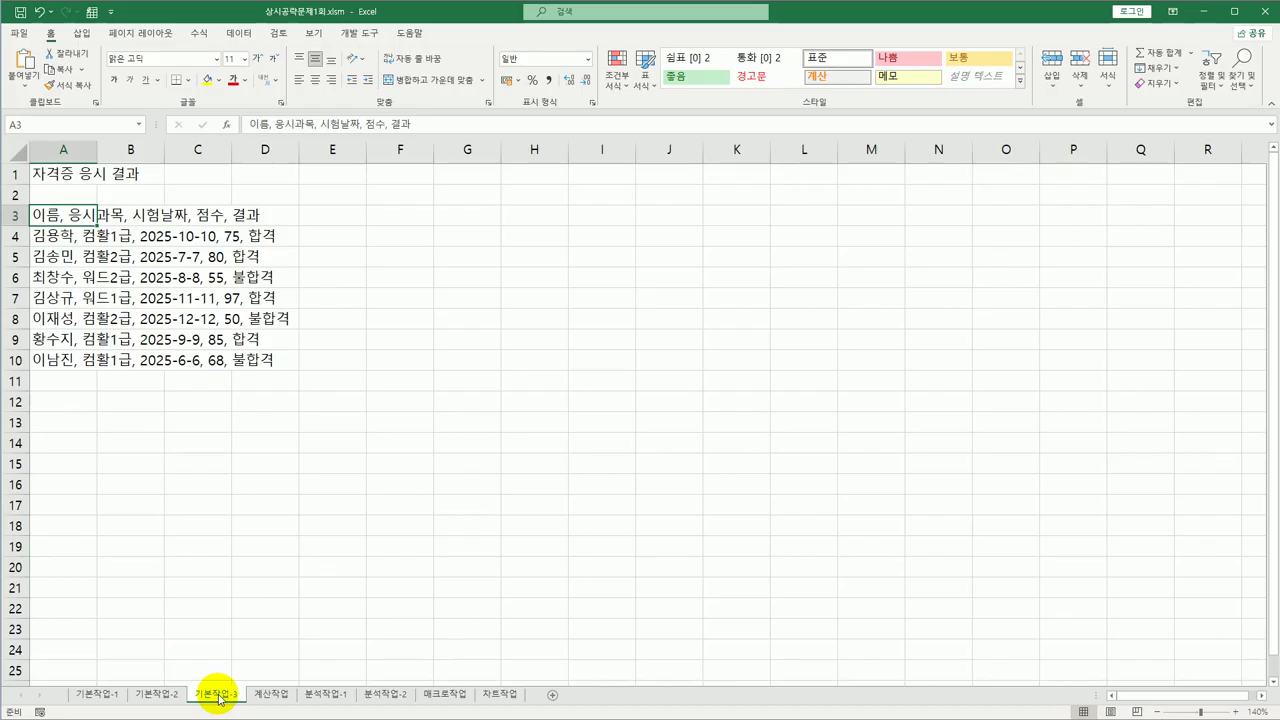
key(ctrl+Home)
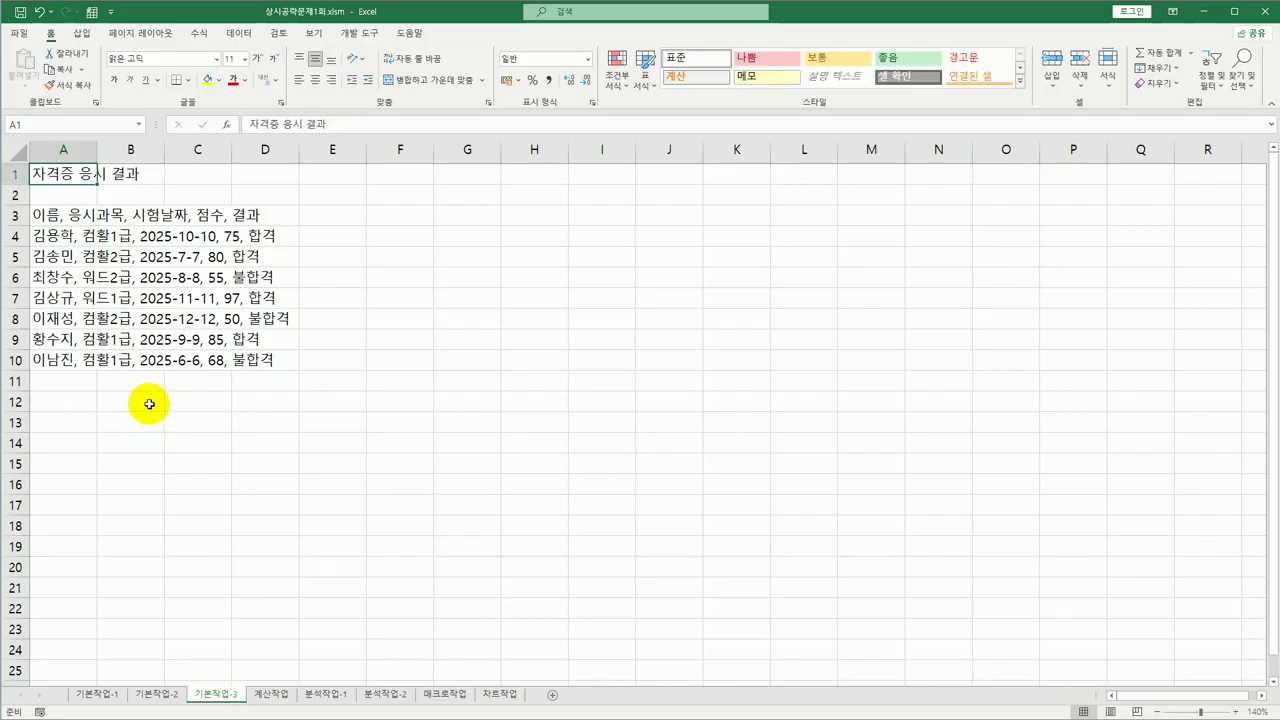
drag(65, 218, 86, 356)
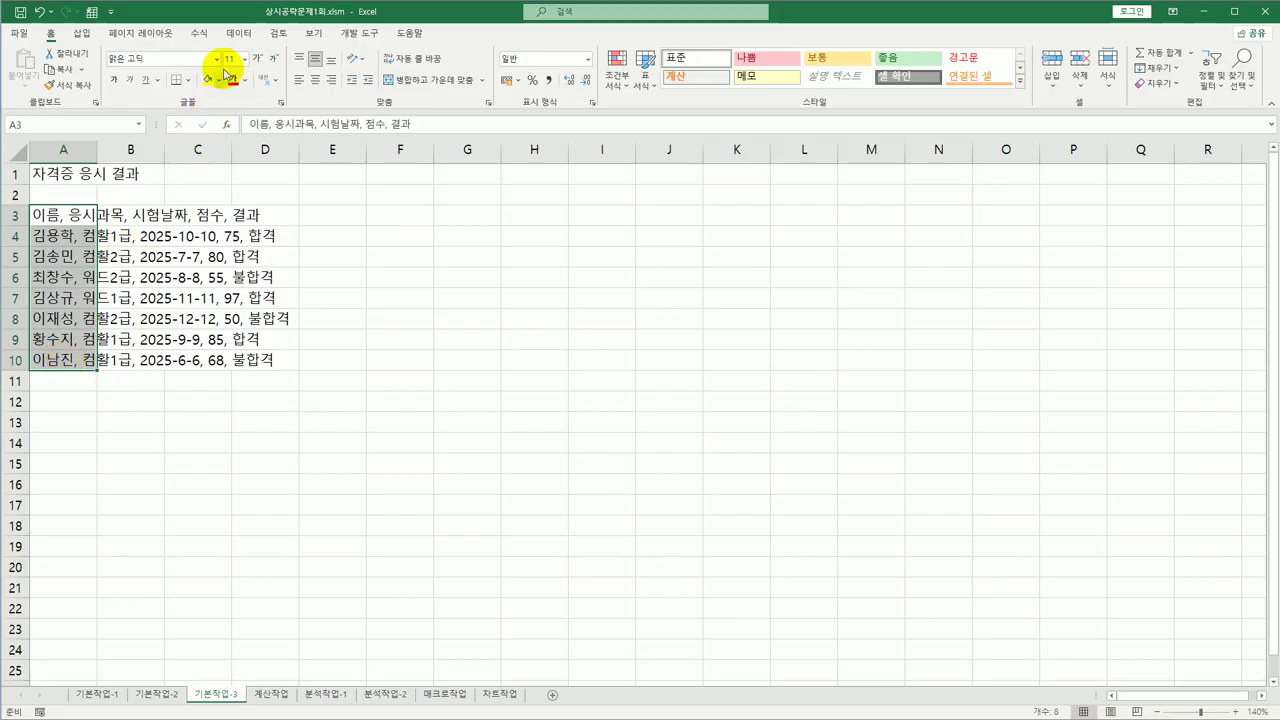
click(239, 40)
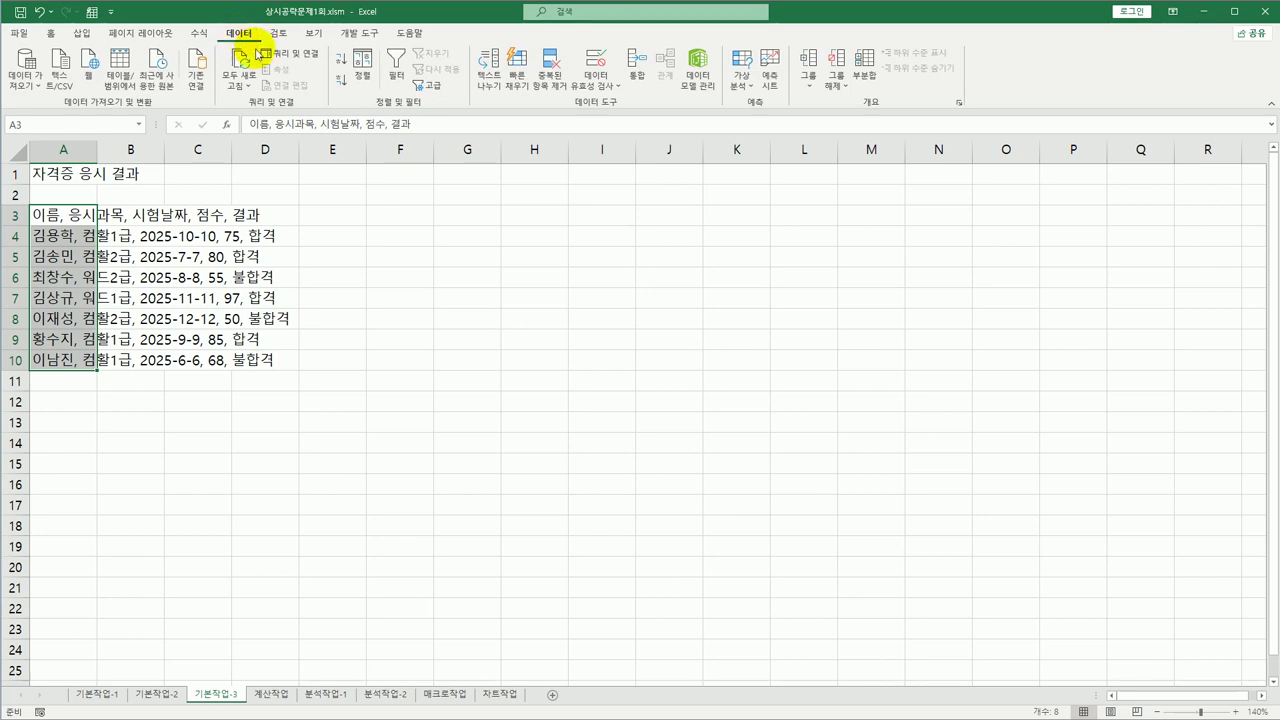
click(488, 80)
drag(762, 151, 466, 178)
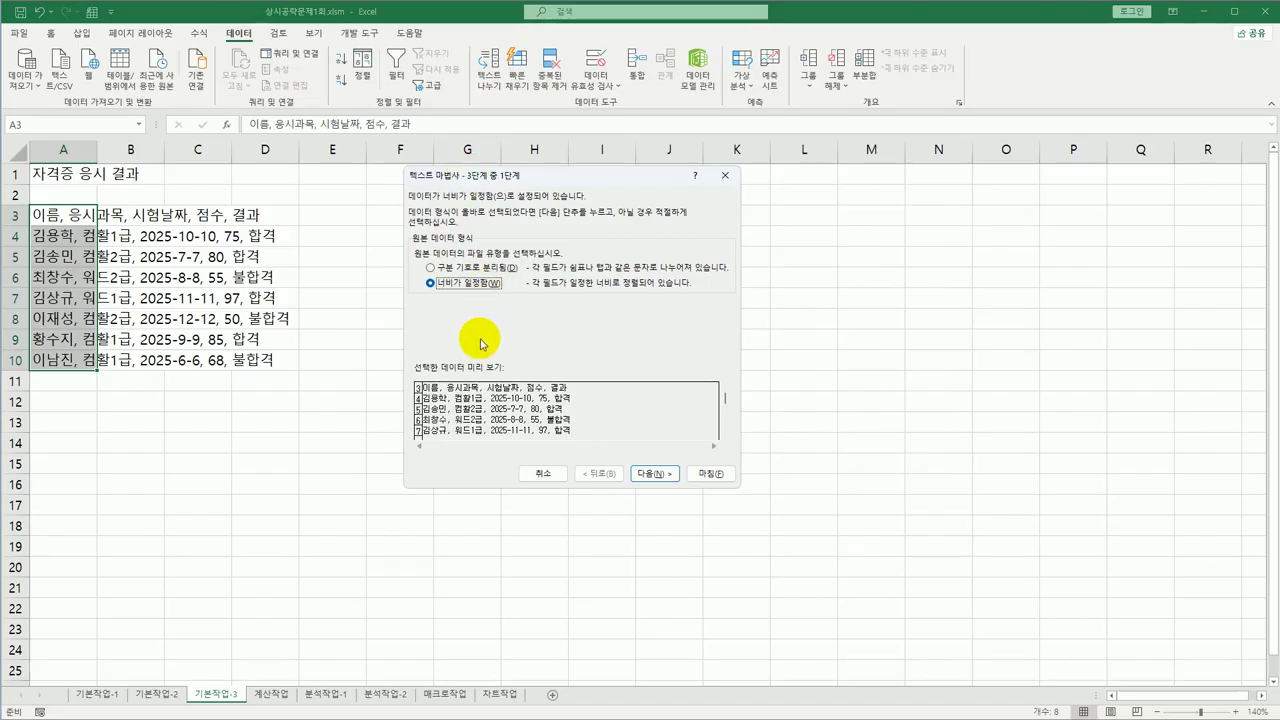
click(451, 272)
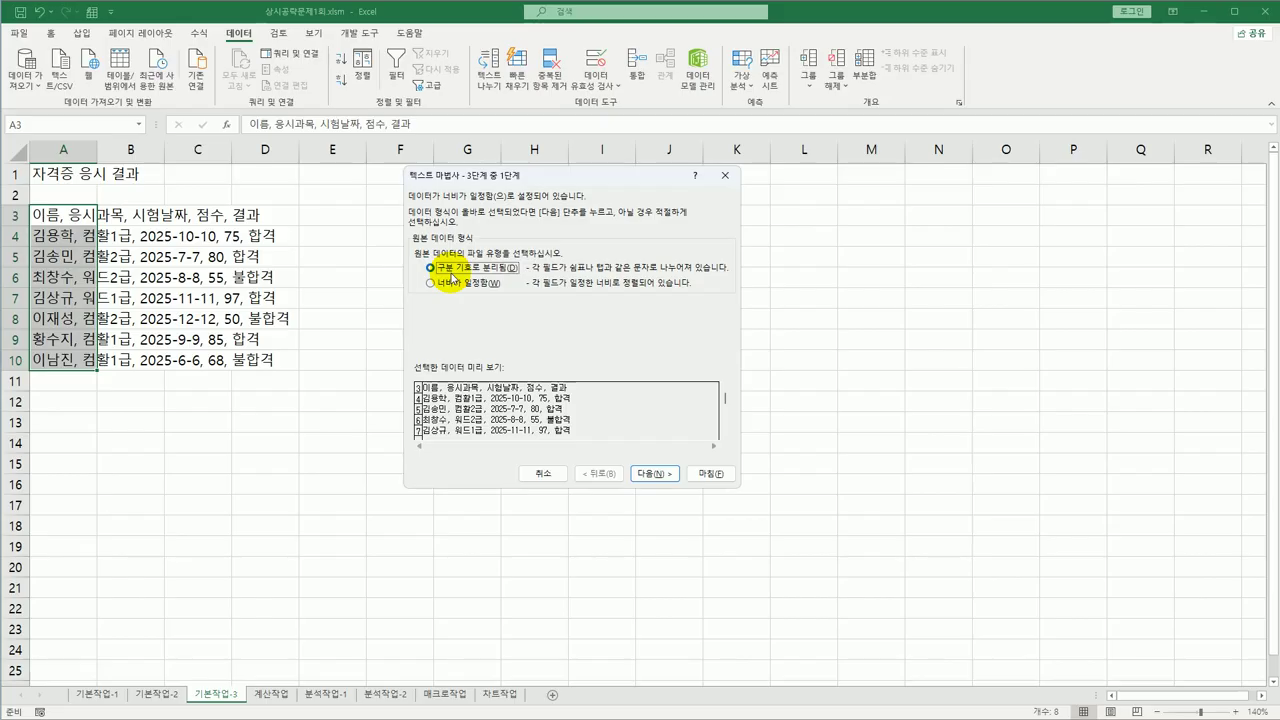
click(654, 476)
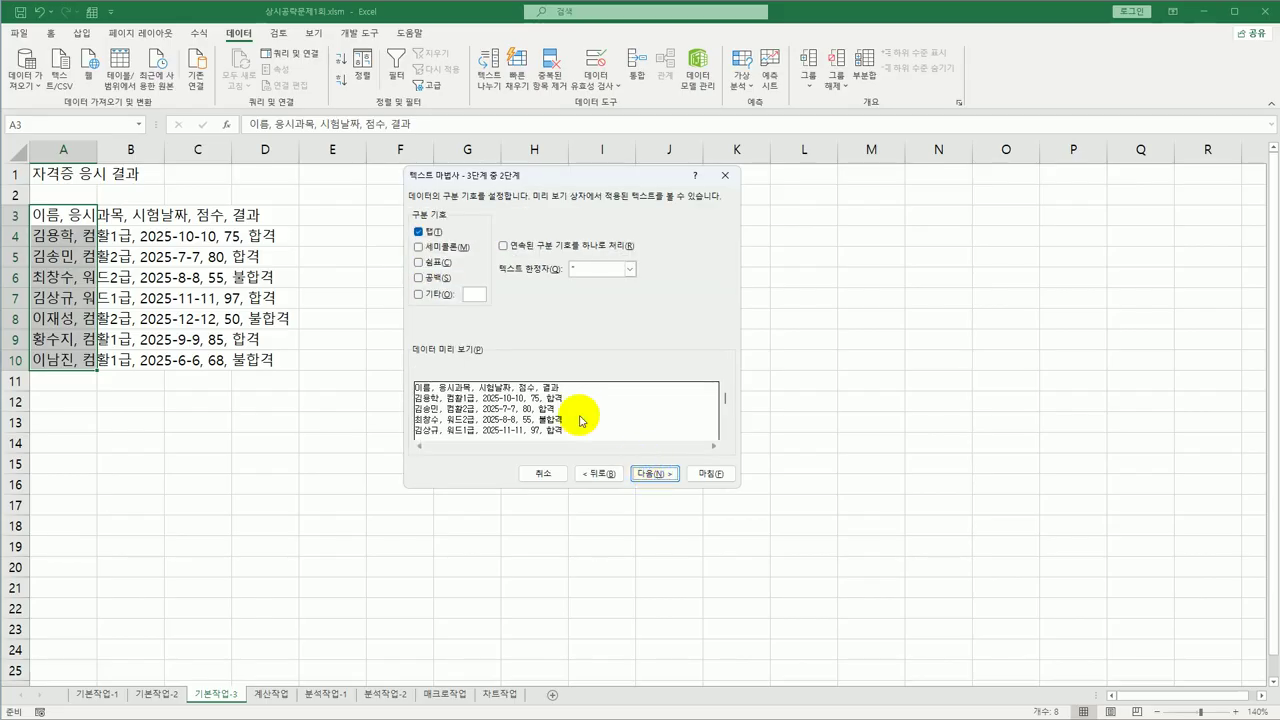
Step: Set comma (쉼표) as the only delimiter for the text split, with tab (탭) turned off
click(418, 231)
click(418, 262)
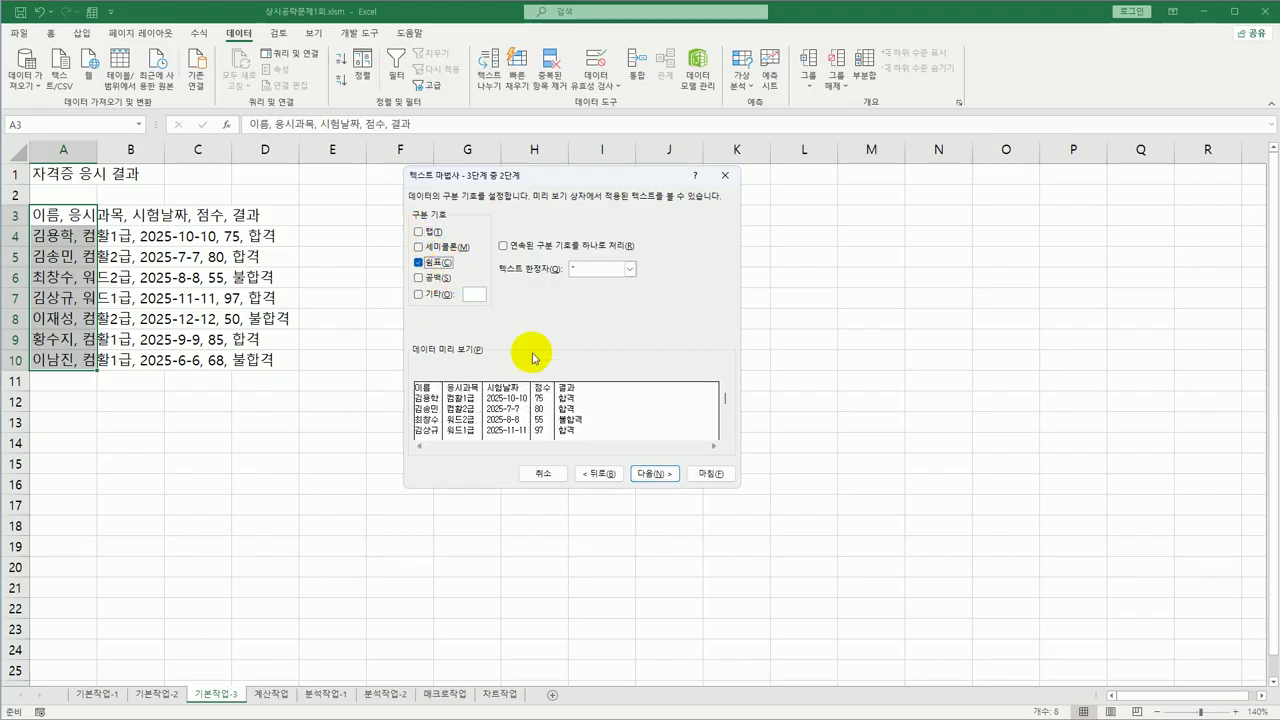
click(652, 473)
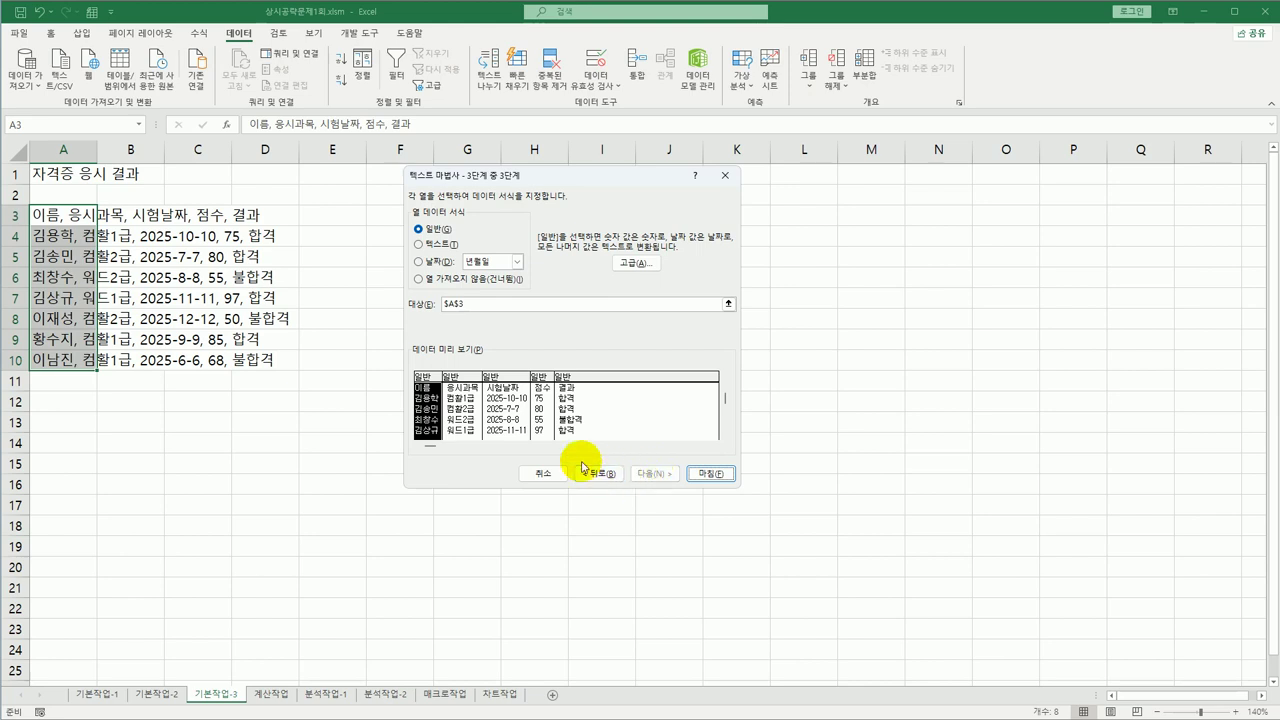
Step: Exclude the 시험날짜 column from the import (열 가져오지 않음) and finish splitting the text into columns
click(490, 380)
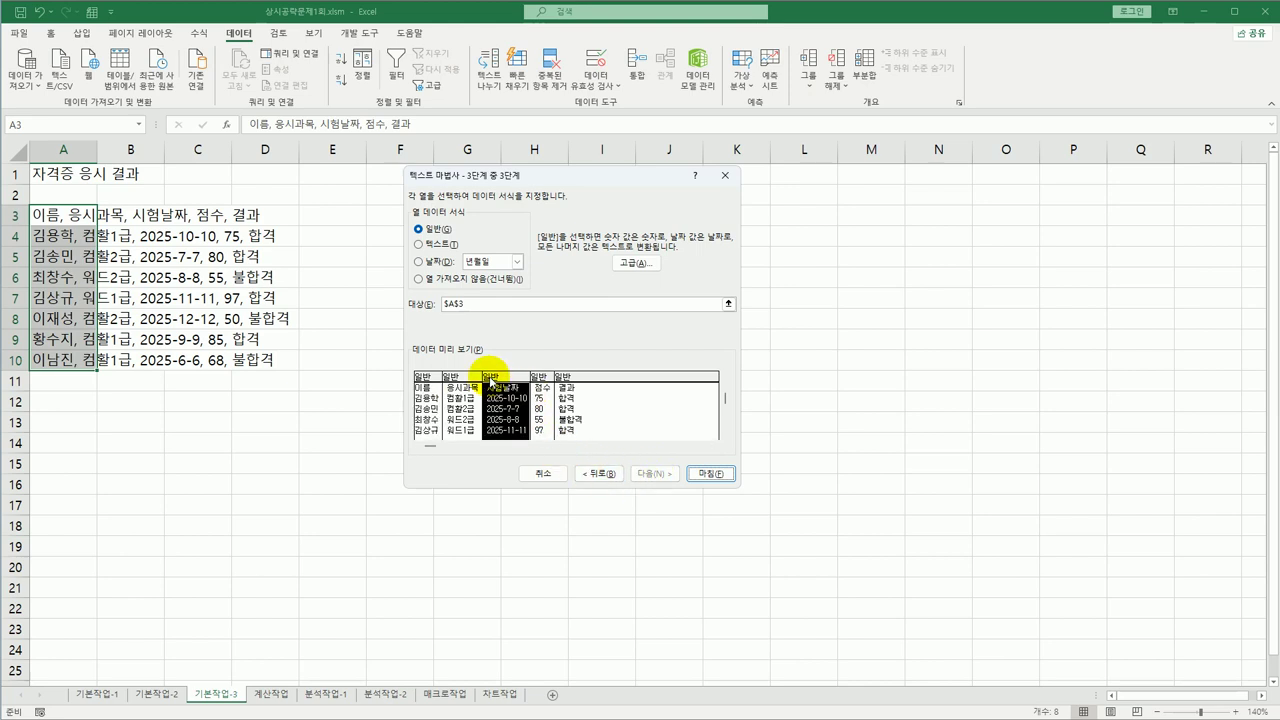
click(461, 280)
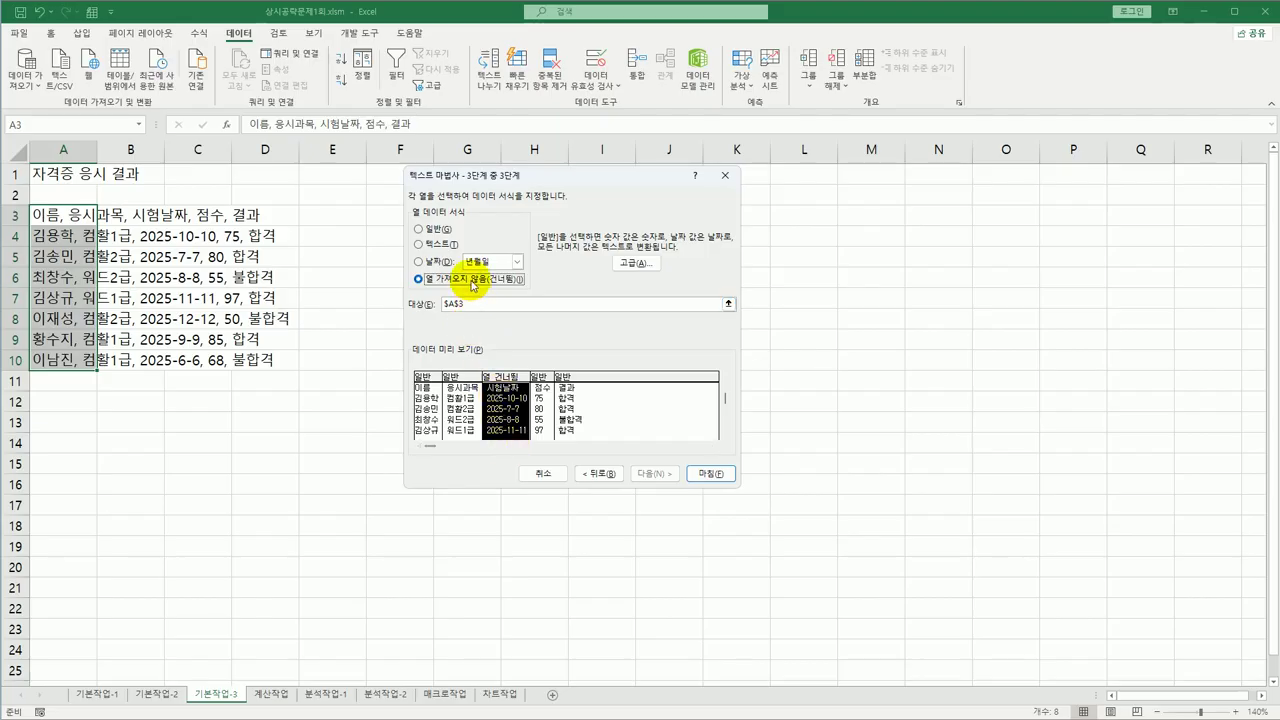
click(710, 473)
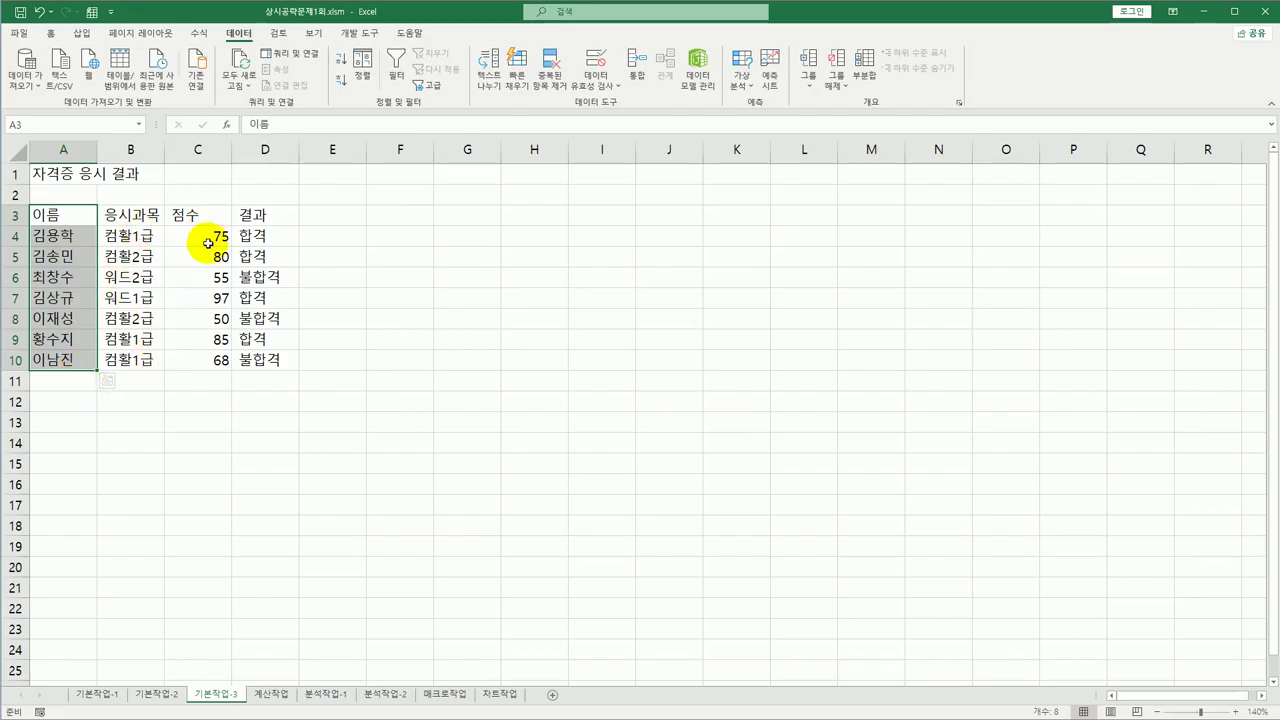
click(270, 370)
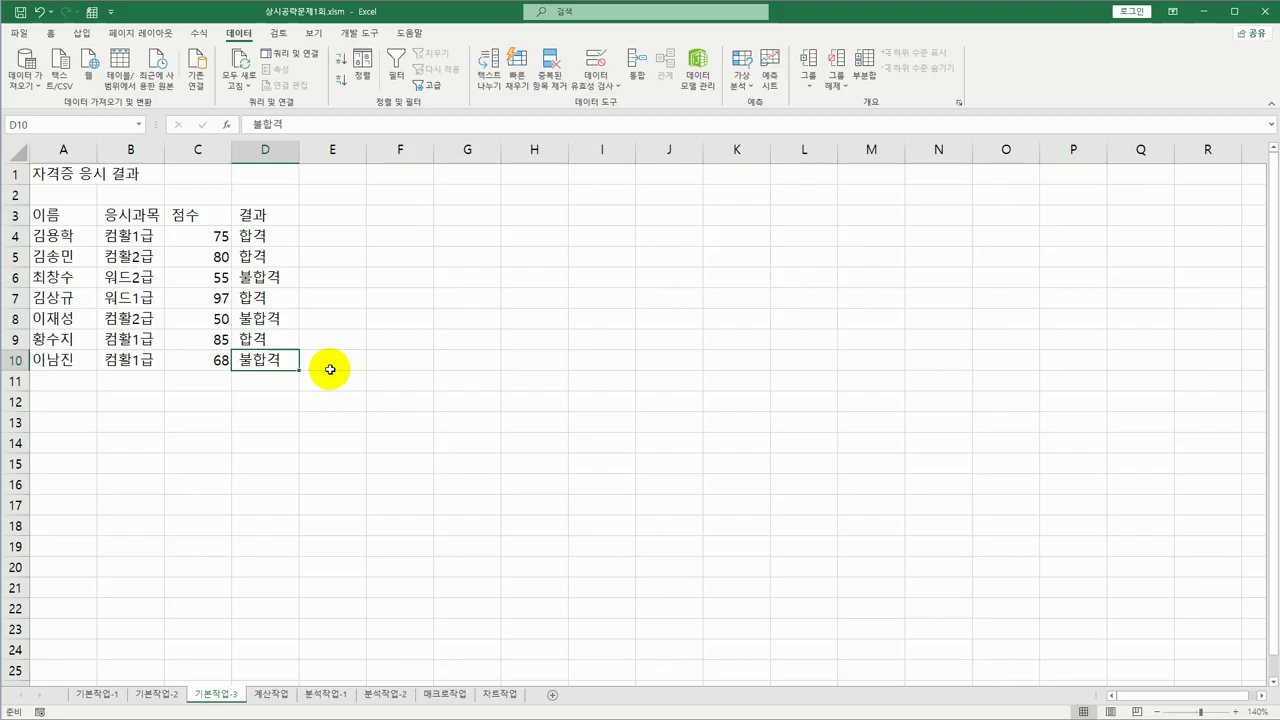
Step: On the 계산작업 sheet, examine the 성별 and 시험 columns of [표1] and the gender and 비율 cells in E10:F11
click(277, 697)
scroll(479, 578, up, 4)
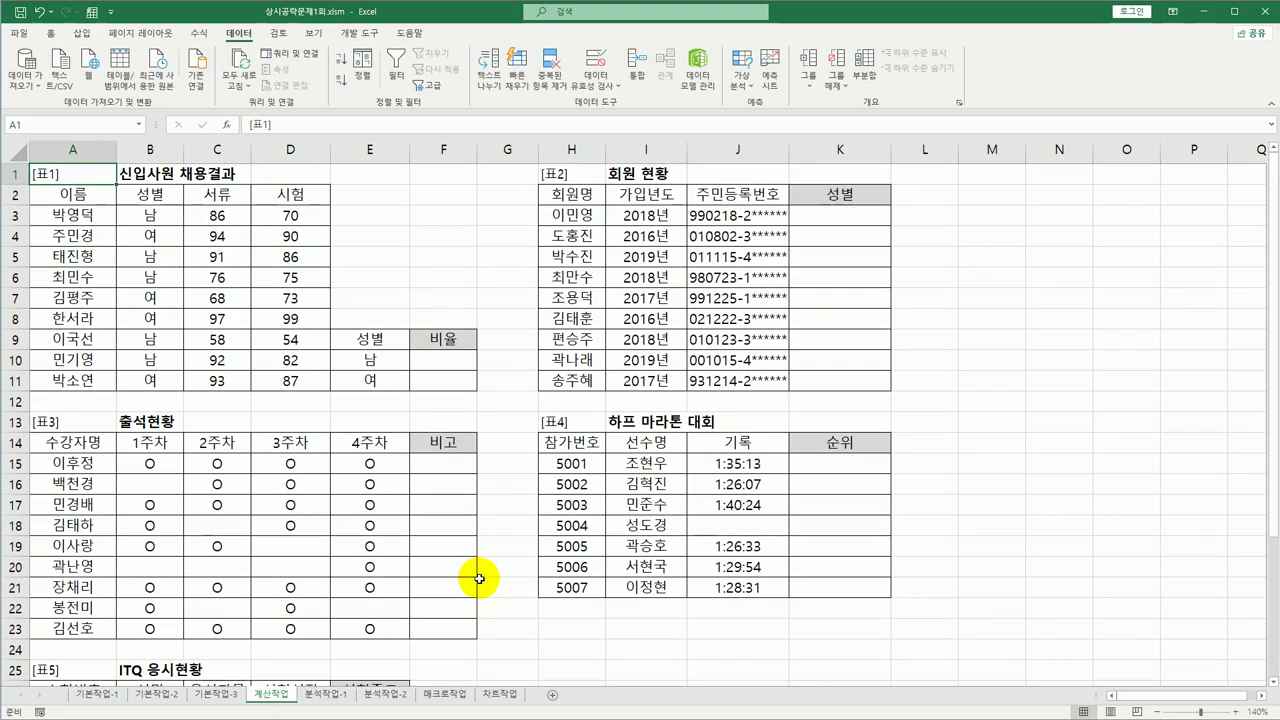
click(443, 360)
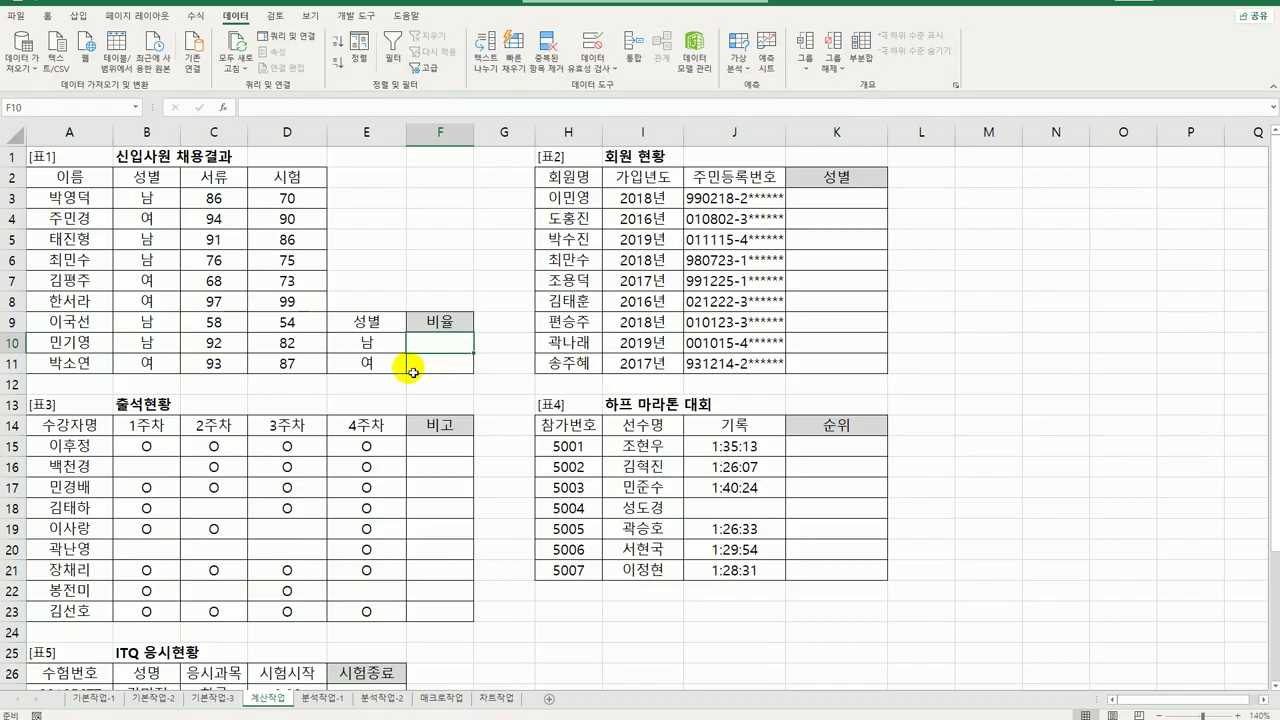
drag(168, 203, 157, 363)
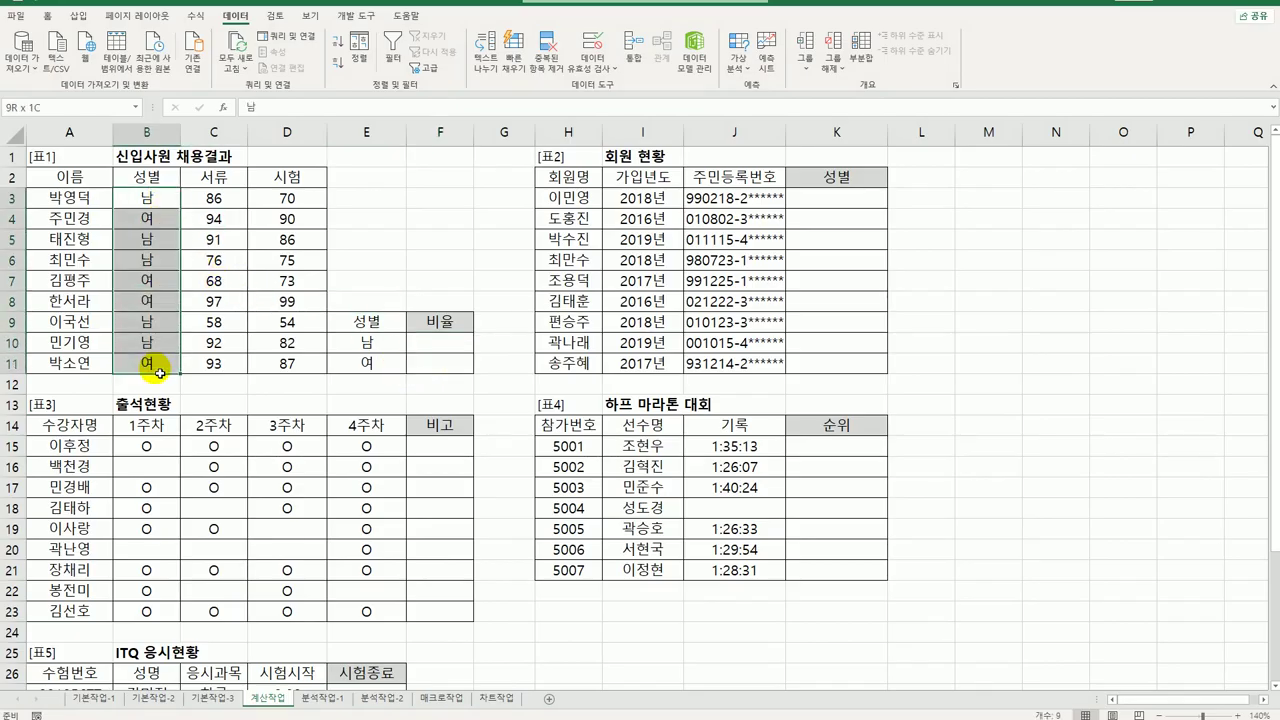
drag(260, 207, 276, 365)
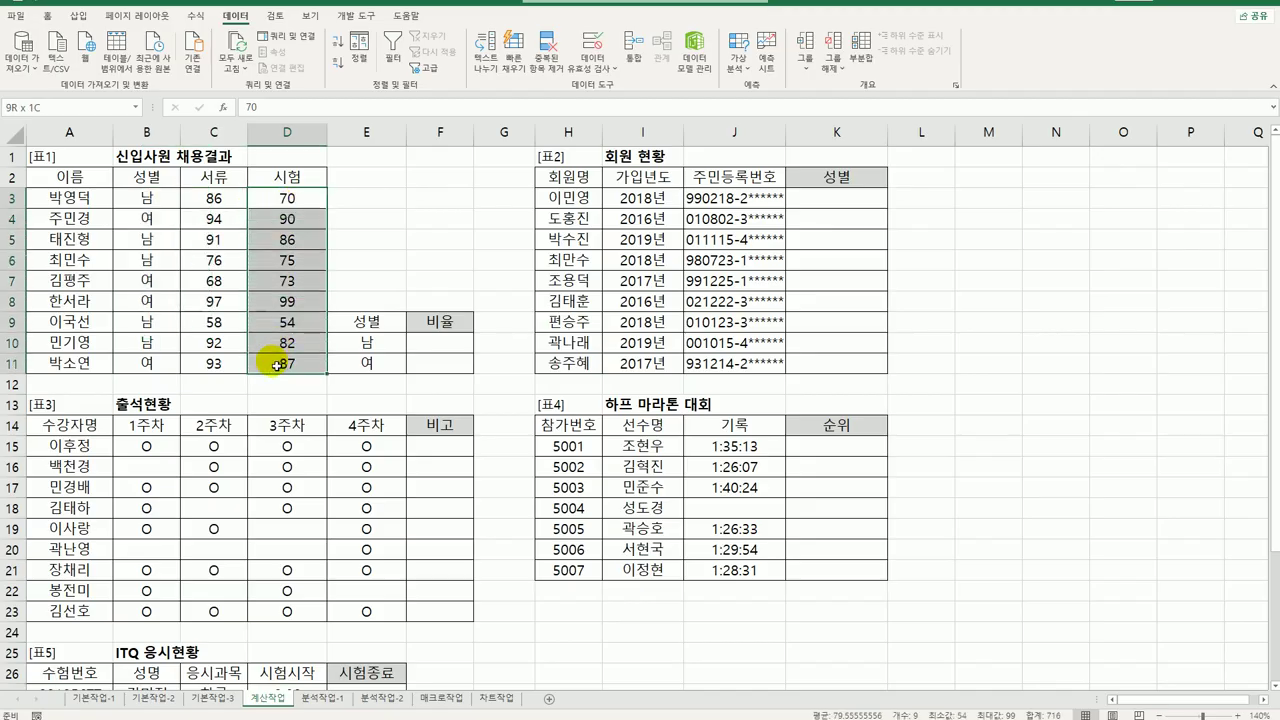
drag(465, 340, 461, 368)
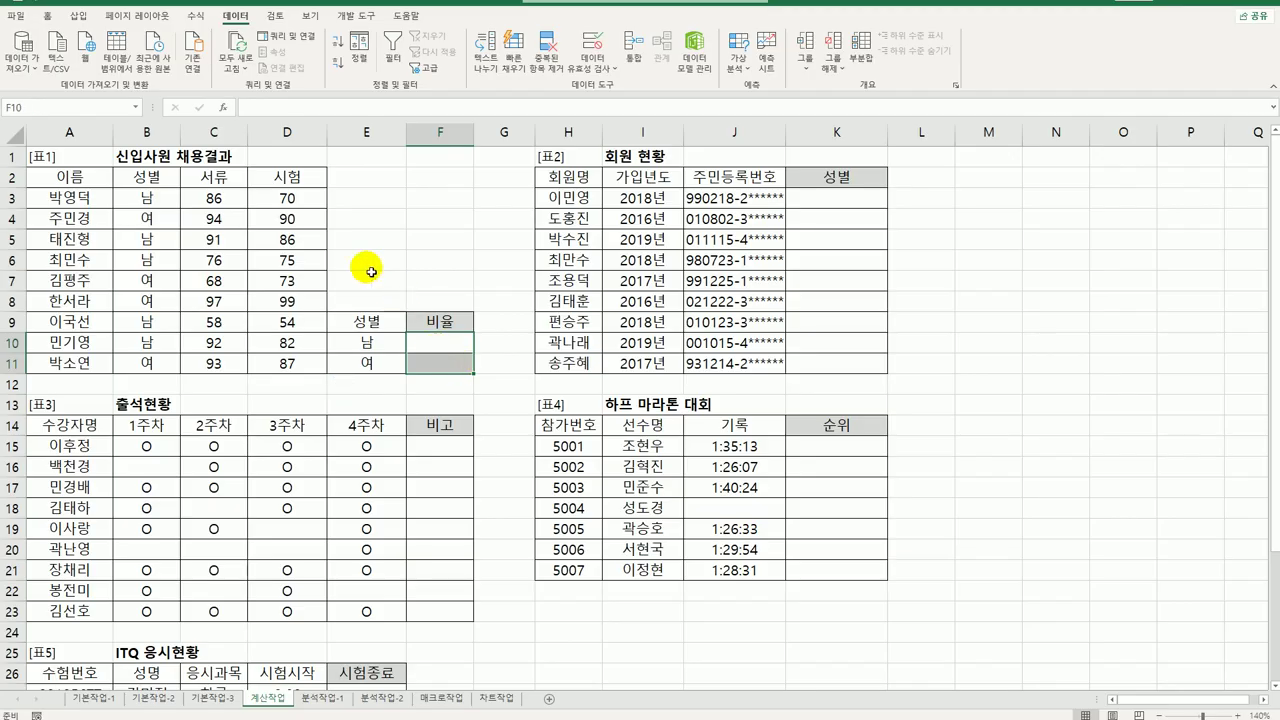
click(301, 201)
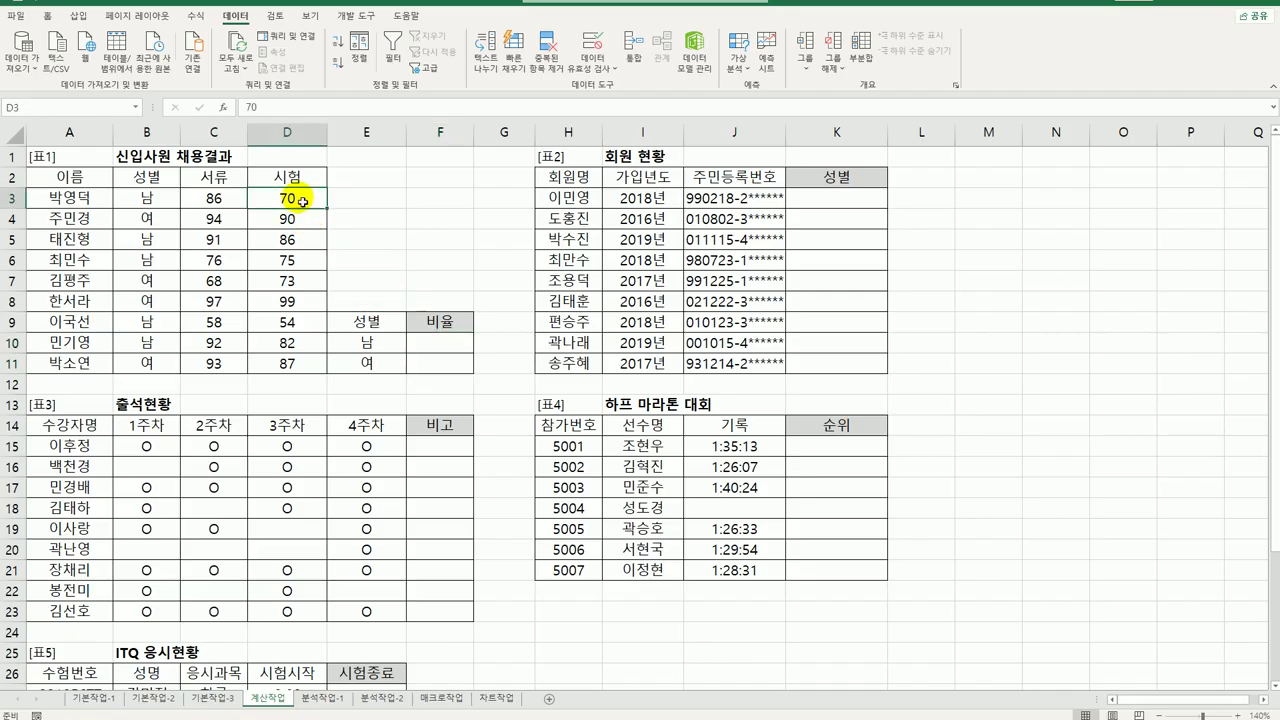
click(377, 340)
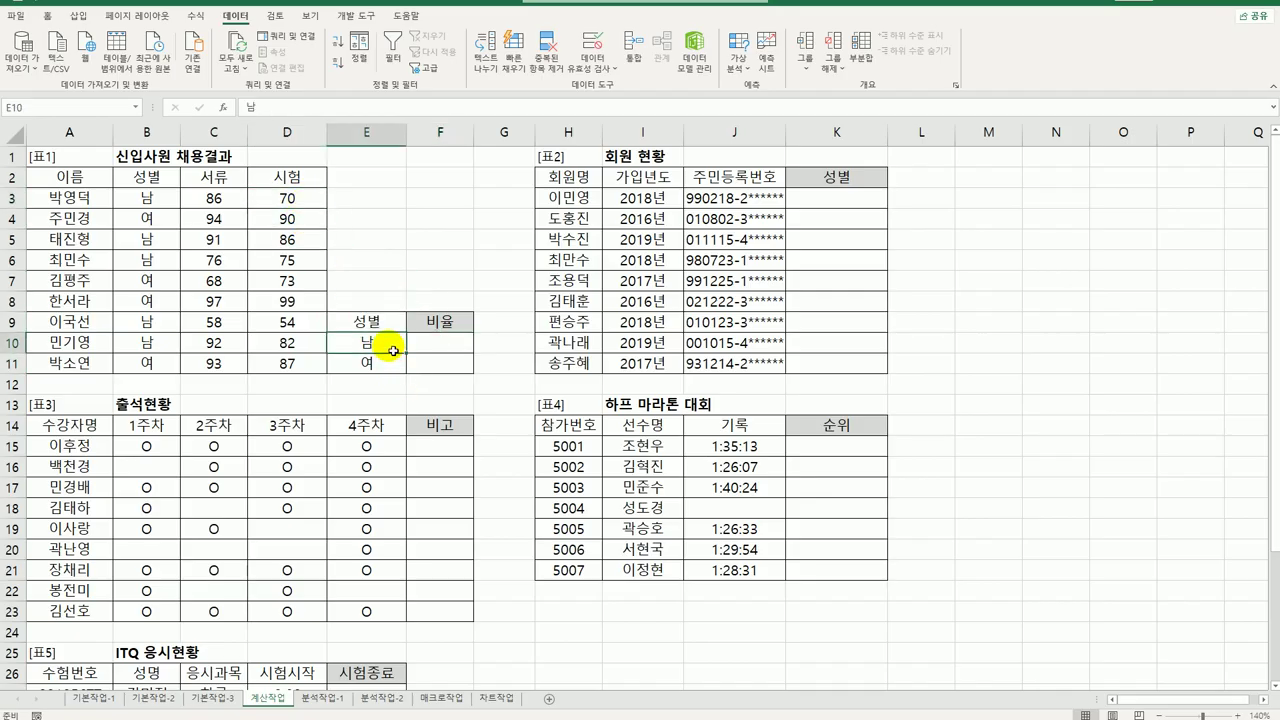
click(368, 360)
click(449, 348)
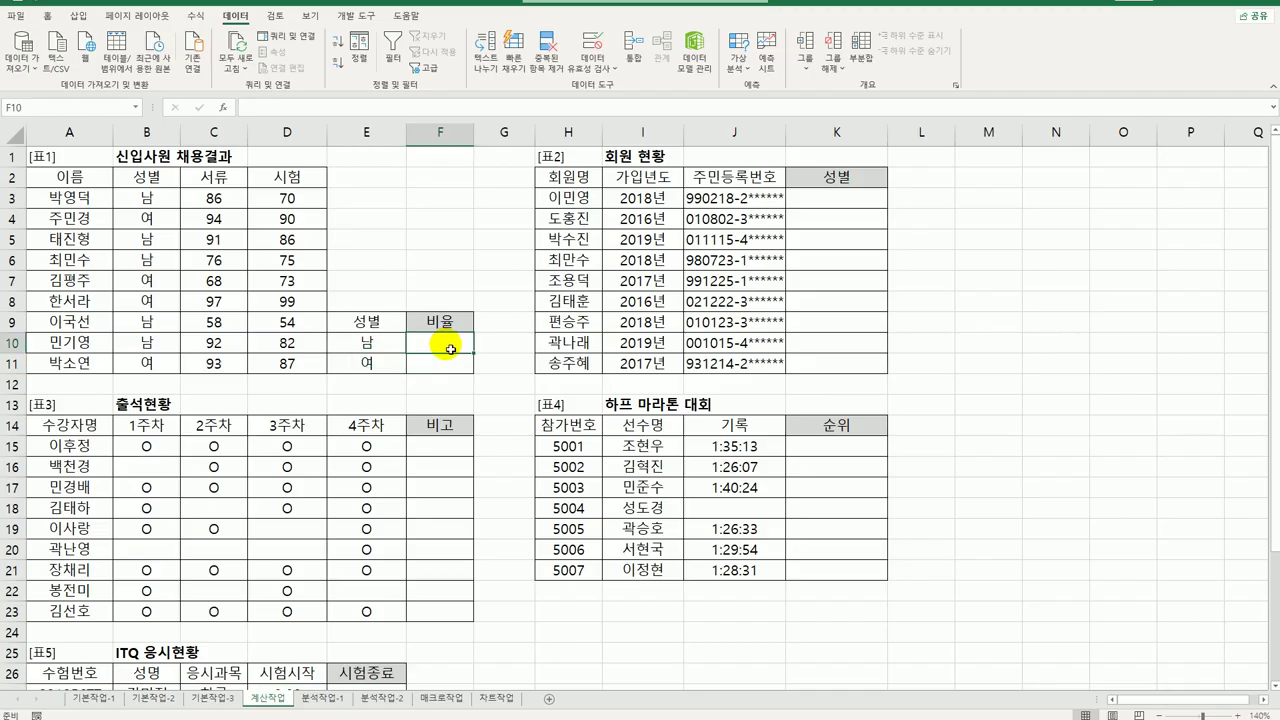
click(372, 345)
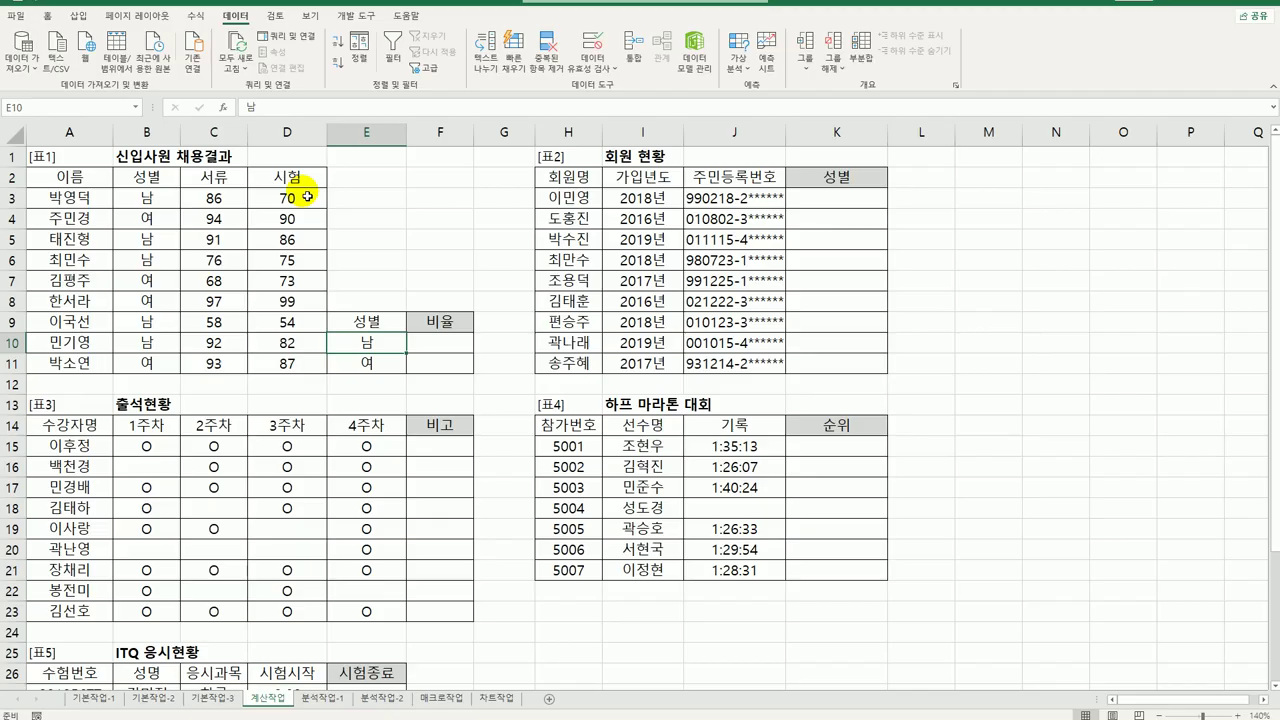
Step: Begin a COUNTIFS formula in F10 of [표1] and open its function arguments
click(444, 346)
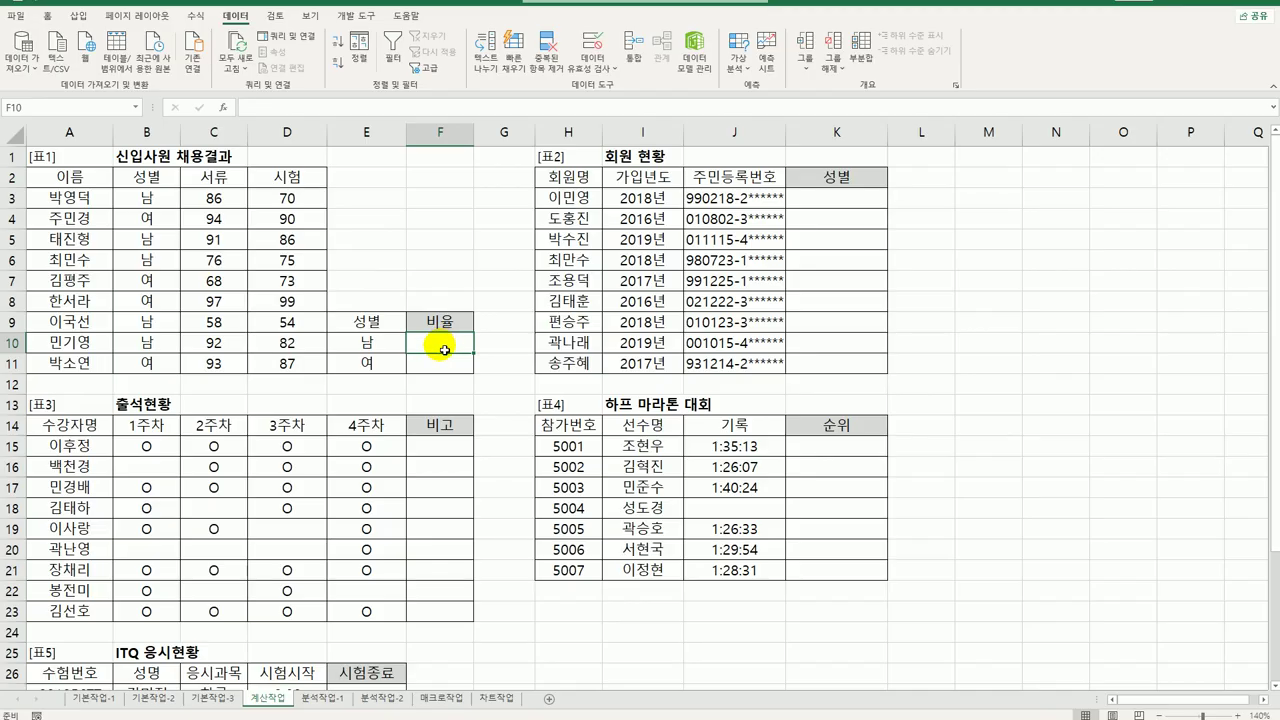
text(=)
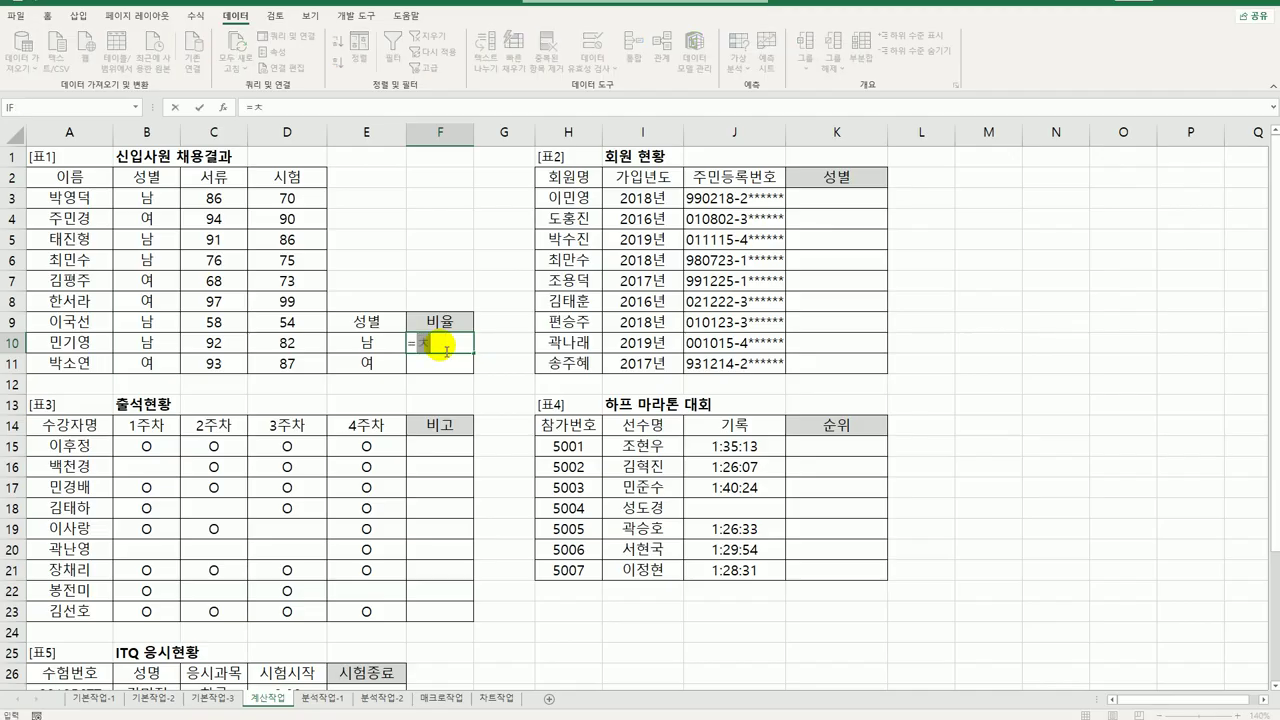
text(cou)
key(Down)
key(Down)
key(Down)
key(Down)
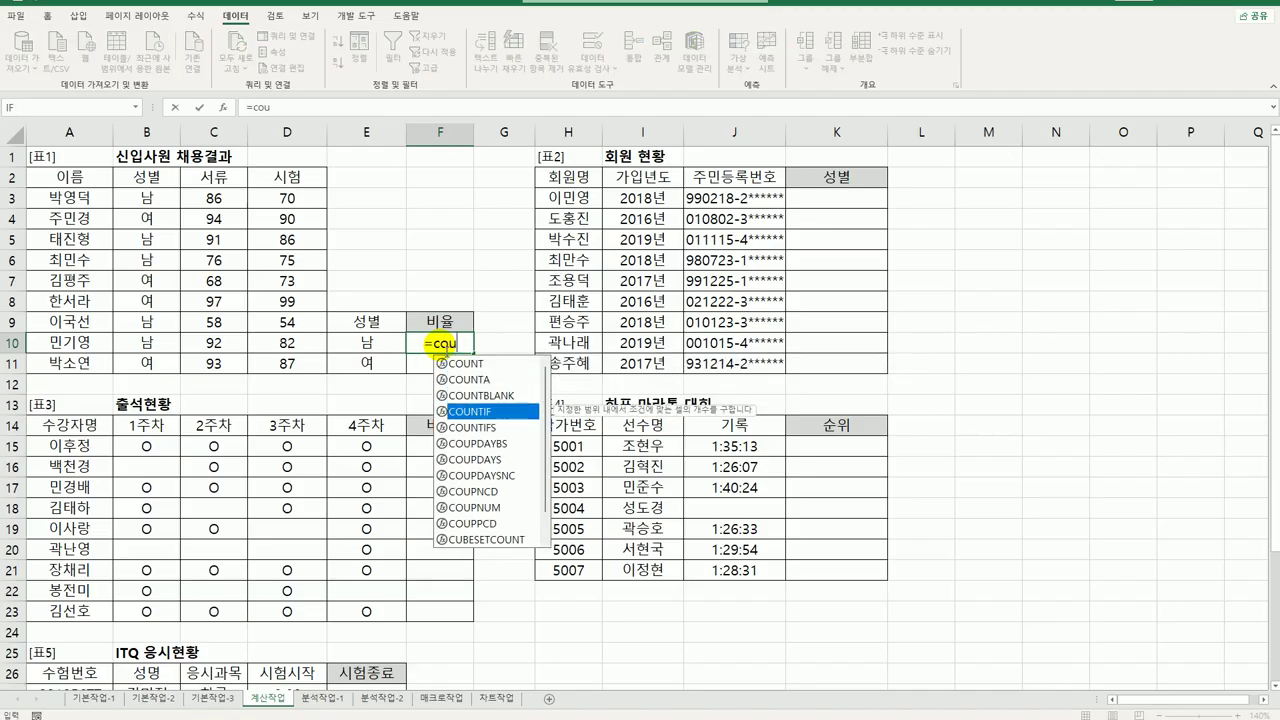
key(Tab)
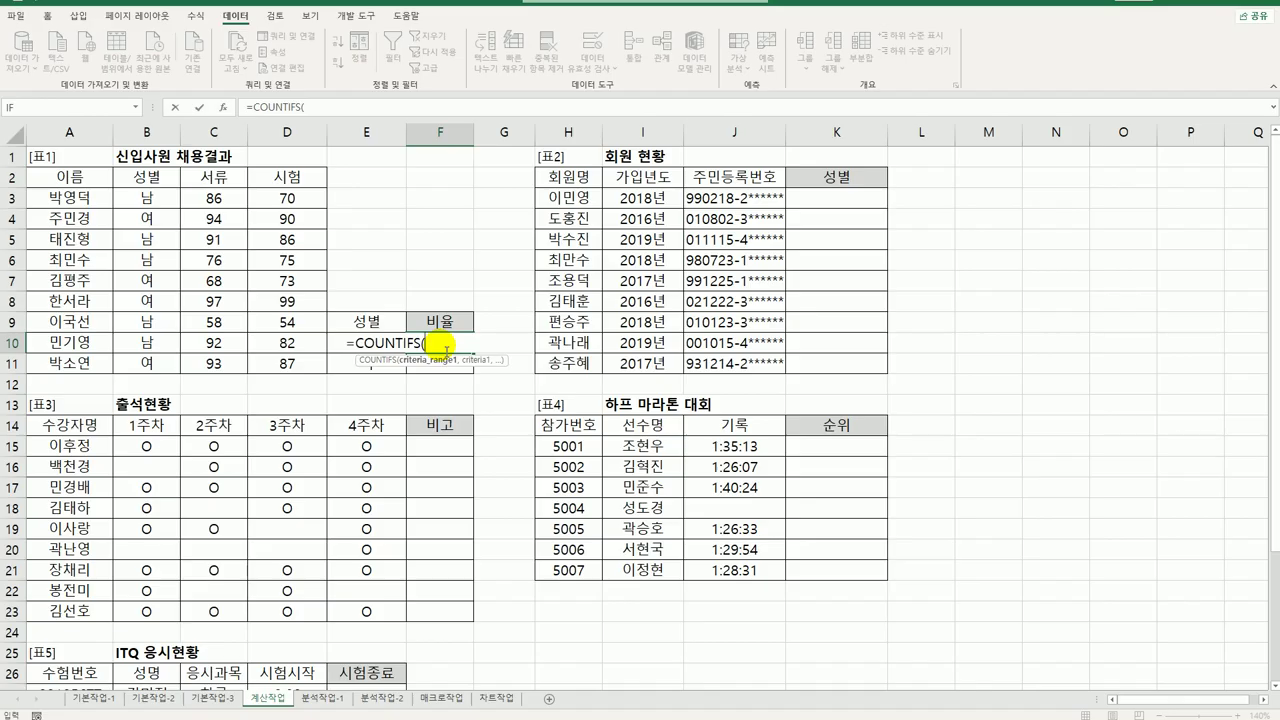
click(226, 116)
drag(668, 182, 634, 265)
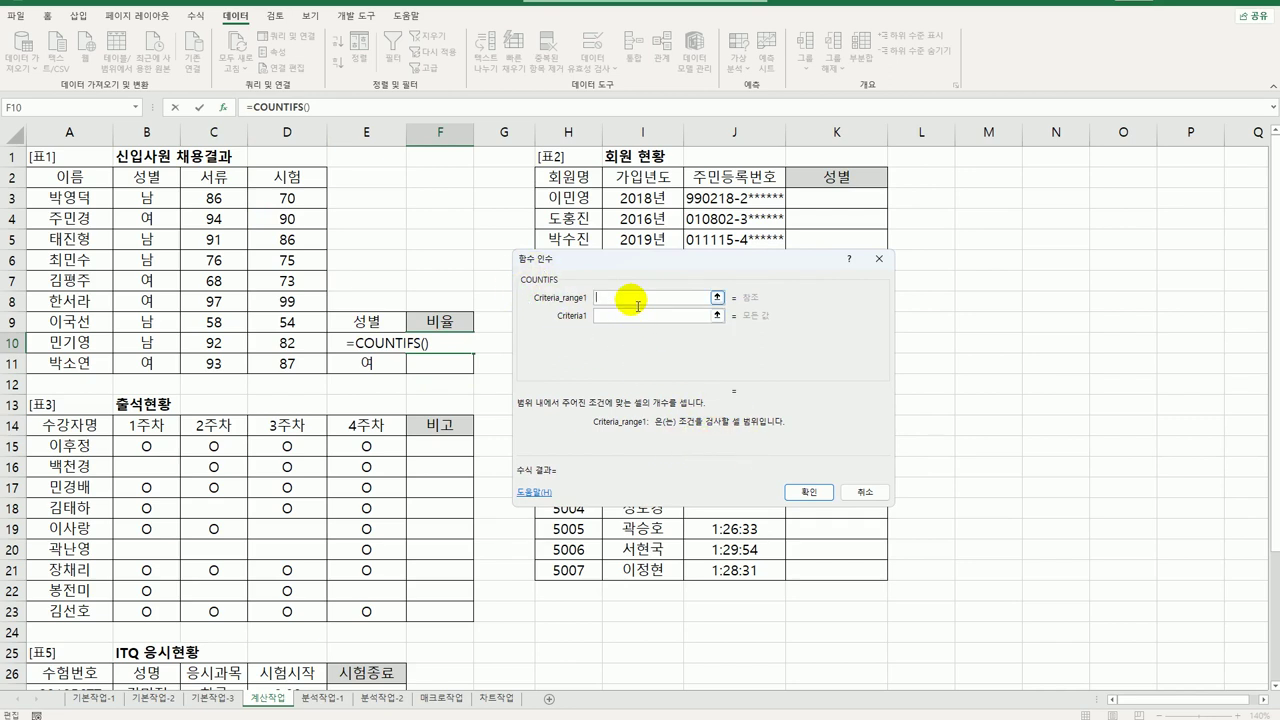
Step: Set the first COUNTIFS criteria range to the absolute reference $B$3:$B$11 and its criterion to E10
drag(122, 198, 120, 362)
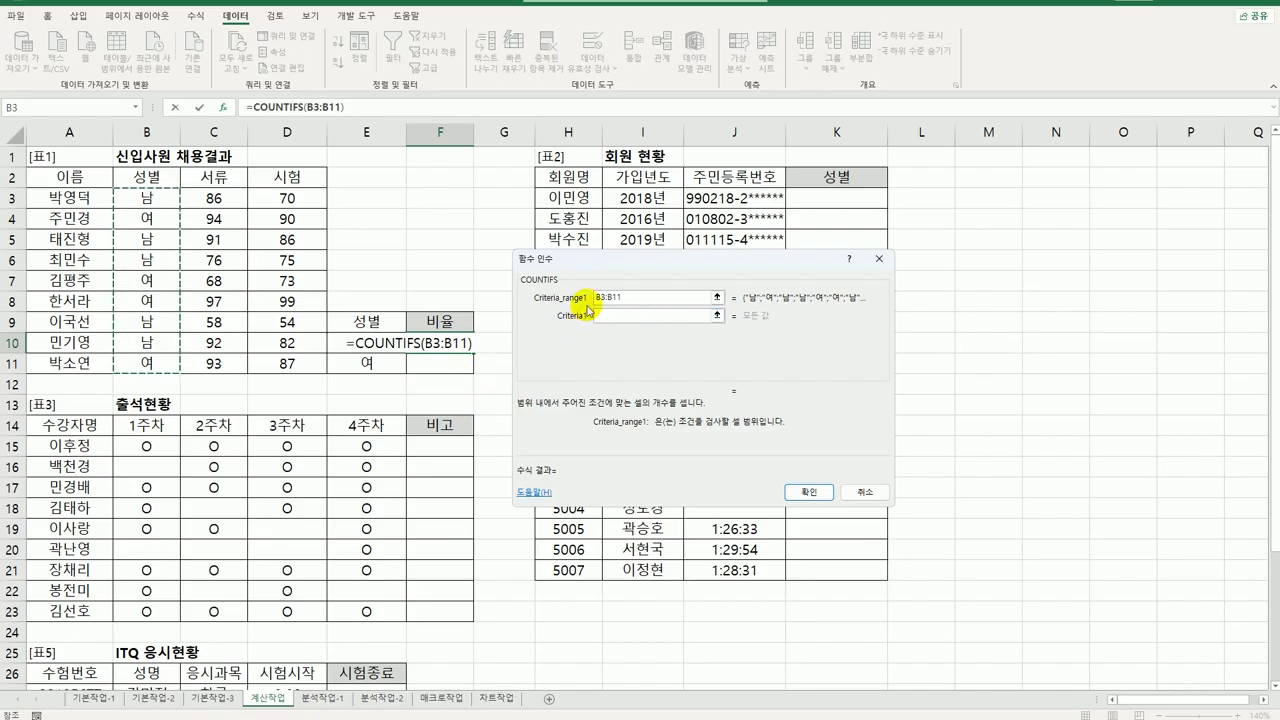
click(614, 316)
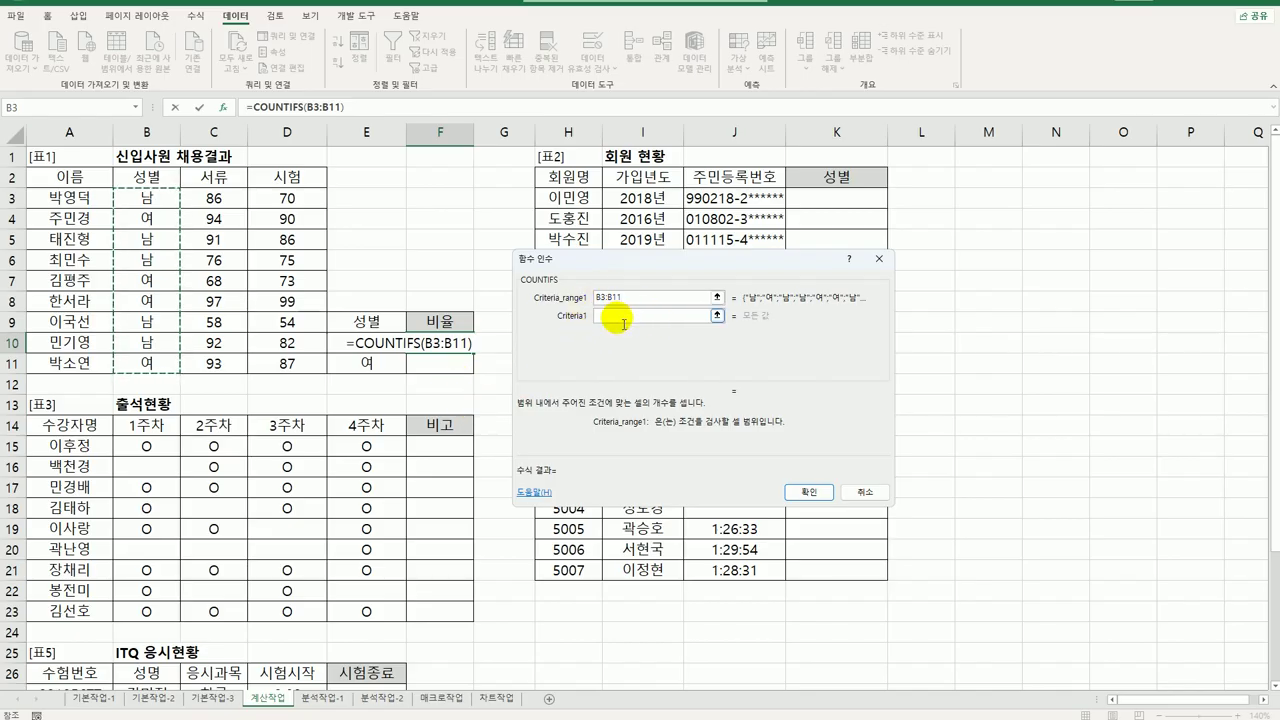
key(F4)
click(623, 320)
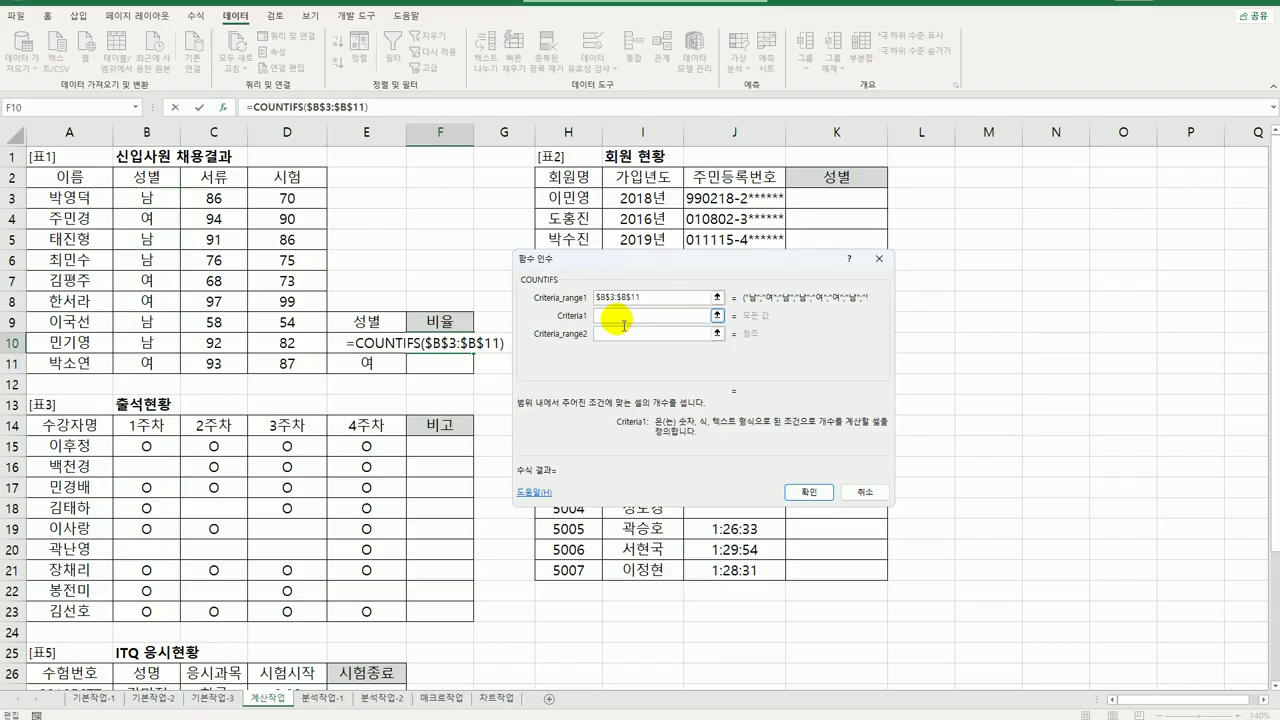
click(336, 340)
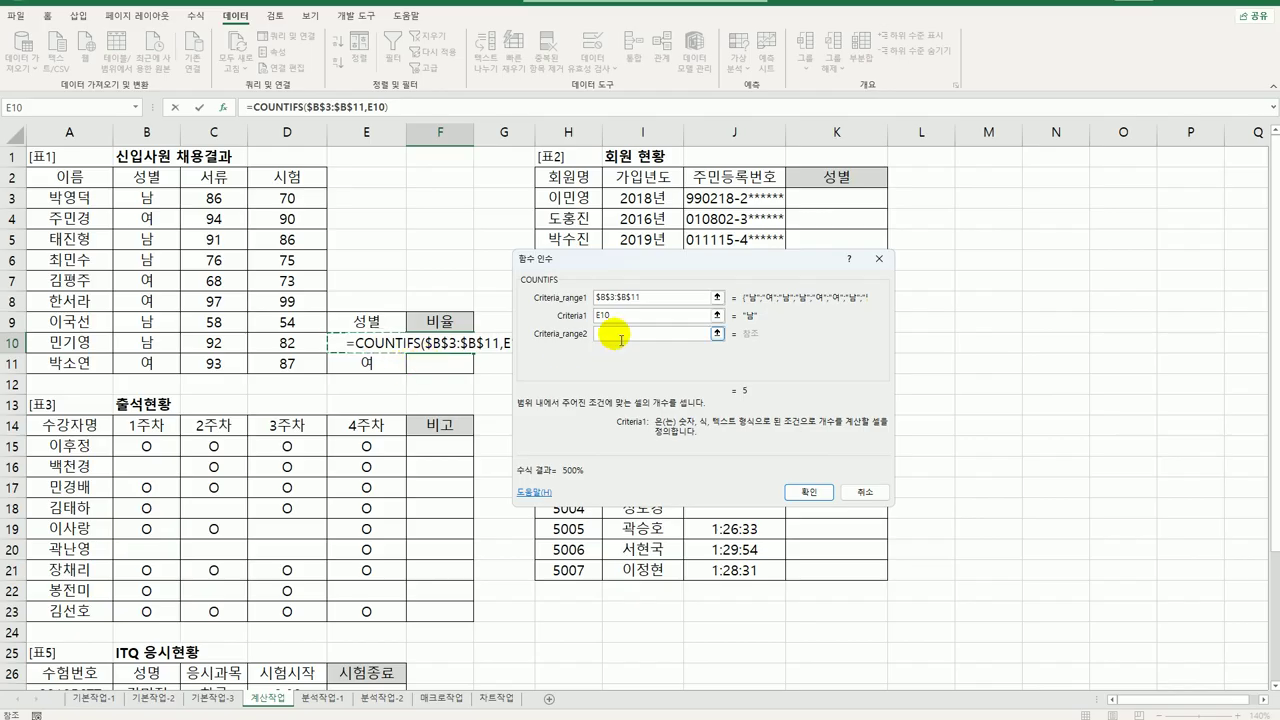
Step: Set the second COUNTIFS criteria range to the absolute 시험 range $D$3:$D$11 with the criterion ">=70"
click(615, 338)
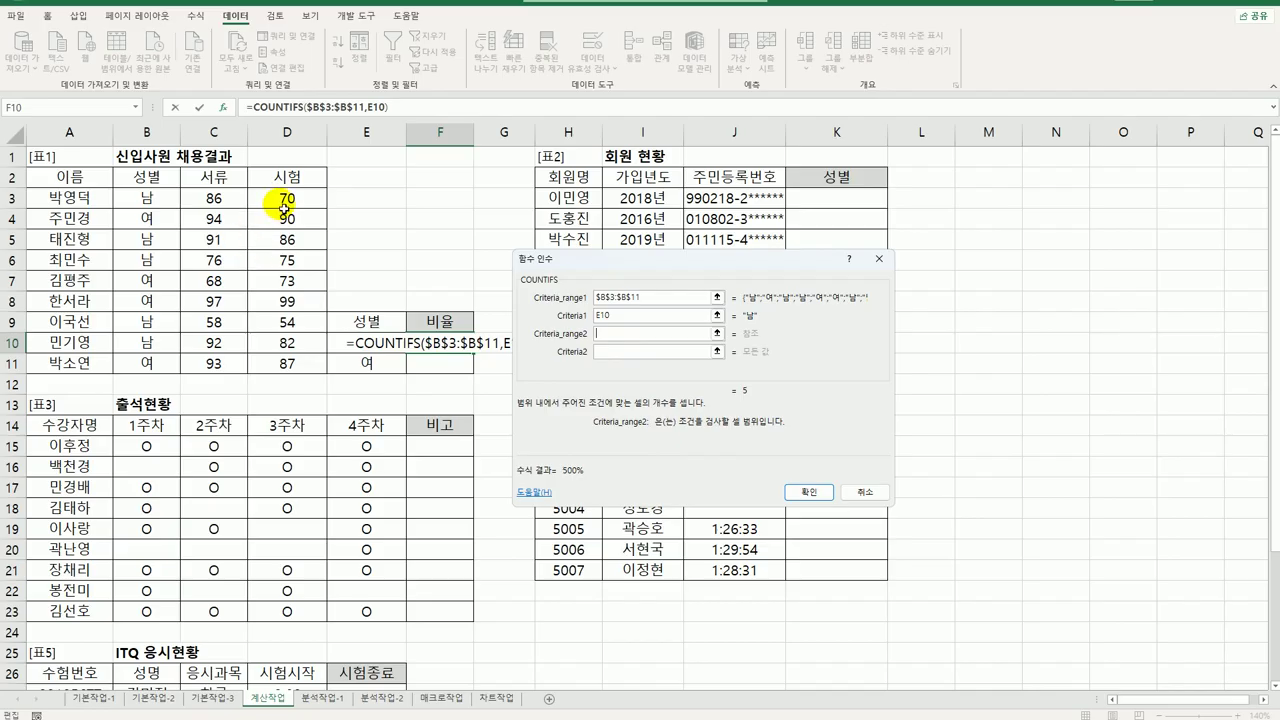
drag(275, 196, 330, 363)
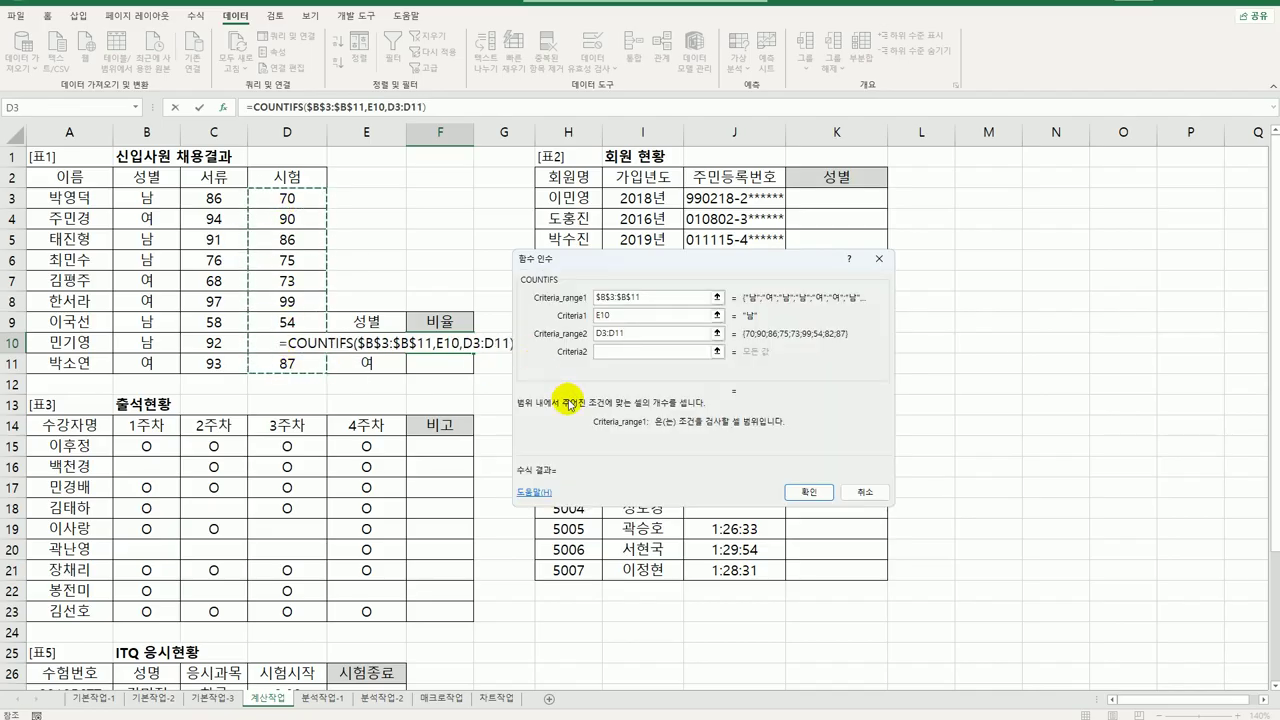
key(F4)
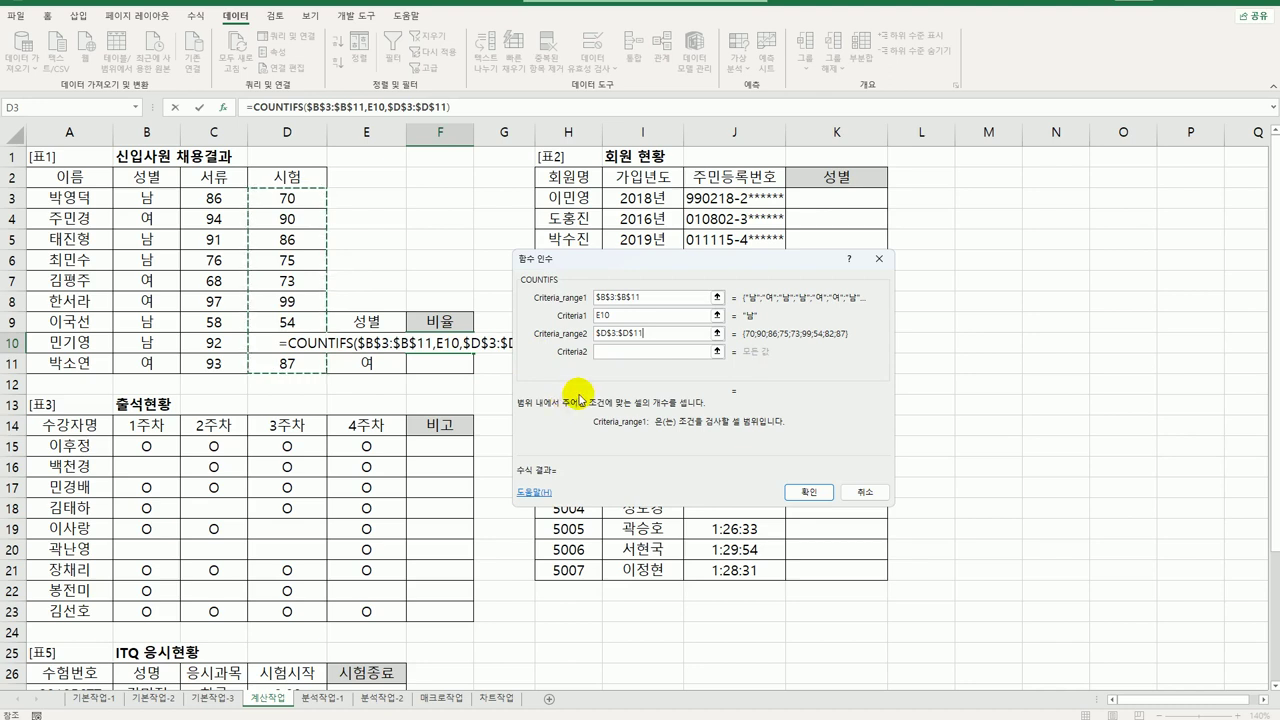
click(682, 353)
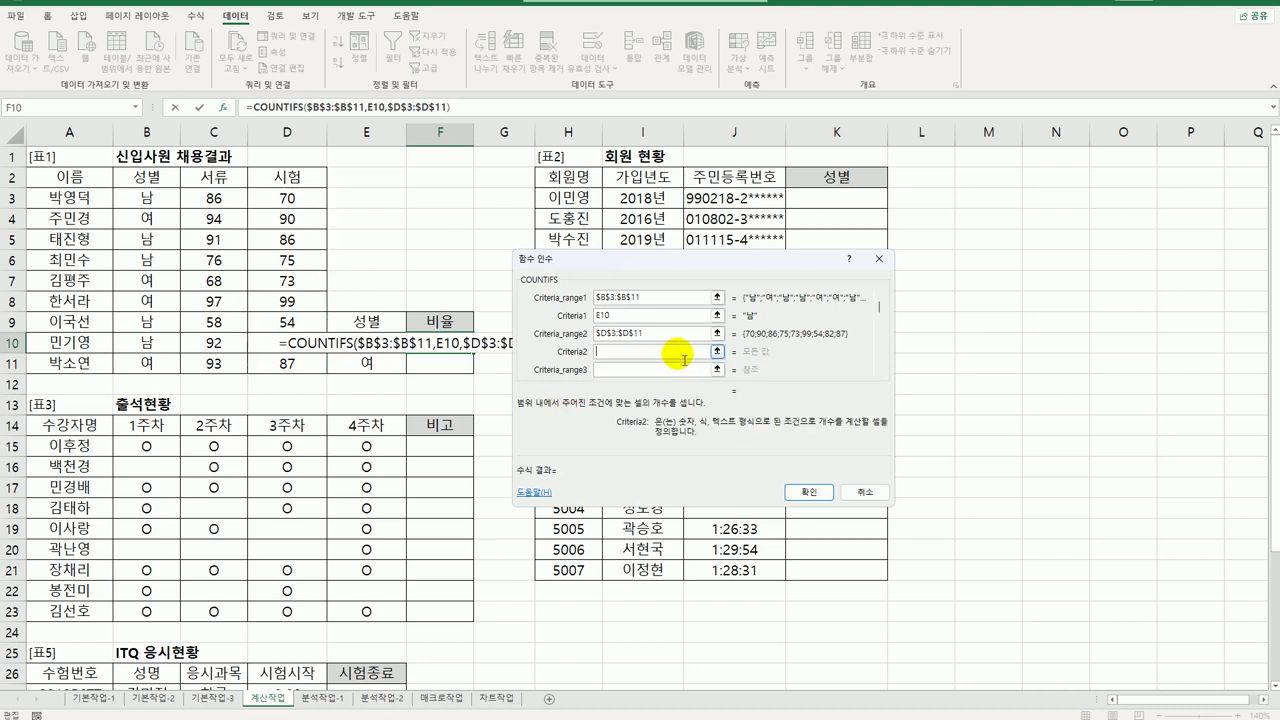
text(>=70)
key(Tab)
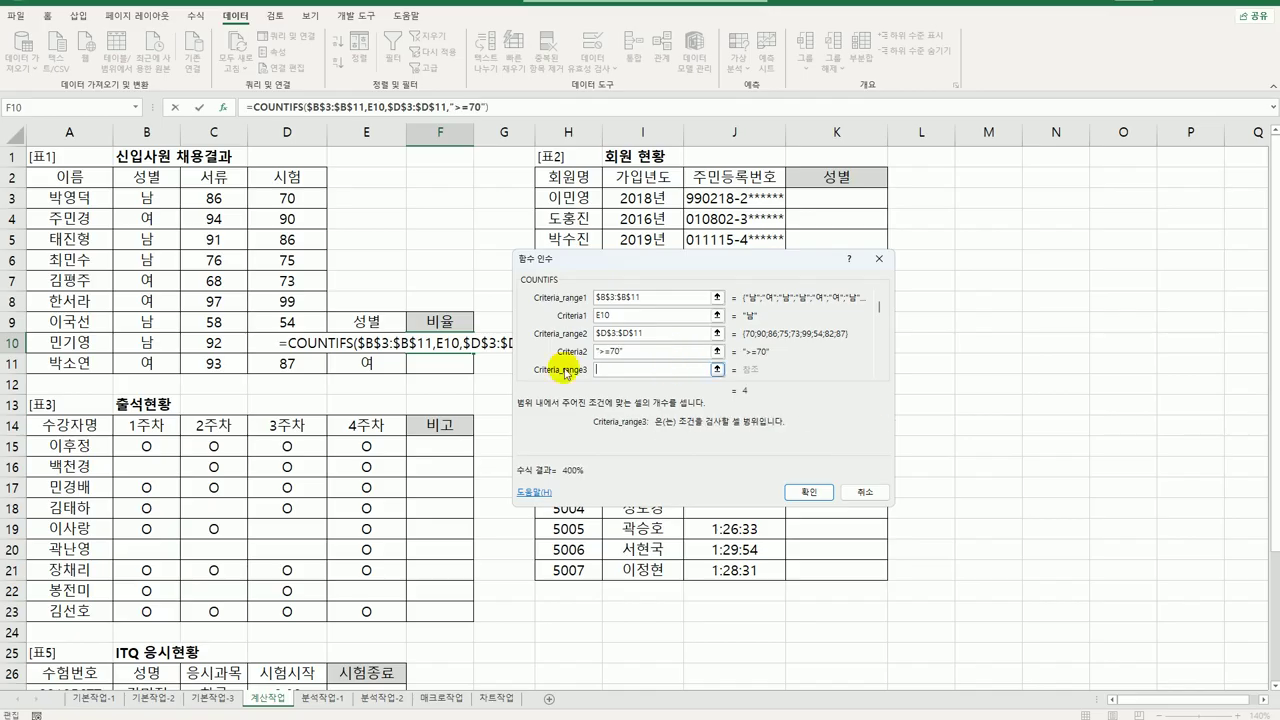
Step: Add $D$3:$D$11 as the third COUNTIFS criteria range with the criterion "<80" and enter the formula in F10
drag(290, 198, 302, 369)
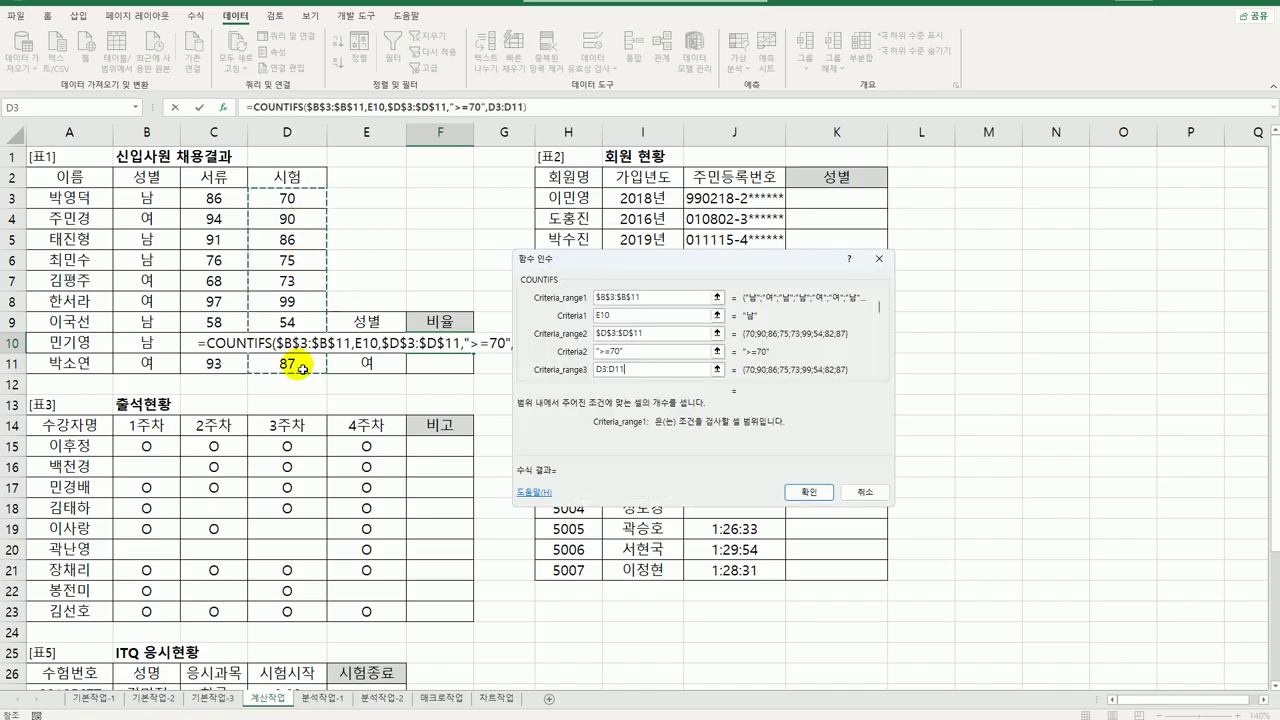
key(F4)
key(Tab)
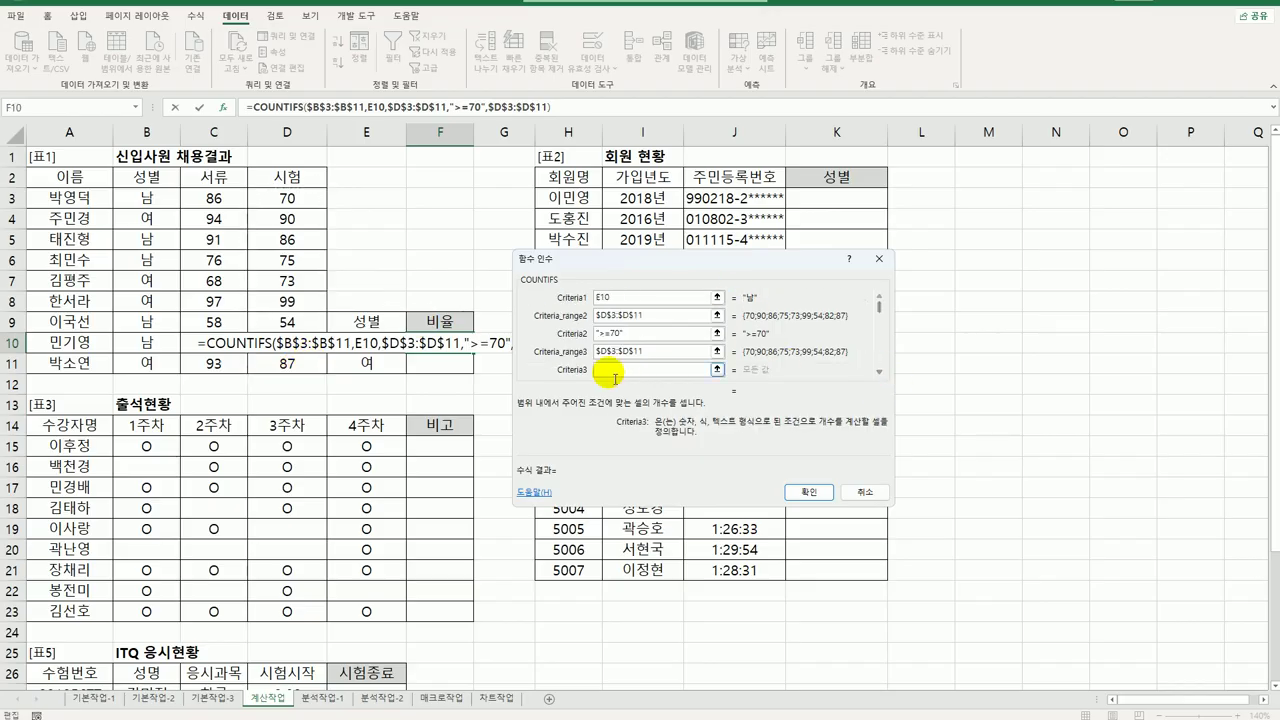
text(<80)
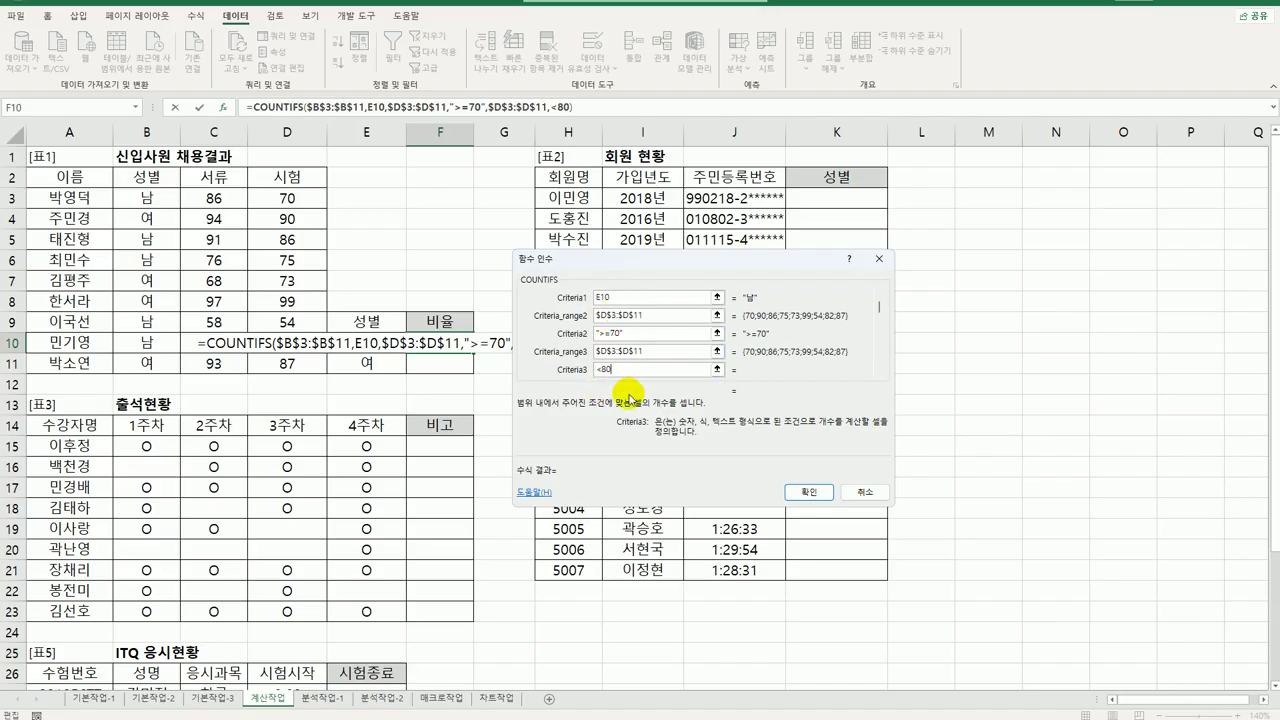
click(809, 491)
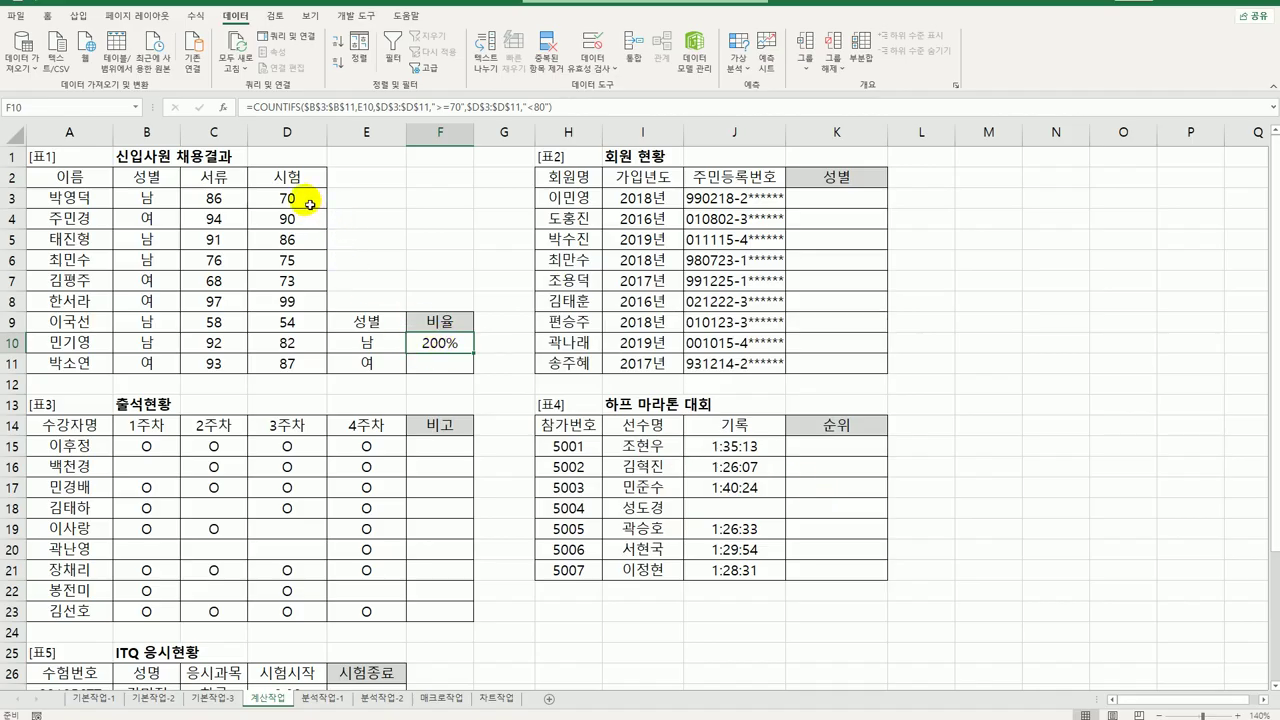
Step: Divide the COUNTIFS formula in F10 by COUNT($D$3:$D$11) and fill it down to F11
drag(300, 200, 301, 366)
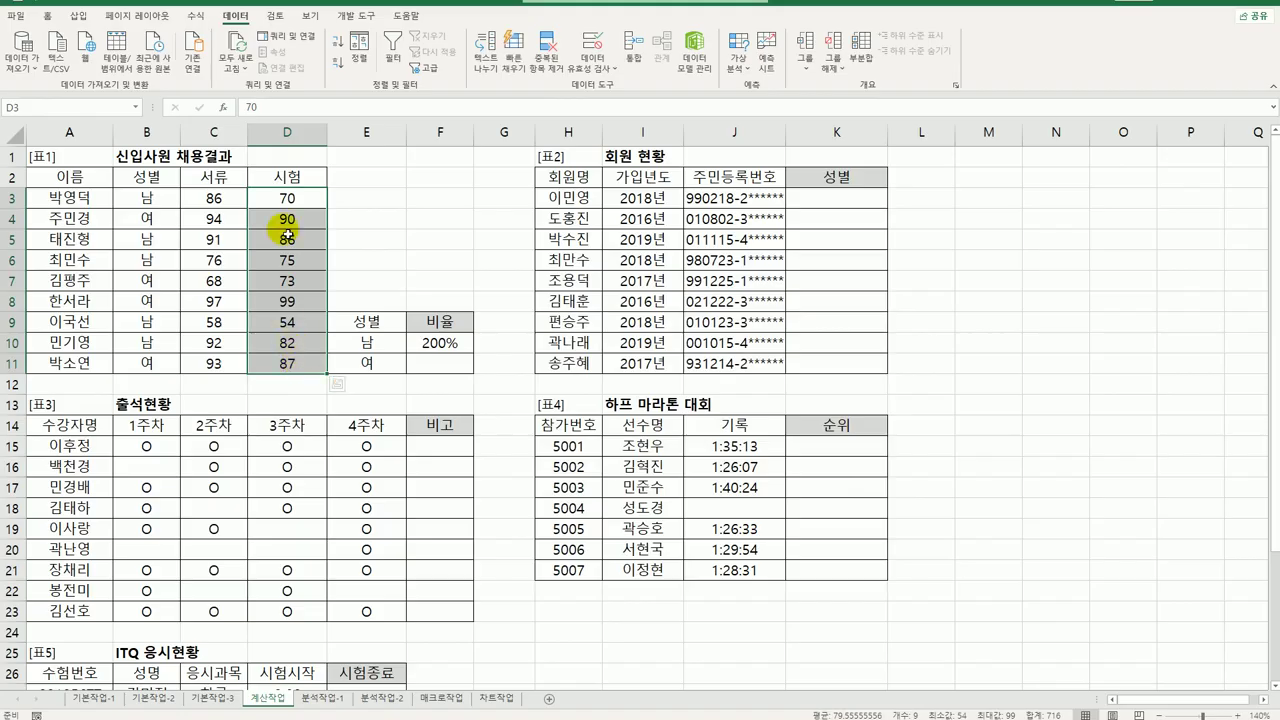
click(441, 346)
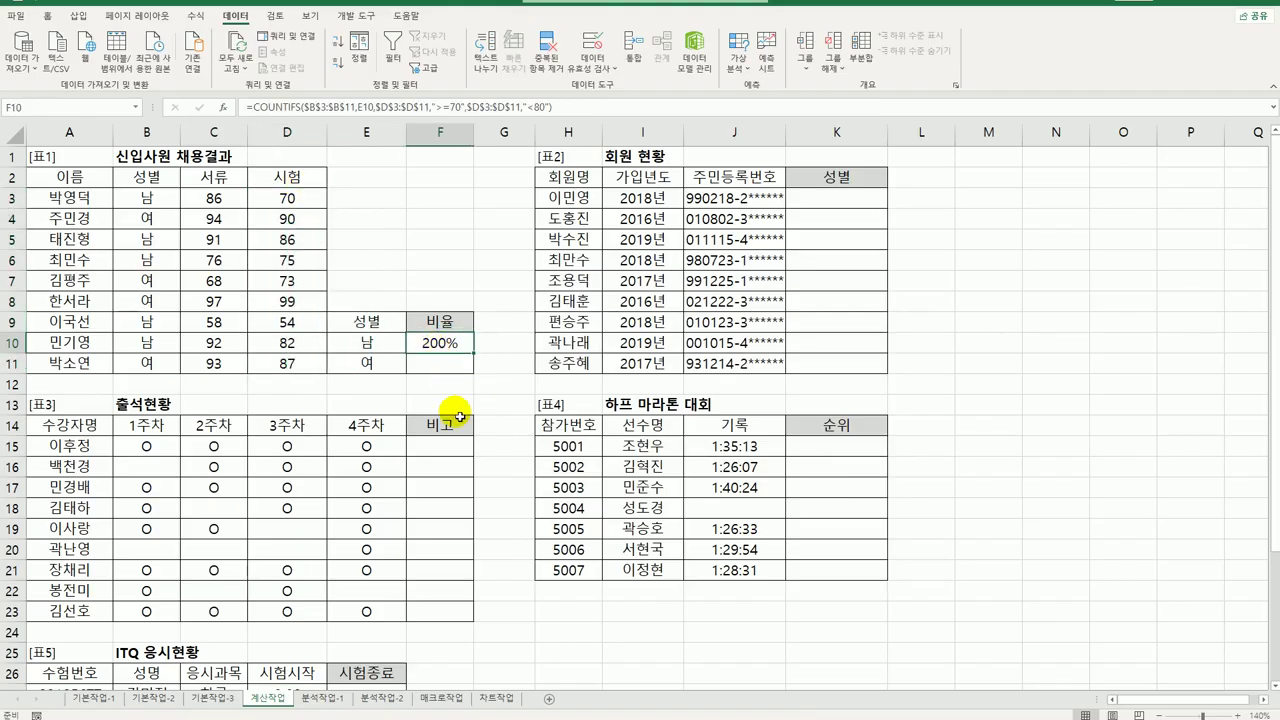
double_click(455, 348)
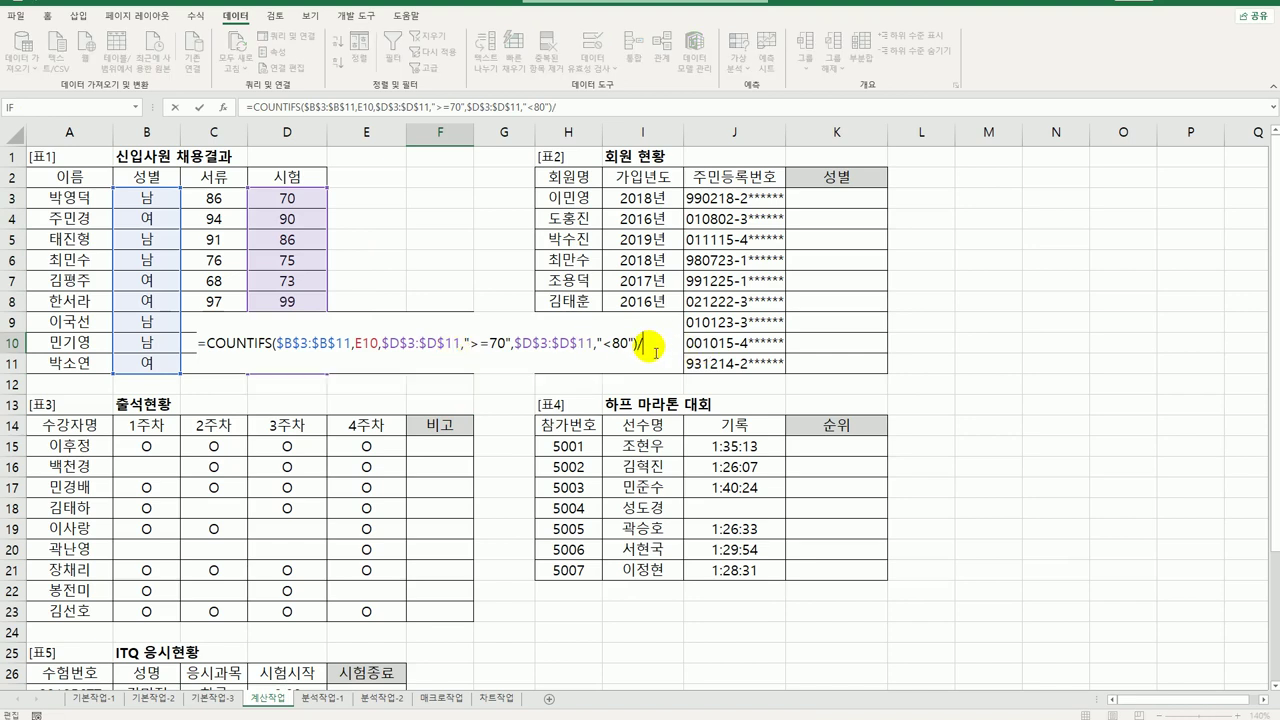
text(/cou)
key(Tab)
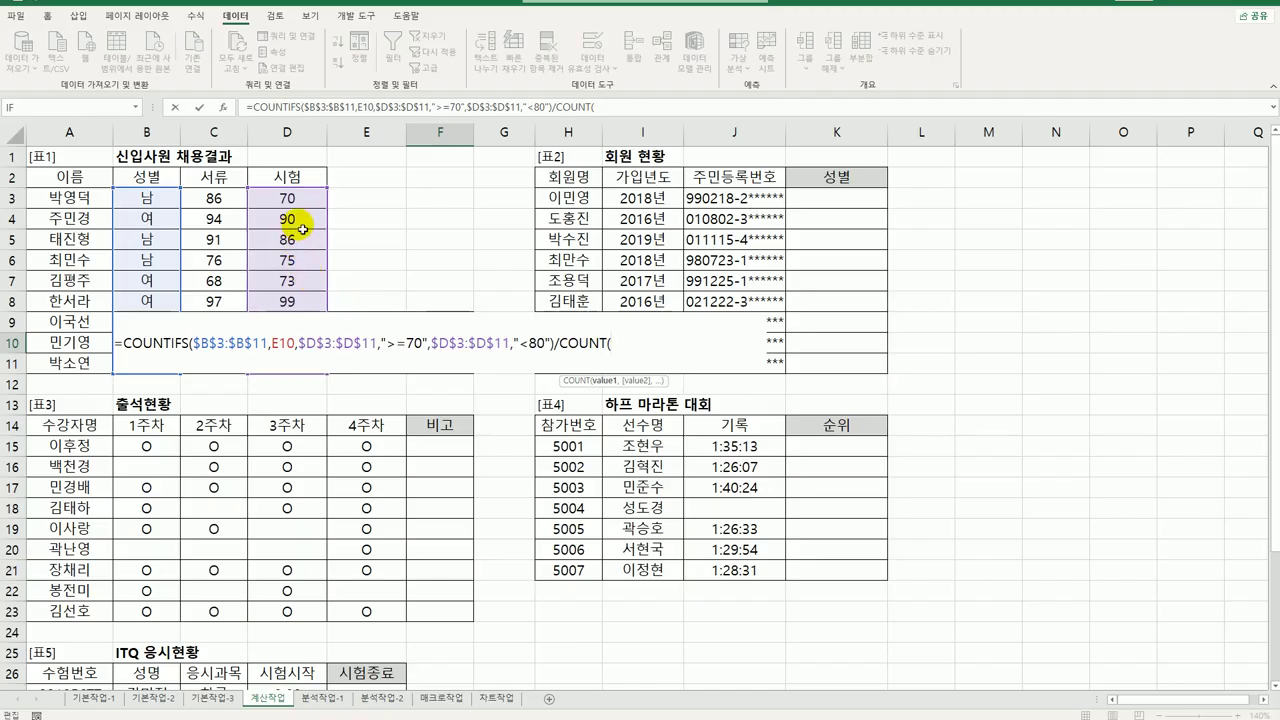
drag(290, 198, 298, 371)
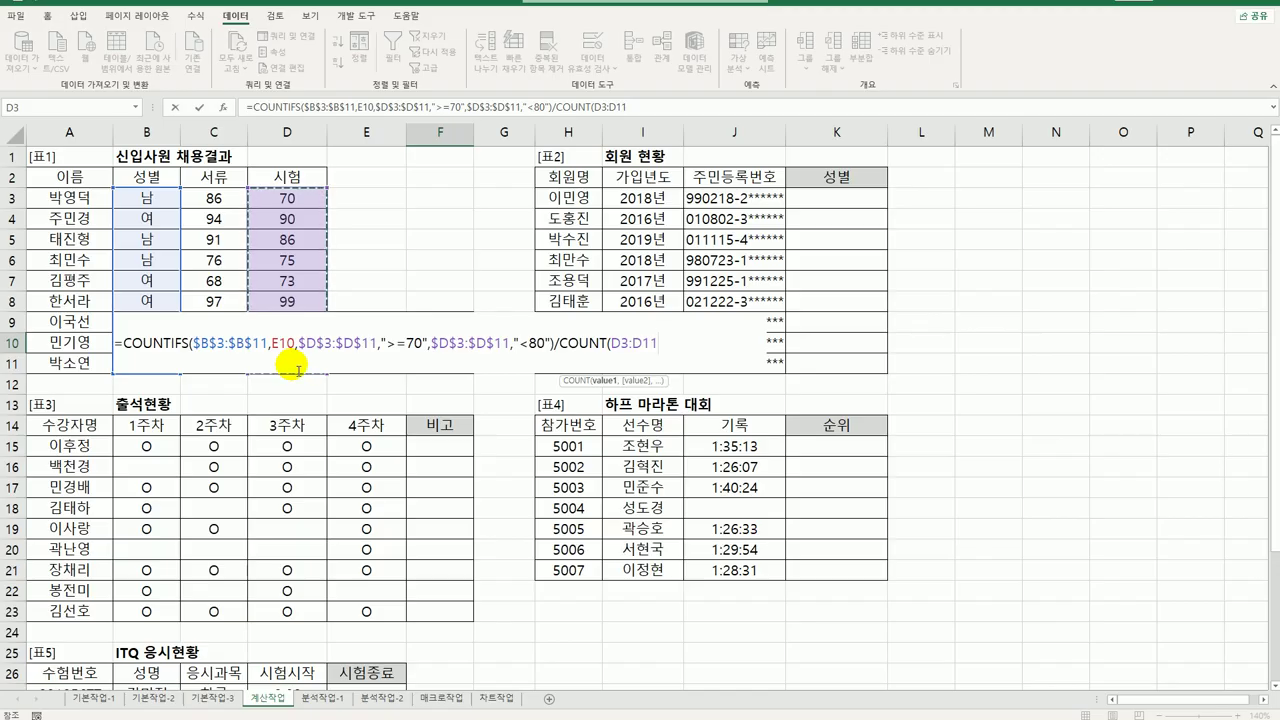
key(F4)
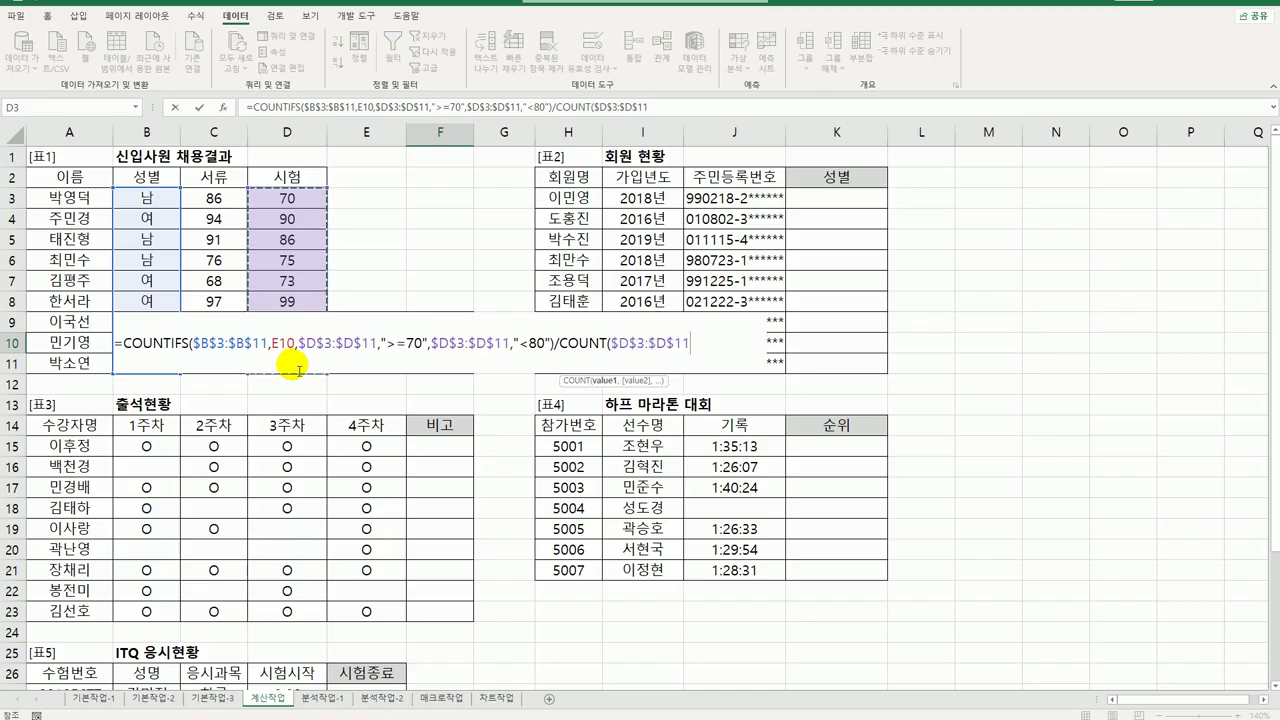
text())
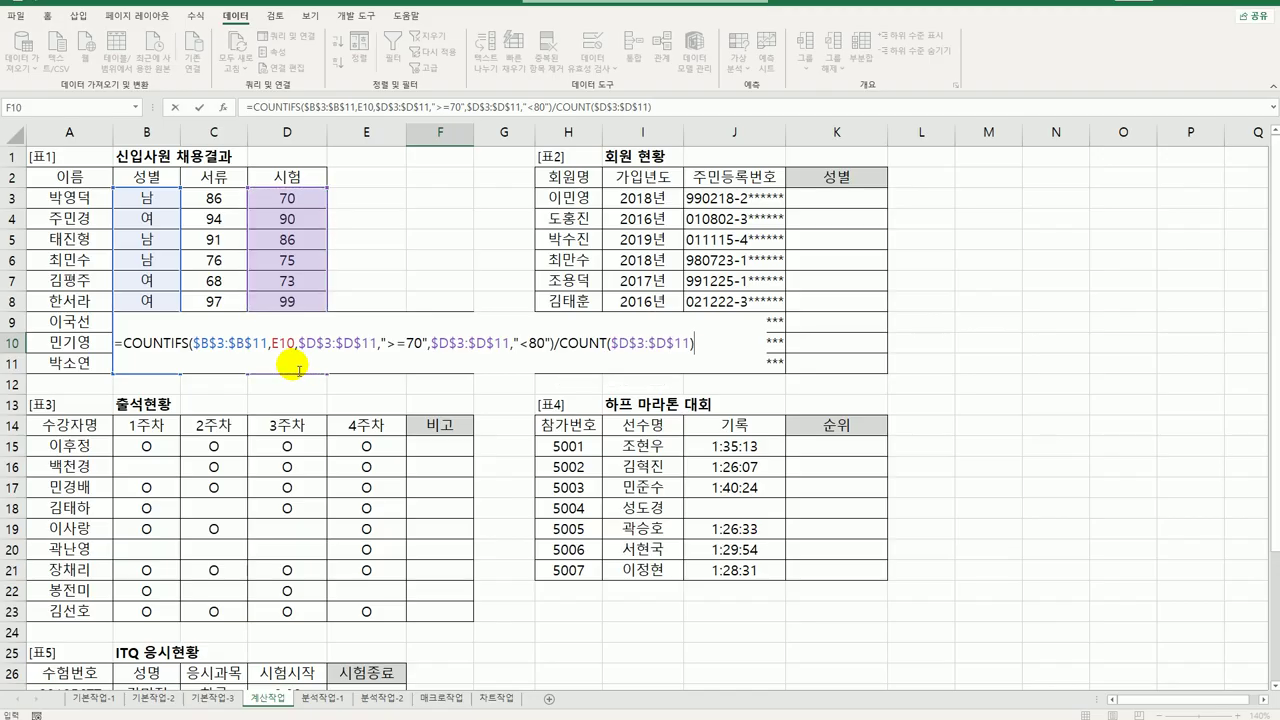
key(Return)
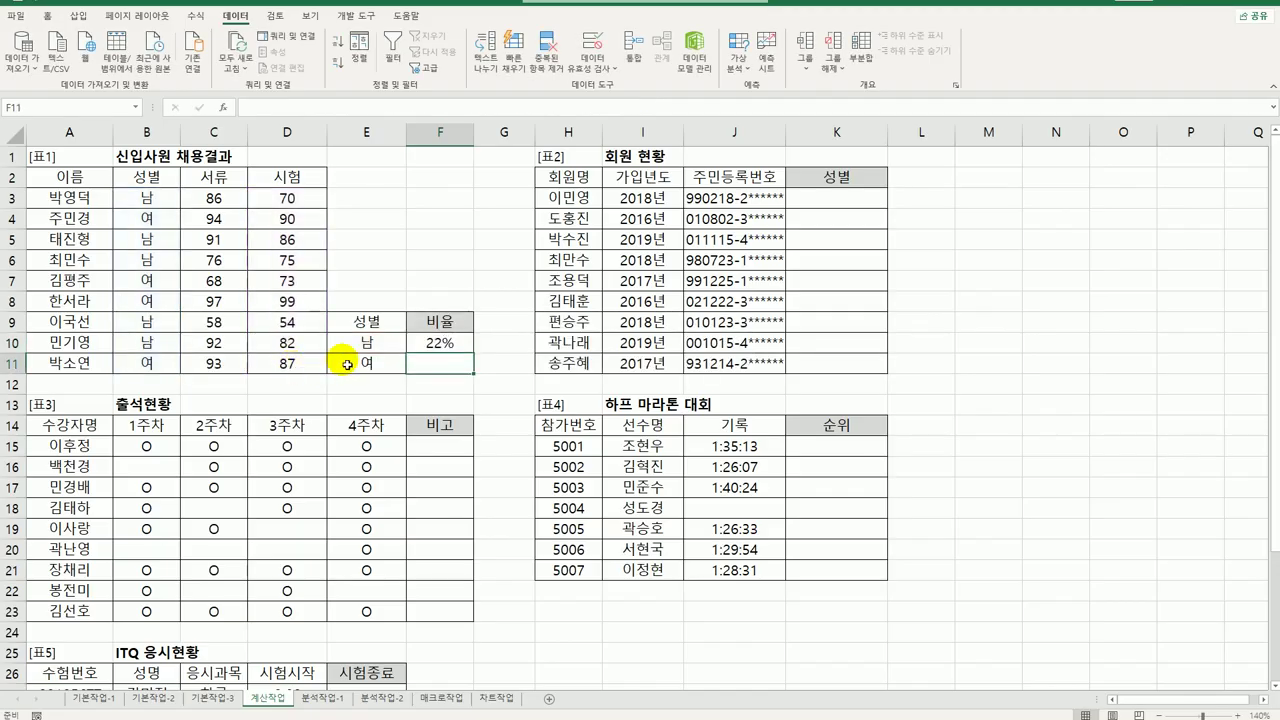
click(448, 345)
drag(476, 356, 478, 376)
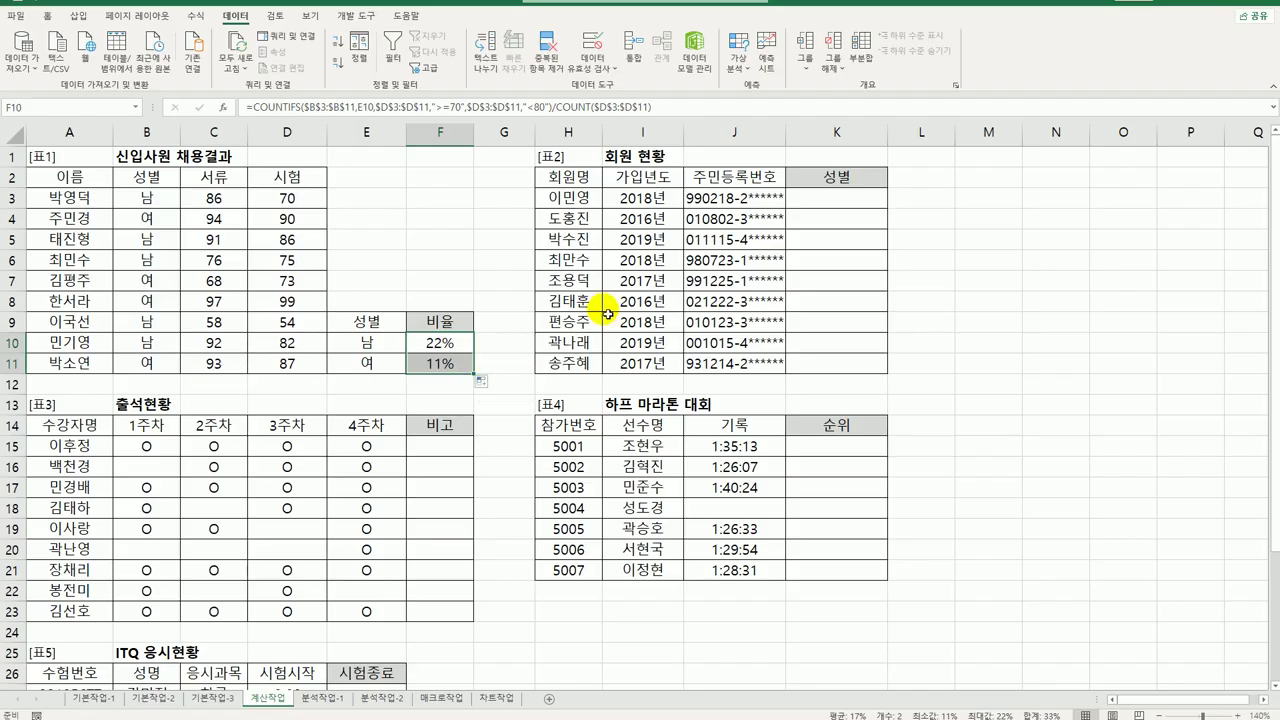
Step: Enter =MID(J3,8,1) in K3 of the 성별 column in [표2] and fill it down to K11
click(830, 199)
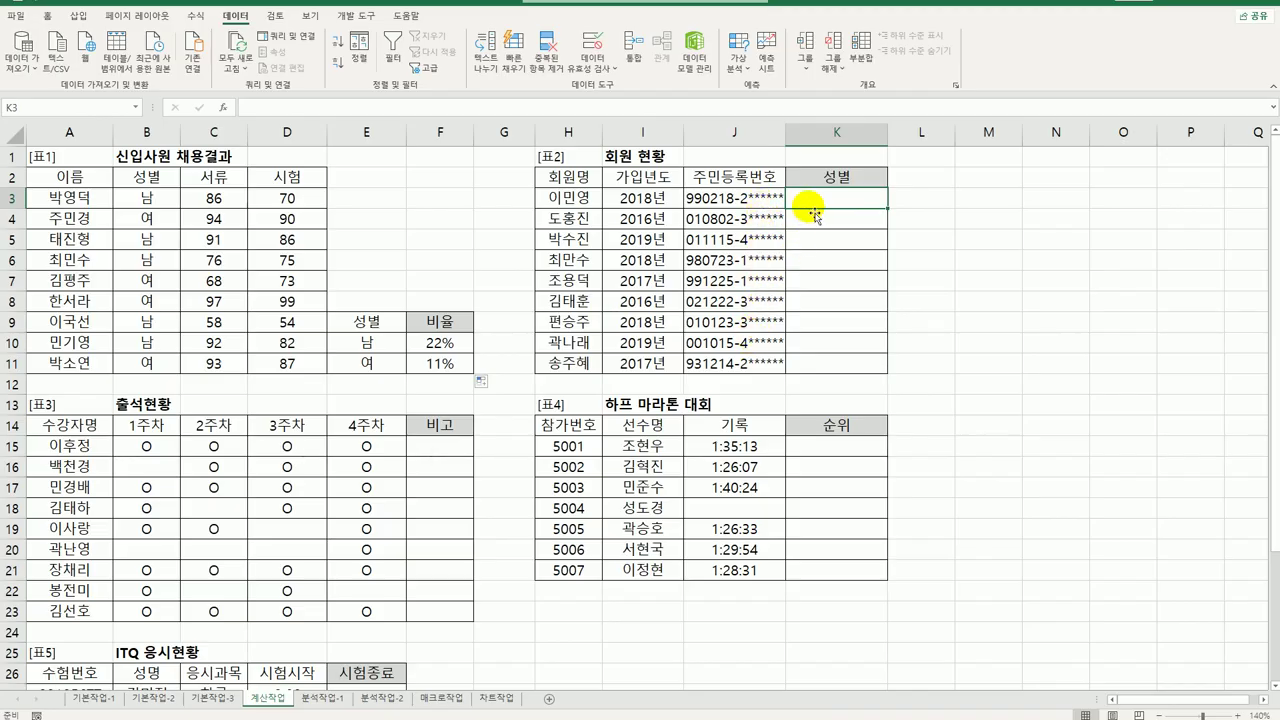
drag(812, 203, 810, 366)
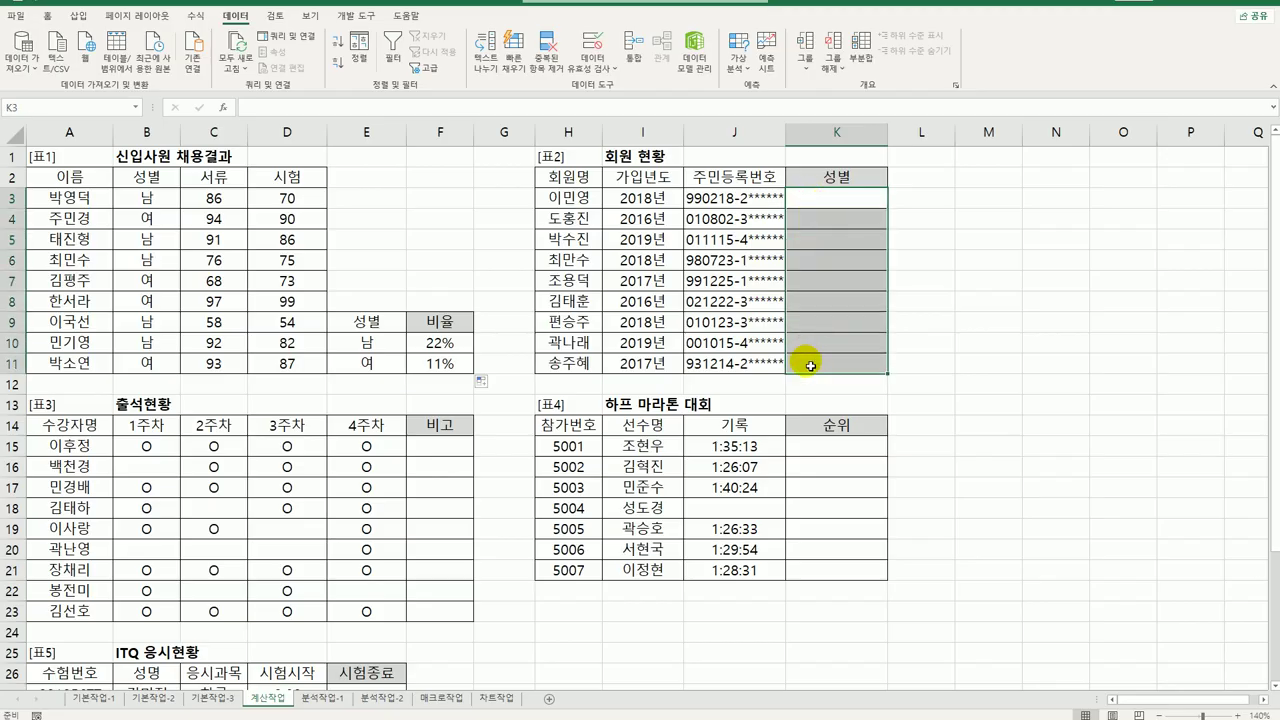
click(836, 202)
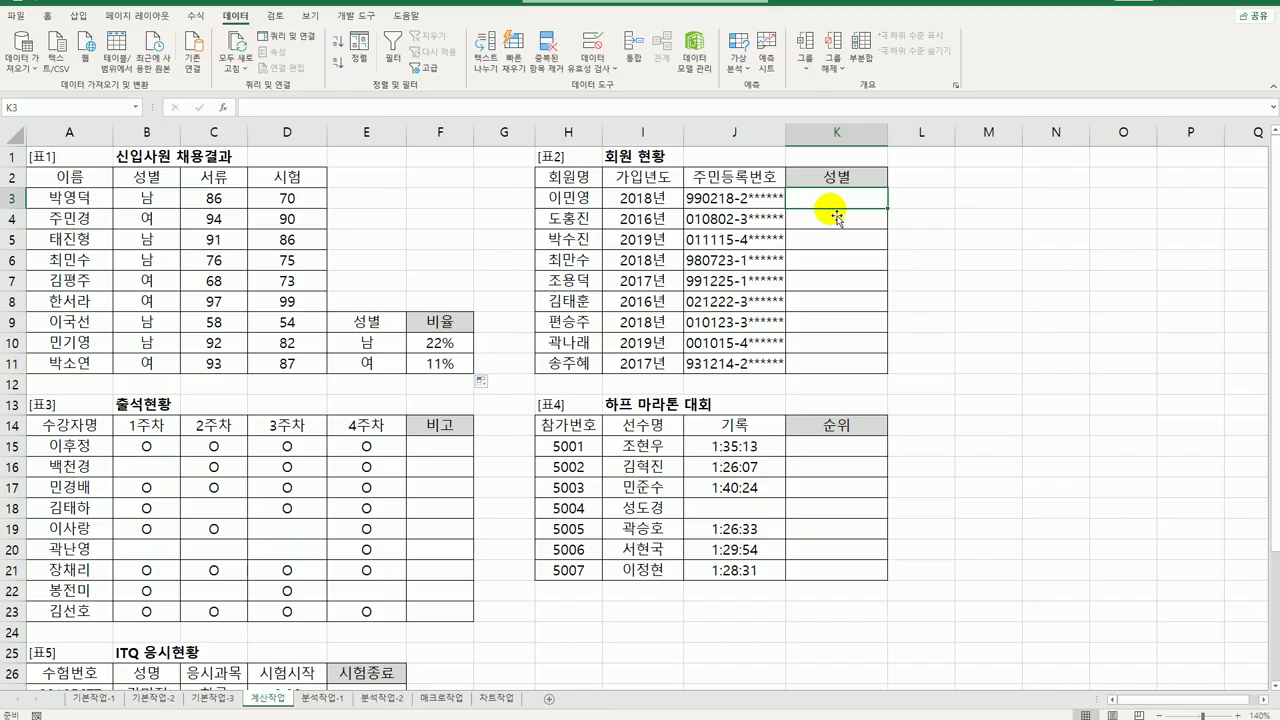
text(=)
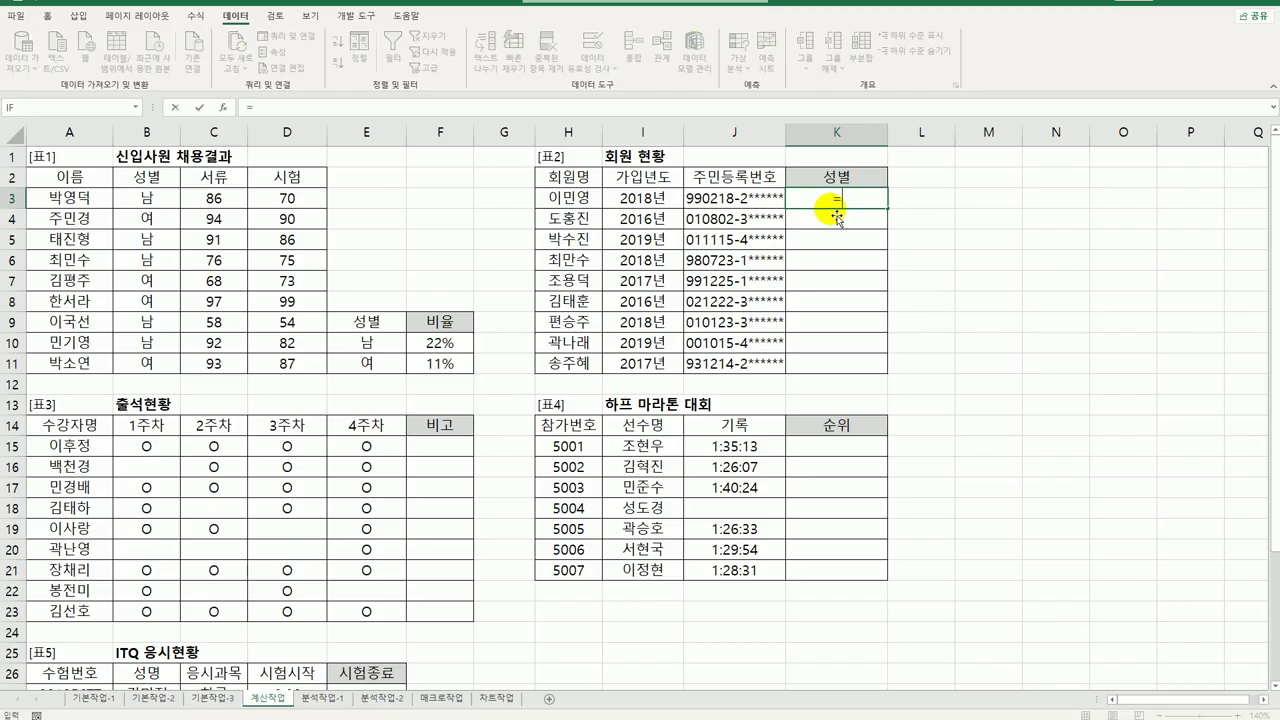
text(mi)
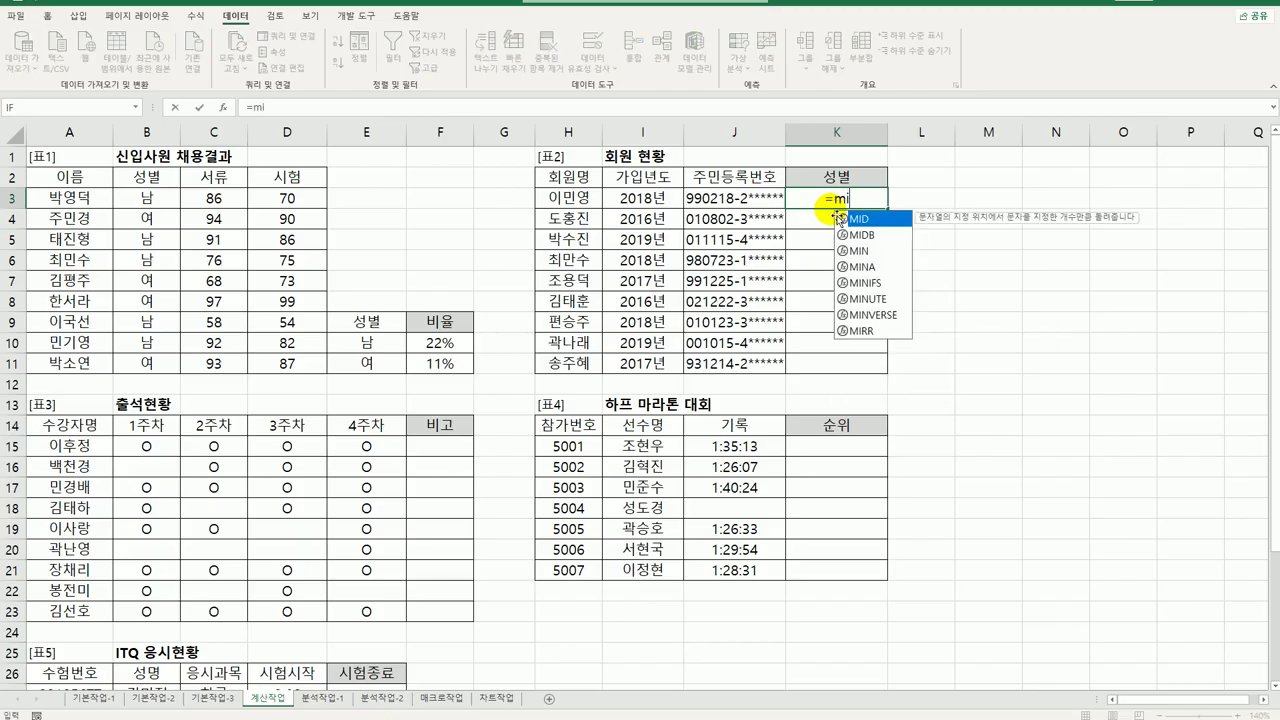
double_click(838, 217)
click(716, 206)
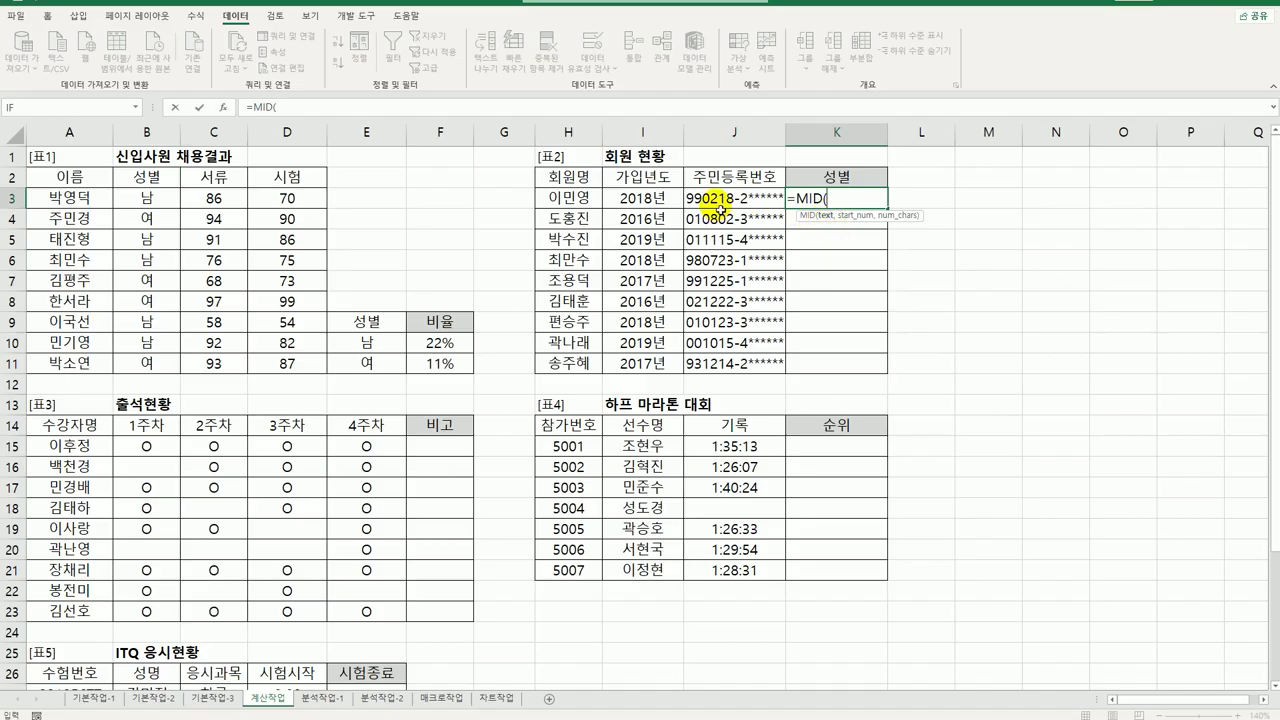
text(,)
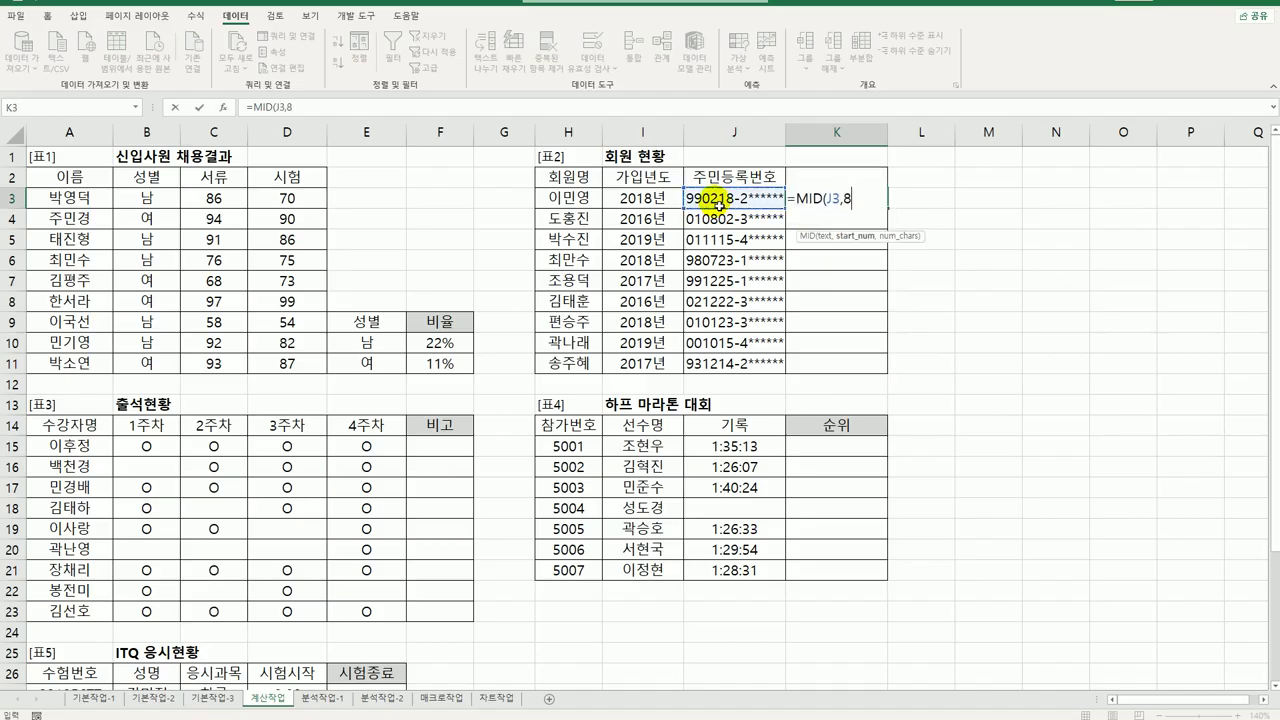
text(8,1)
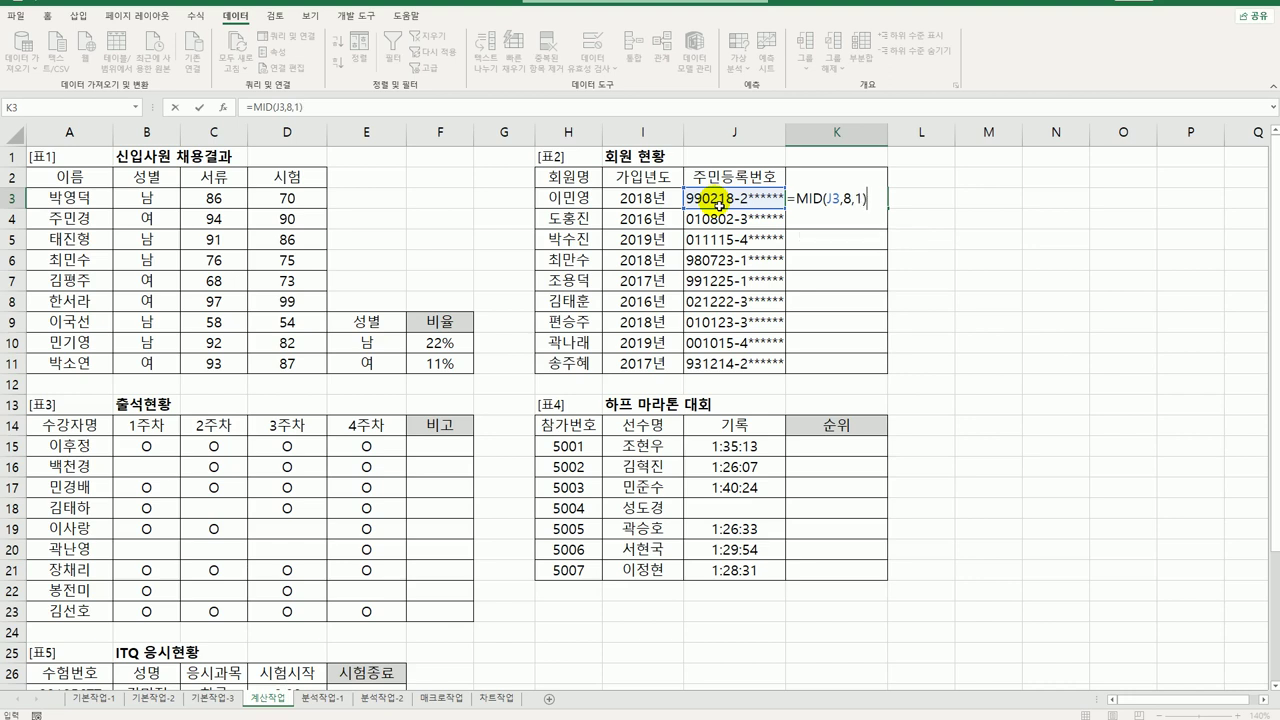
key(Return)
click(840, 198)
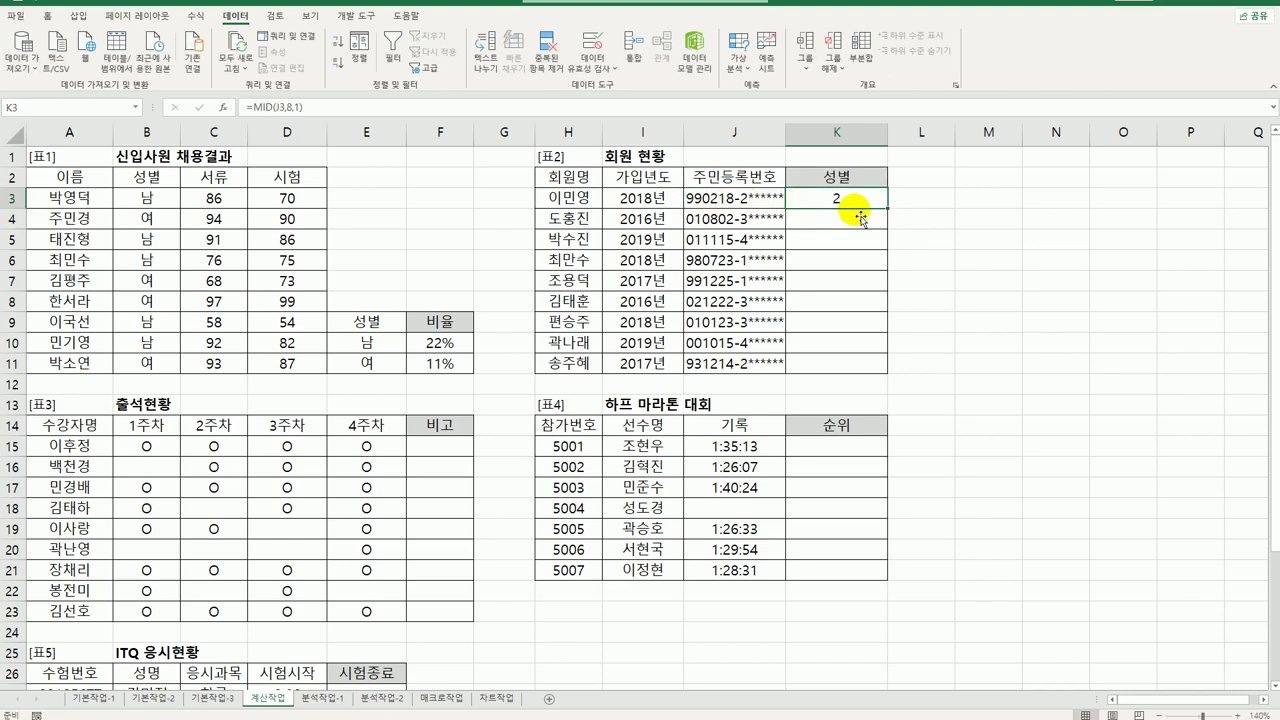
drag(887, 208, 876, 372)
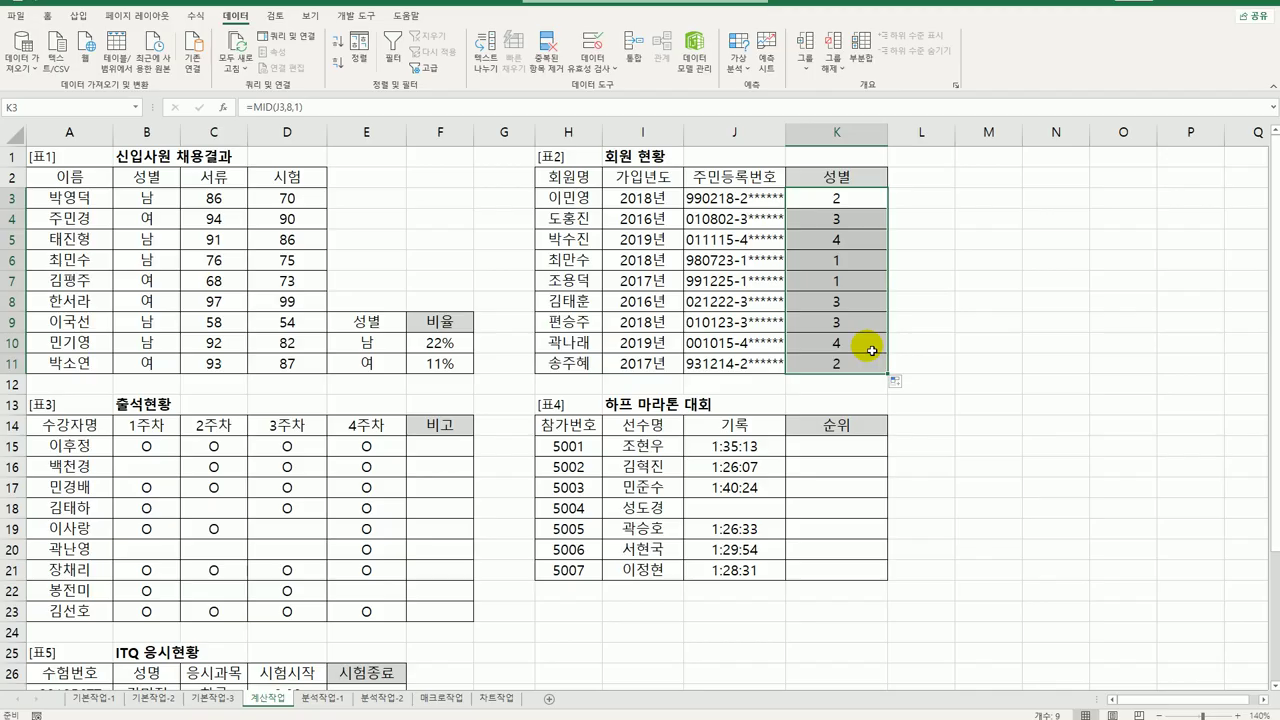
Step: Wrap the MID formula in K3 in a MOD function with divisor 2, giving =MOD(MID(J3,8,1),2)
click(849, 195)
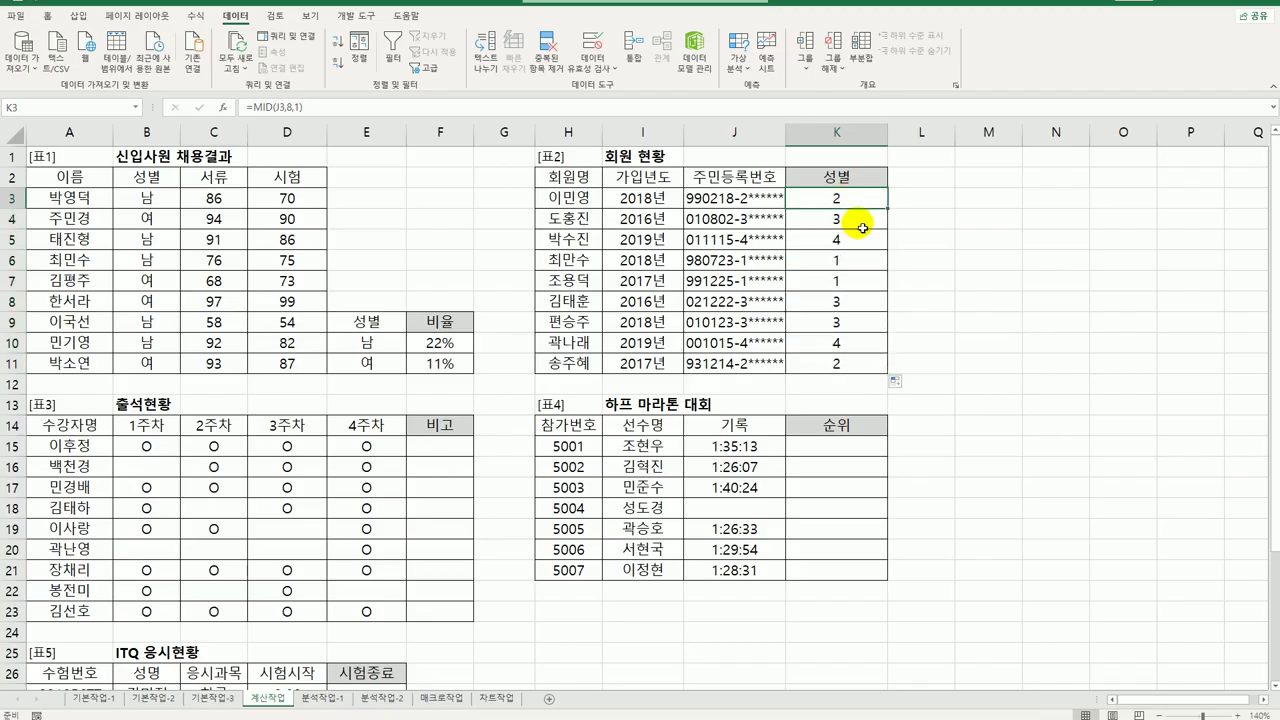
double_click(845, 201)
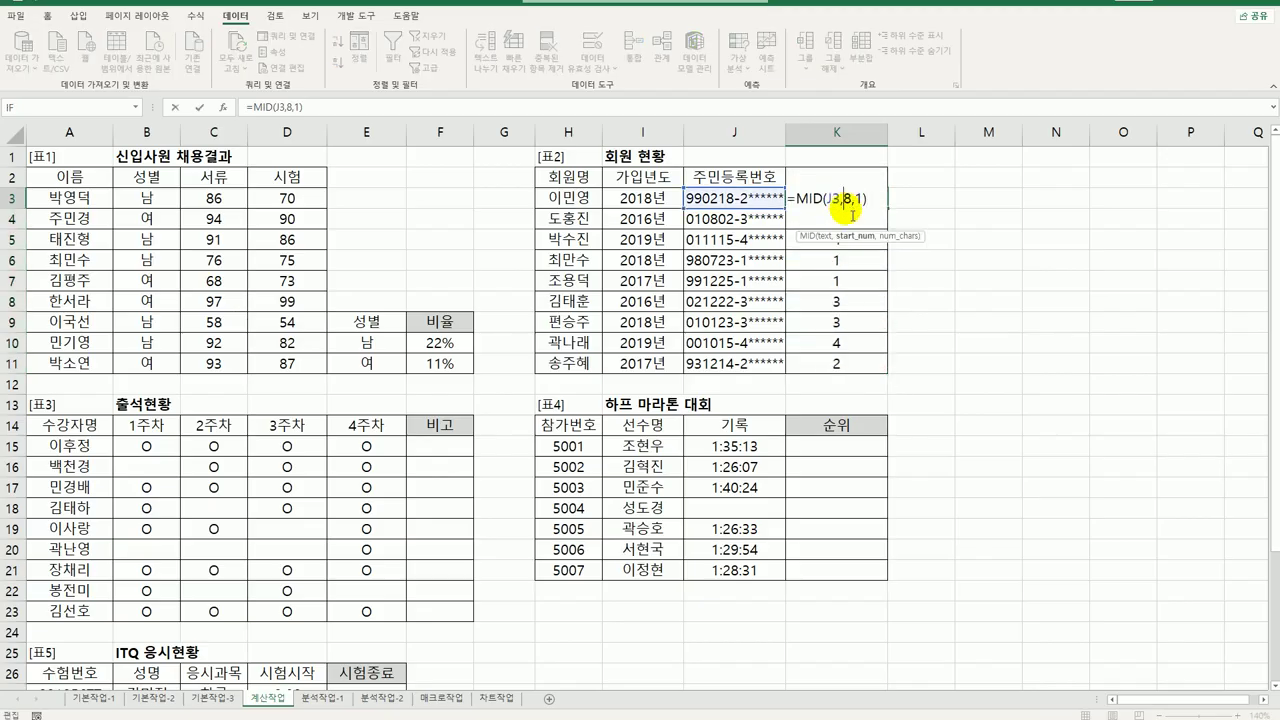
key(Home)
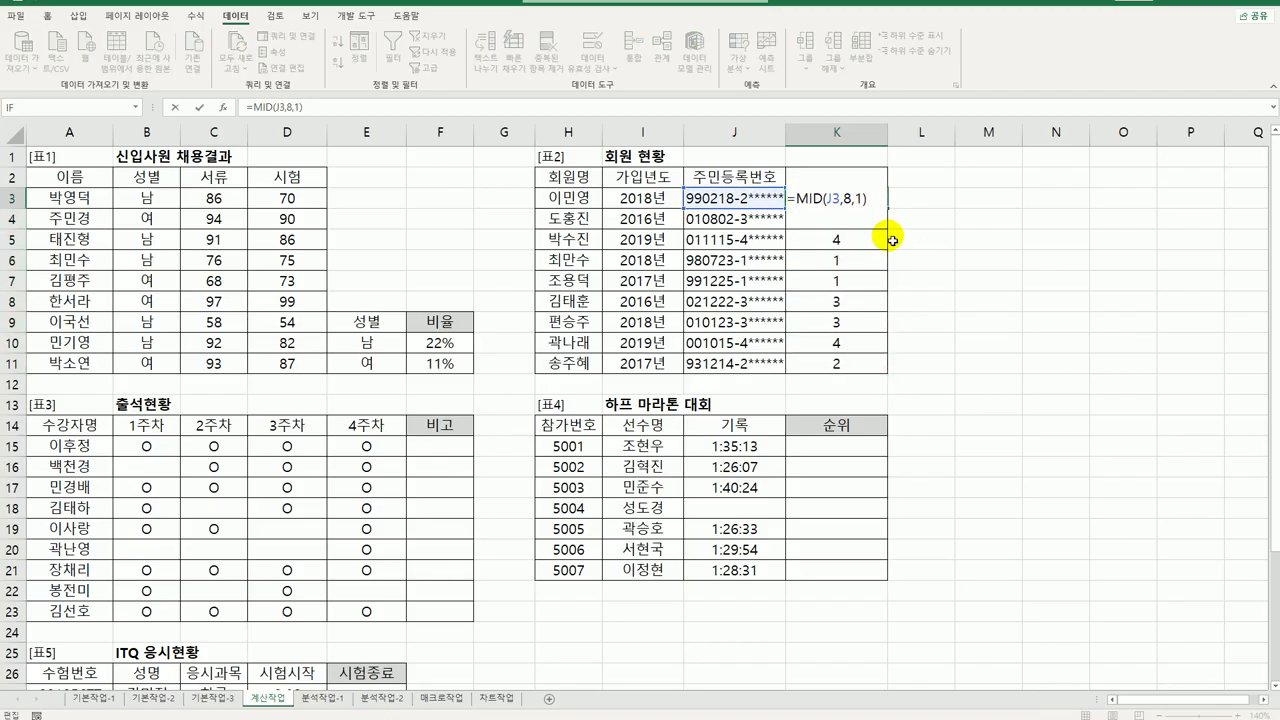
text(mo)
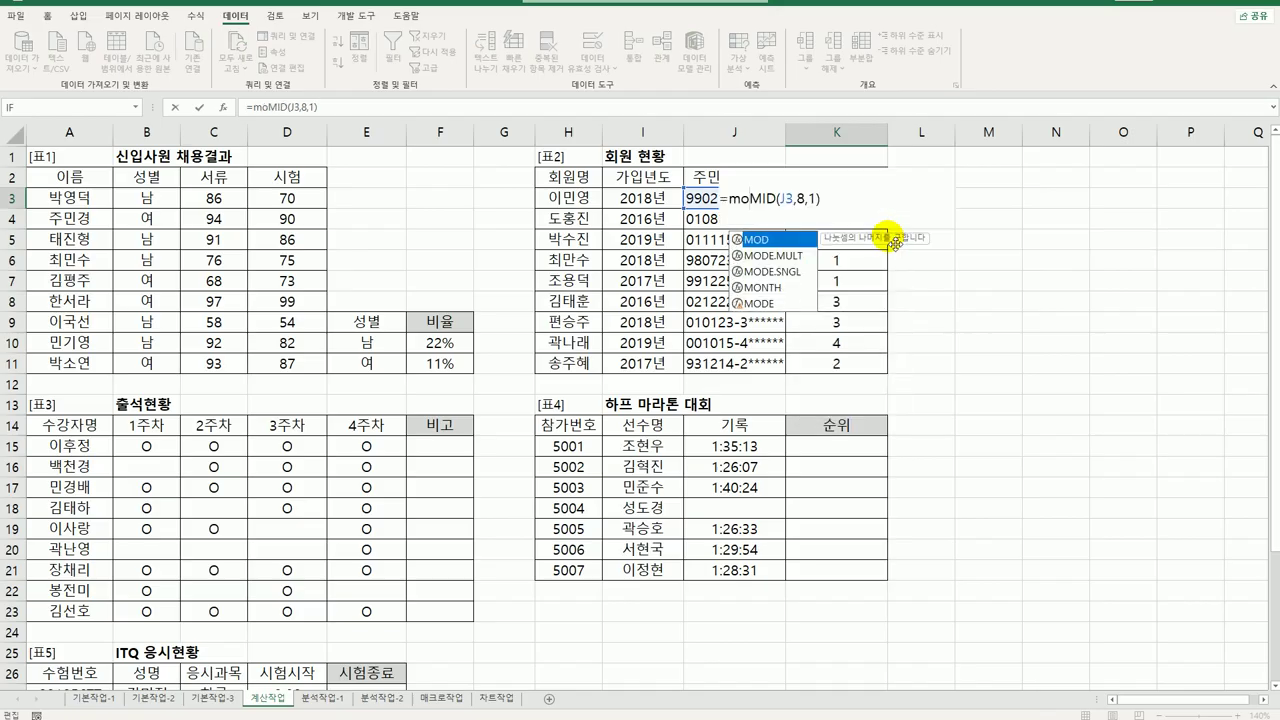
double_click(766, 240)
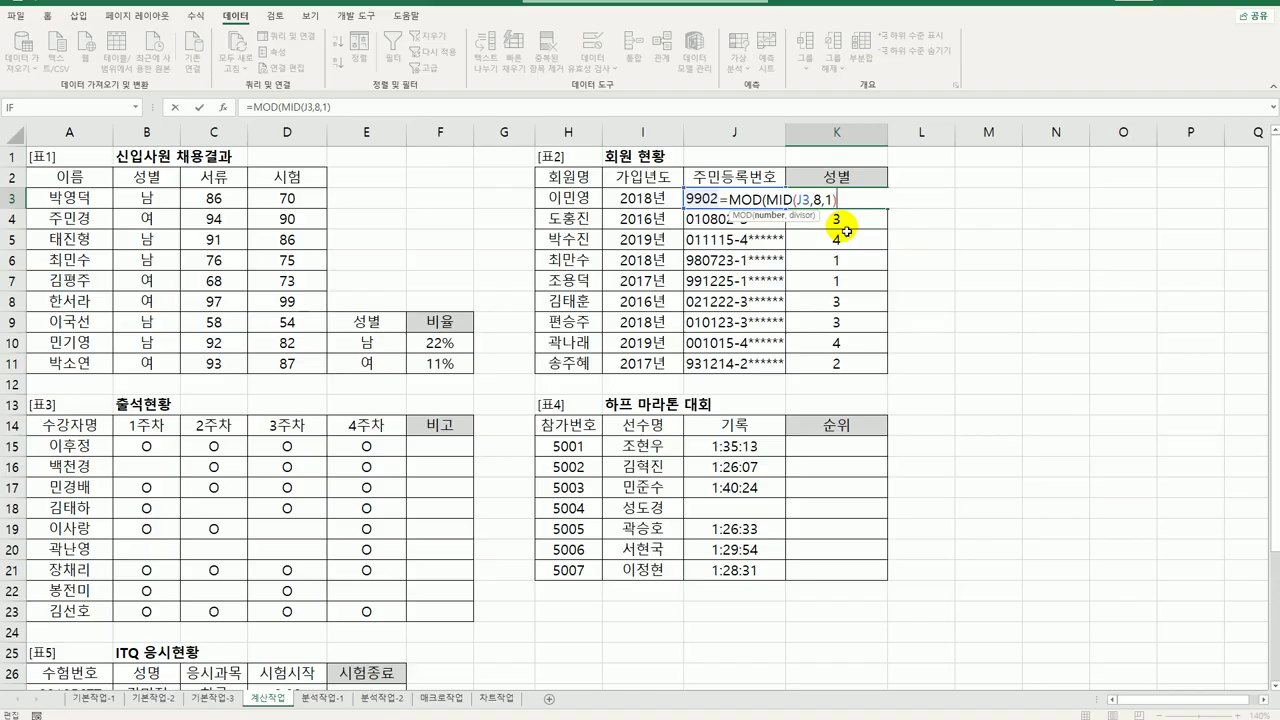
text(,2))
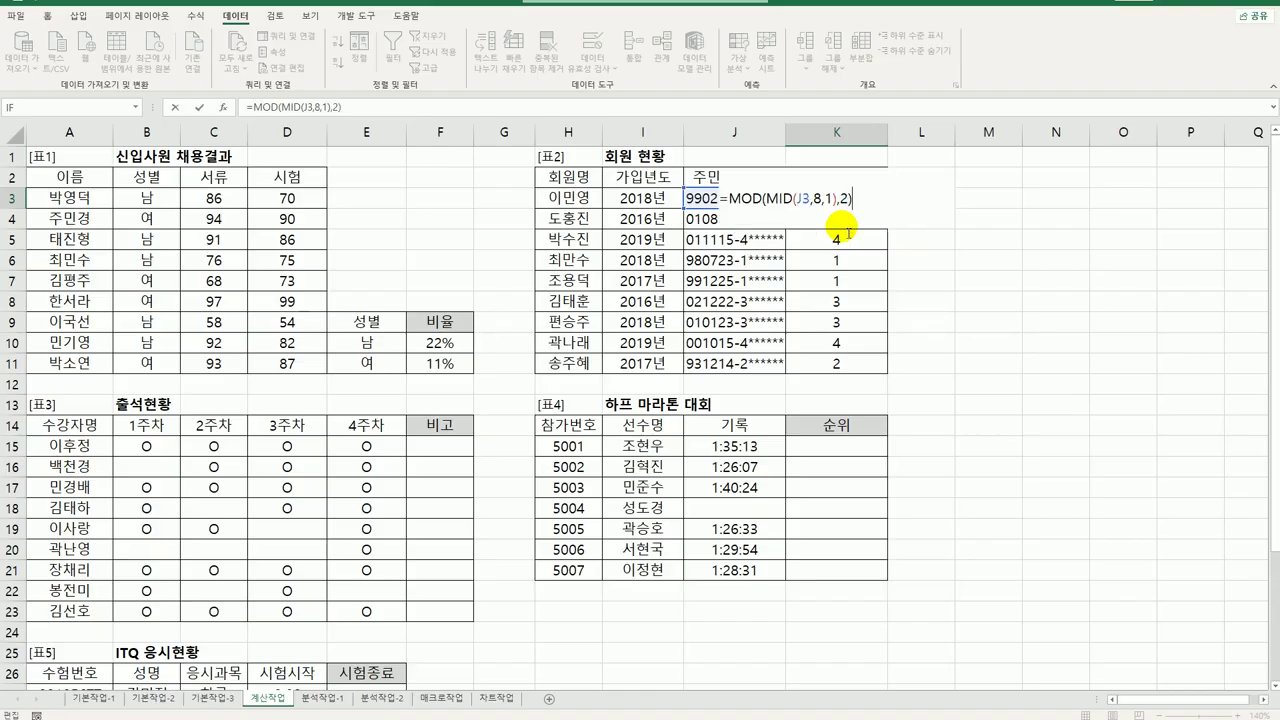
key(ctrl+Return)
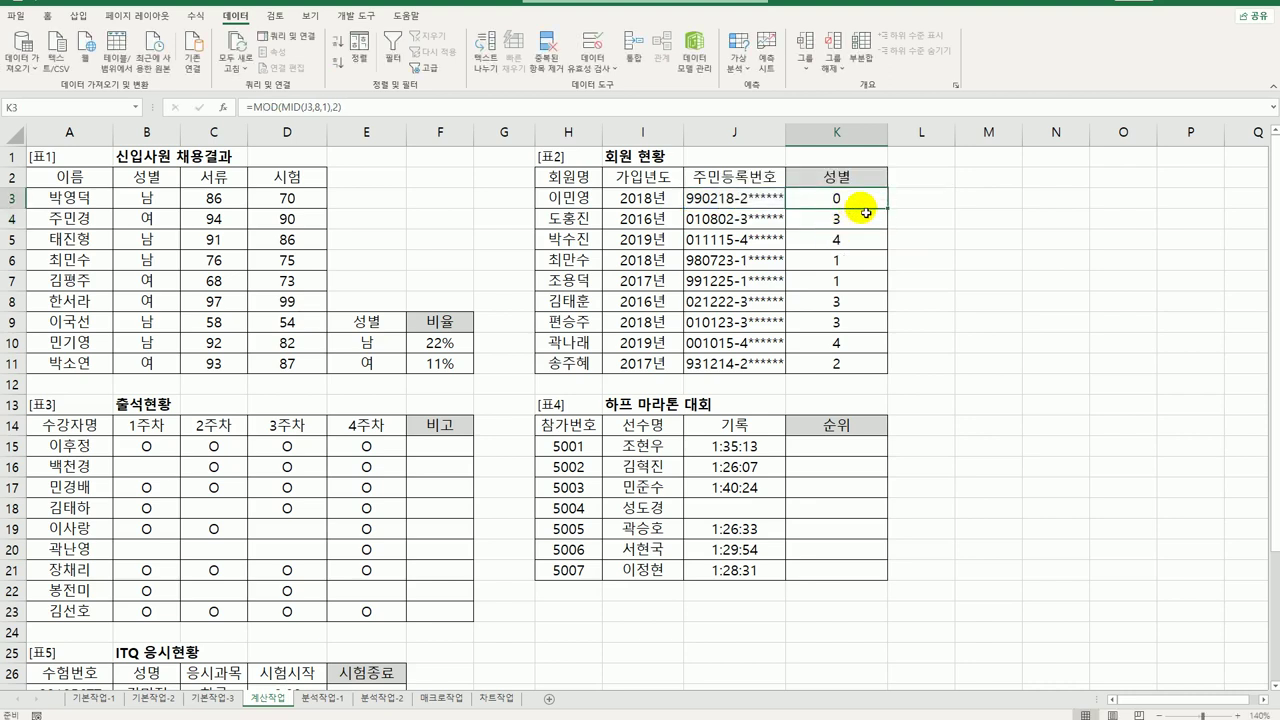
Step: Fill the MOD formula in K3 down to K11 and check the 성별 results in [표2]
drag(890, 209, 879, 371)
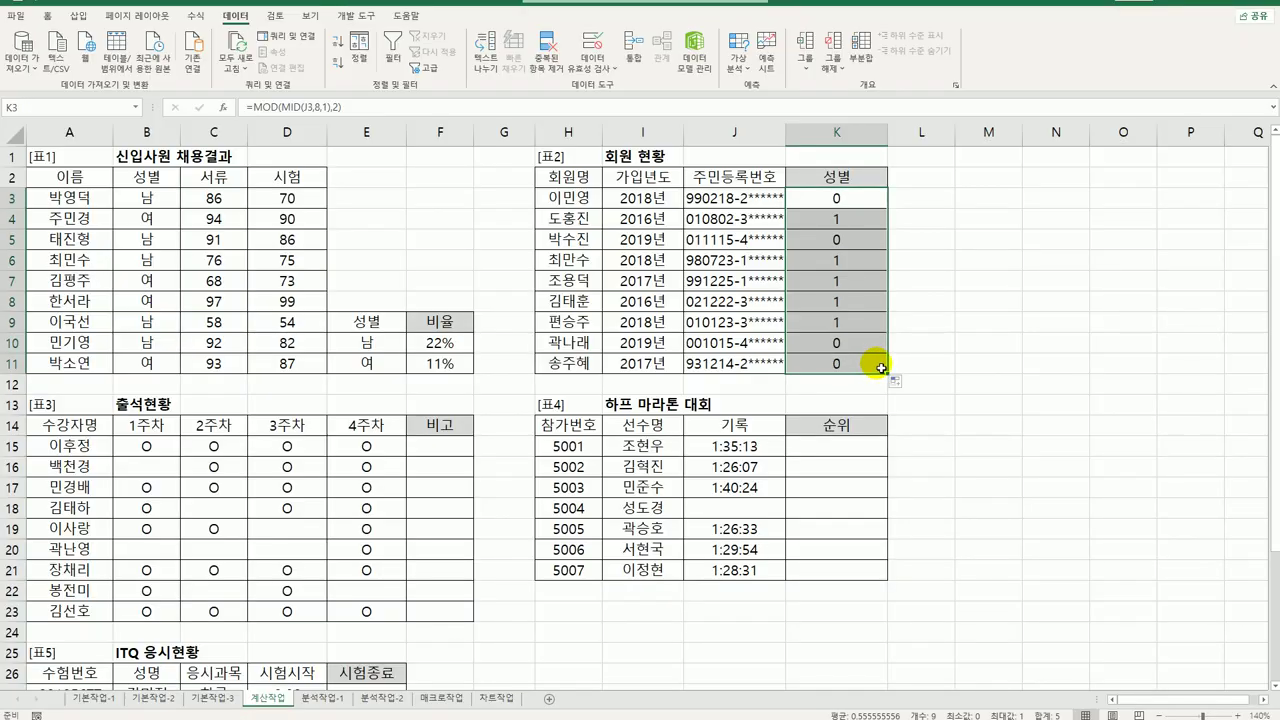
drag(826, 258, 835, 322)
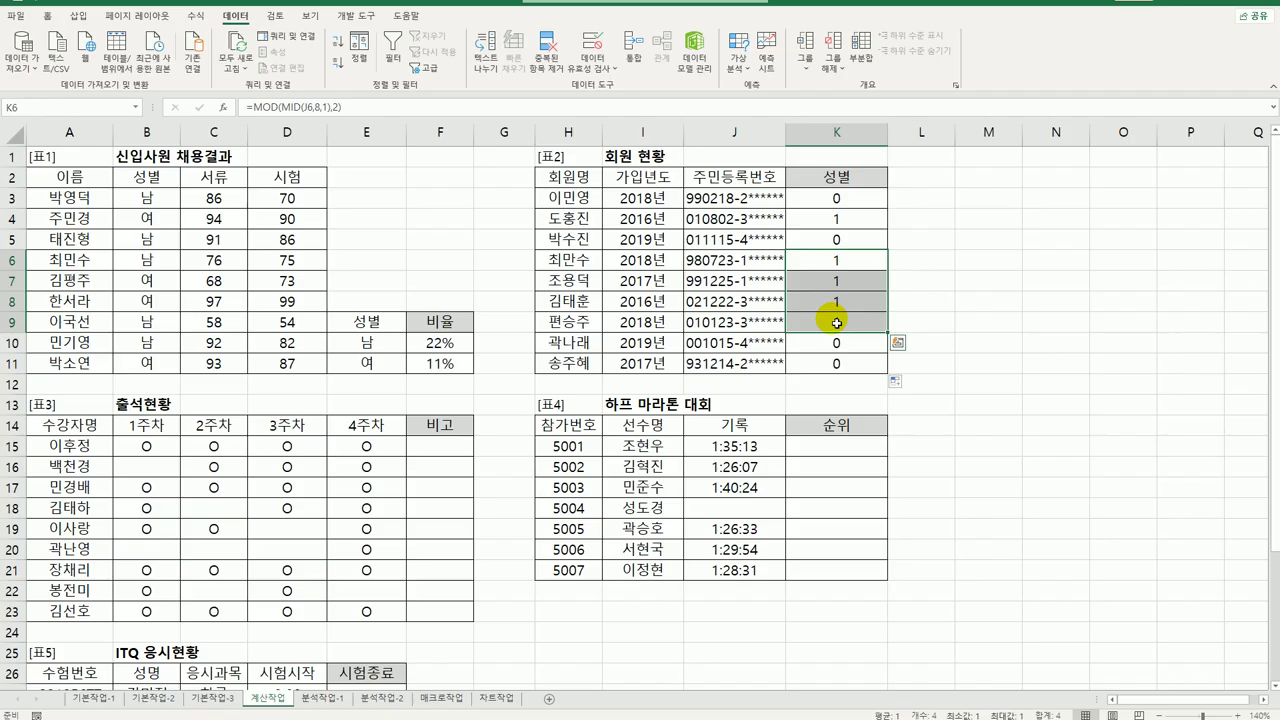
click(850, 200)
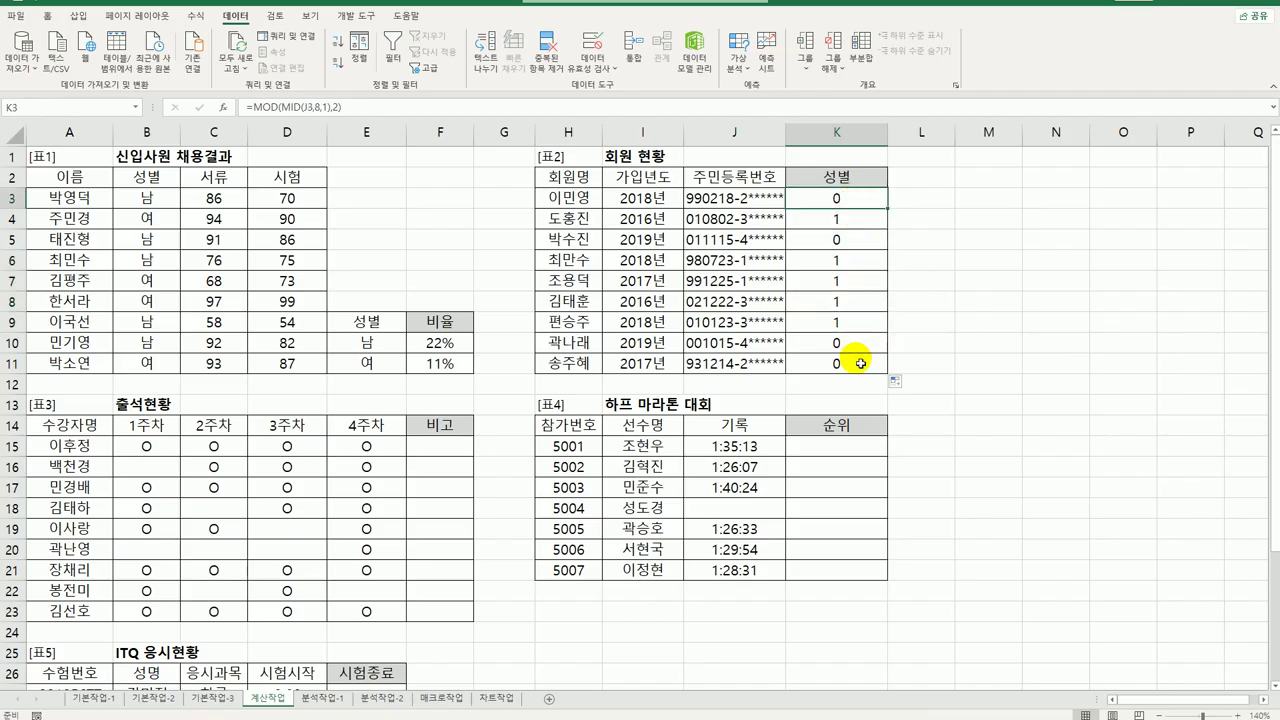
click(849, 216)
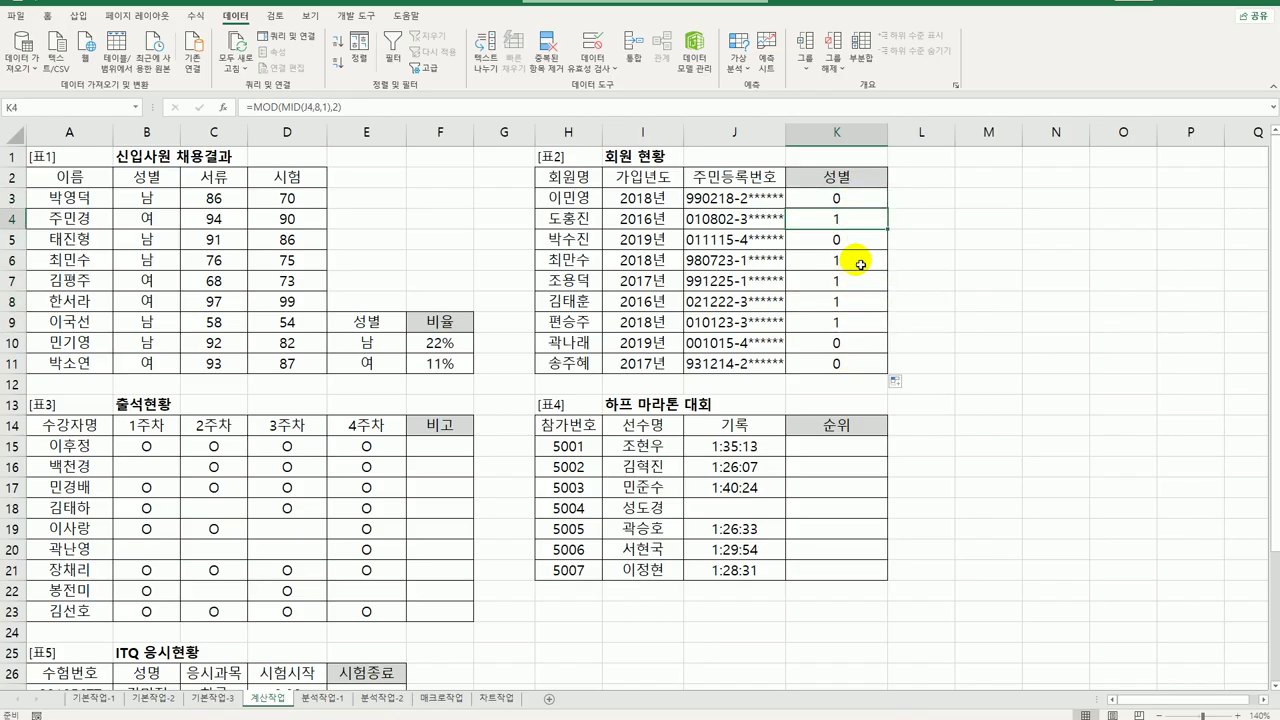
click(860, 264)
click(858, 202)
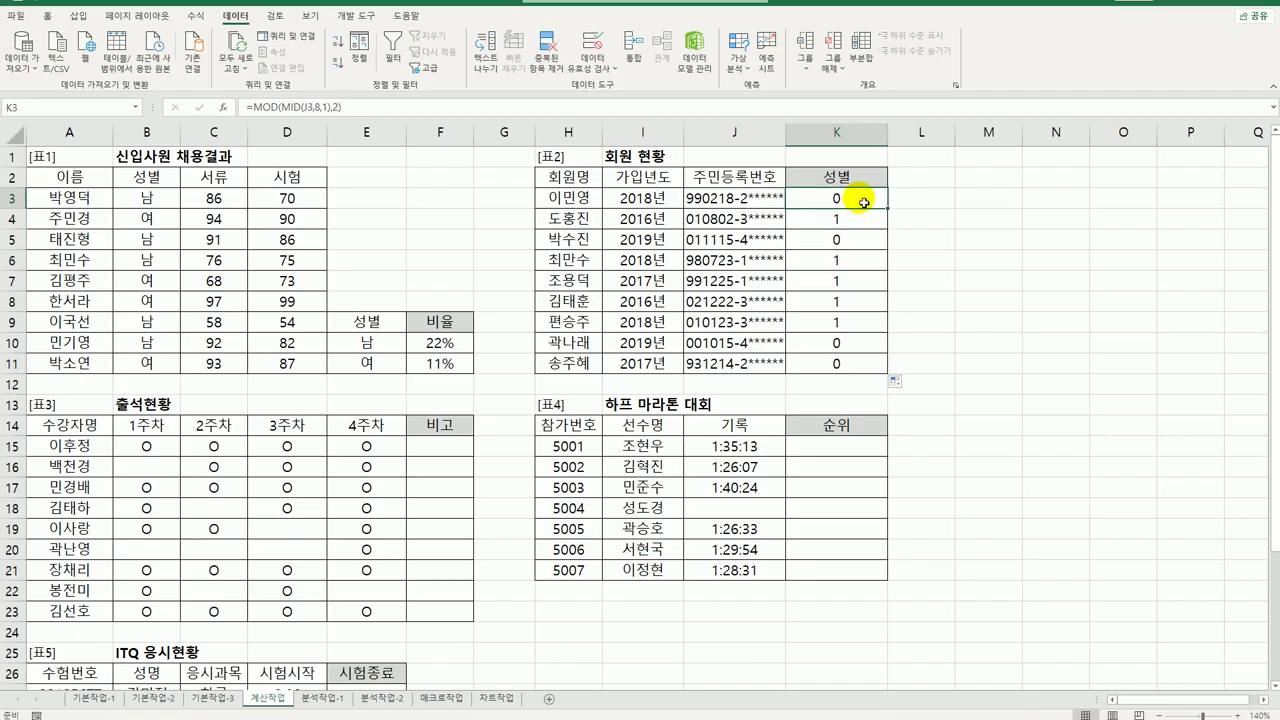
Step: Wrap the MOD formula in K3 in an IF function with the logical test MOD(MID(J3,8,1),2)=1
double_click(838, 202)
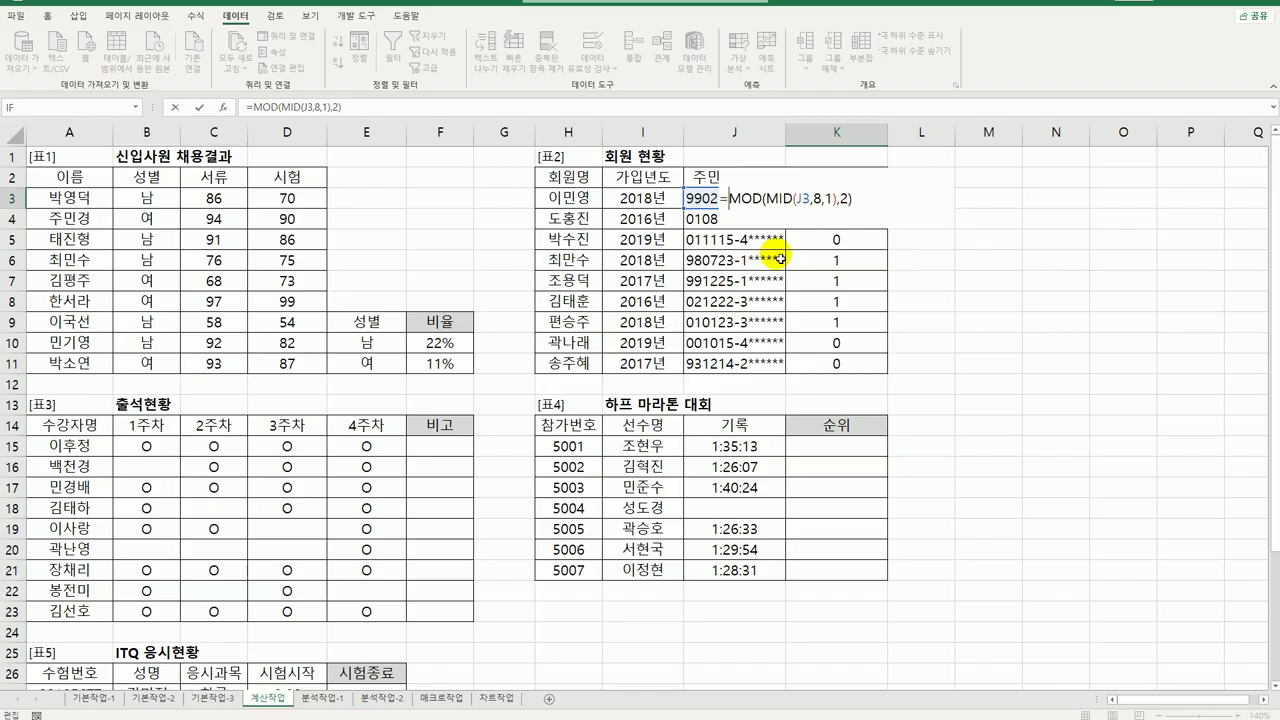
text(IF()
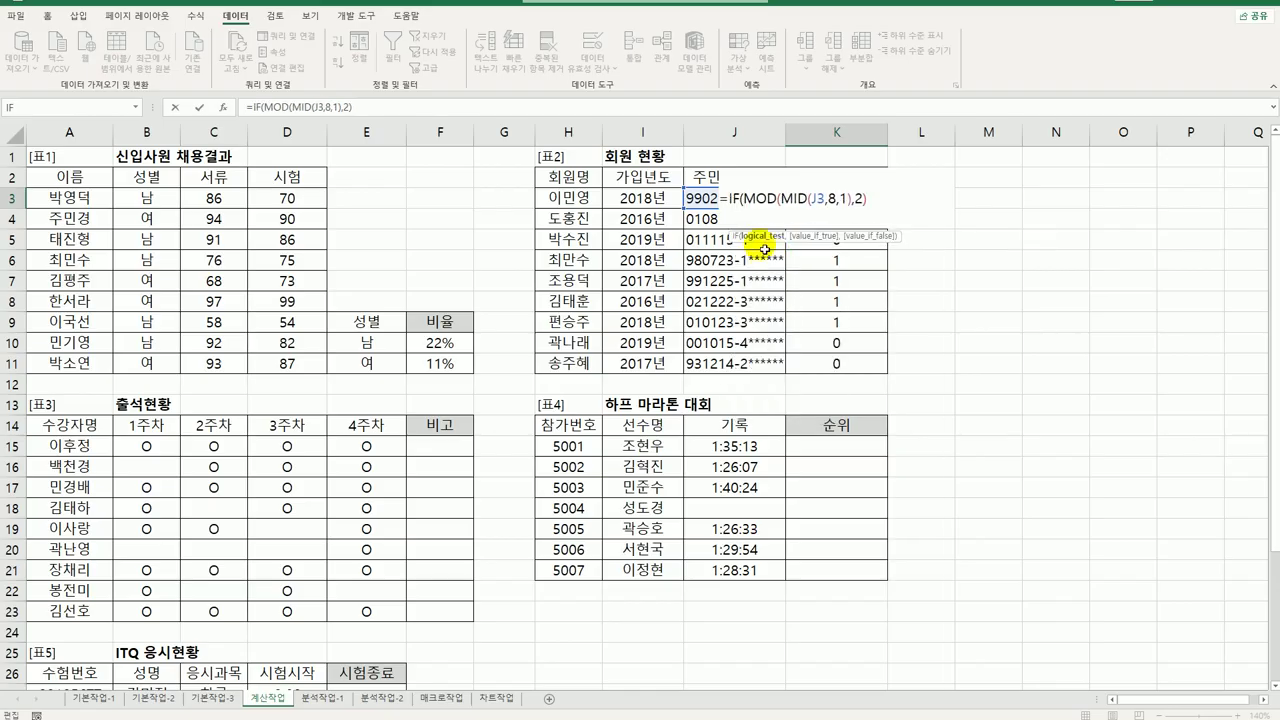
click(224, 106)
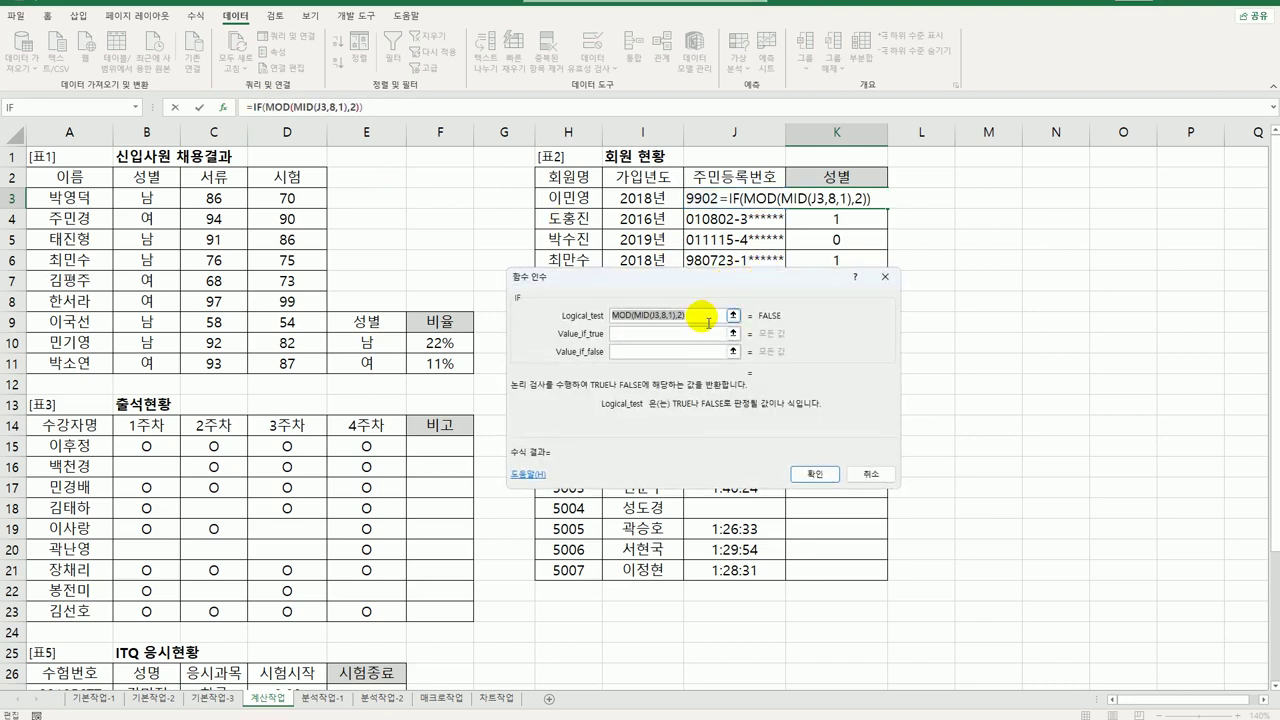
click(720, 335)
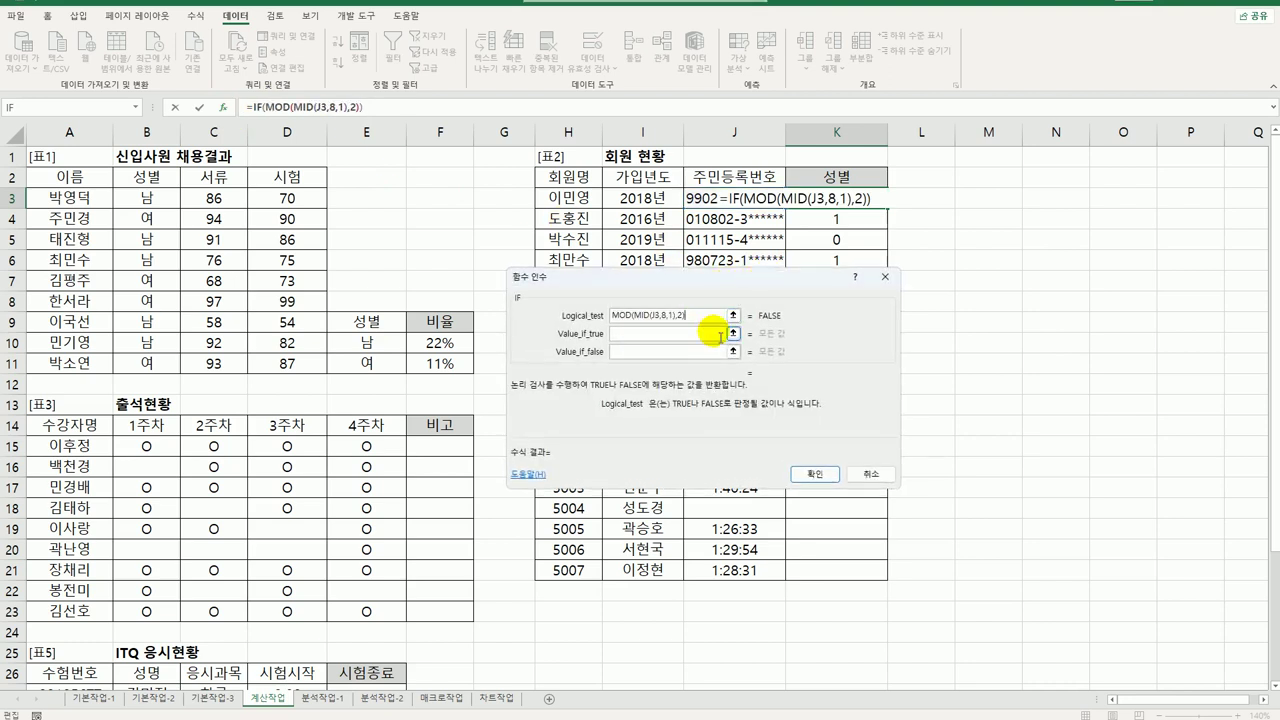
text(=1)
Step: Have the IF in K3 return "남자" when true and "여자" when false, and fill the formula down to K11
click(721, 337)
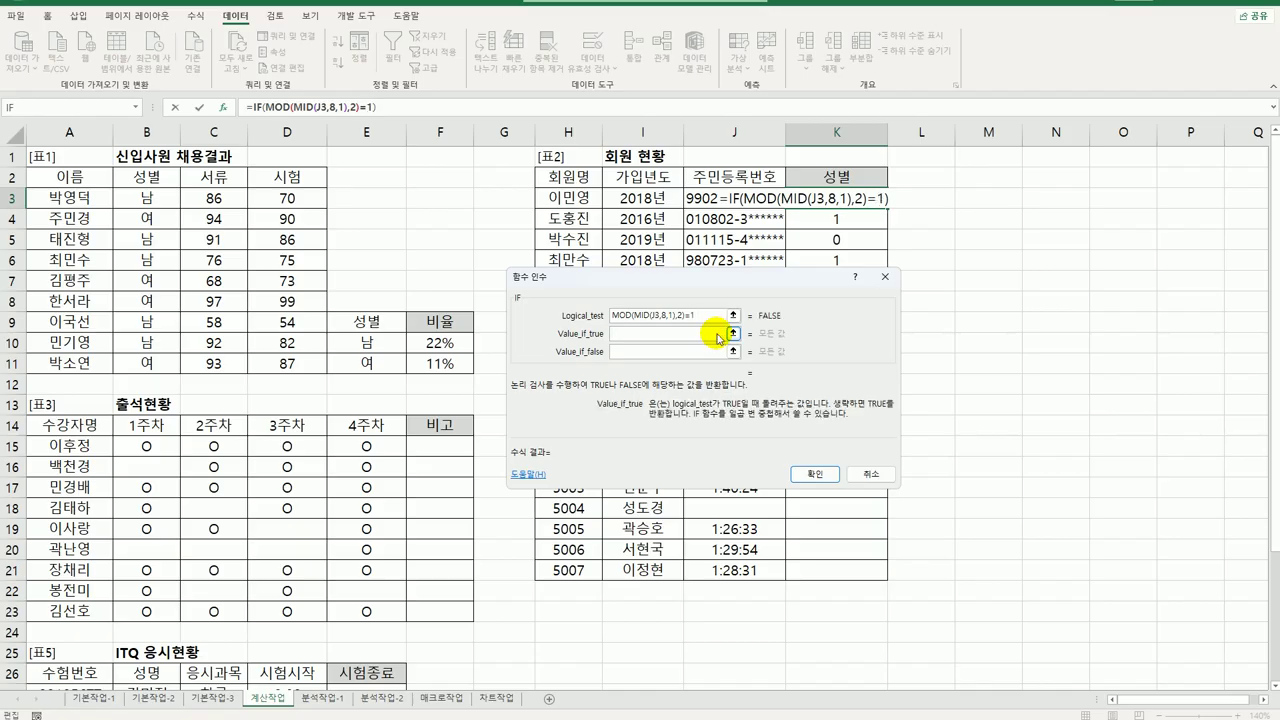
text(남자)
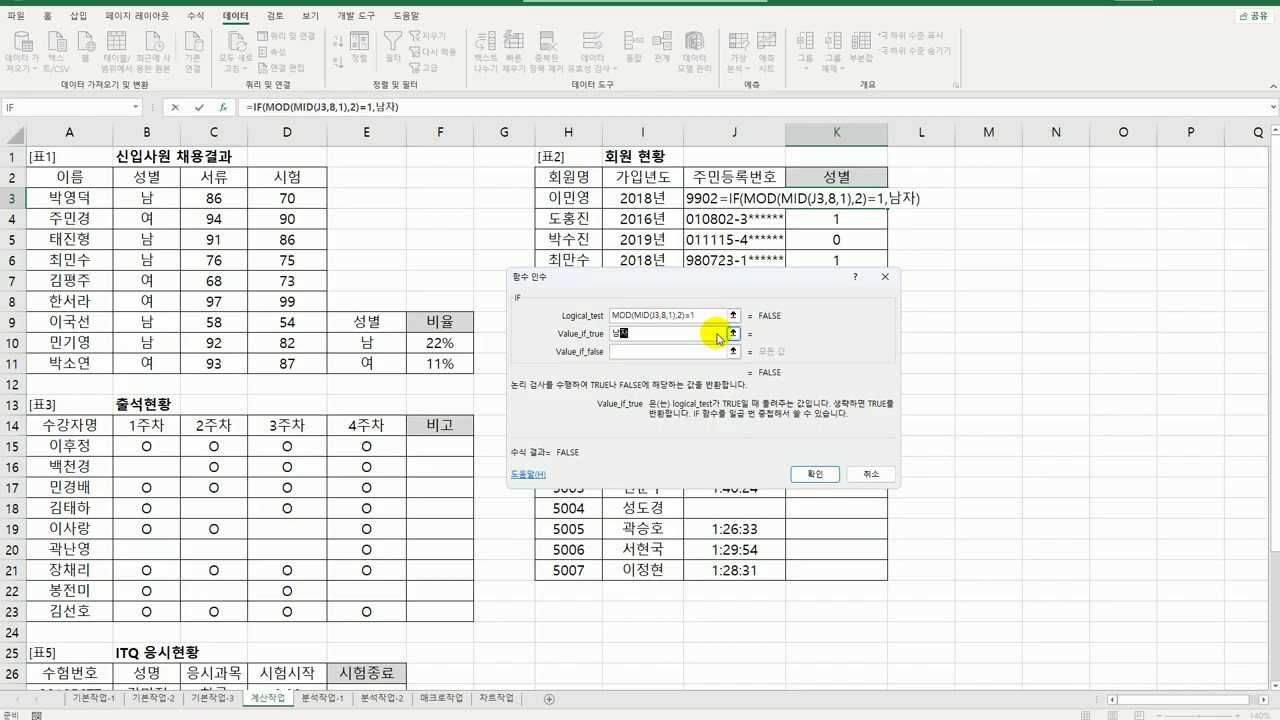
key(Tab)
text(여자)
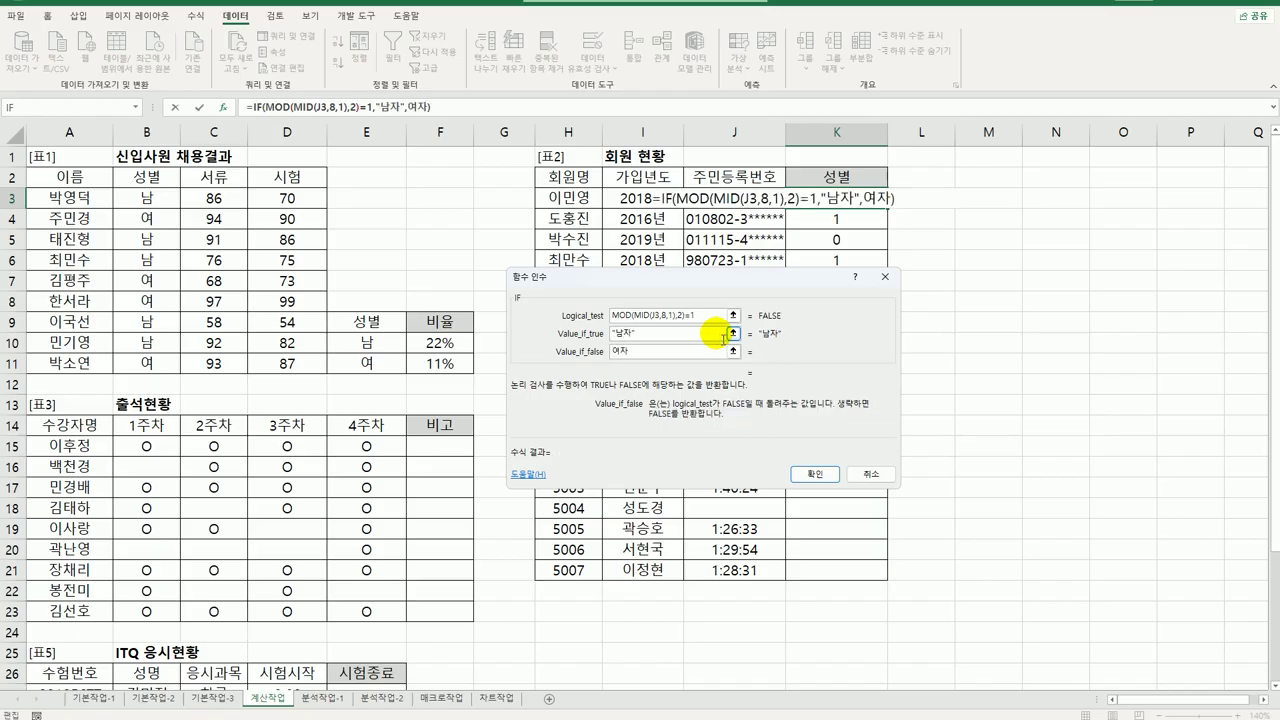
key(Tab)
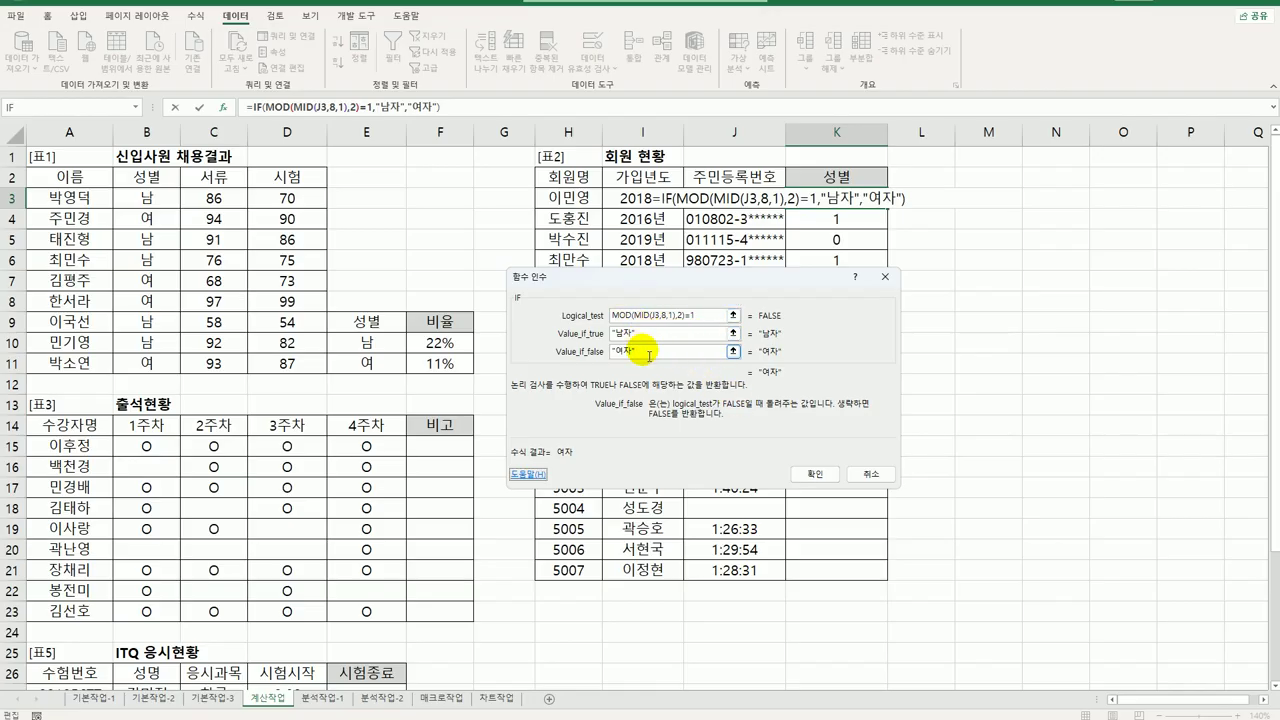
click(815, 474)
drag(887, 208, 889, 376)
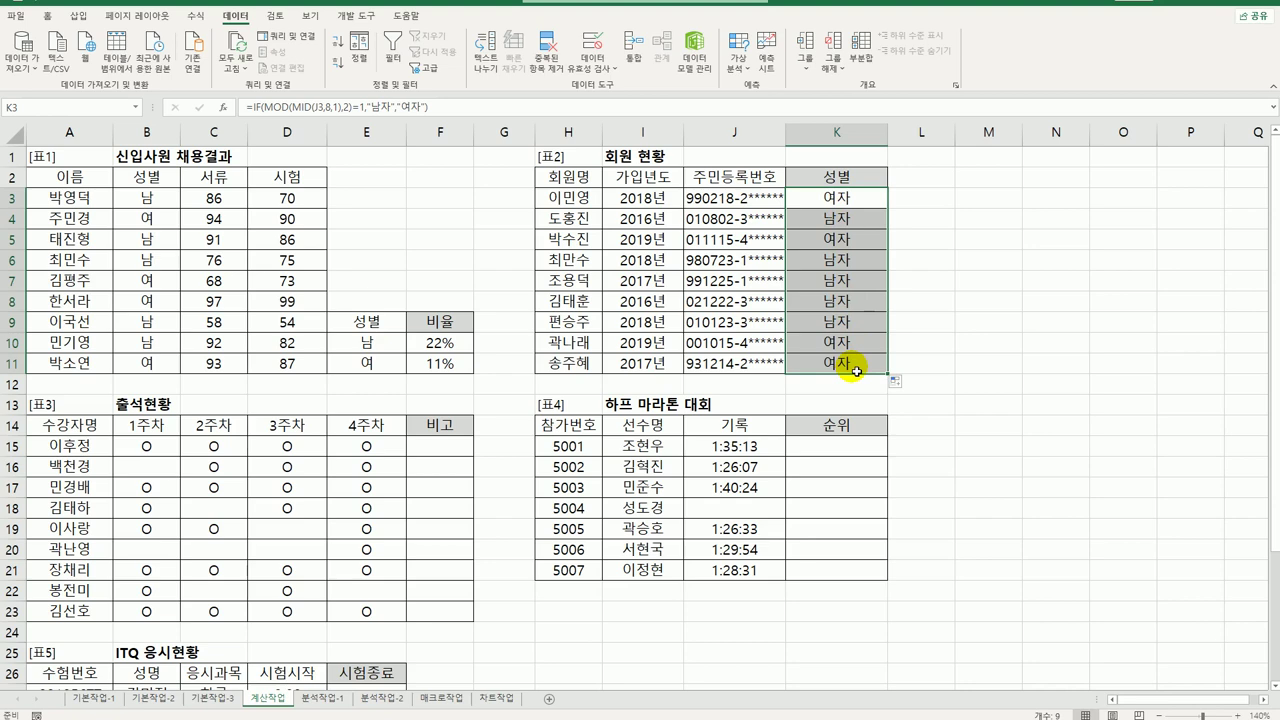
click(458, 445)
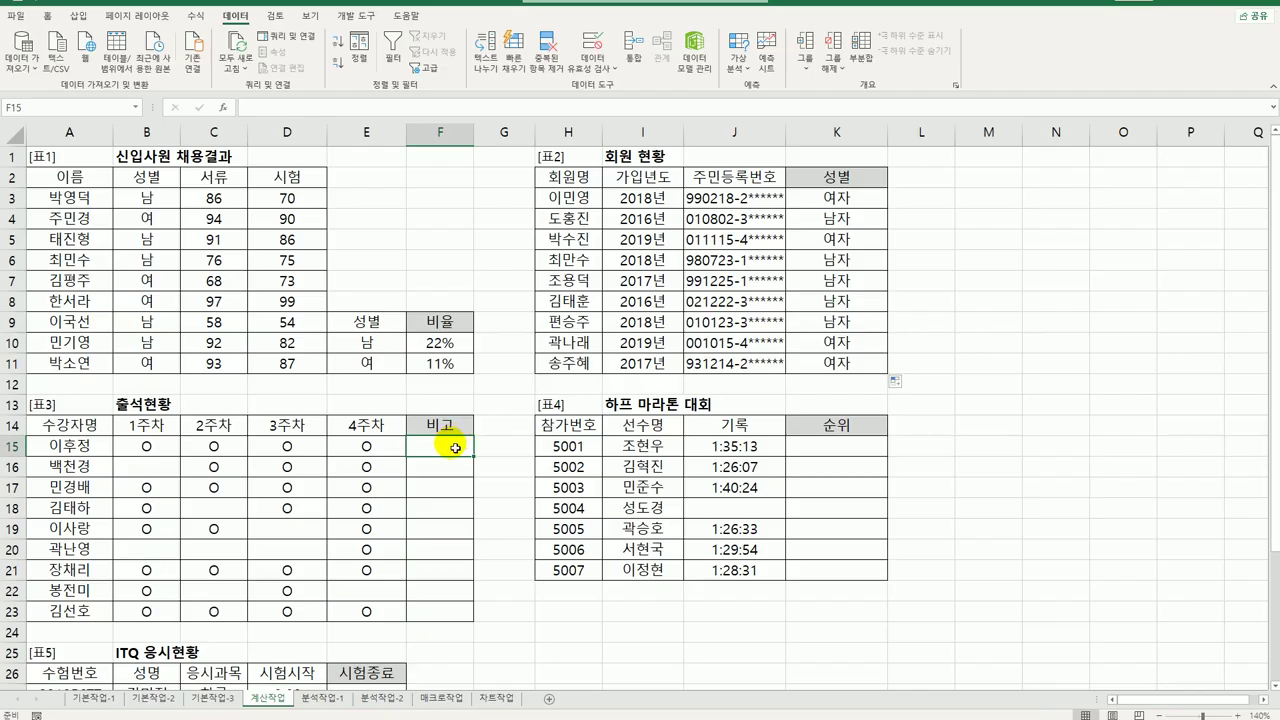
drag(153, 446, 368, 614)
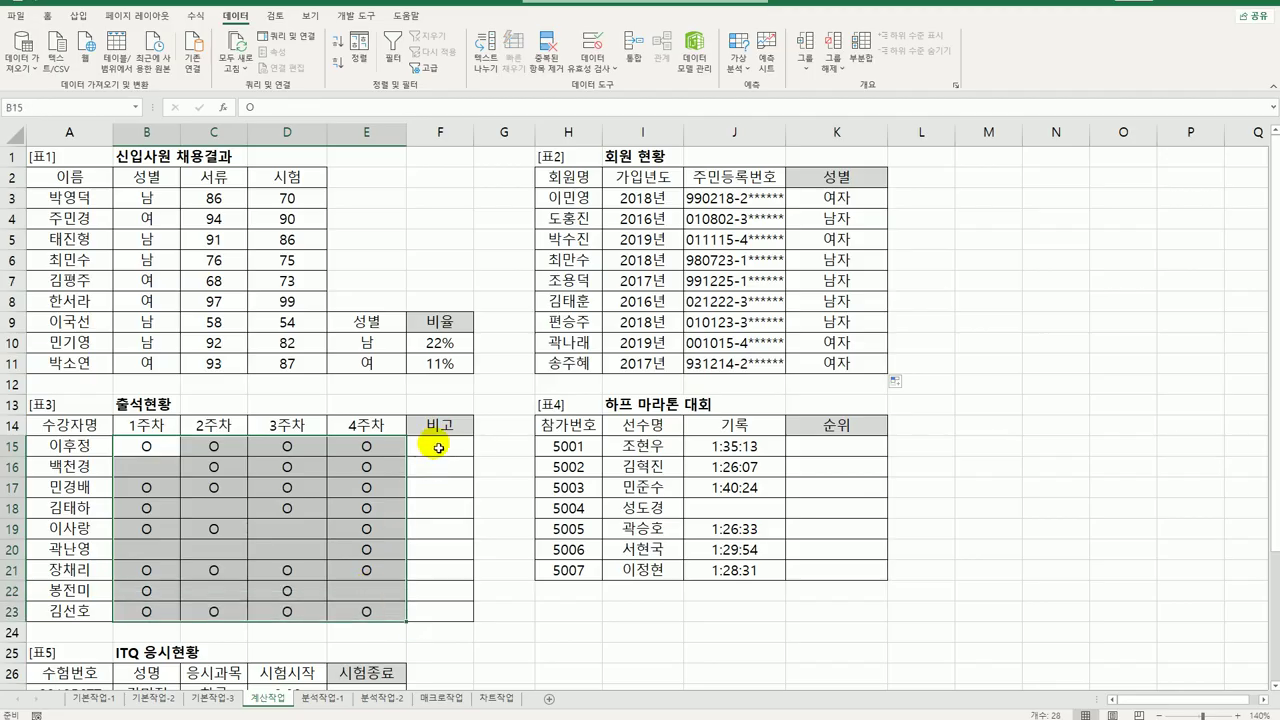
drag(433, 450, 436, 613)
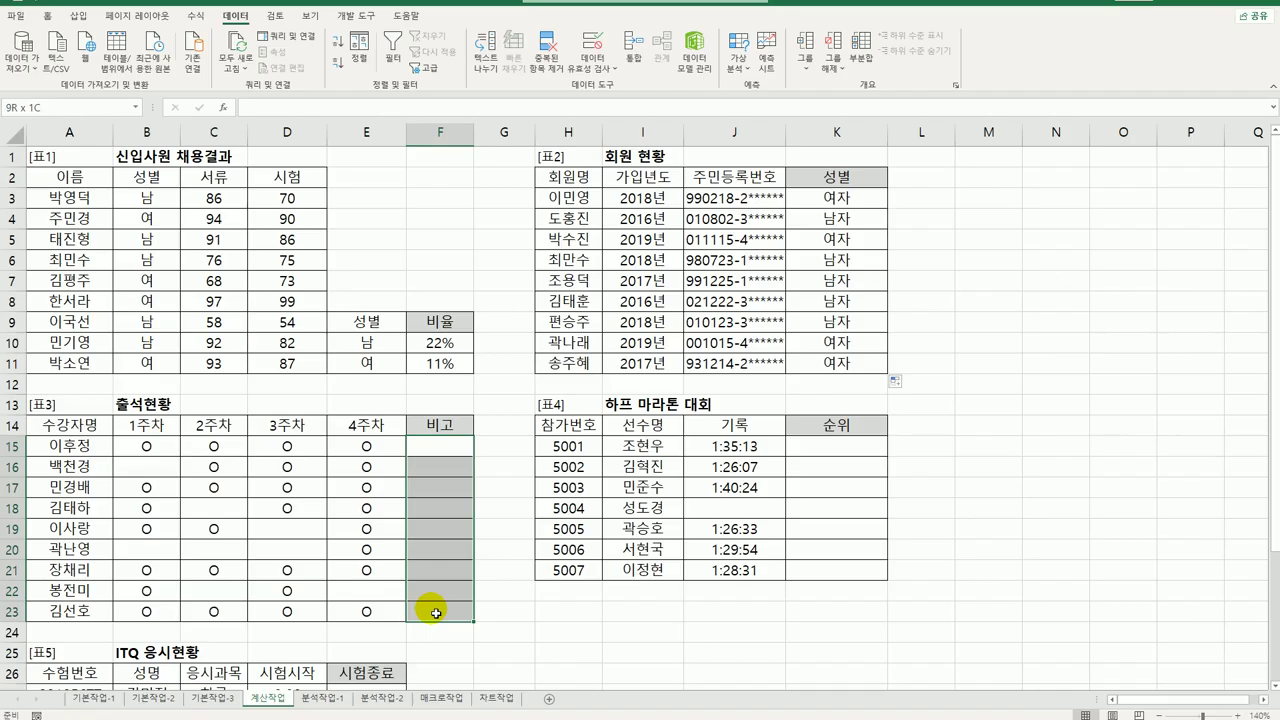
drag(436, 613, 436, 613)
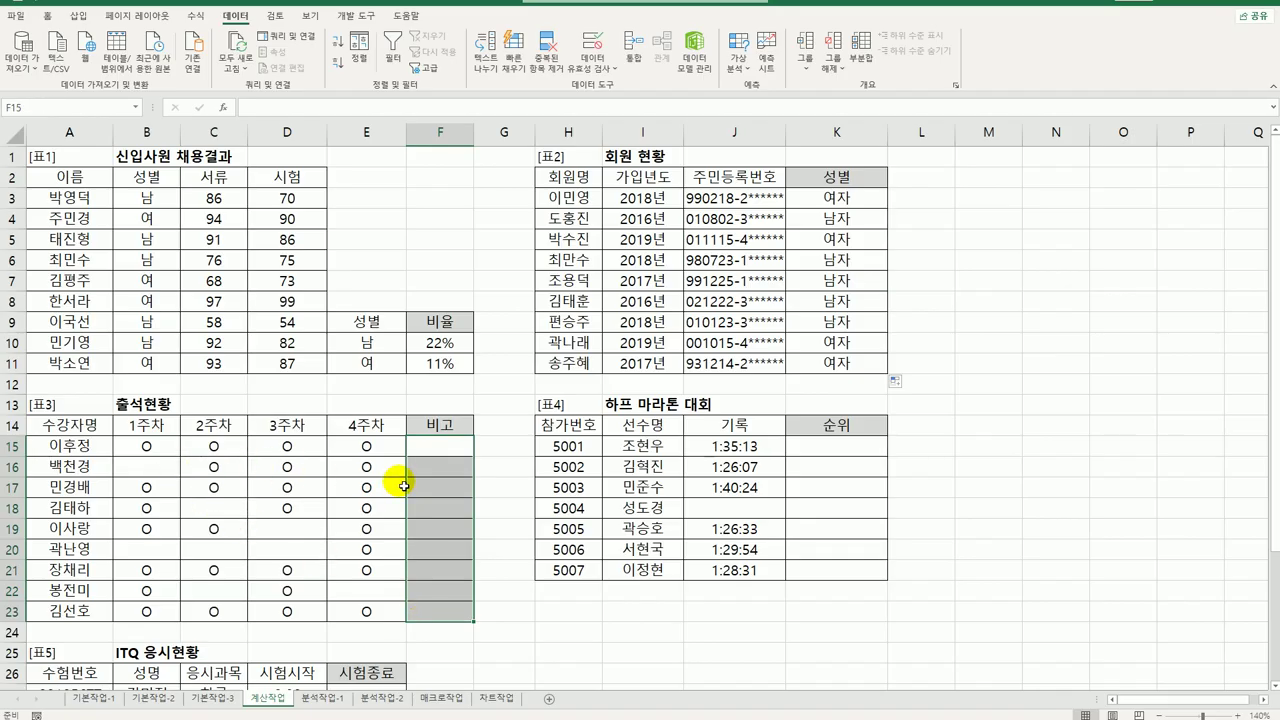
Step: Enter =COUNTA(B15:E15) in F15 of the 비고 column in [표3] and fill it down to F23
click(440, 450)
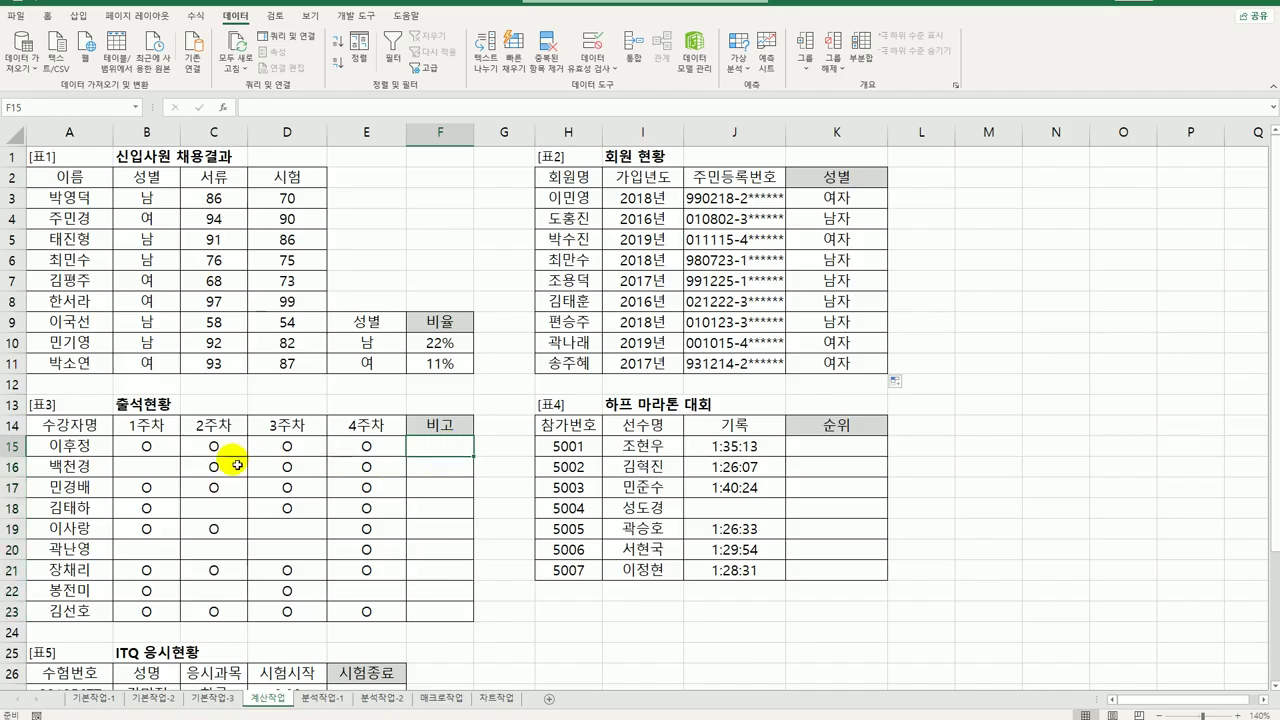
text(=ㅊ)
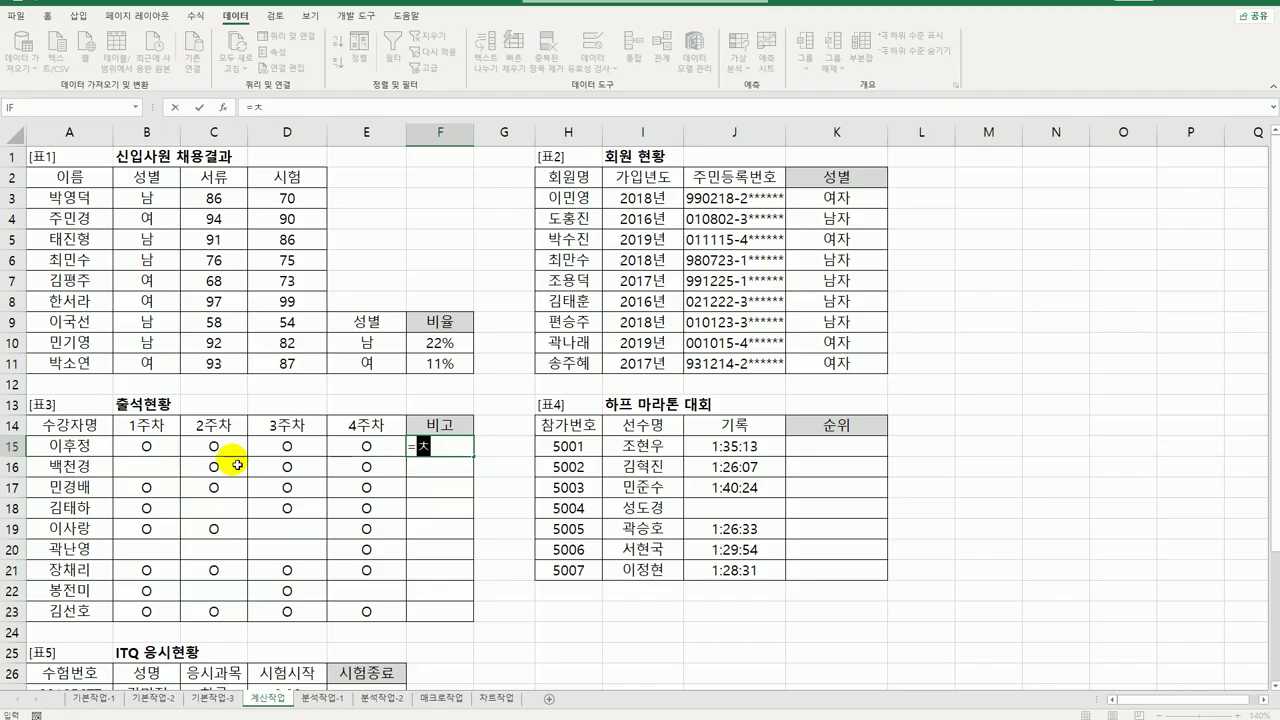
key(BackSpace)
key(Hangul)
text(co)
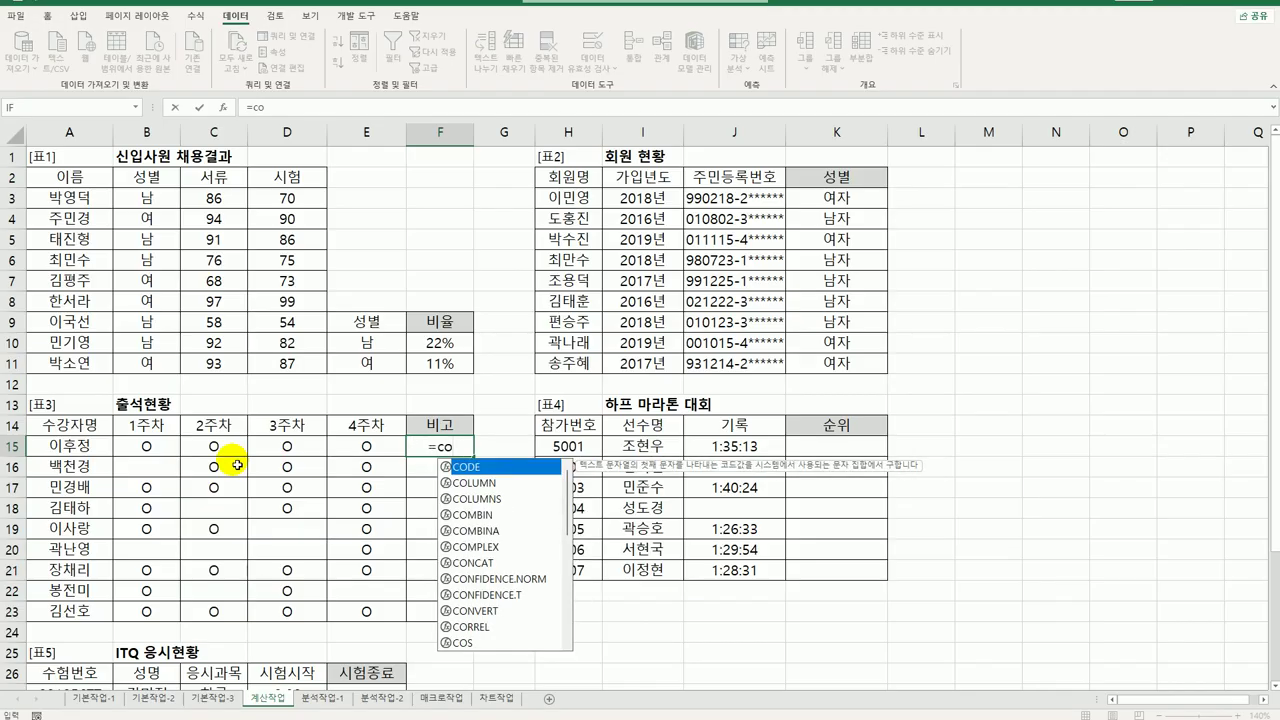
text(u)
key(Down)
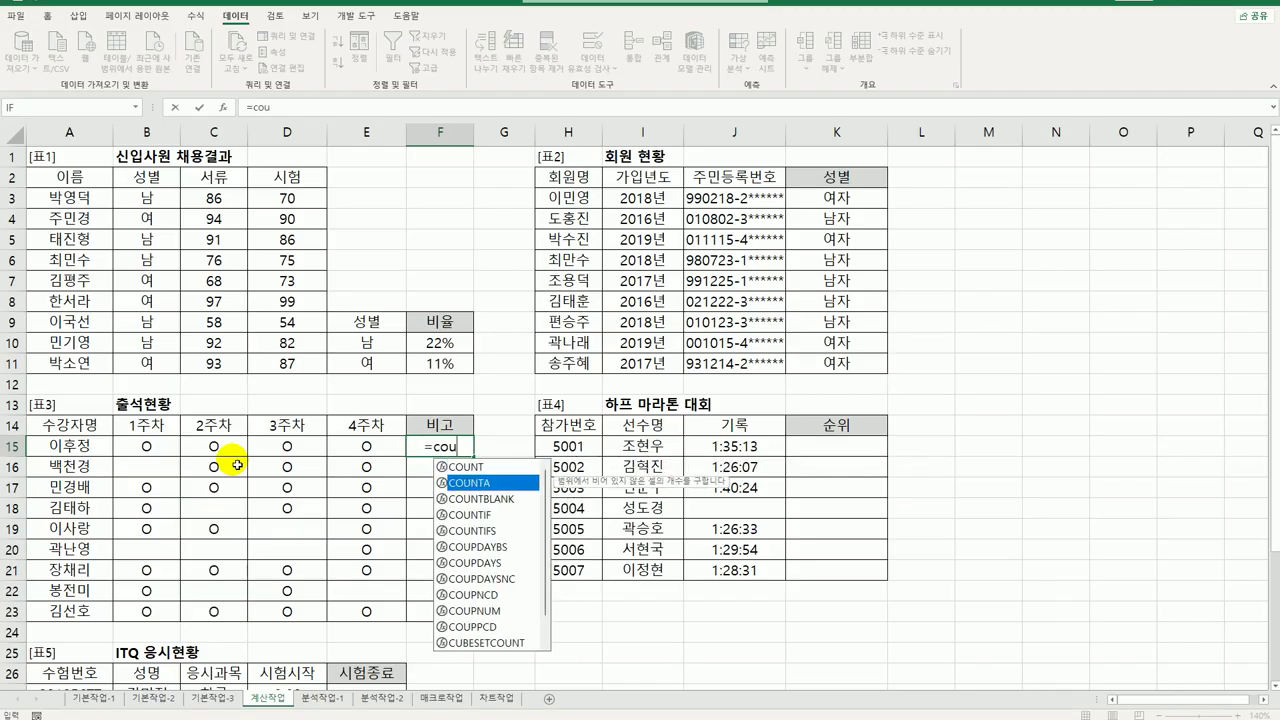
key(Tab)
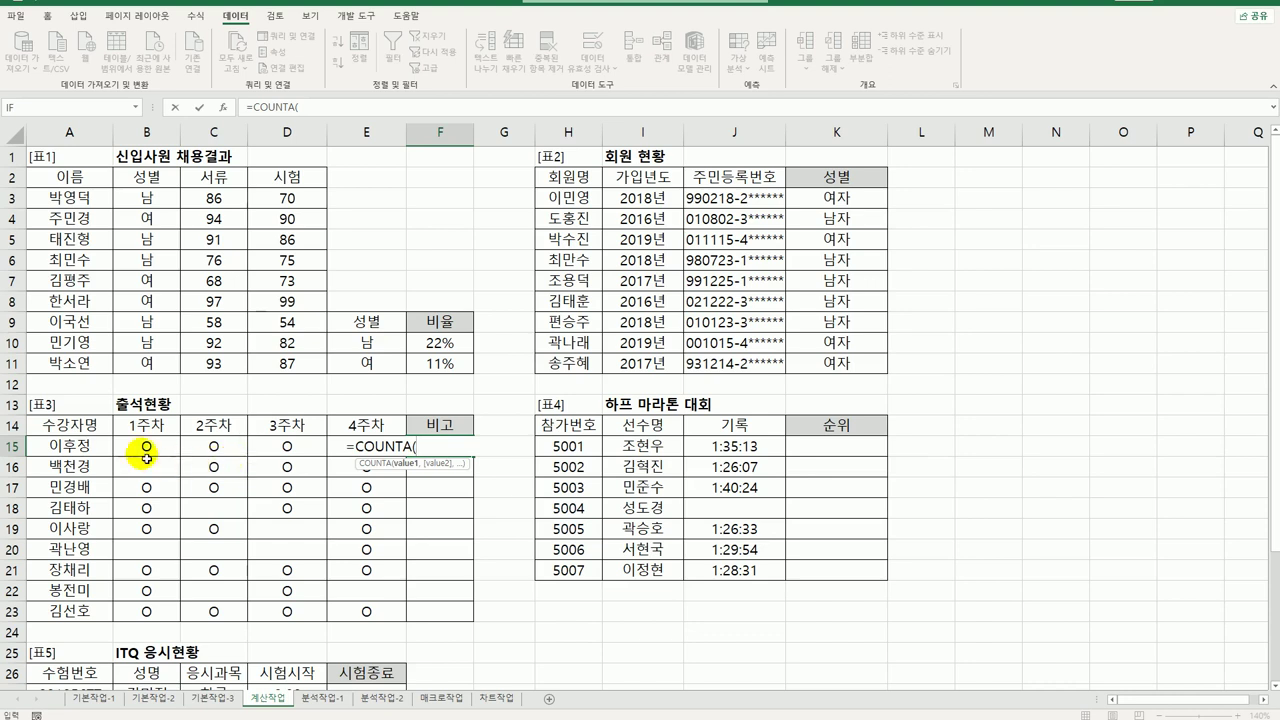
drag(147, 446, 375, 459)
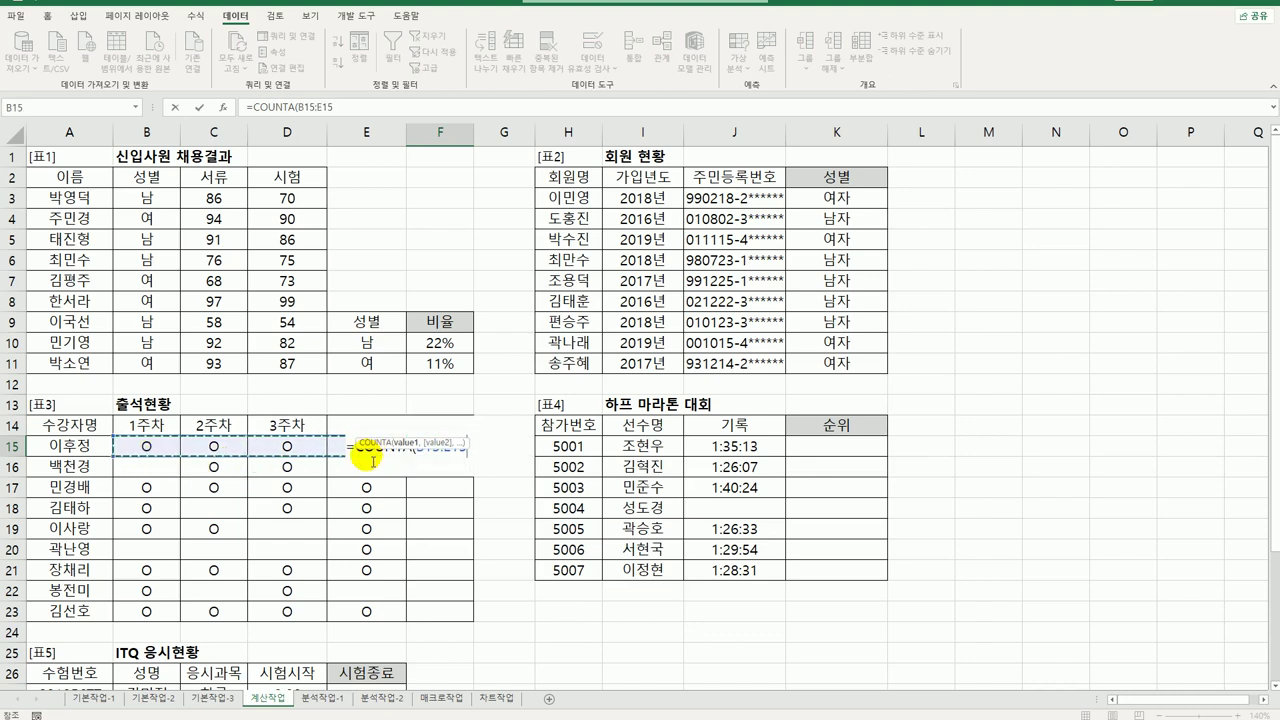
text())
key(Return)
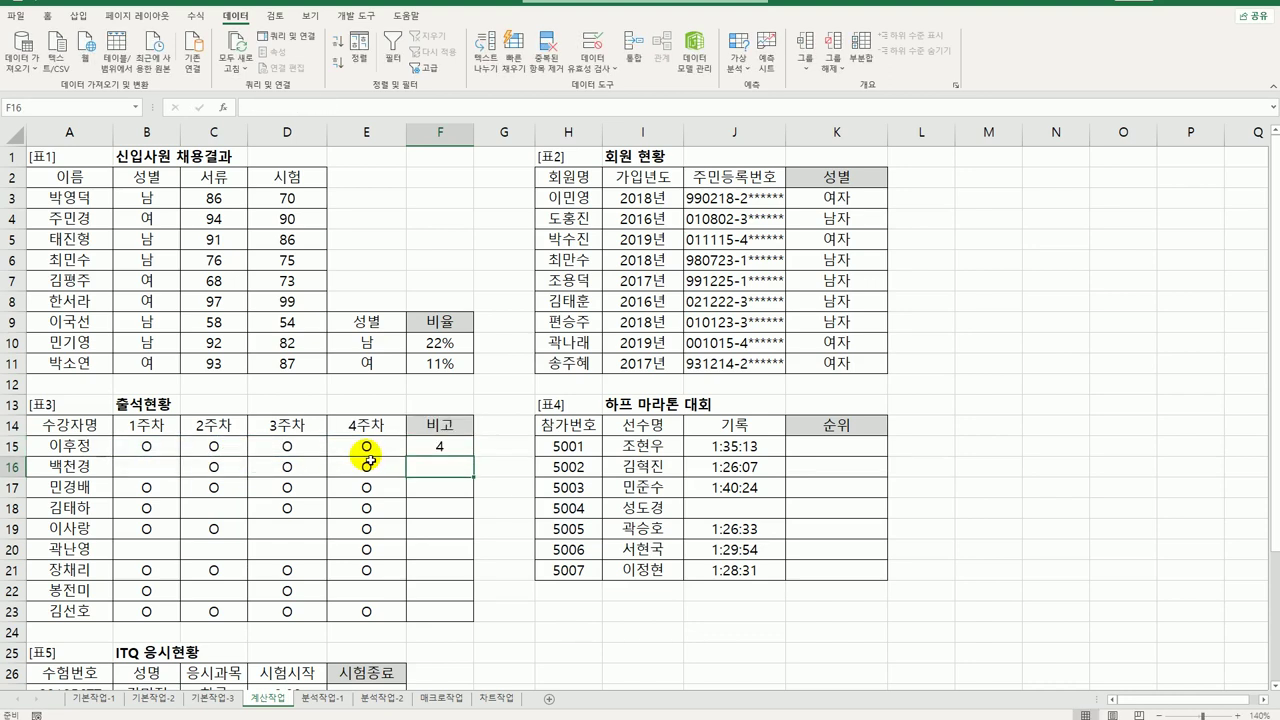
click(445, 447)
drag(473, 456, 470, 612)
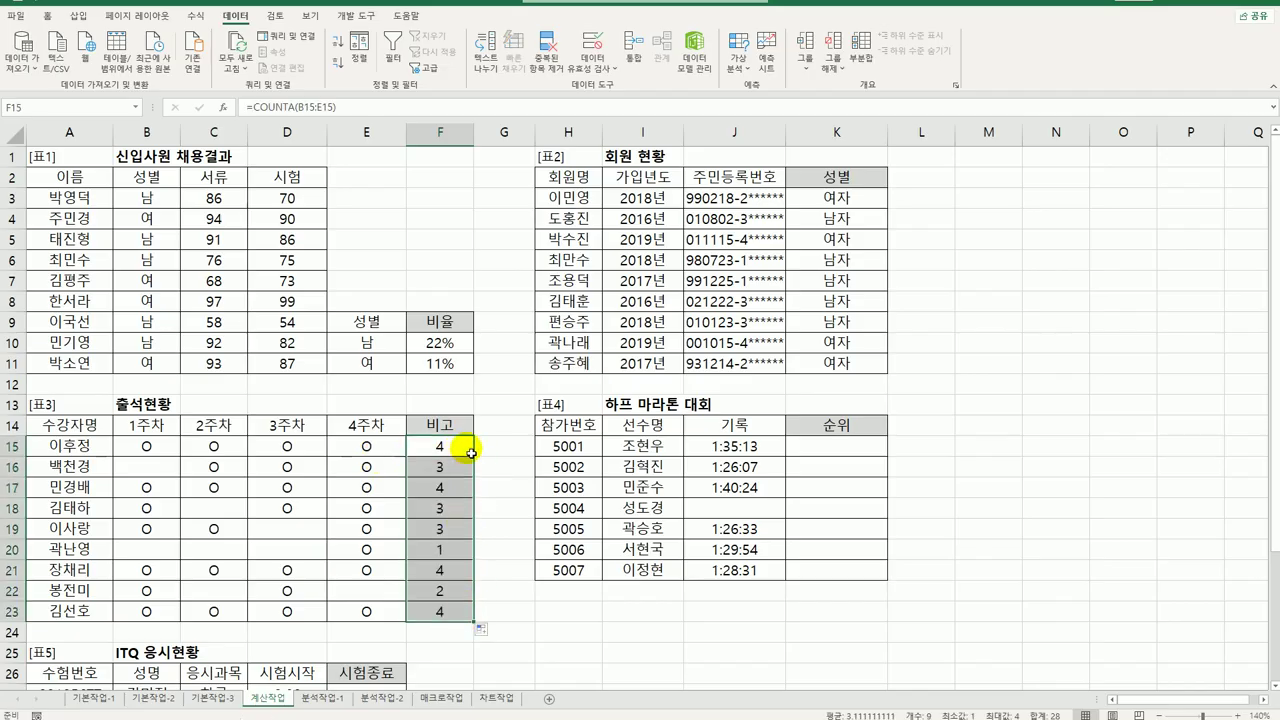
click(443, 555)
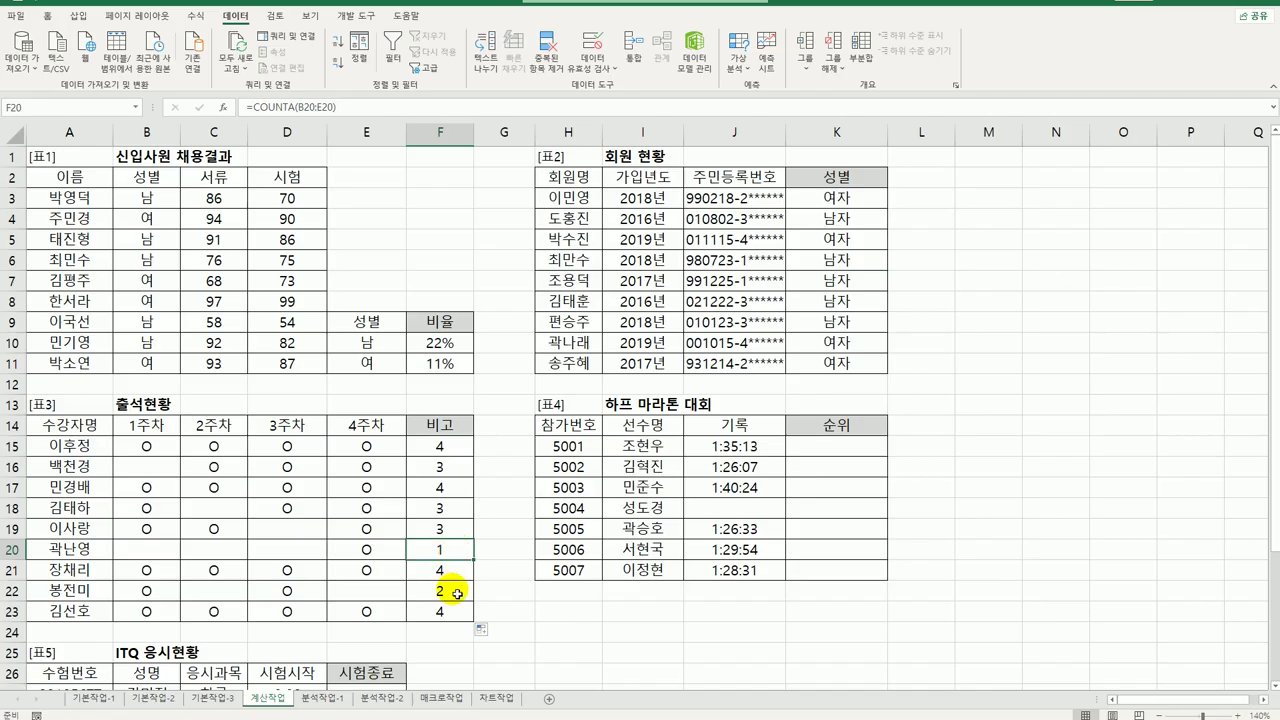
click(457, 592)
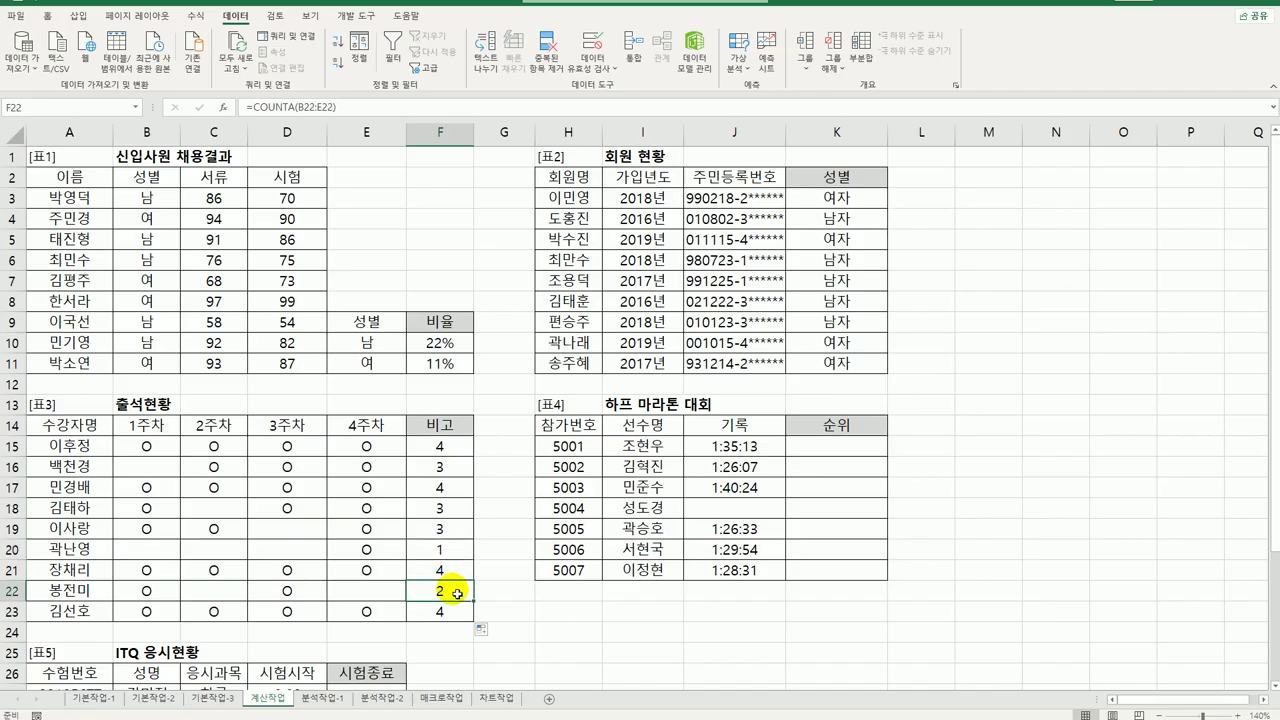
click(460, 532)
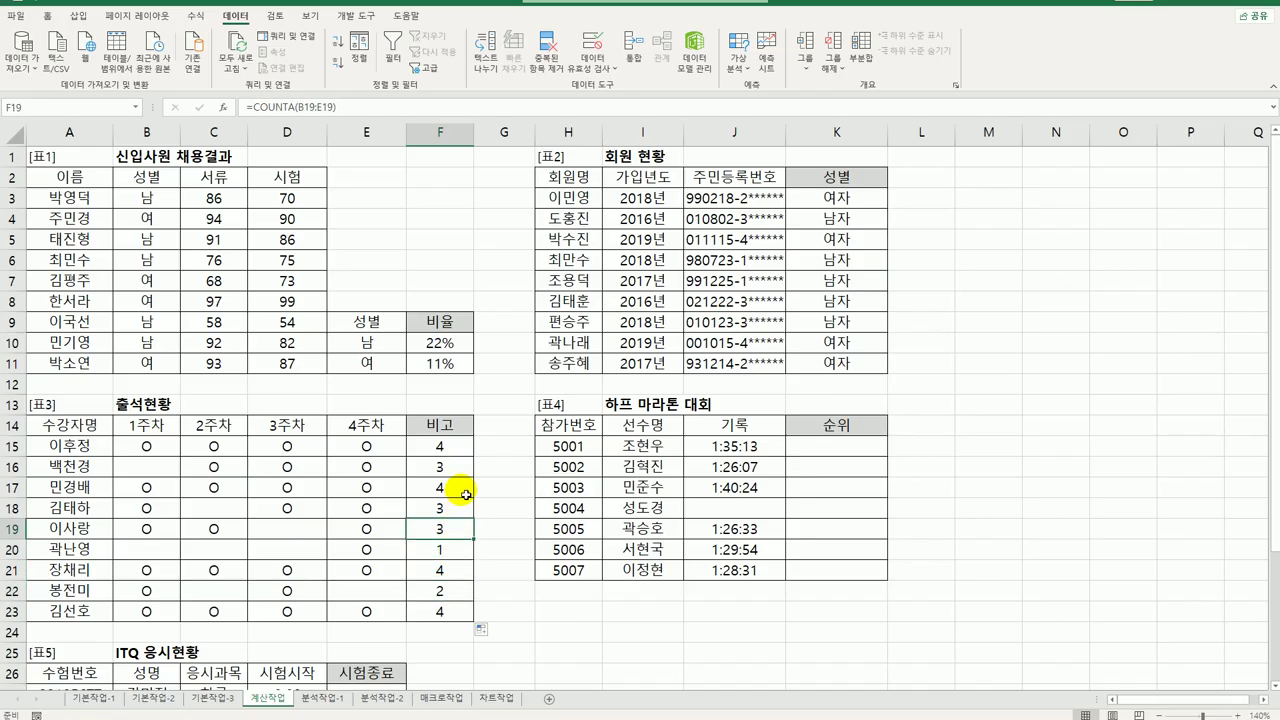
click(466, 494)
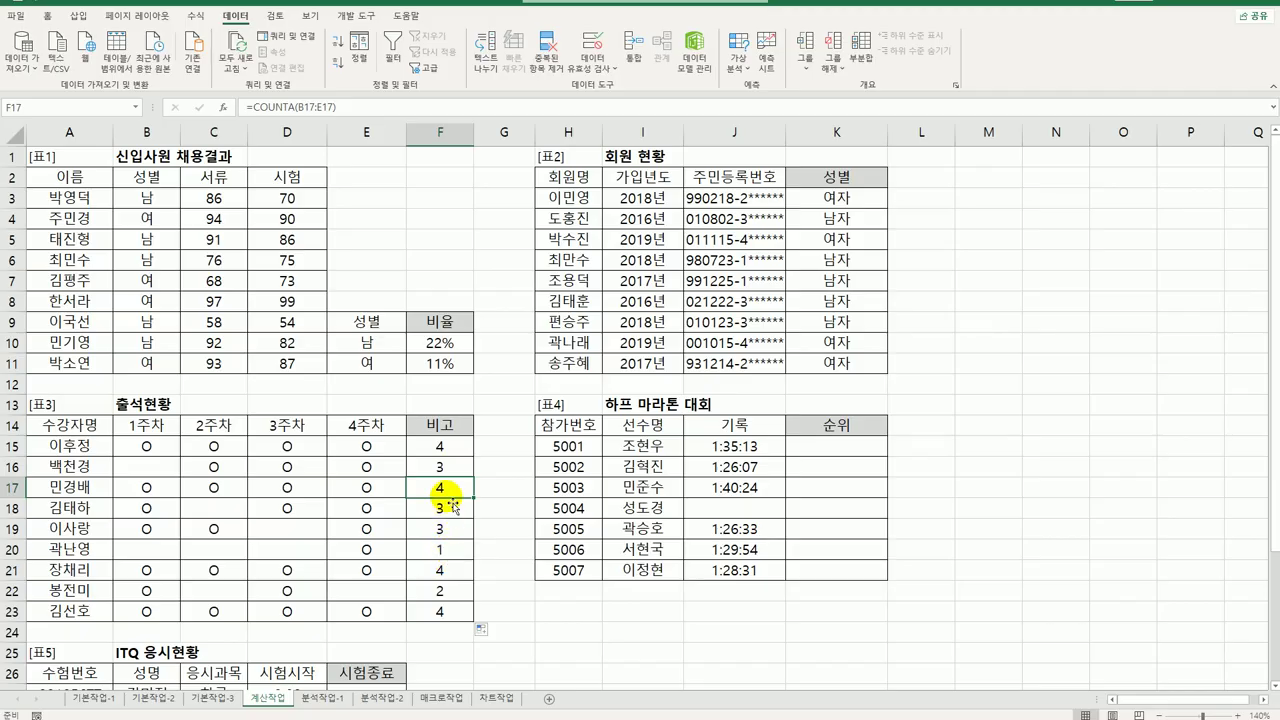
Step: Wrap the COUNTA(B15:E15) formula in F15 of [표3] in a CHOOSE function, using the COUNTA as its index number
click(458, 449)
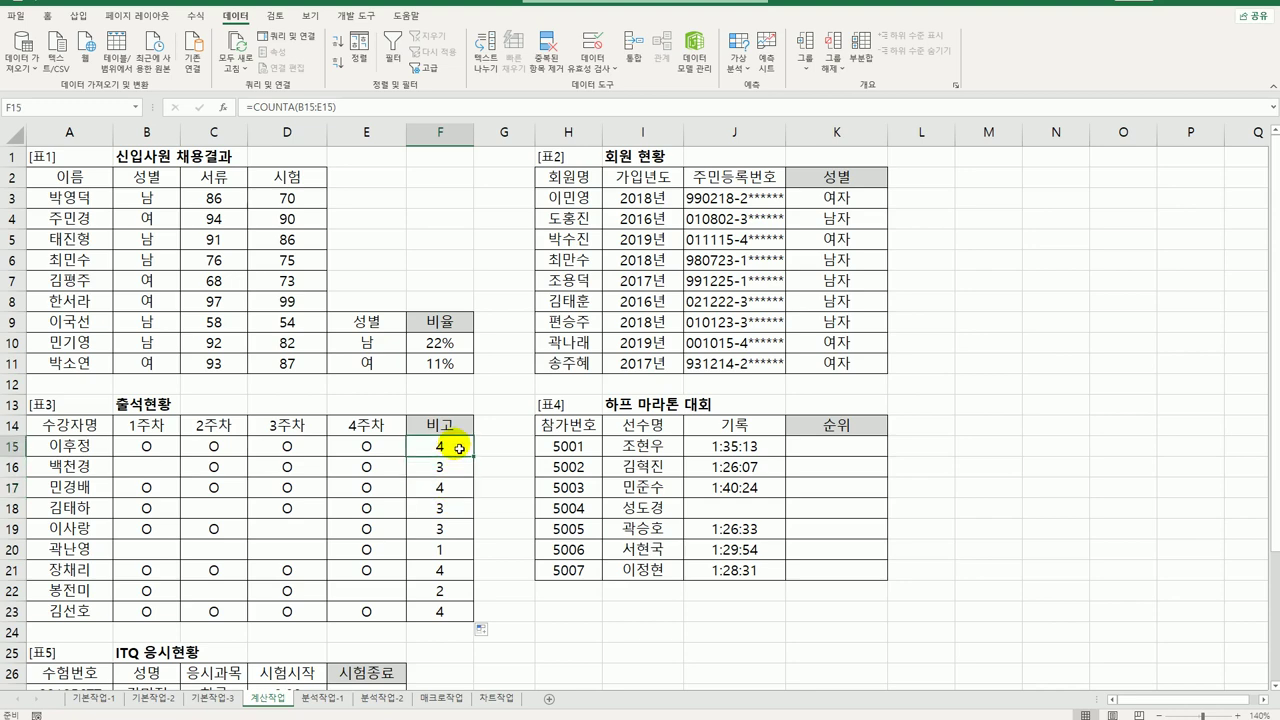
double_click(458, 449)
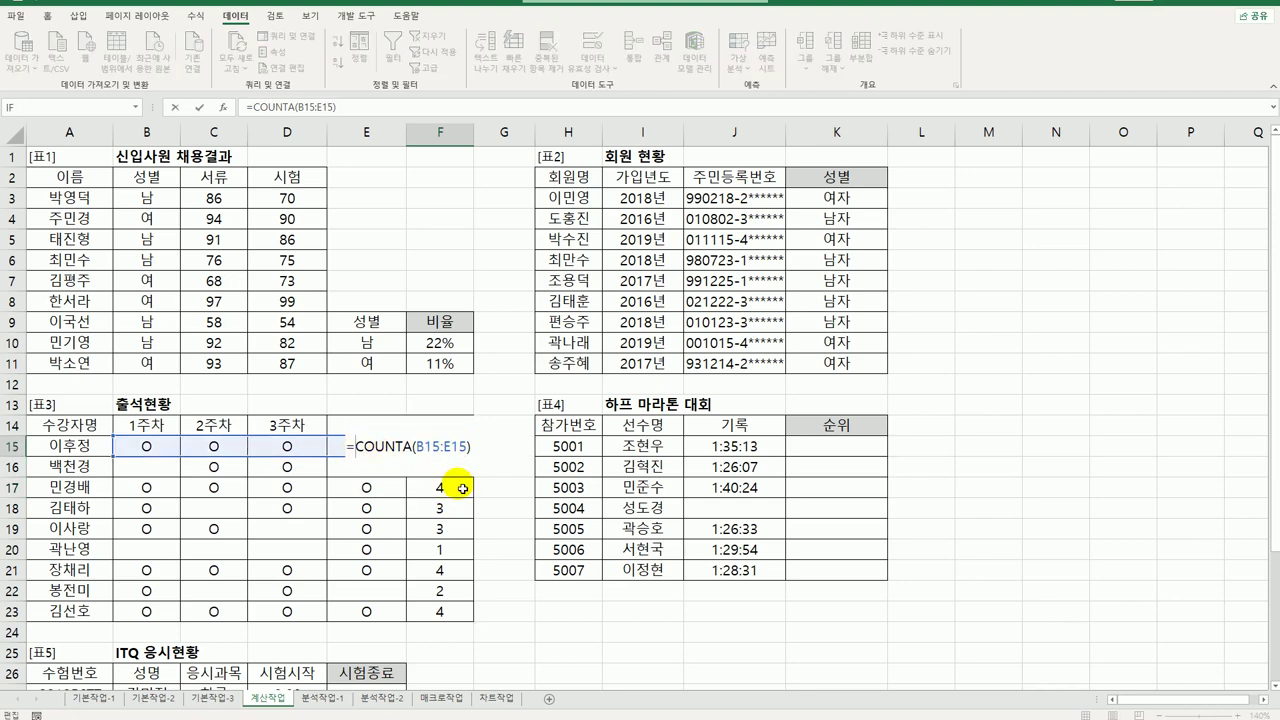
text(cho)
key(Tab)
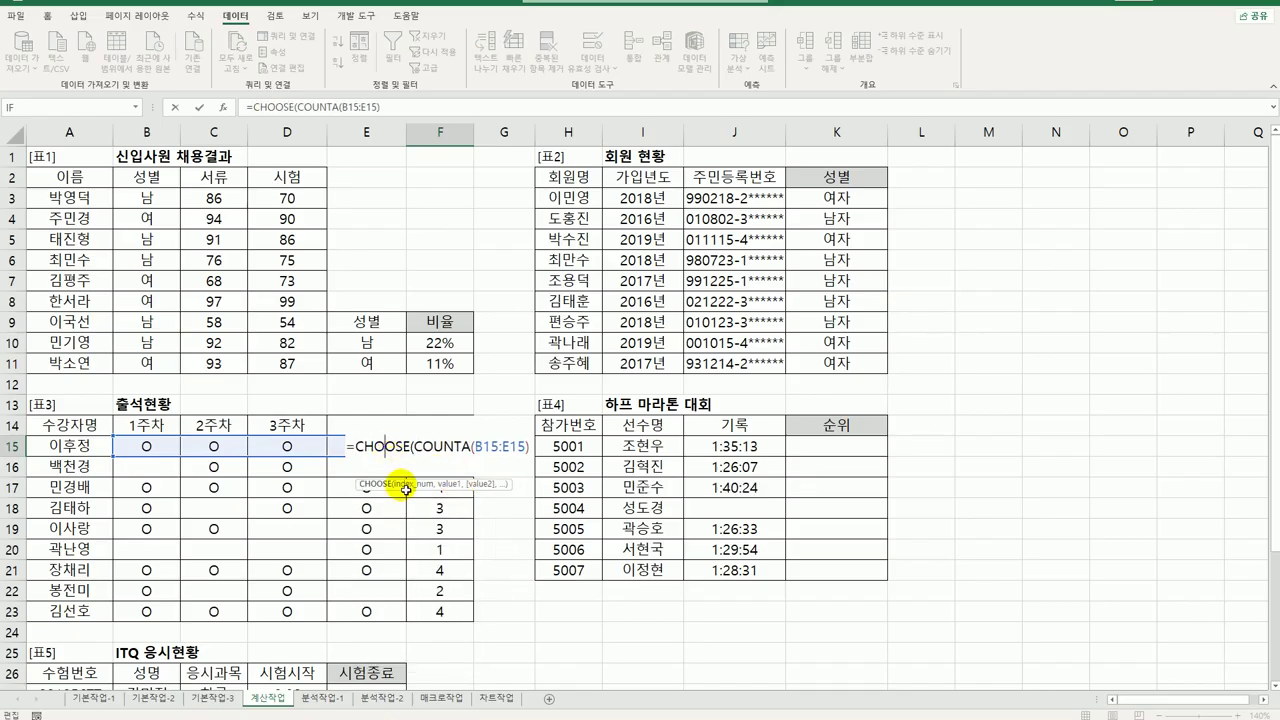
click(223, 107)
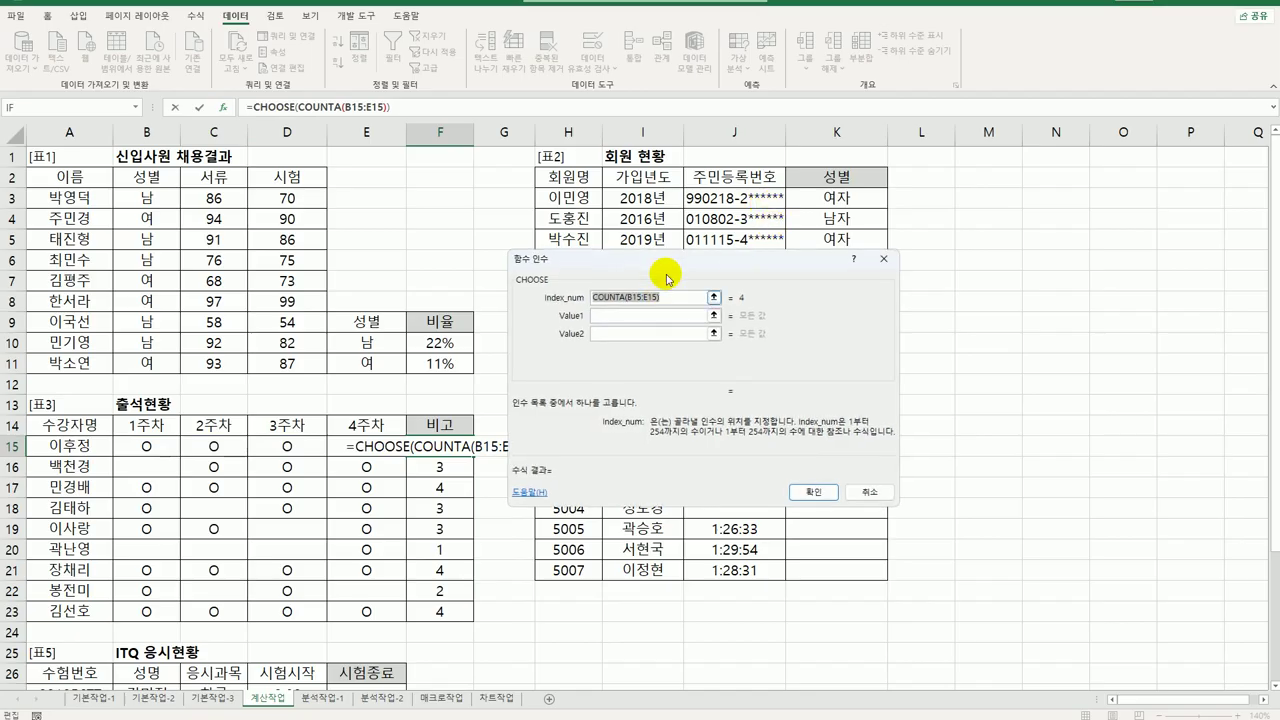
drag(670, 263, 745, 265)
Step: Give the CHOOSE in F15 the values "D", "C", "B" and "A" in that order, and fill the formula down to F23
click(693, 320)
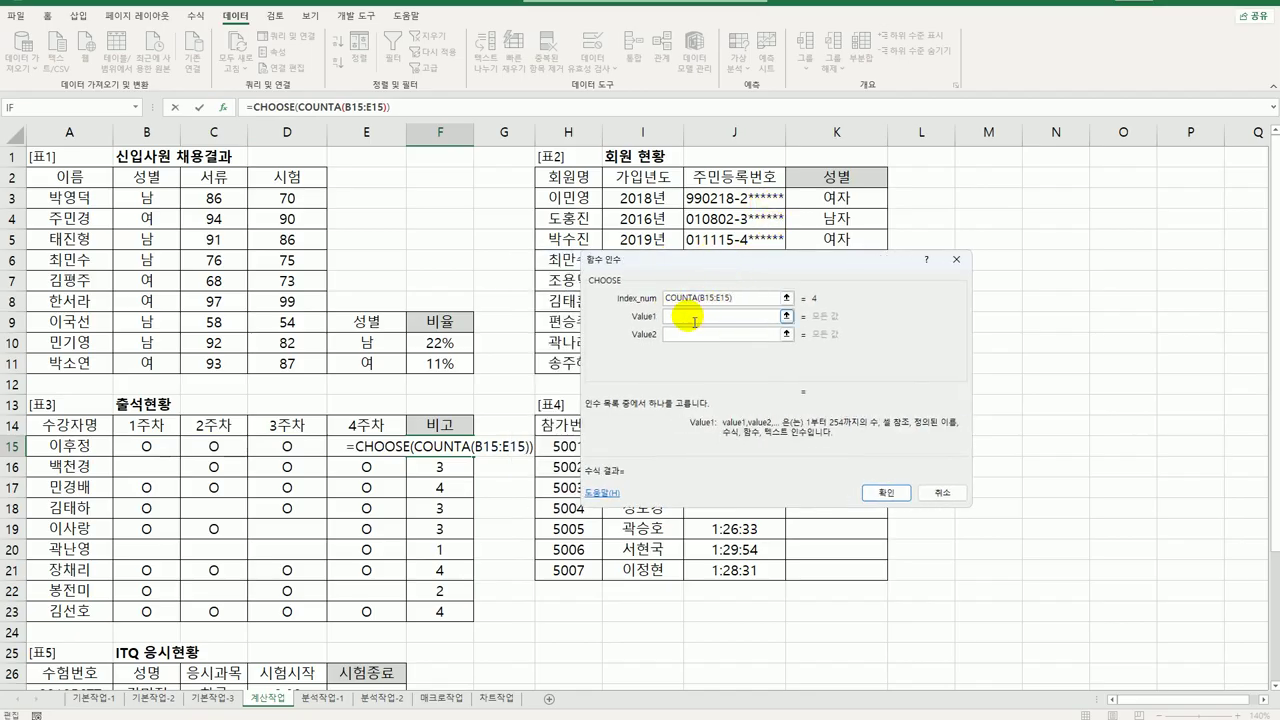
key(Tab)
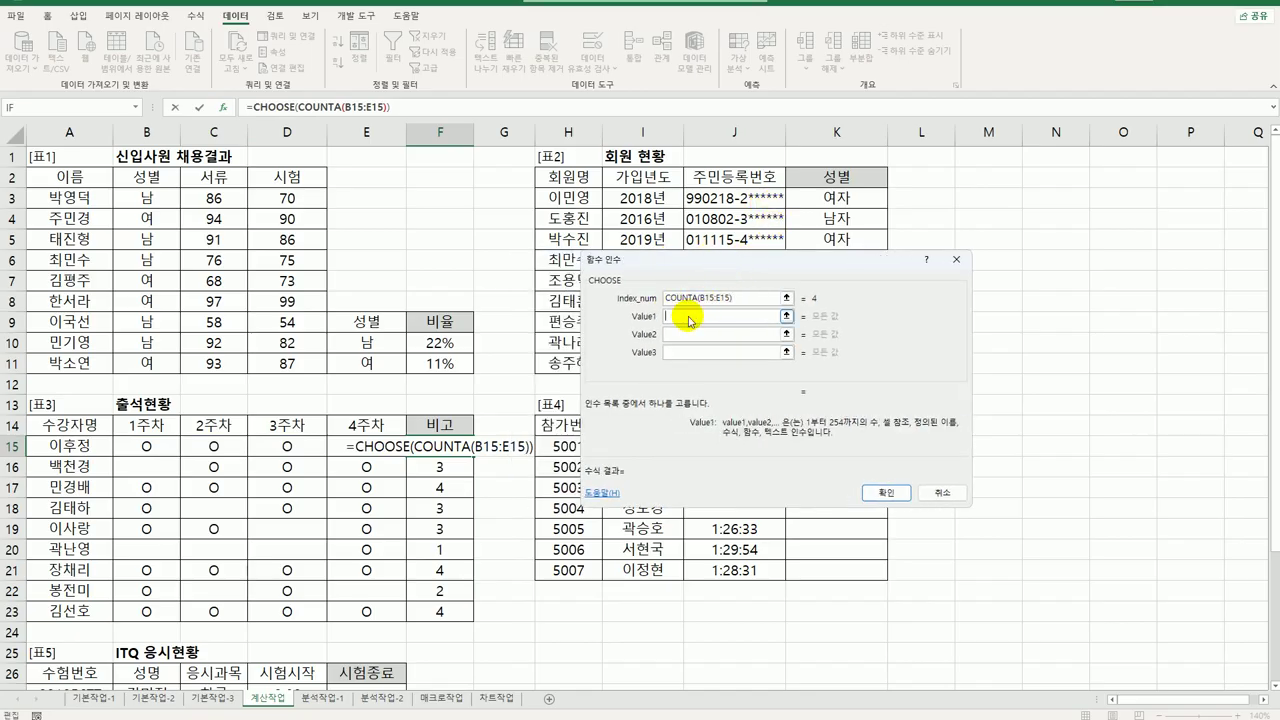
text(D)
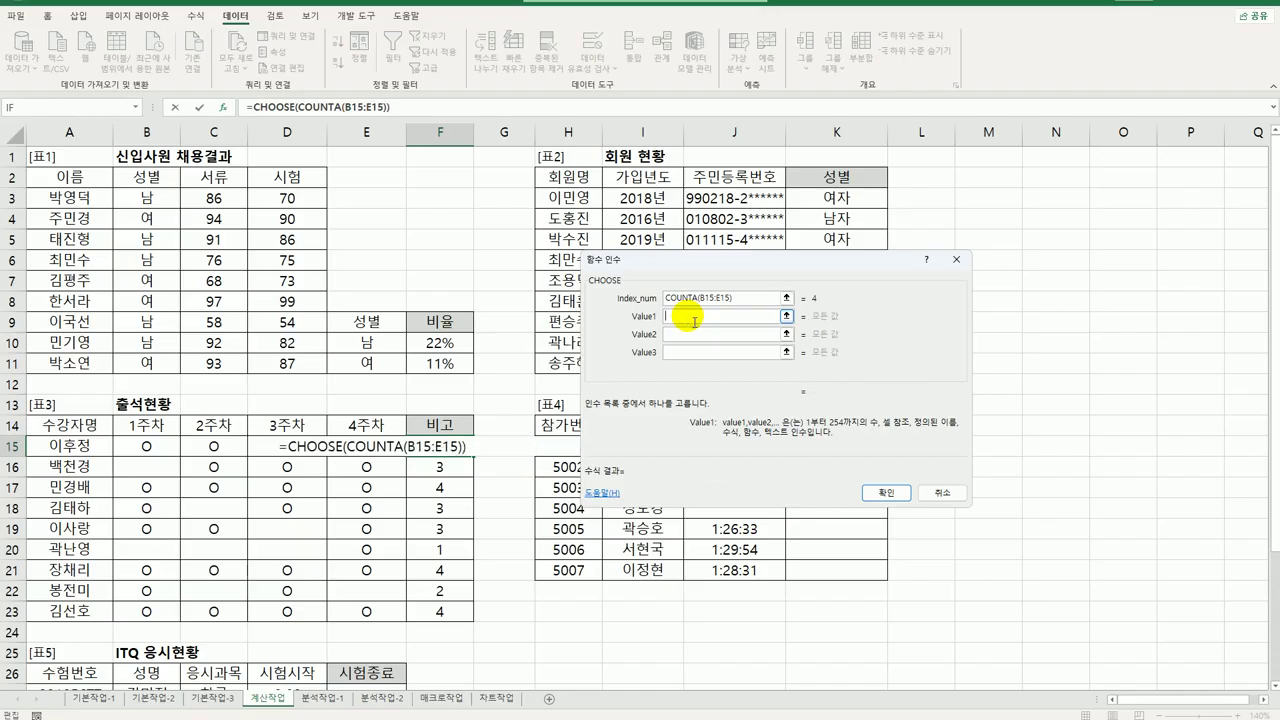
key(Tab)
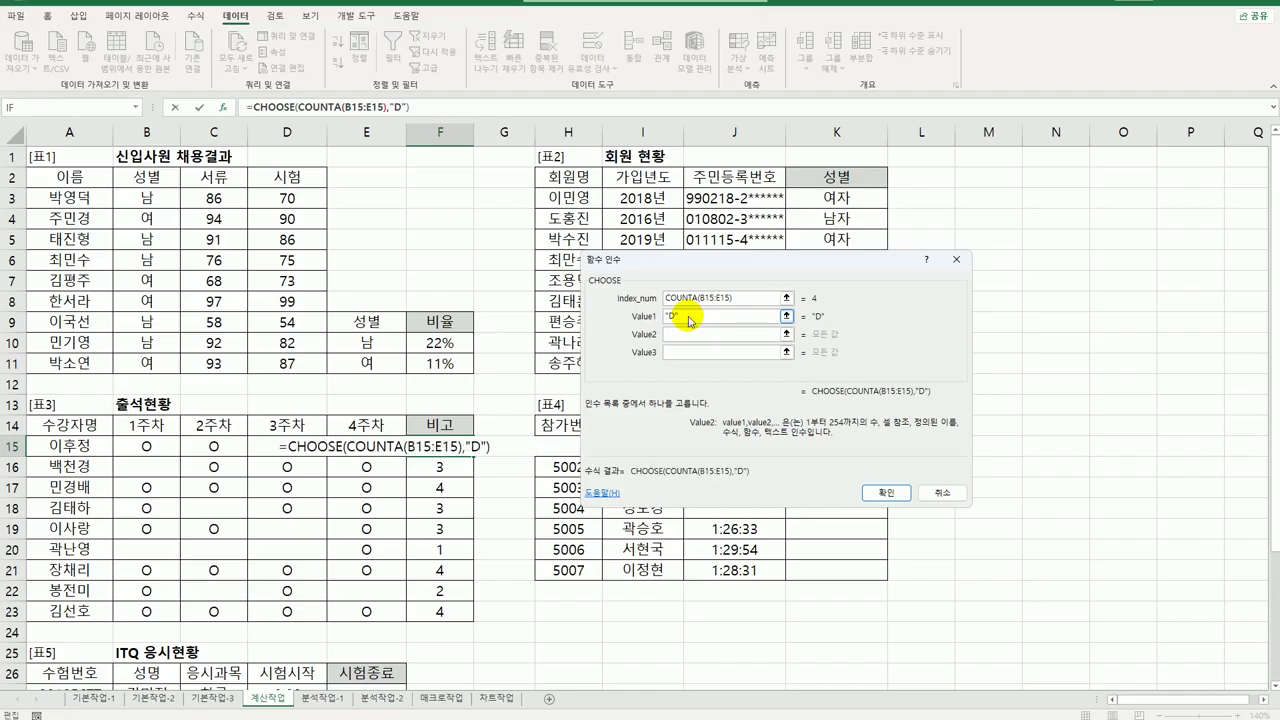
text(C)
key(Tab)
text(B)
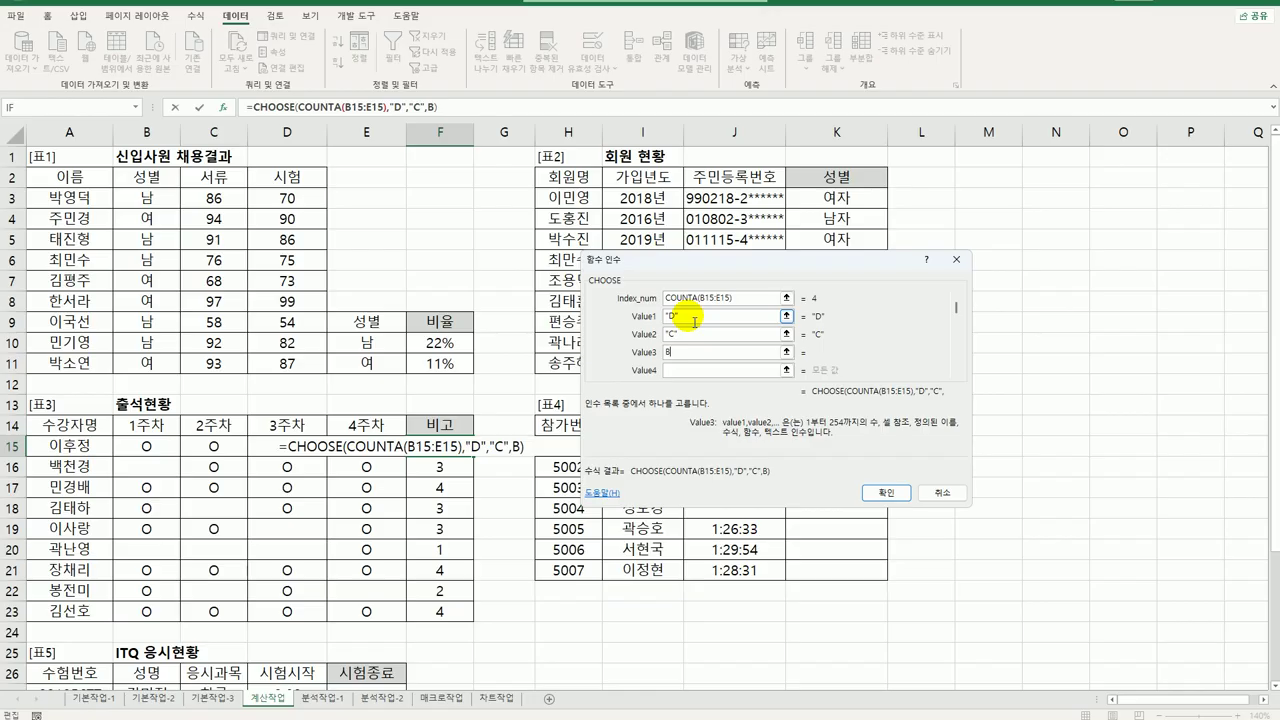
key(Tab)
text(A)
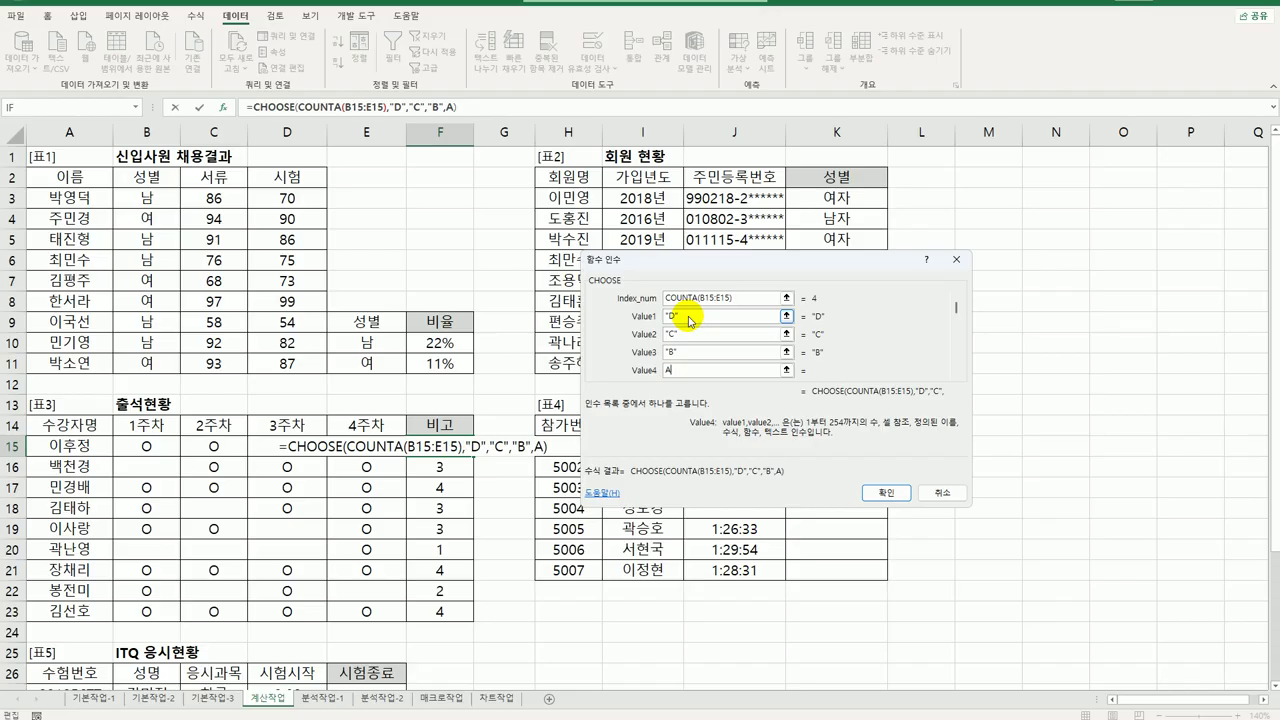
click(891, 497)
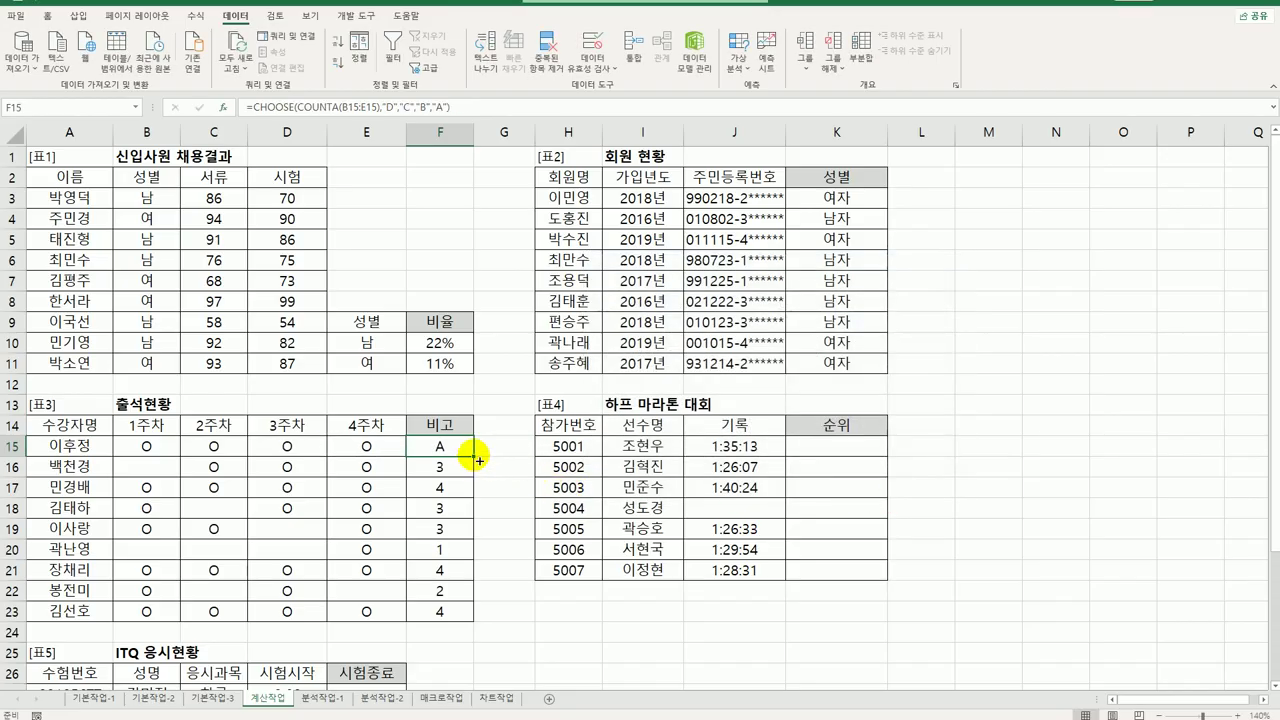
drag(475, 457, 466, 612)
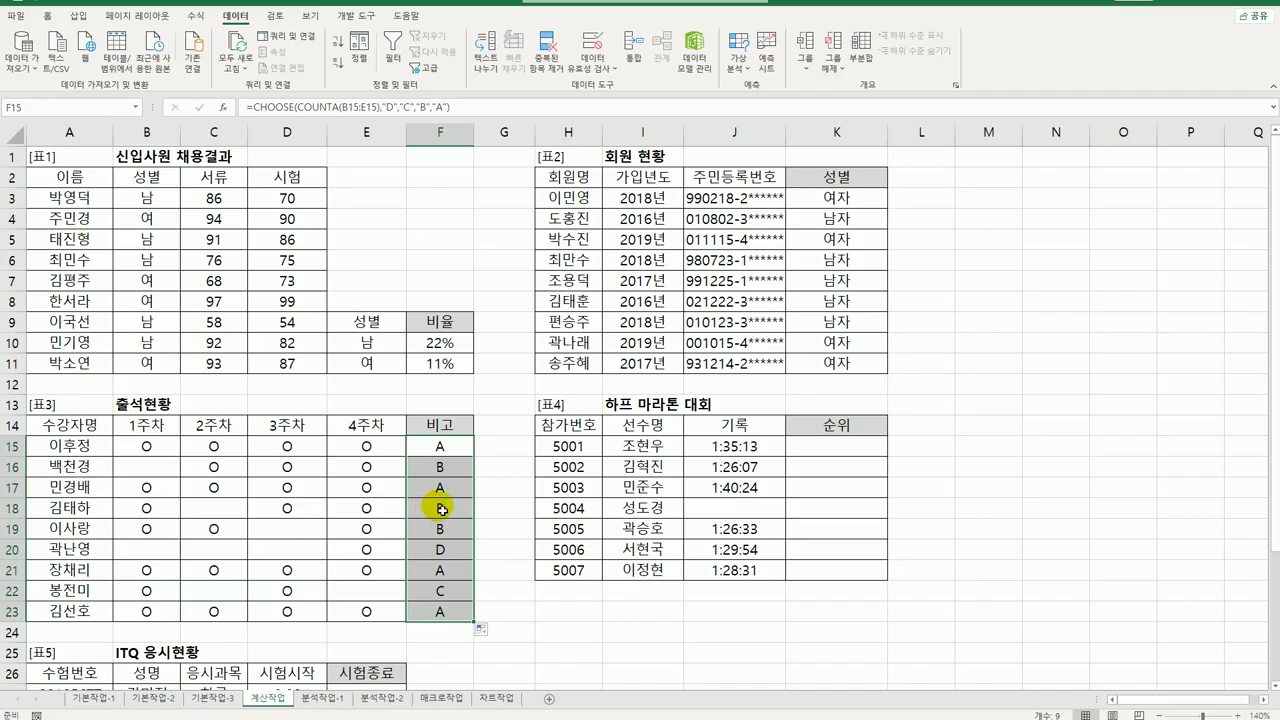
Step: Begin a RANK.EQ formula in K15 of the 순위 column in [표4], with J15 as the number to rank
click(852, 446)
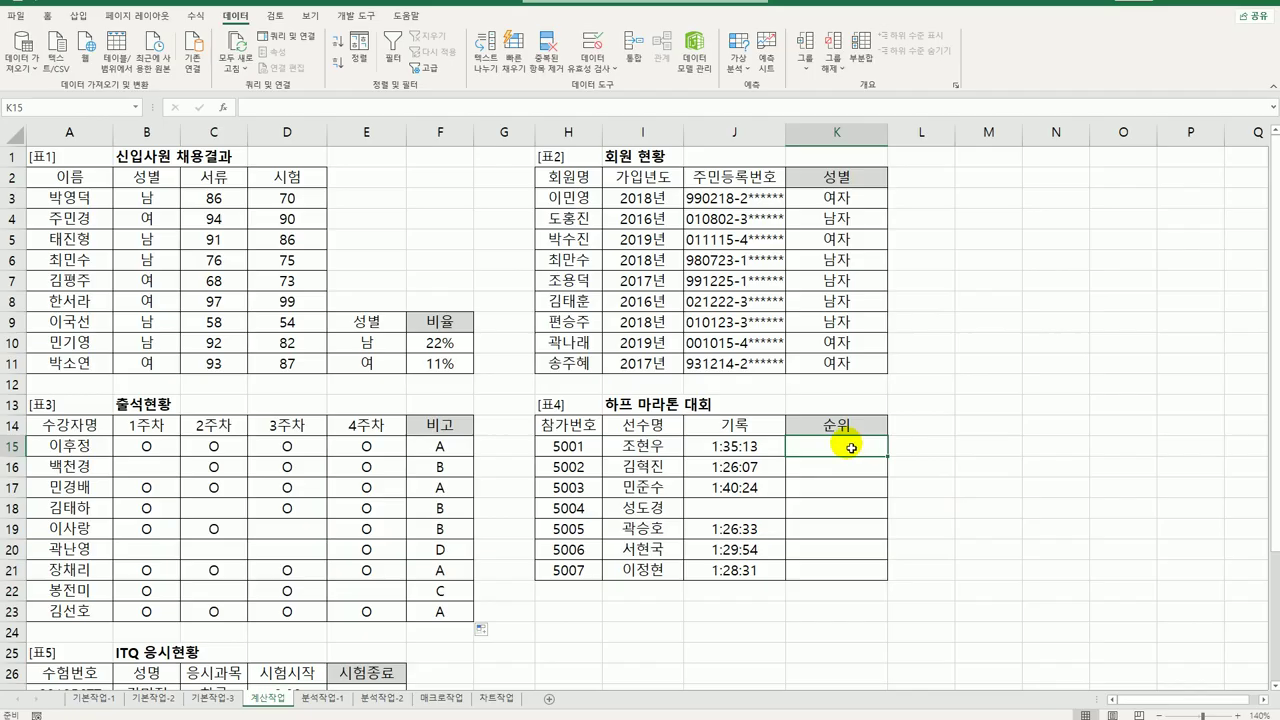
drag(760, 448, 752, 575)
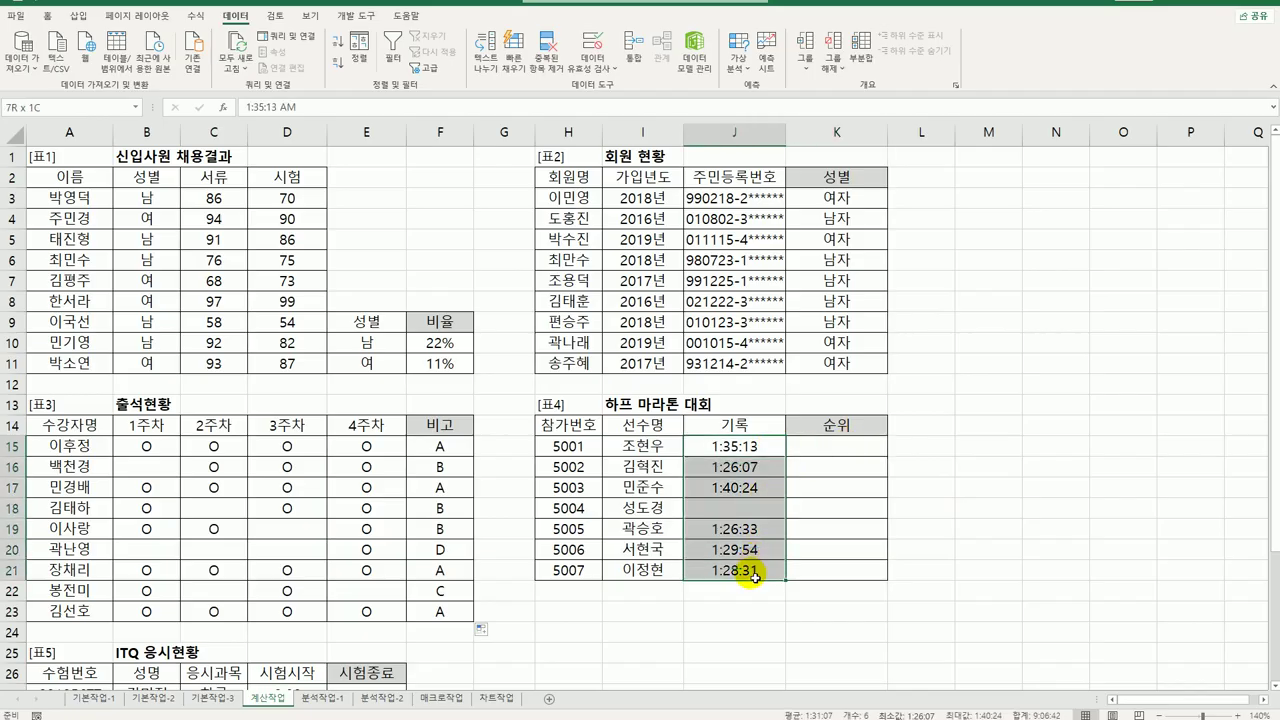
drag(828, 447, 838, 577)
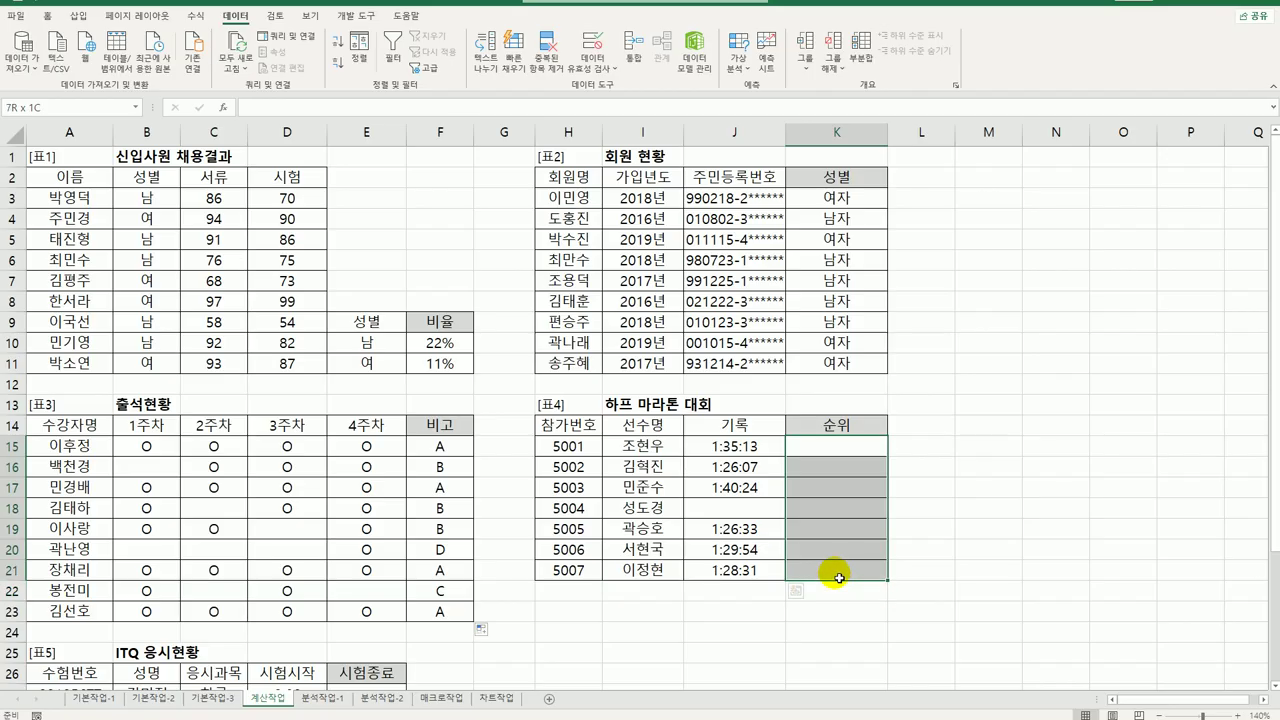
drag(838, 577, 835, 449)
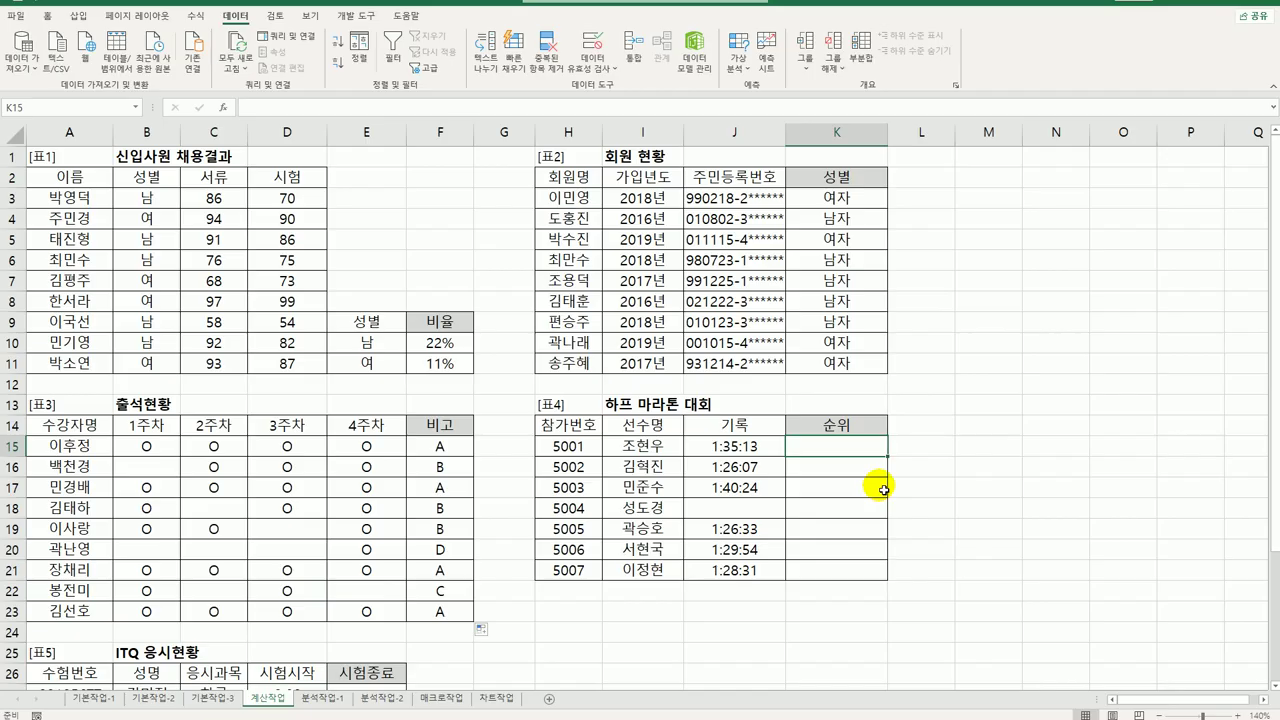
text(=)
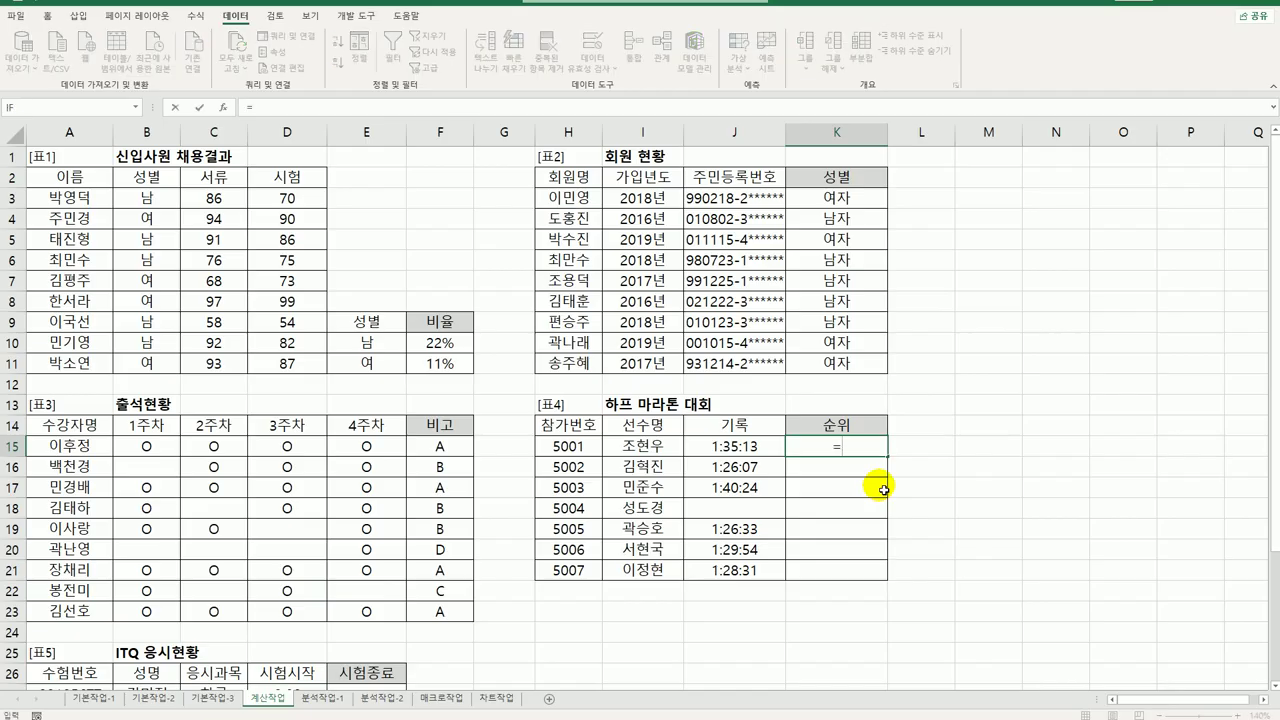
text(RA)
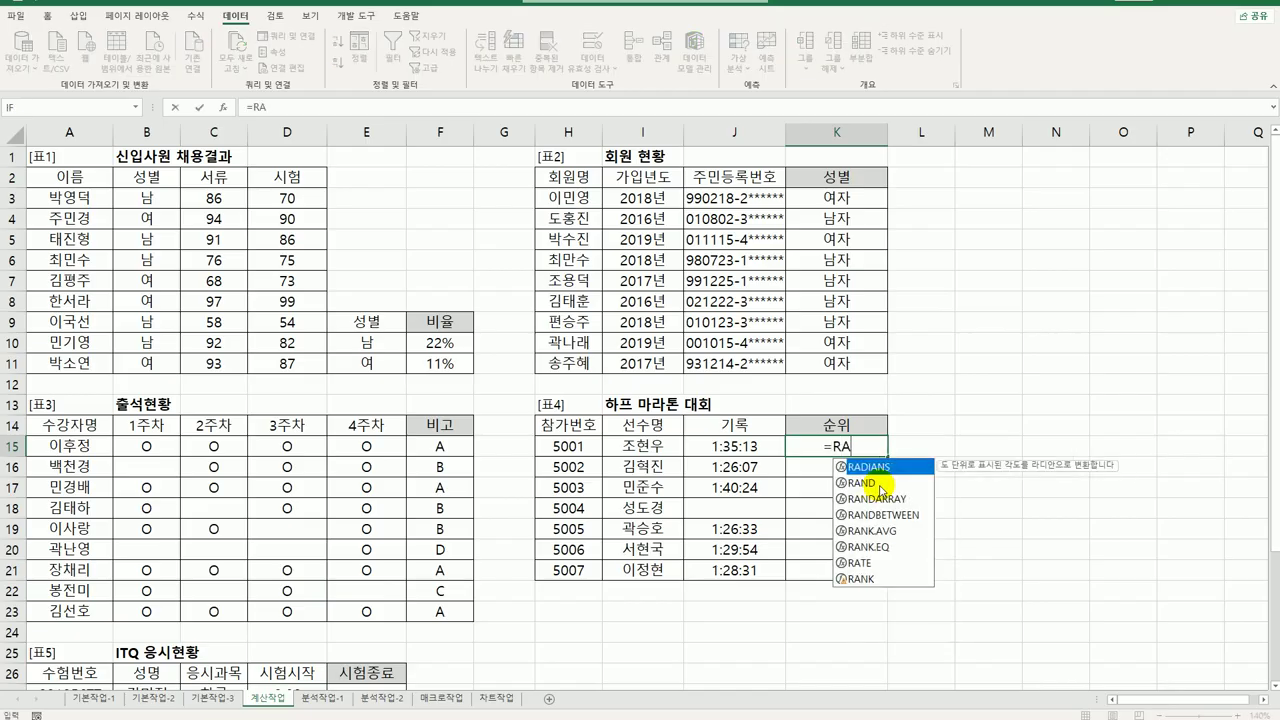
key(Down)
key(Down)
key(Down)
key(Down)
key(Down)
key(Tab)
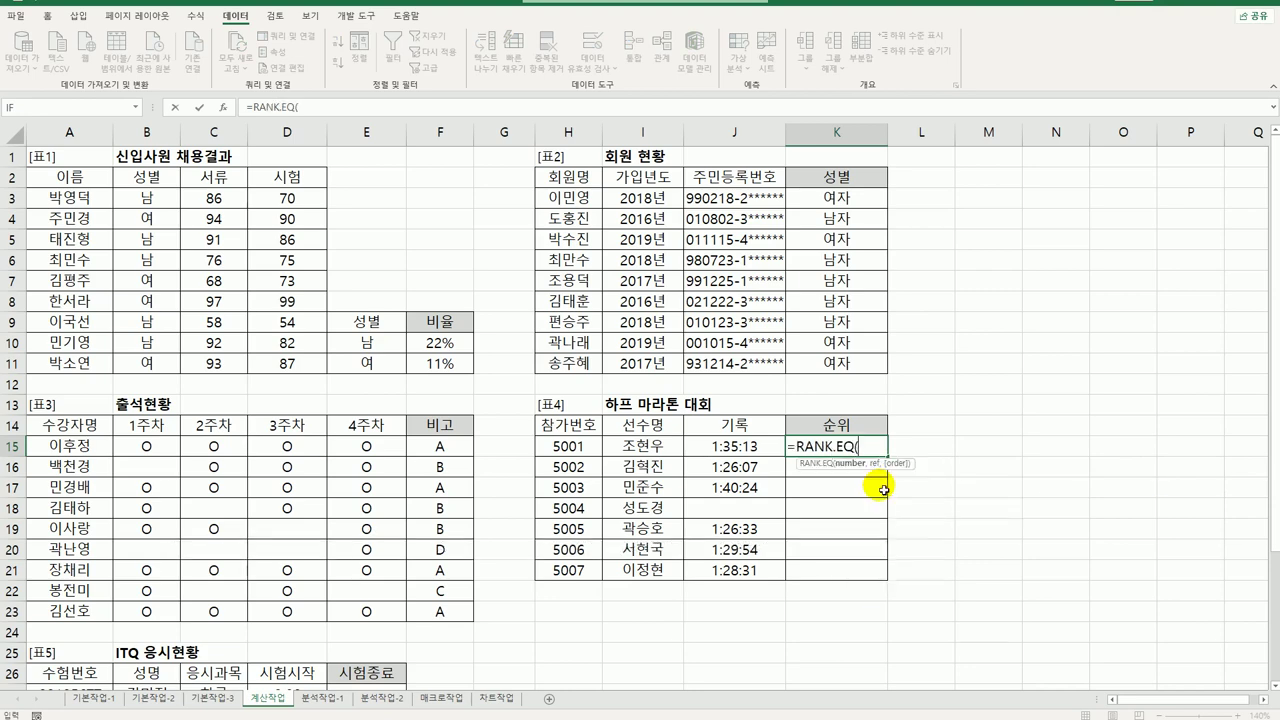
click(222, 107)
drag(780, 272, 365, 240)
click(733, 446)
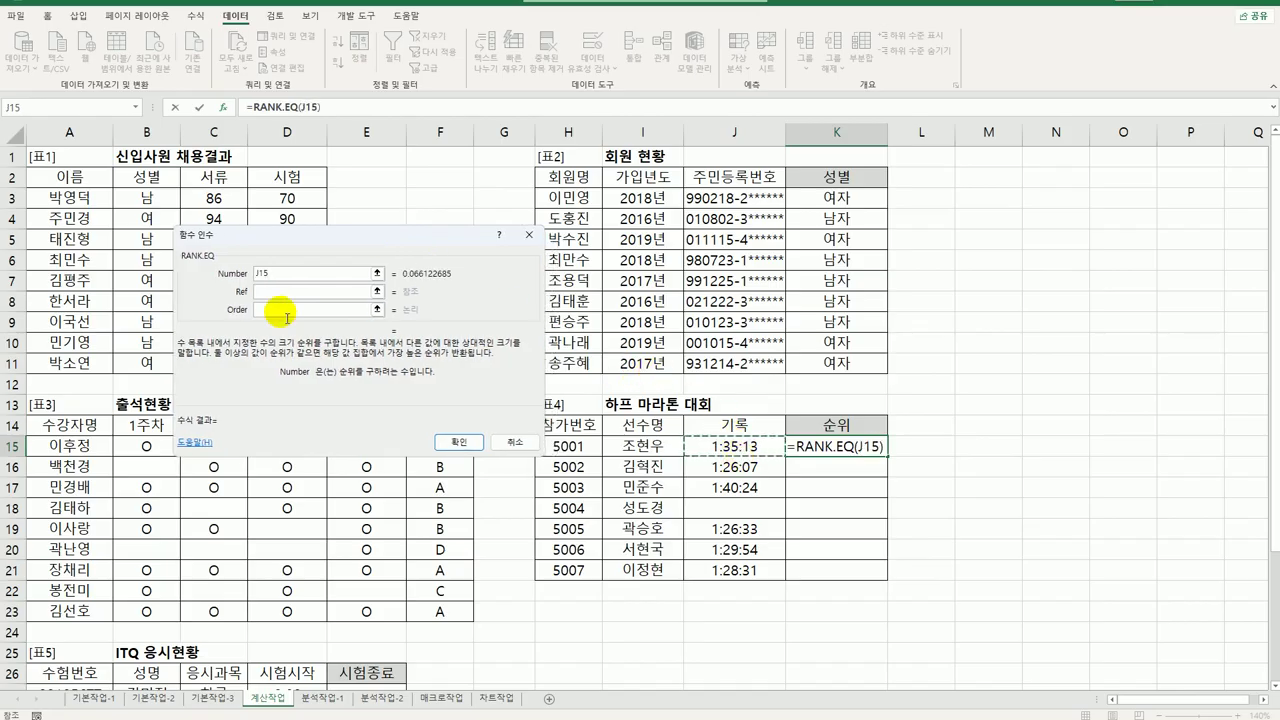
Step: Complete the RANK.EQ in K15 with the absolute reference range $J$15:$J$21 and order 1
click(271, 292)
drag(728, 446, 728, 577)
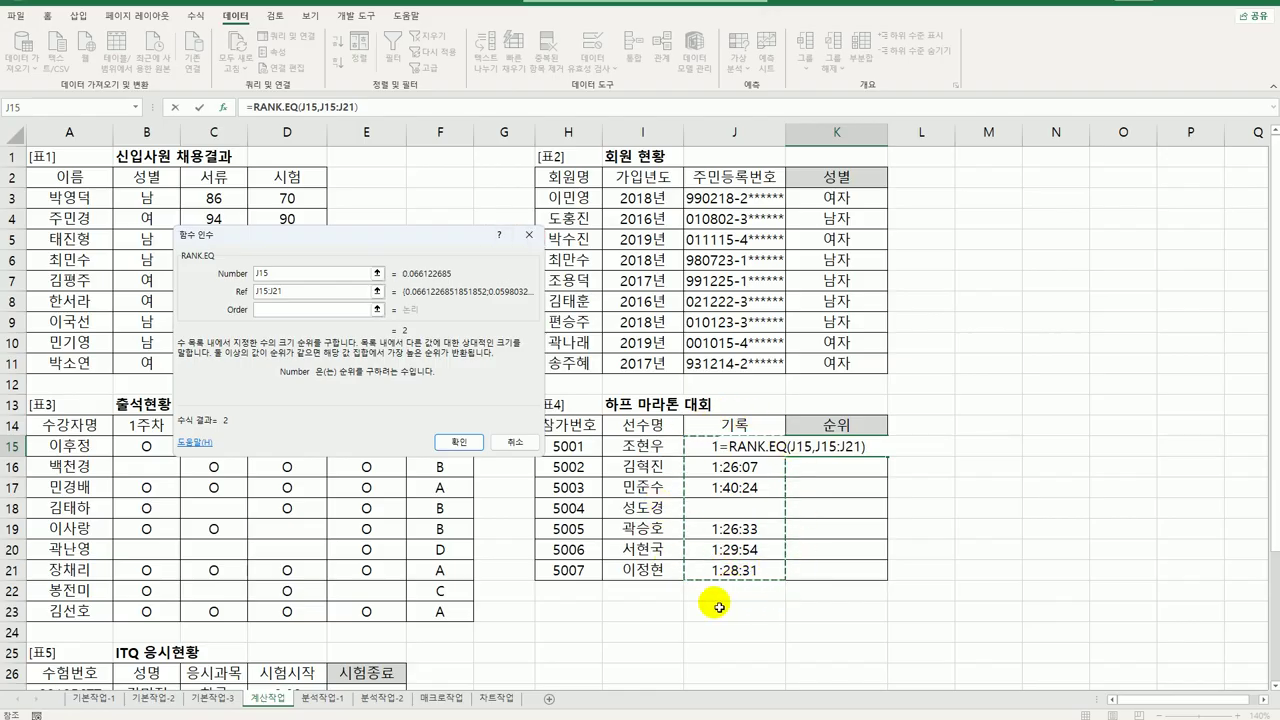
key(F4)
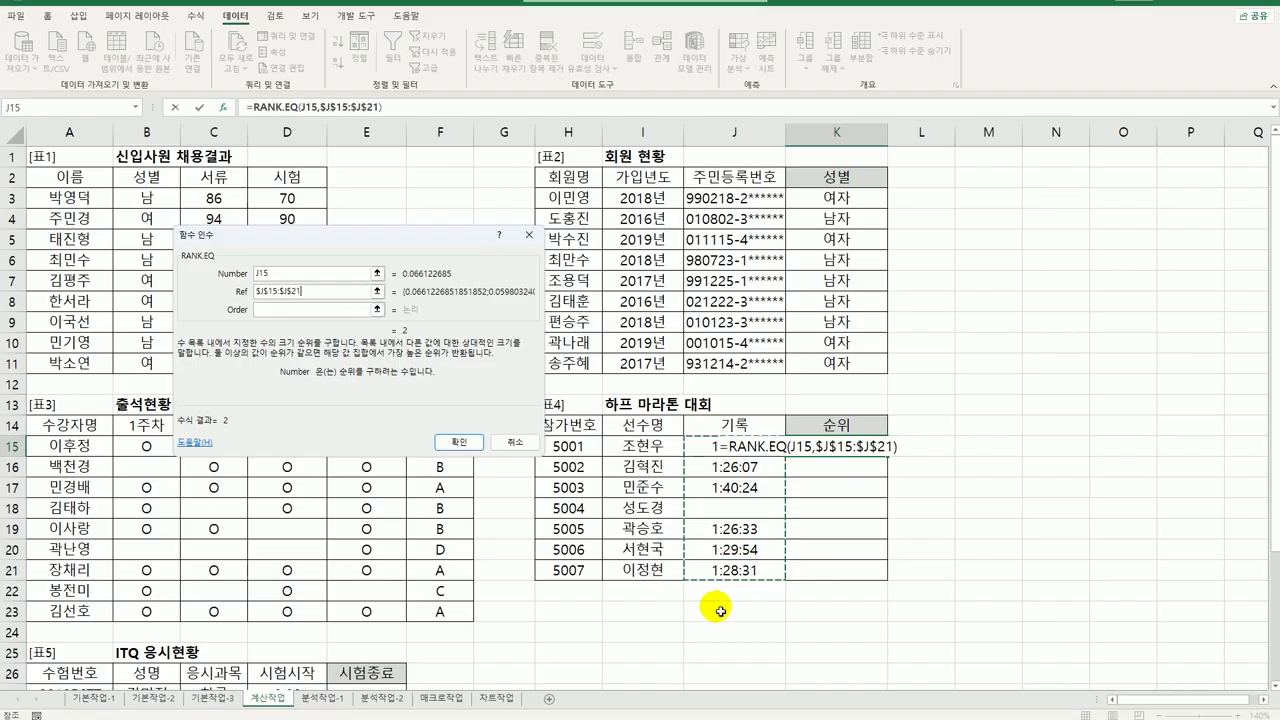
click(331, 318)
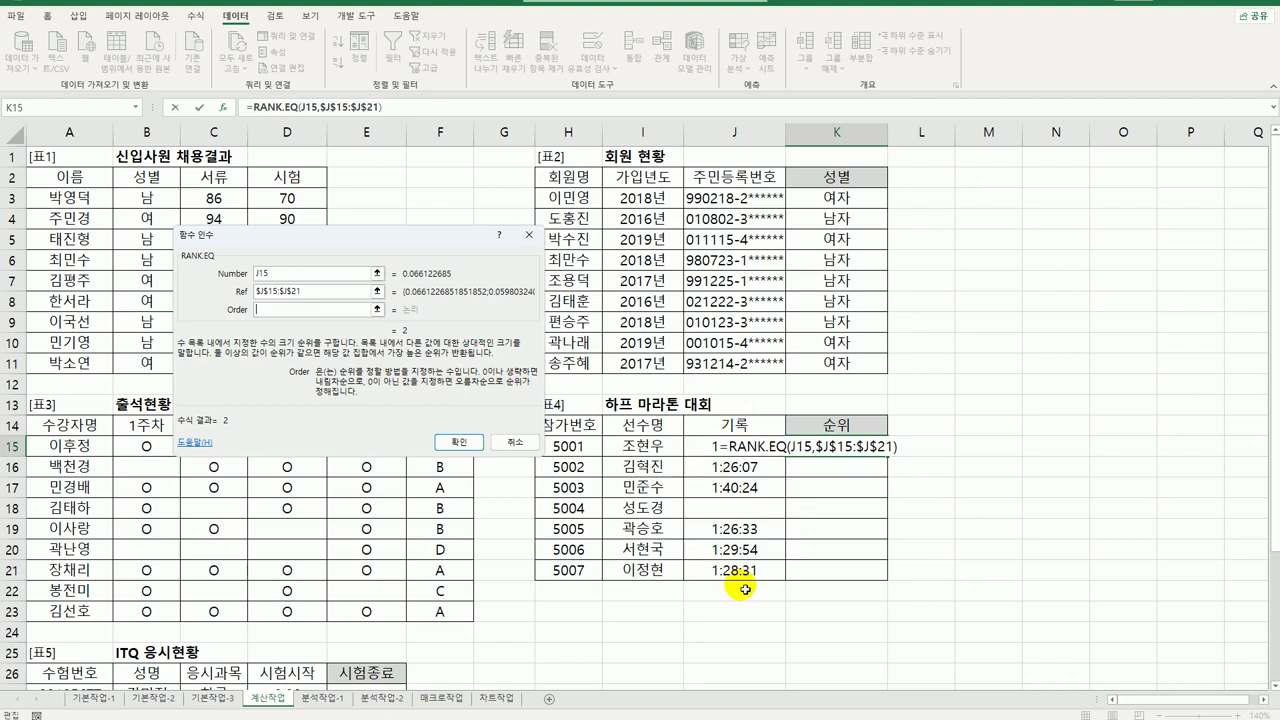
text(1)
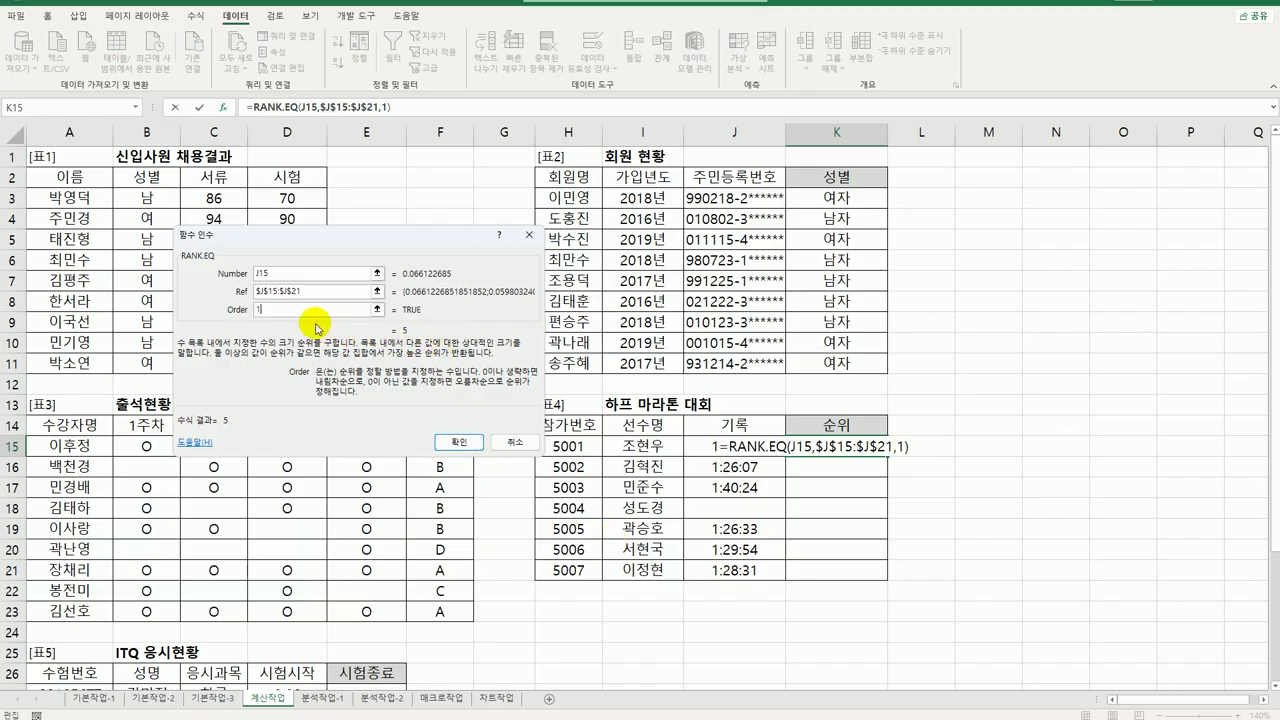
click(459, 443)
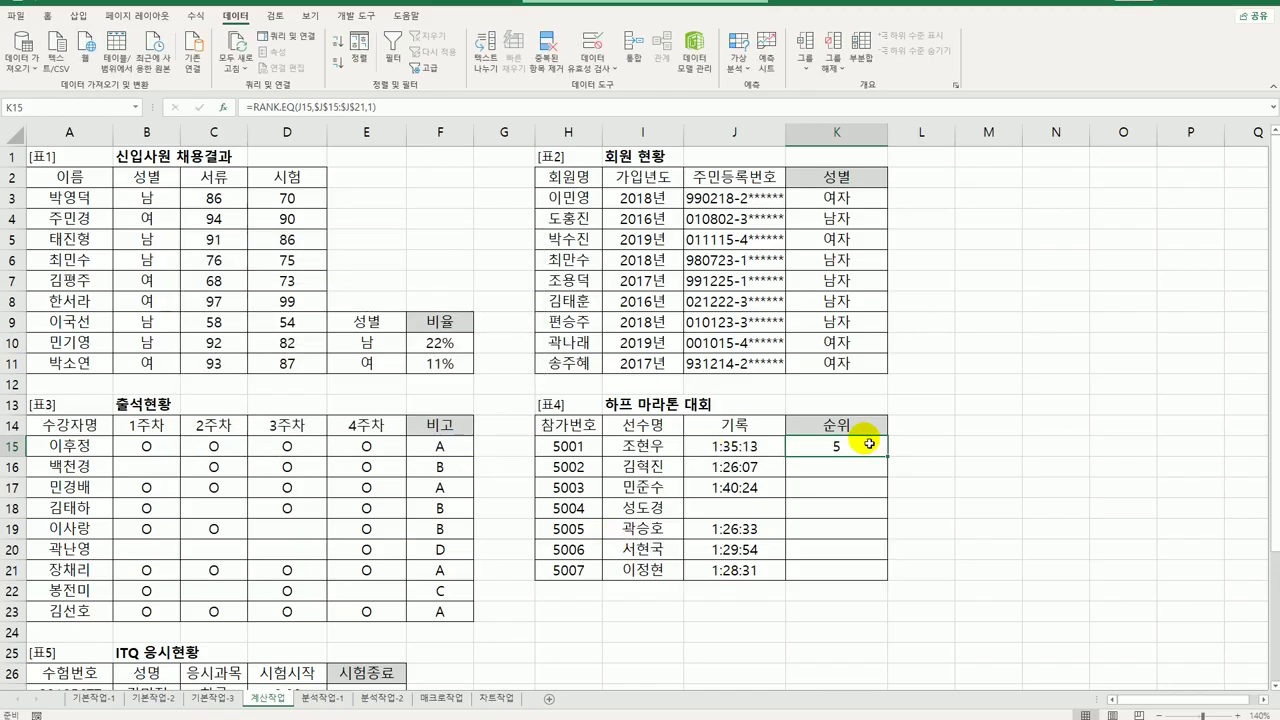
Step: Fill the RANK.EQ formula in K15 down to K21 and check the 순위 results against the 기록 column
drag(887, 456, 884, 587)
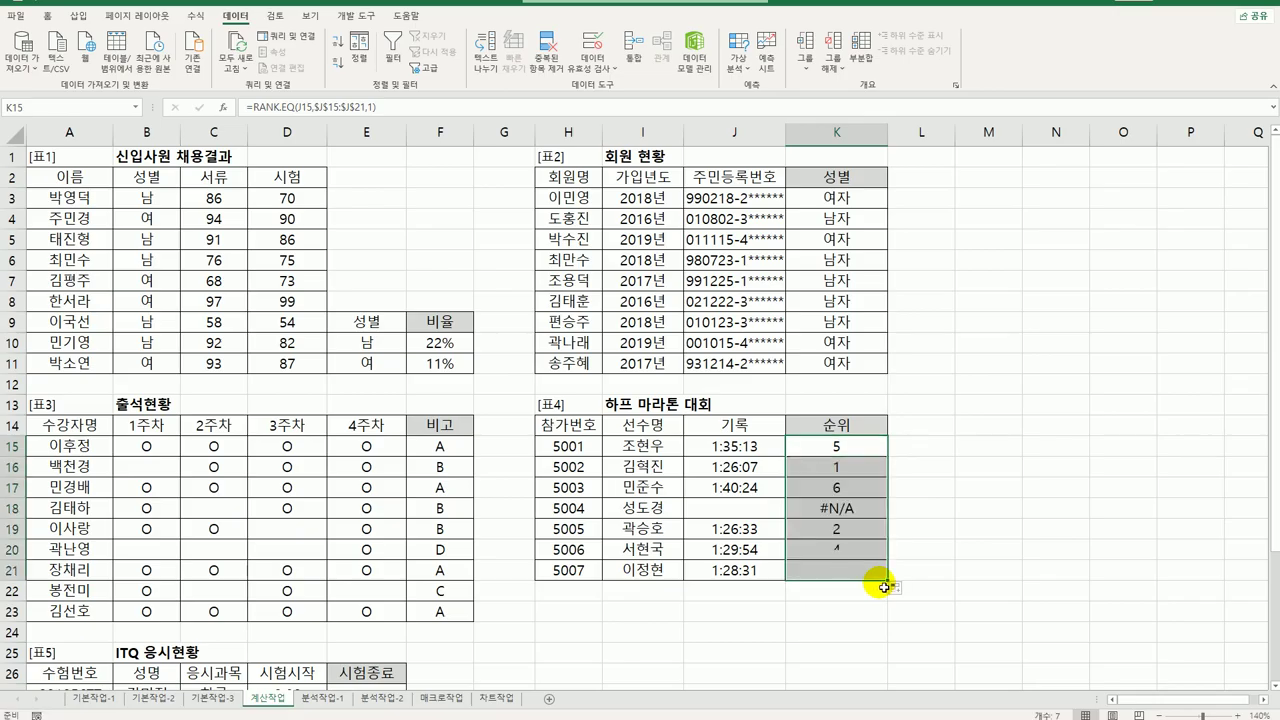
drag(720, 467, 815, 470)
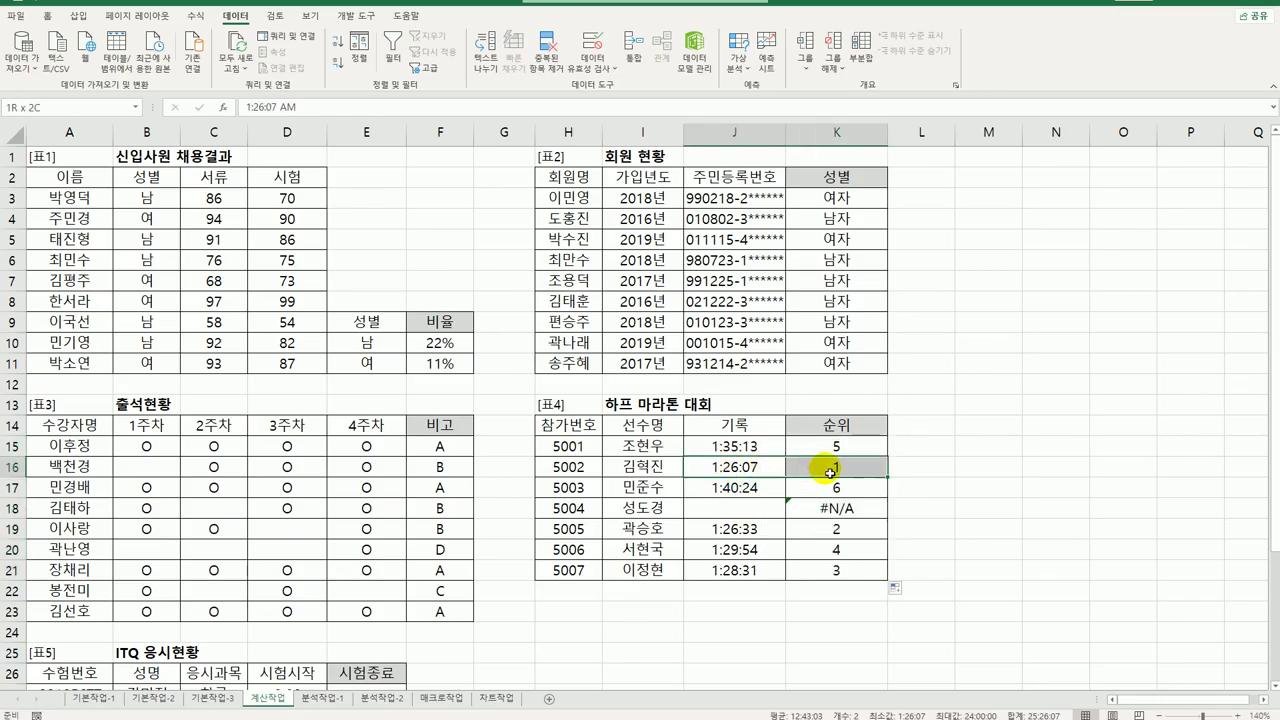
click(838, 468)
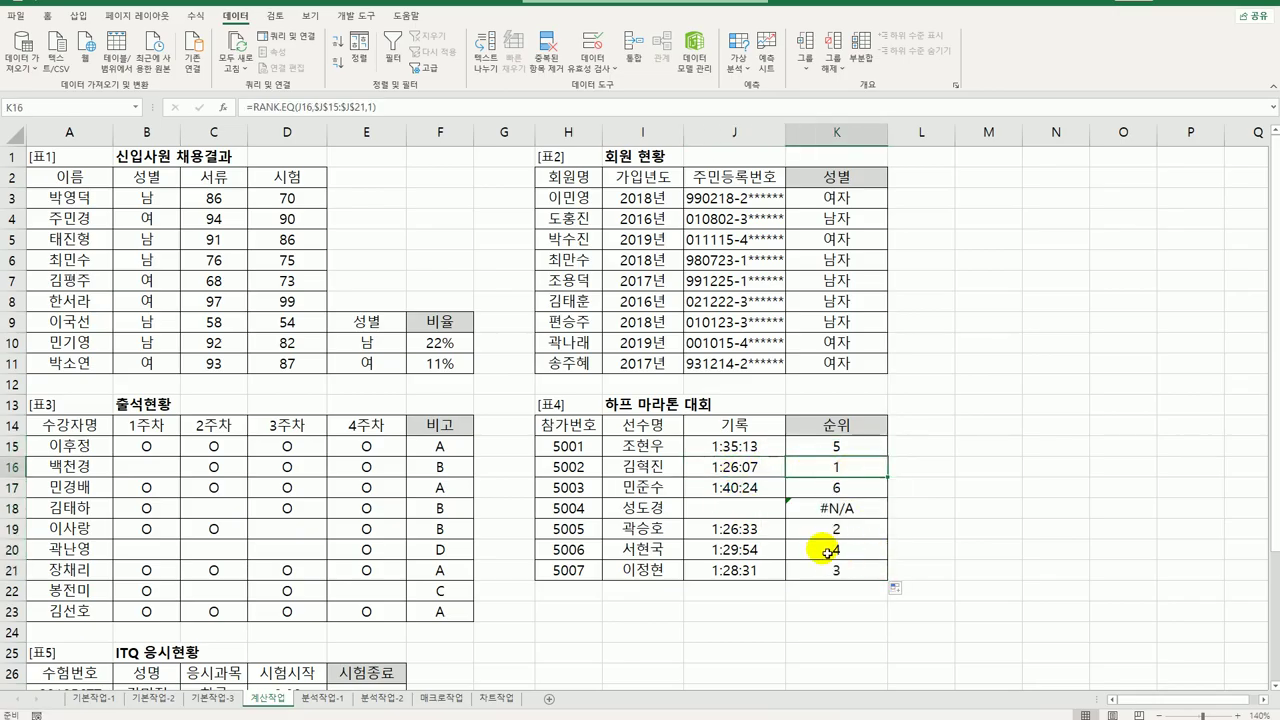
click(748, 503)
click(845, 509)
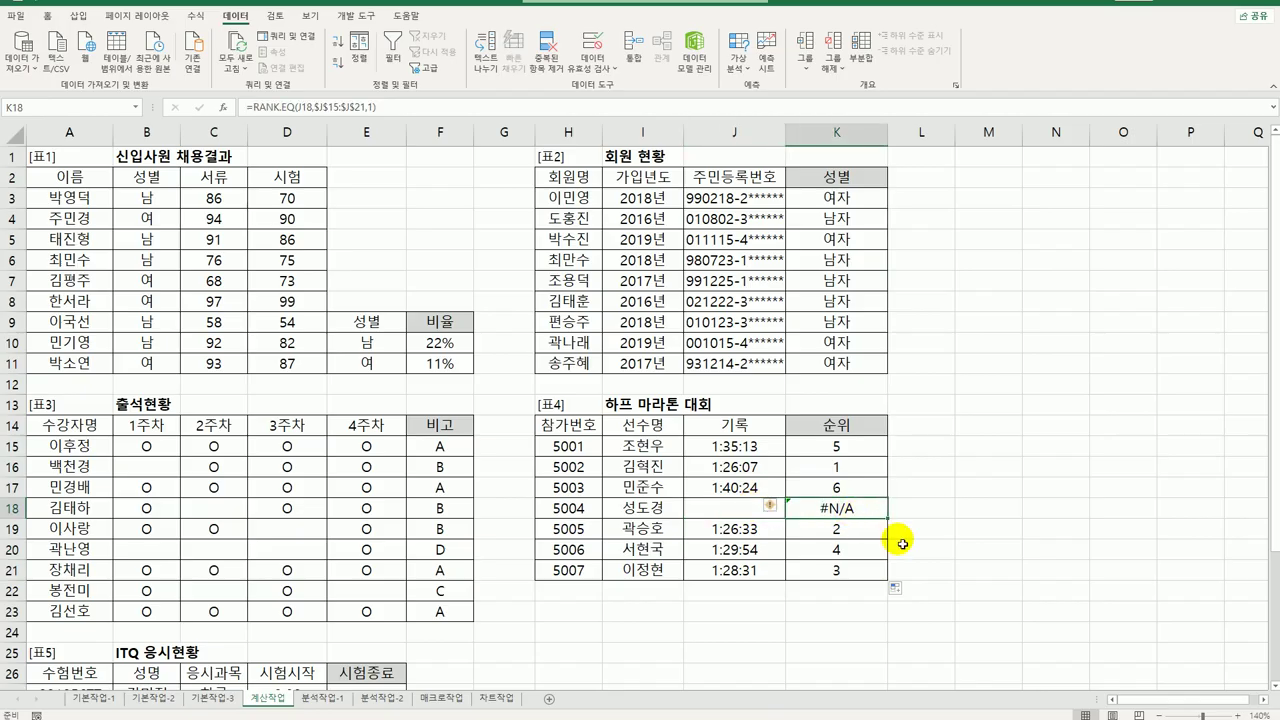
Step: Wrap the RANK.EQ formula in K15 in an IFERROR function that returns "실격" on an error
click(865, 450)
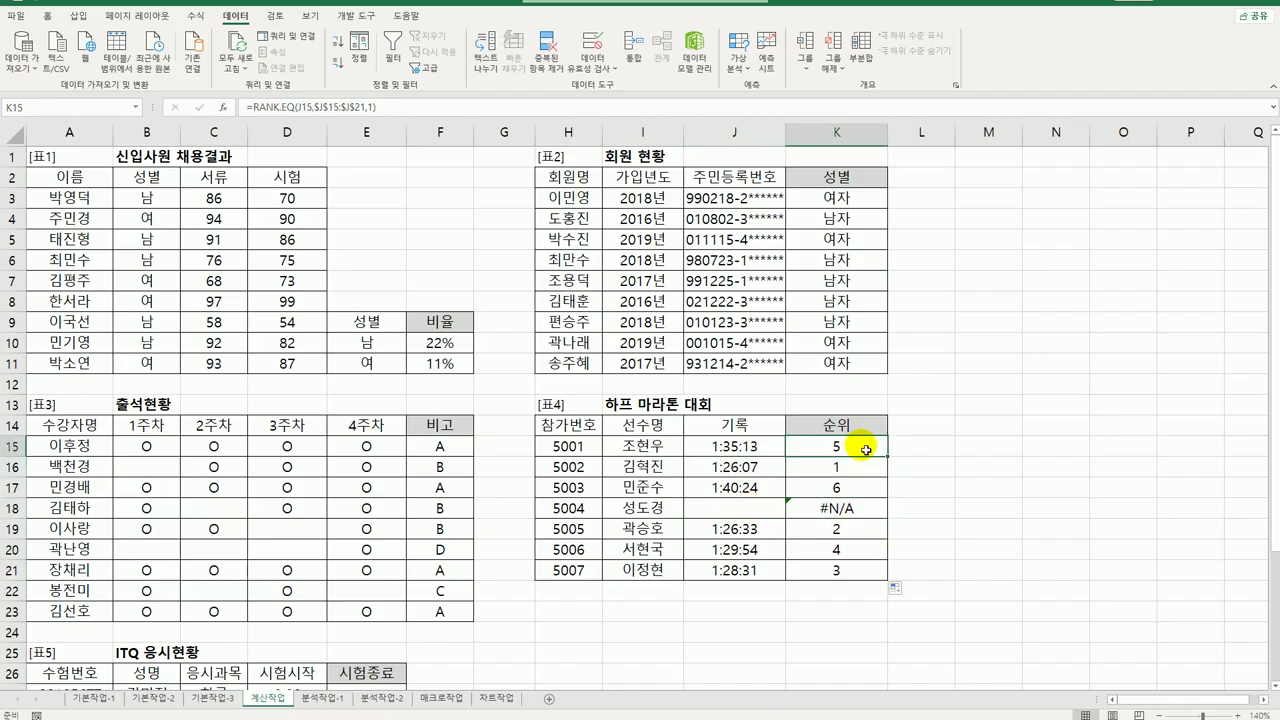
double_click(865, 450)
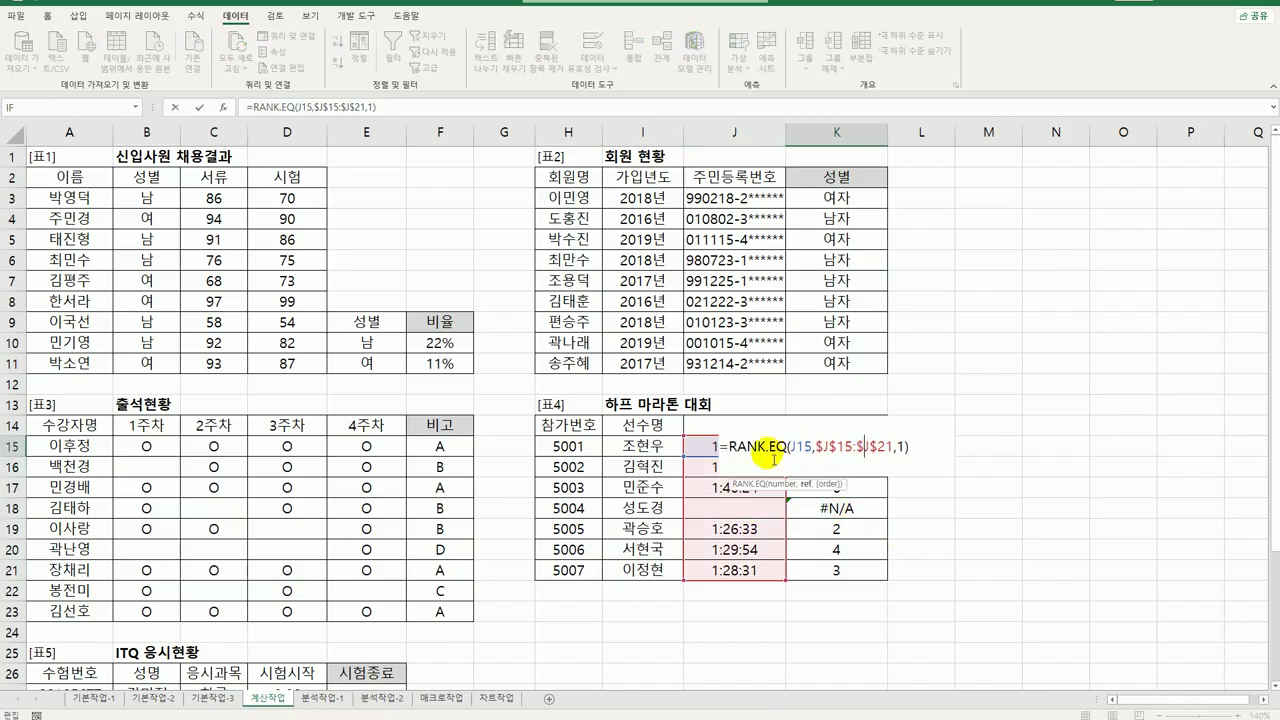
text(IF)
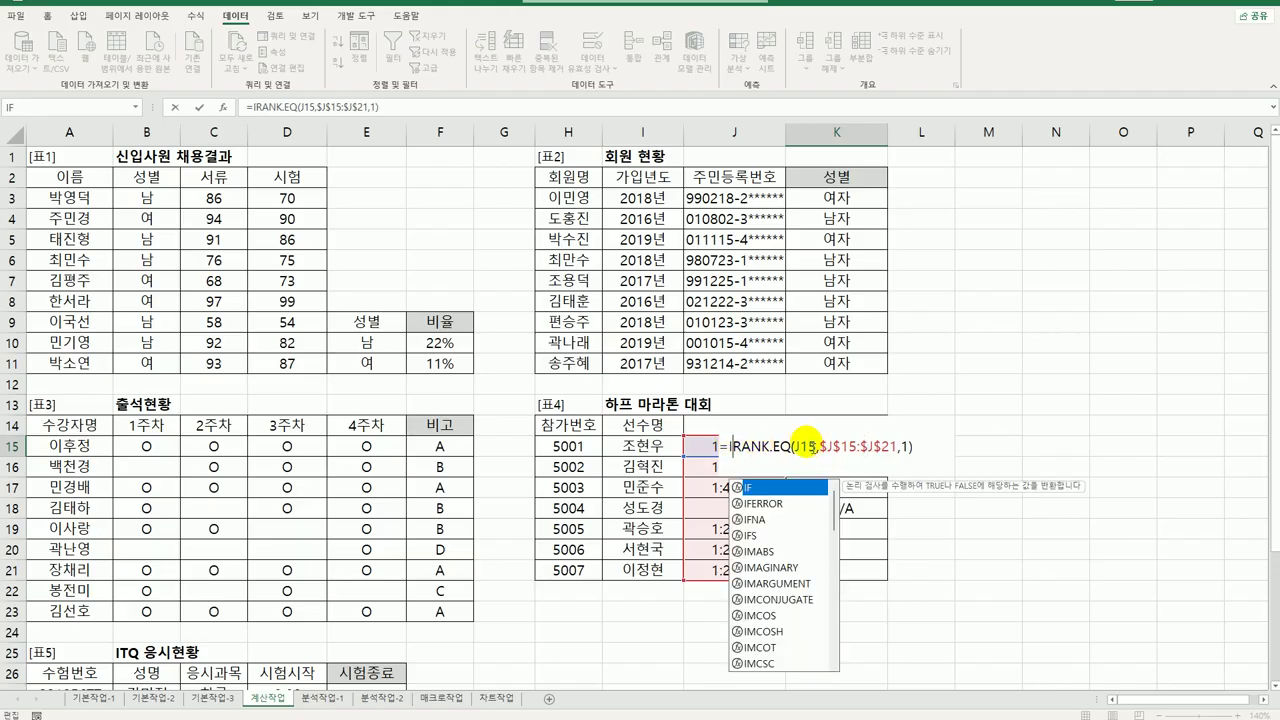
key(Down)
key(Tab)
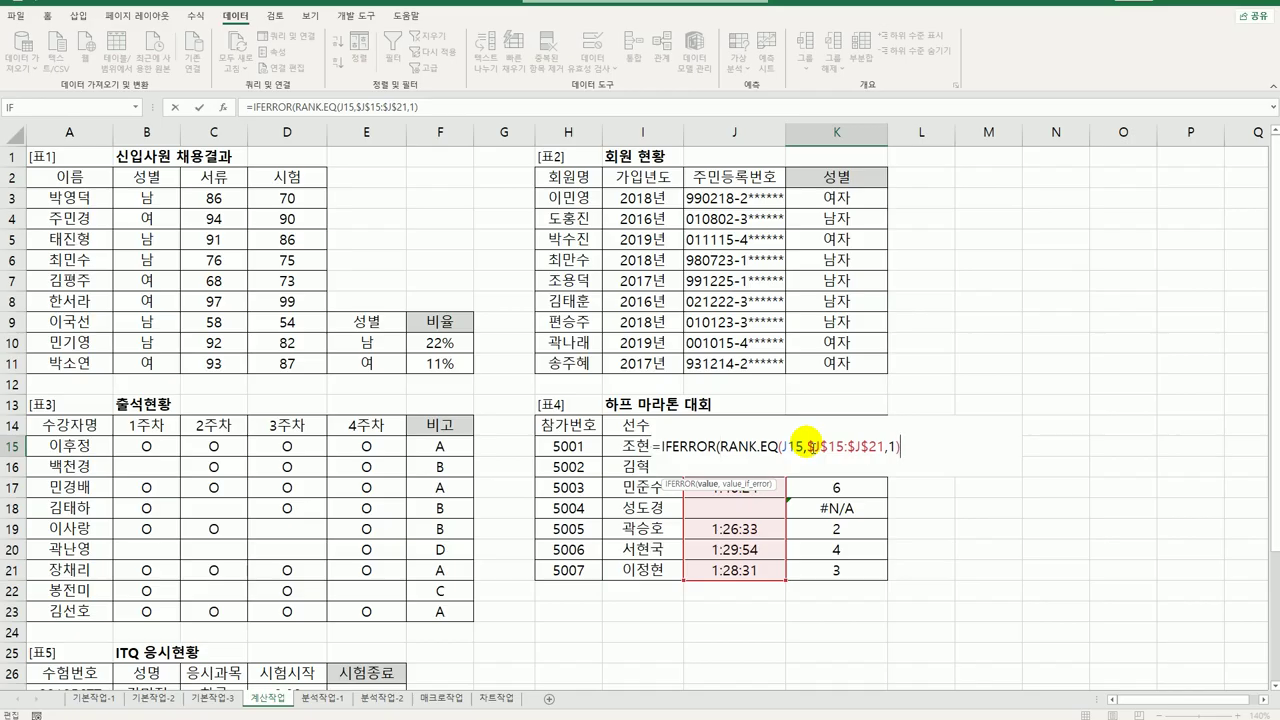
text(,"실격"))
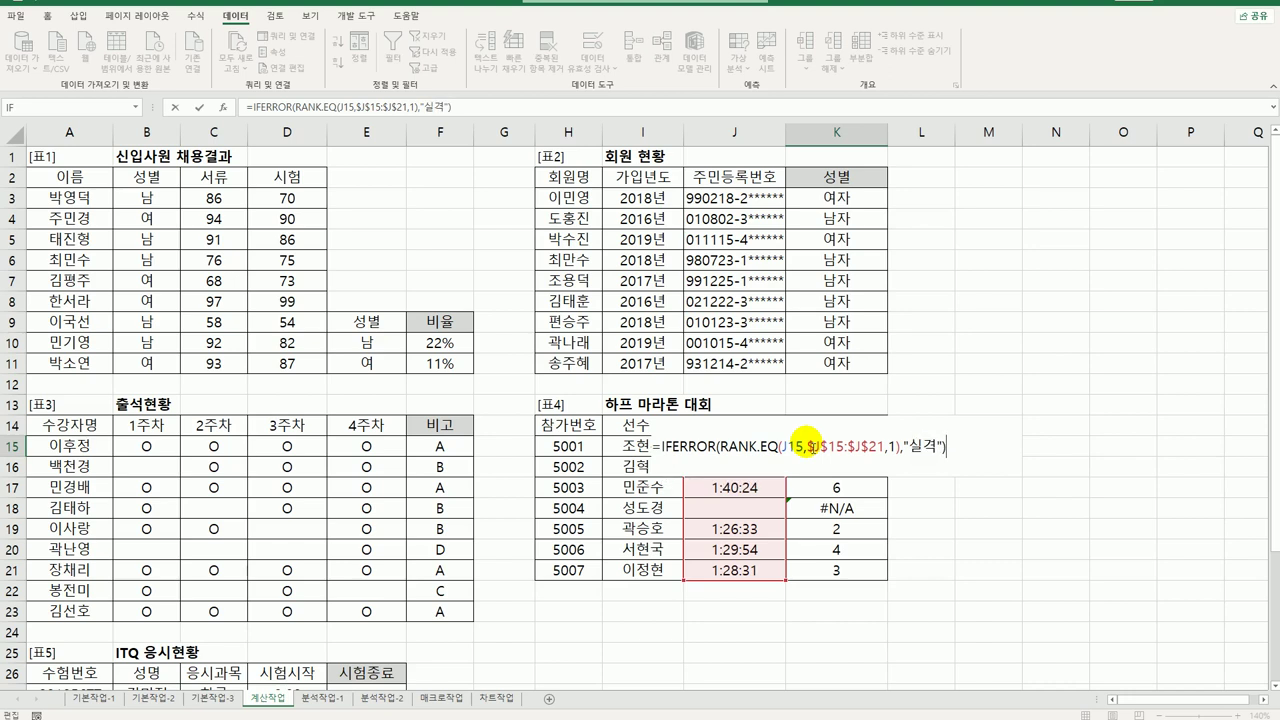
key(Return)
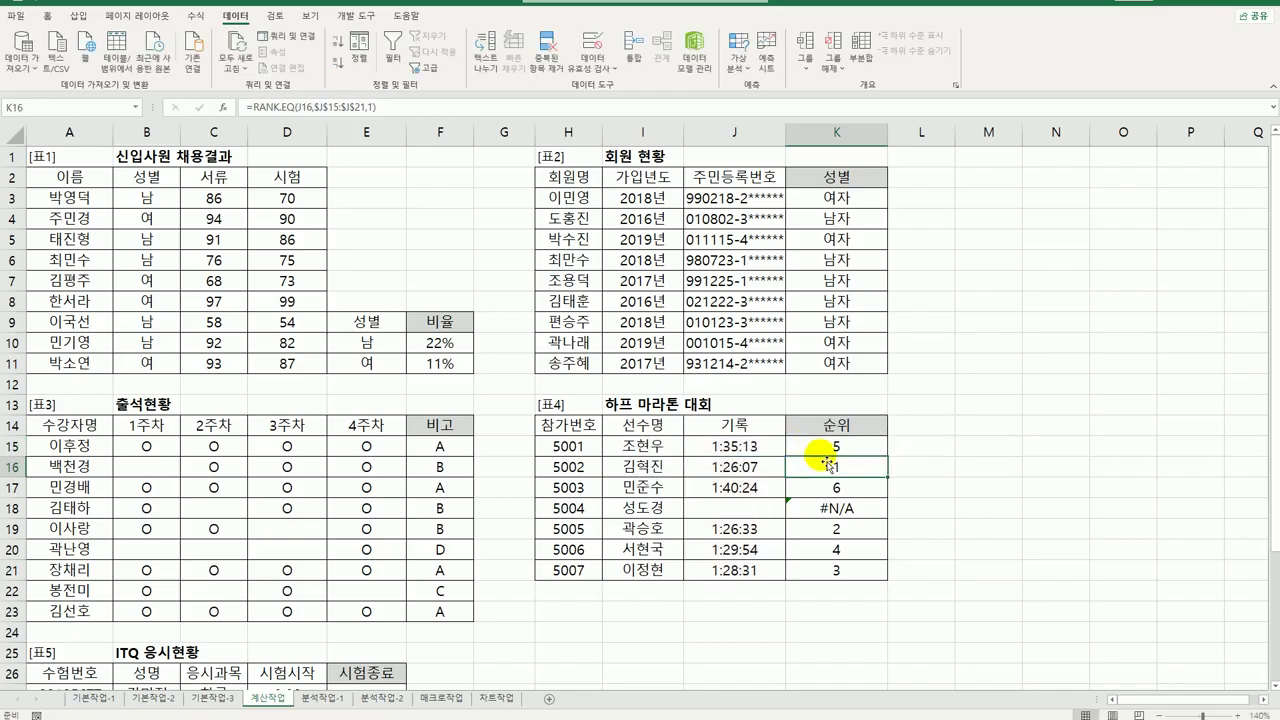
Step: Fill the IFERROR formula in K15 down to K21 in the 순위 column of [표4]
click(818, 448)
drag(895, 458, 887, 580)
Step: Examine the 수험번호 and 시험시작 columns of [표5] that the 시험종료 calculation in E27 depends on
scroll(205, 425, down, 6)
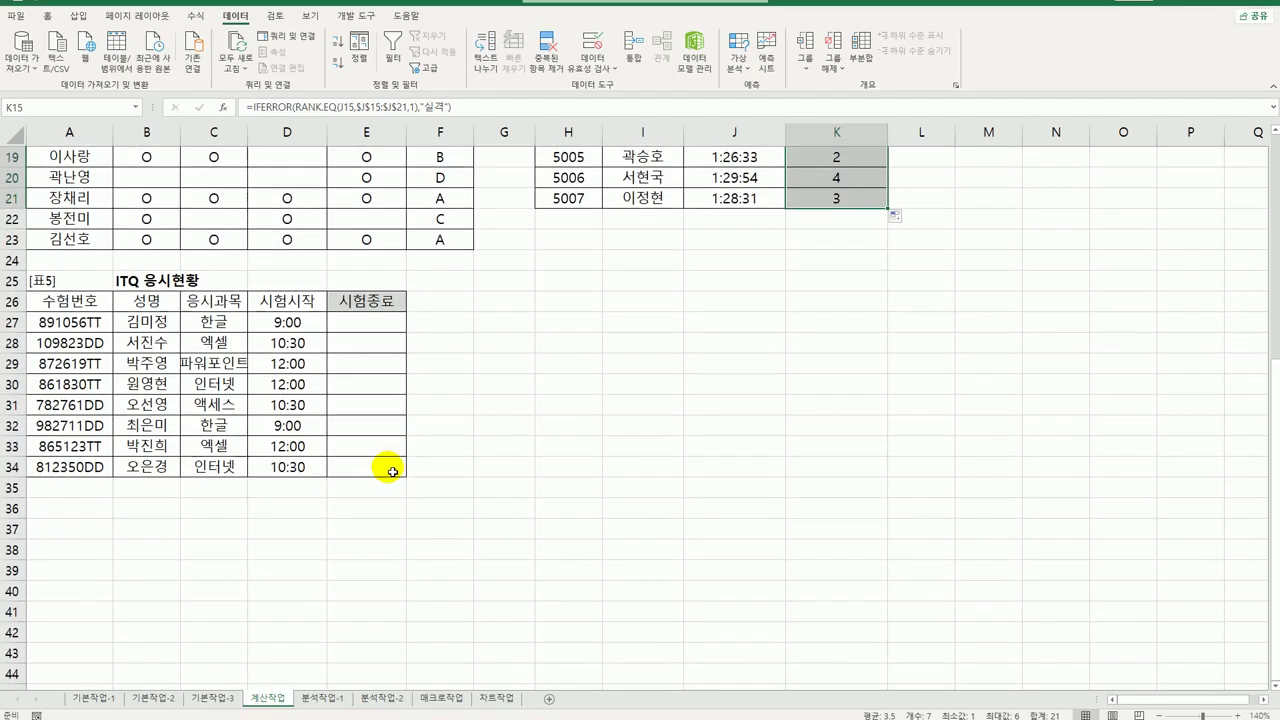
click(355, 328)
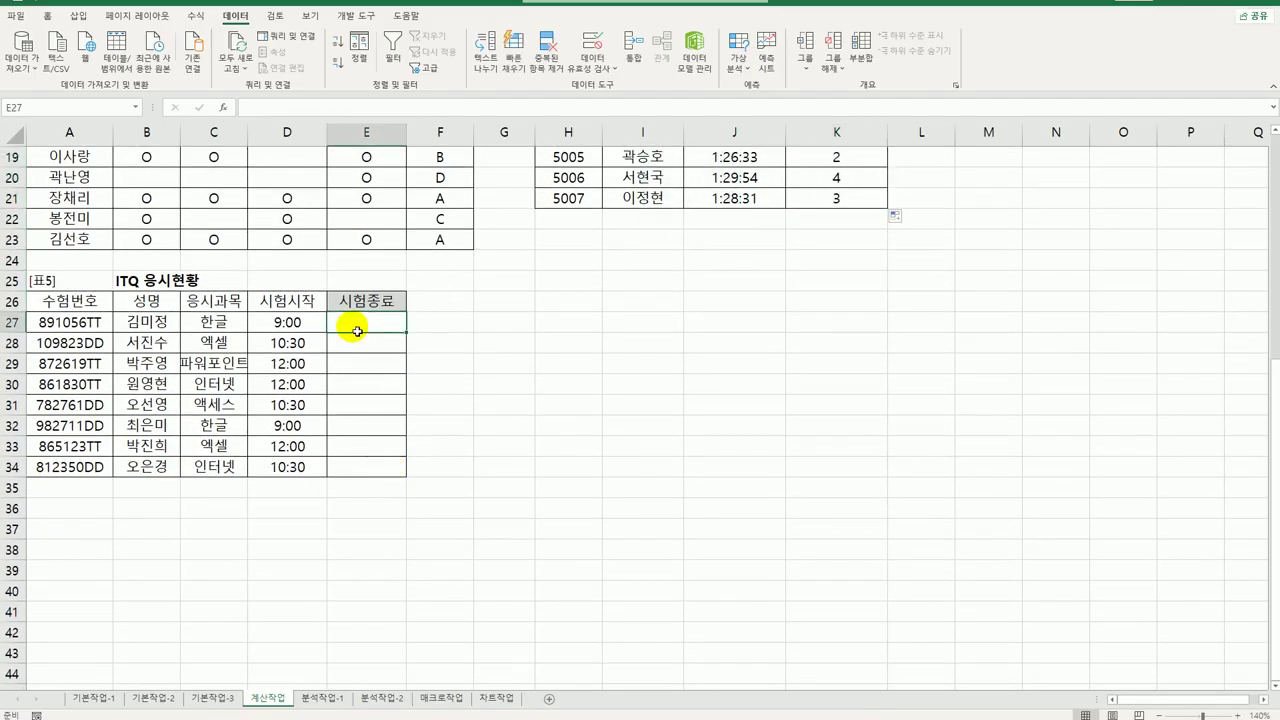
drag(95, 322, 88, 467)
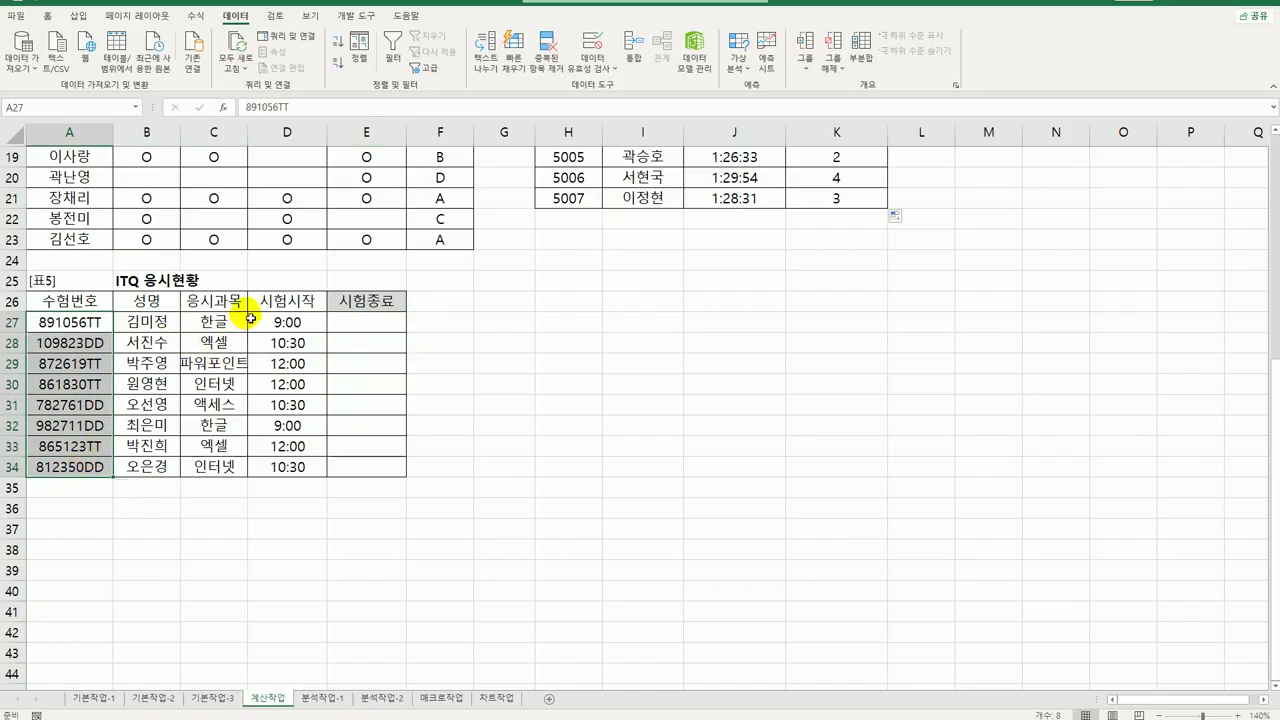
drag(287, 322, 276, 465)
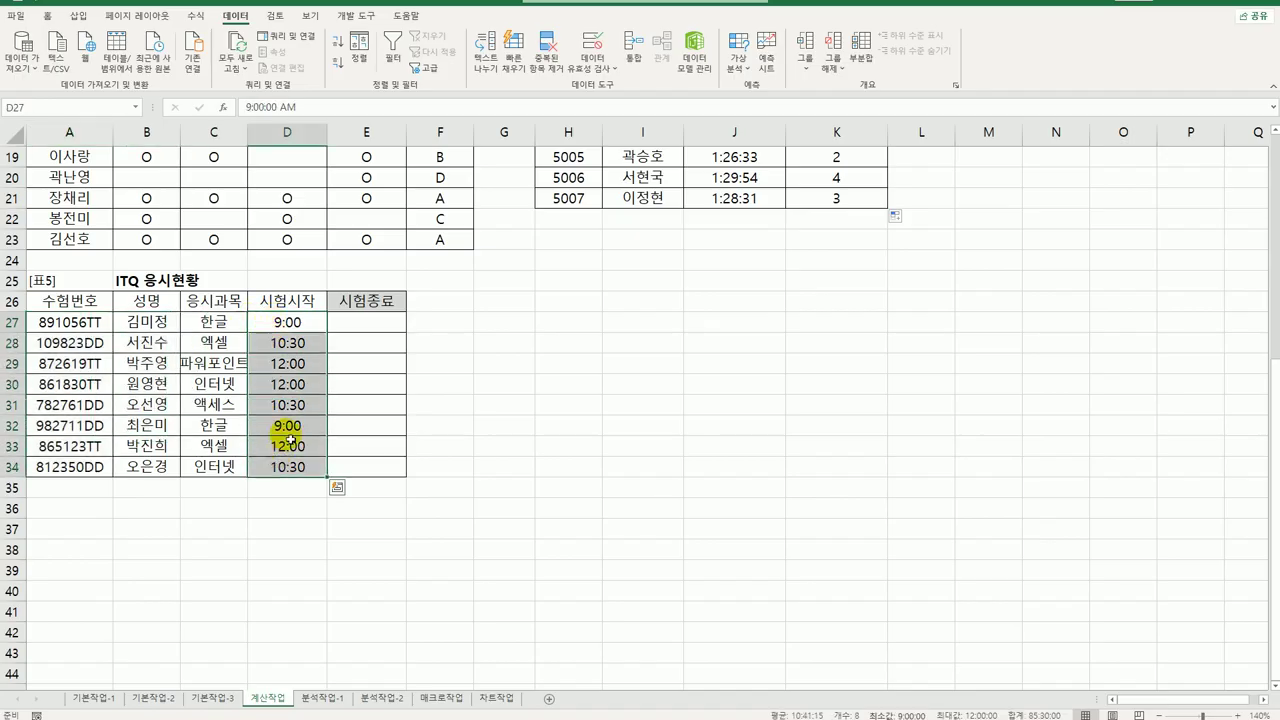
click(358, 322)
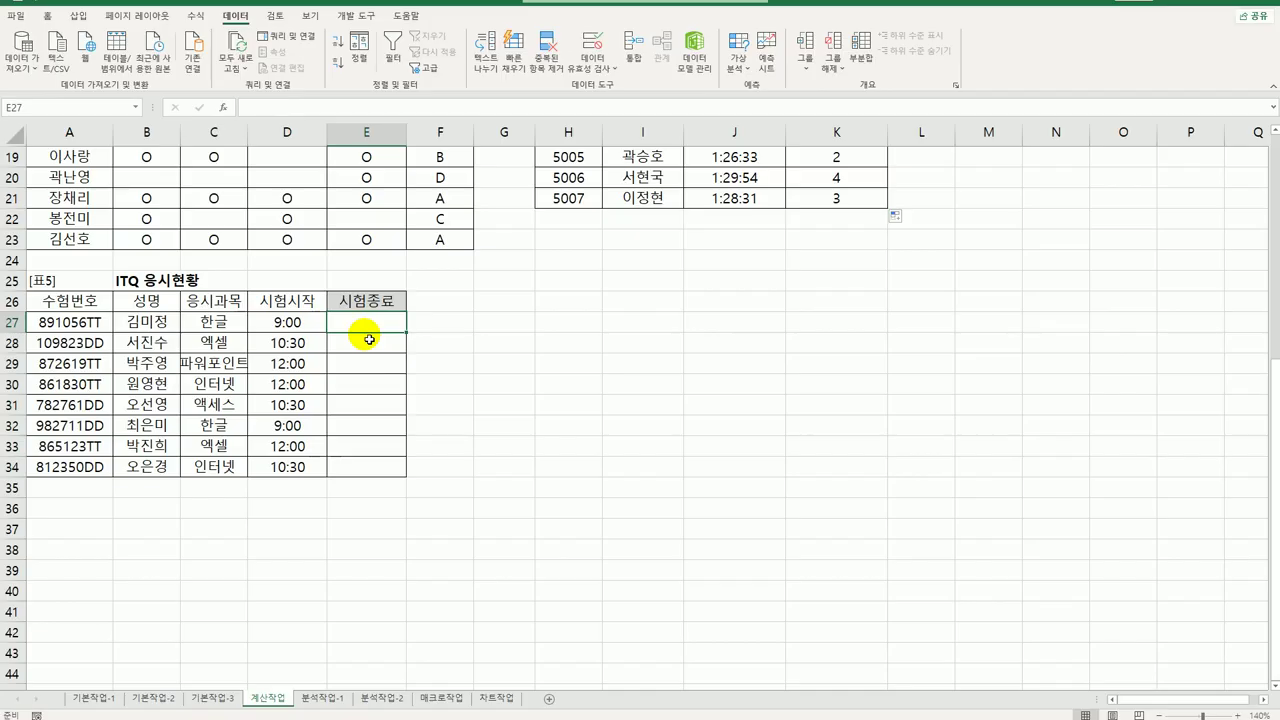
click(312, 322)
click(350, 322)
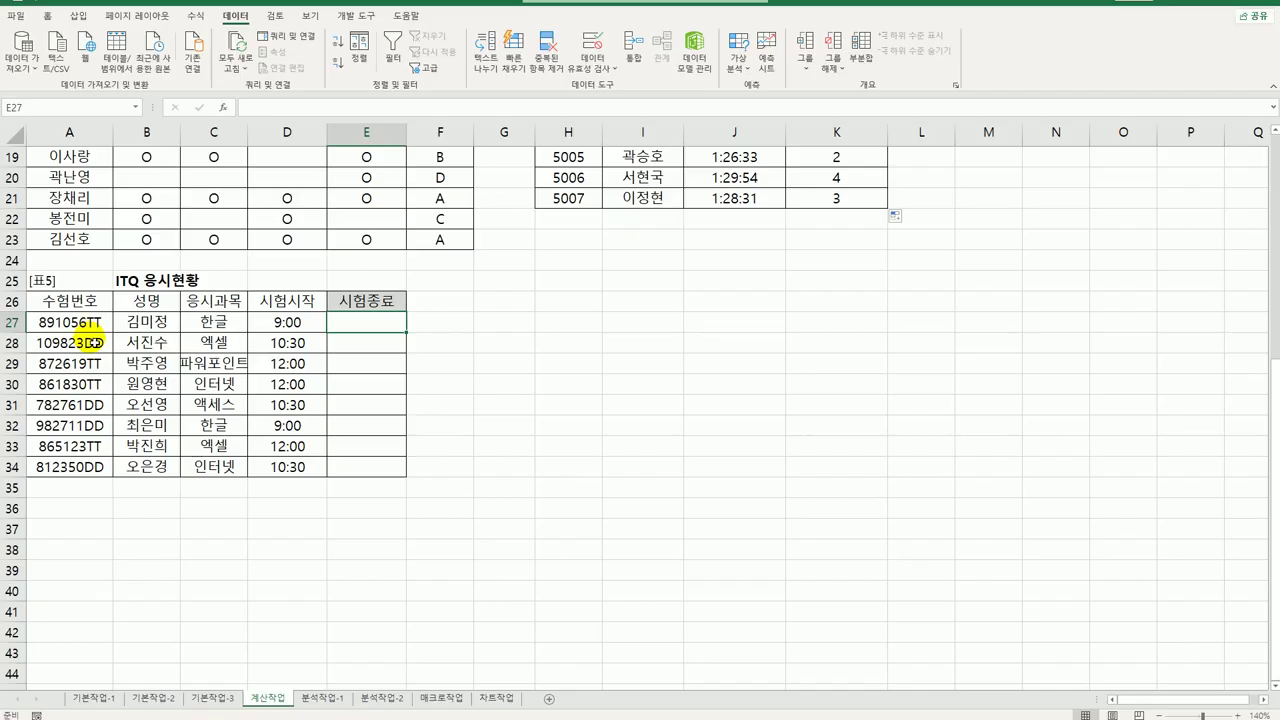
Step: Enter a RIGHT formula in E27 of the 시험종료 column that extracts the last 2 characters of A27
text(=)
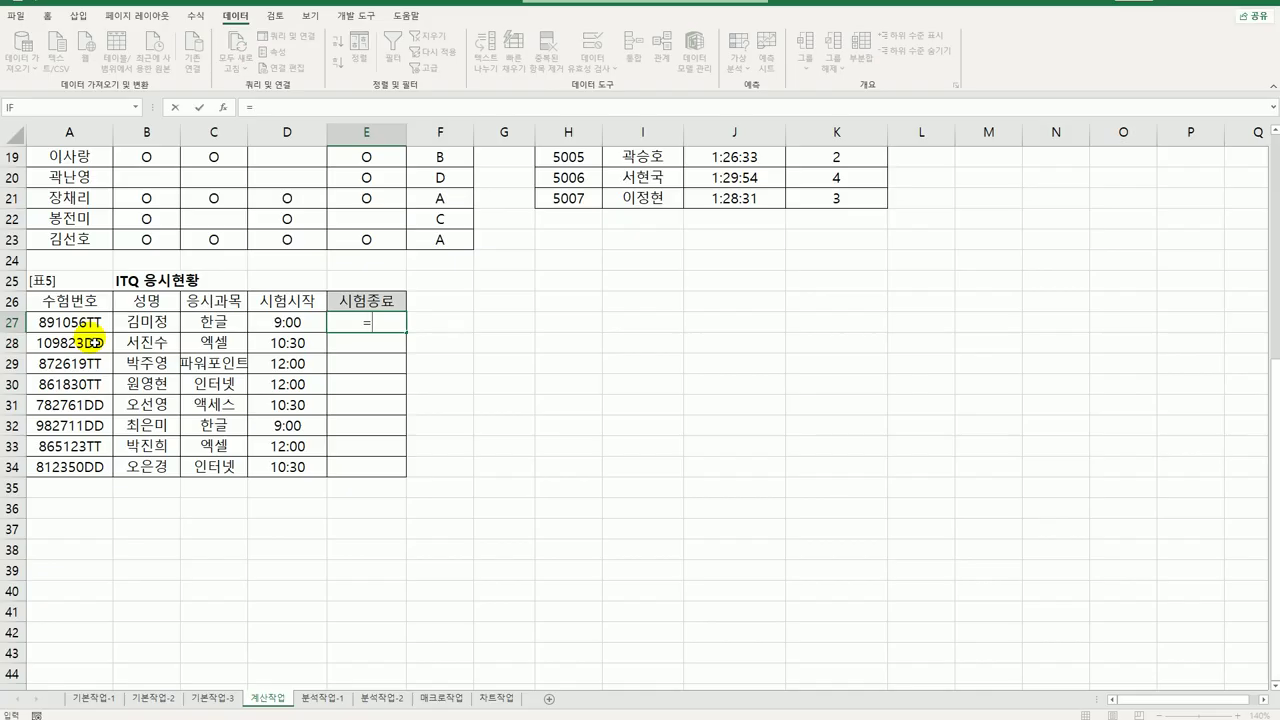
text(RIGHT()
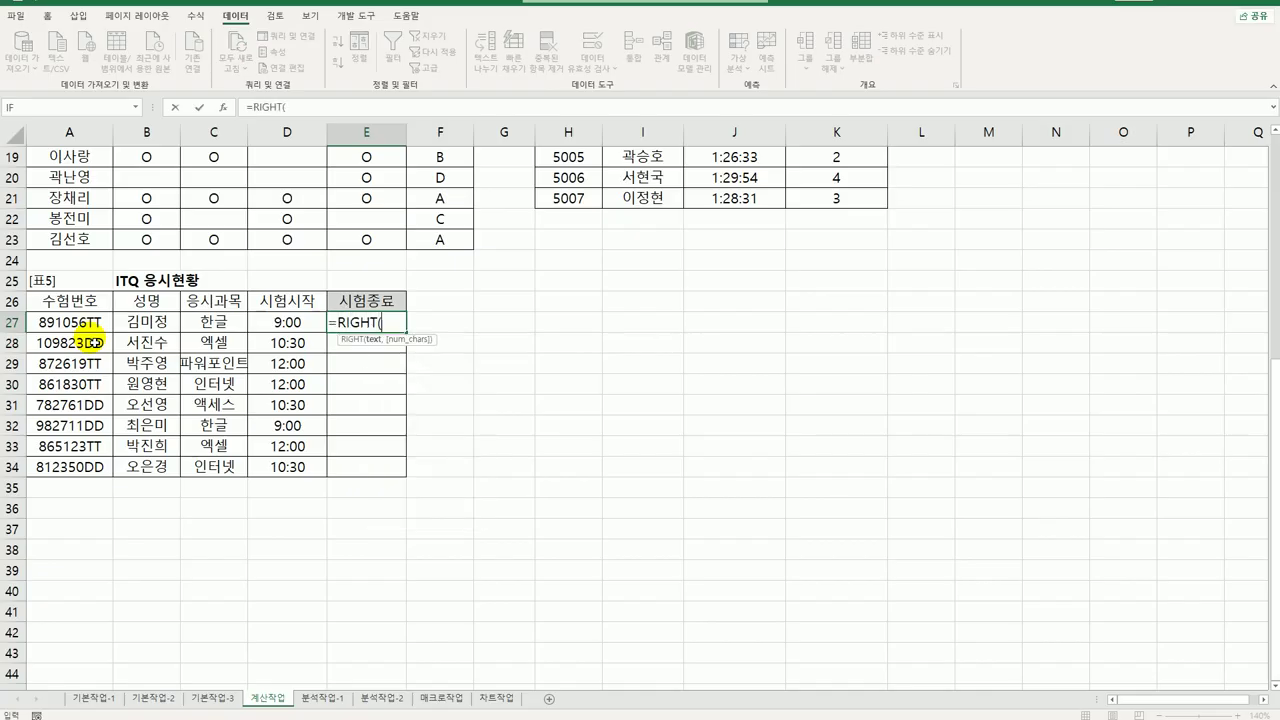
click(100, 322)
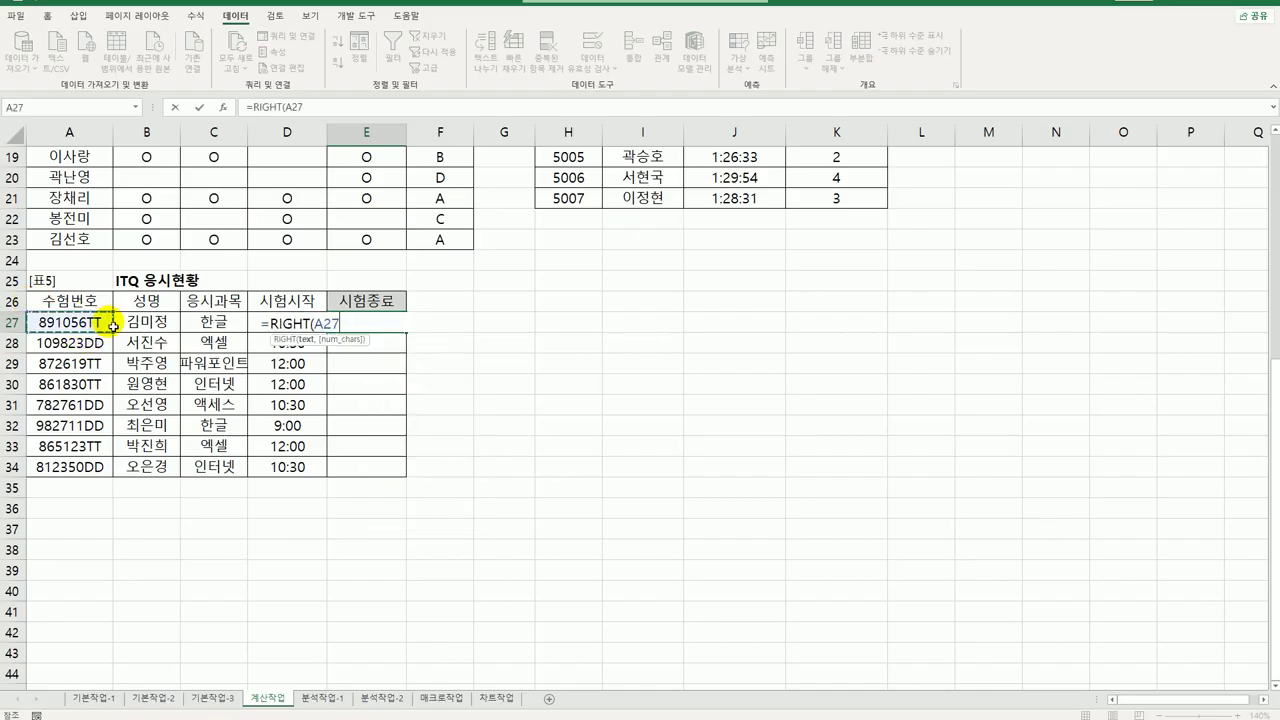
text(,2))
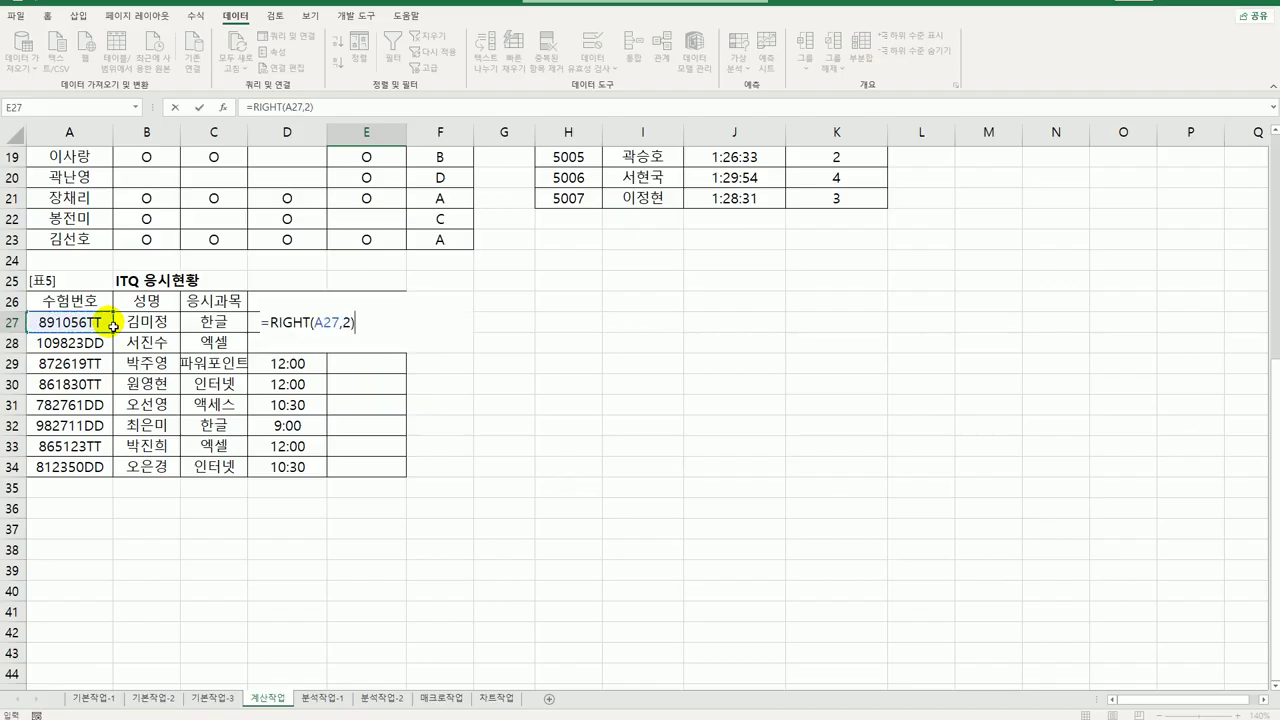
key(Return)
Step: Fill the RIGHT formula in E27 down to E34 to check the extracted characters
click(390, 324)
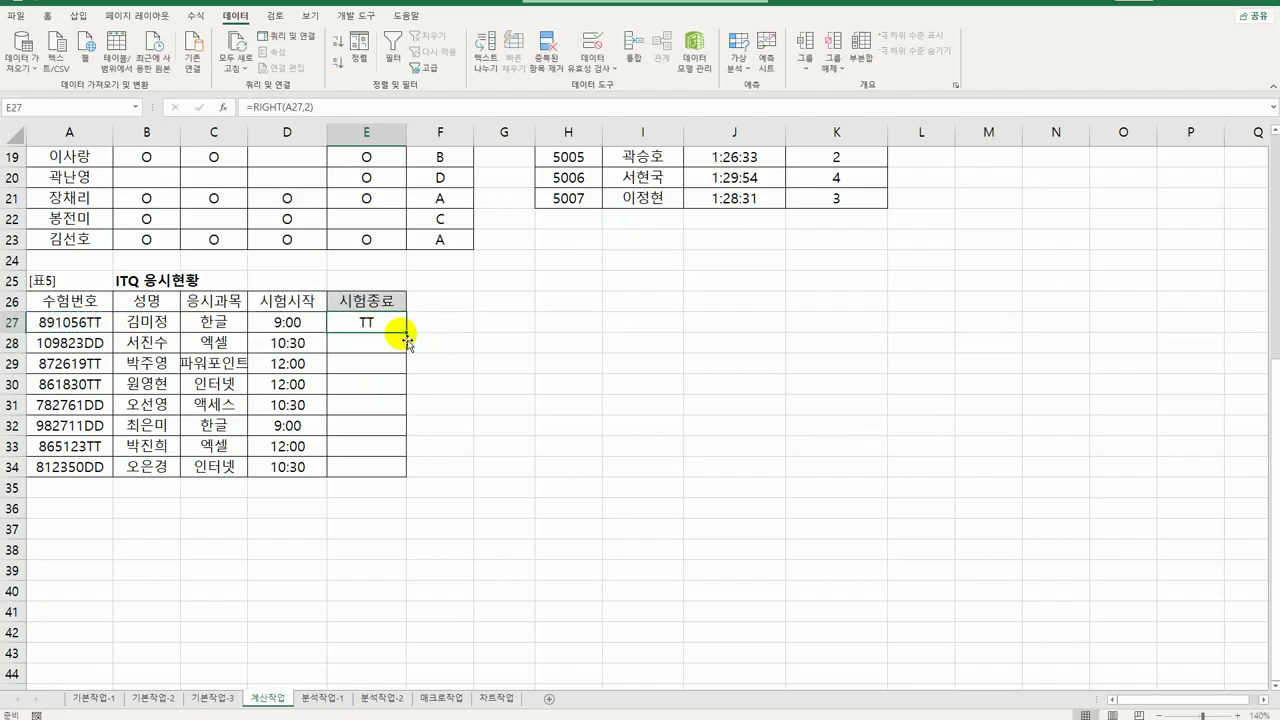
drag(406, 334, 385, 489)
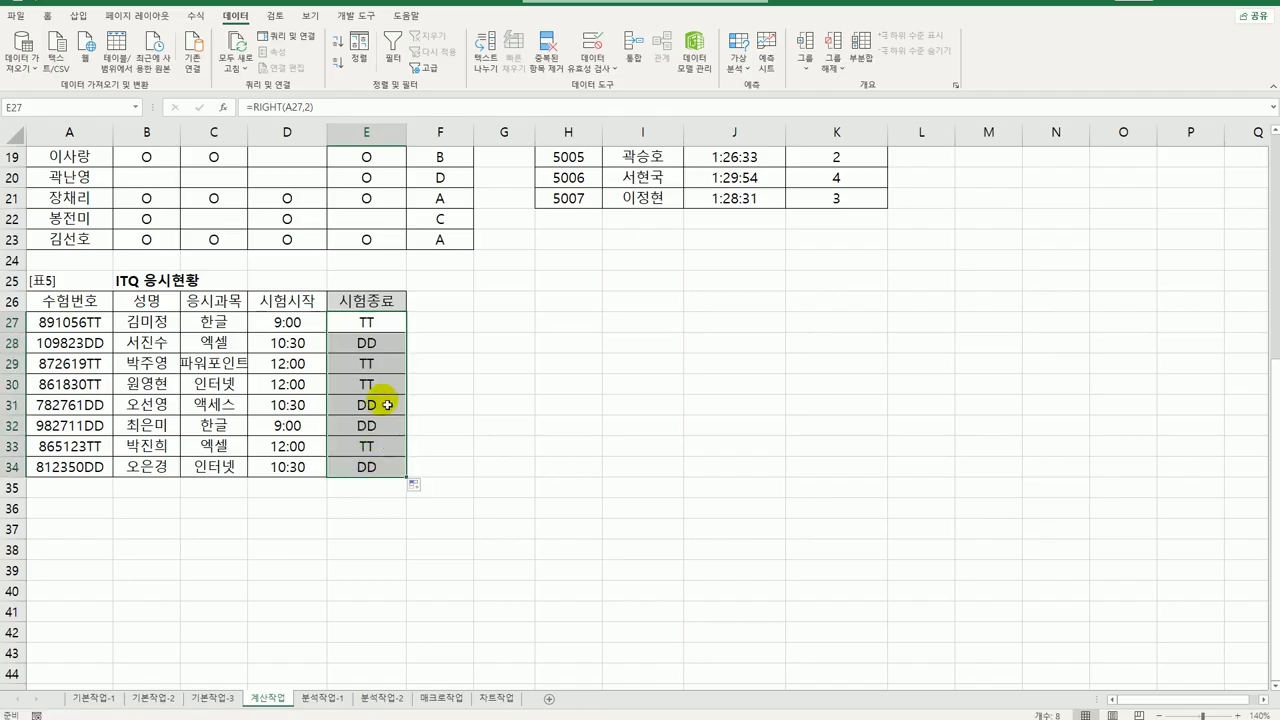
click(378, 327)
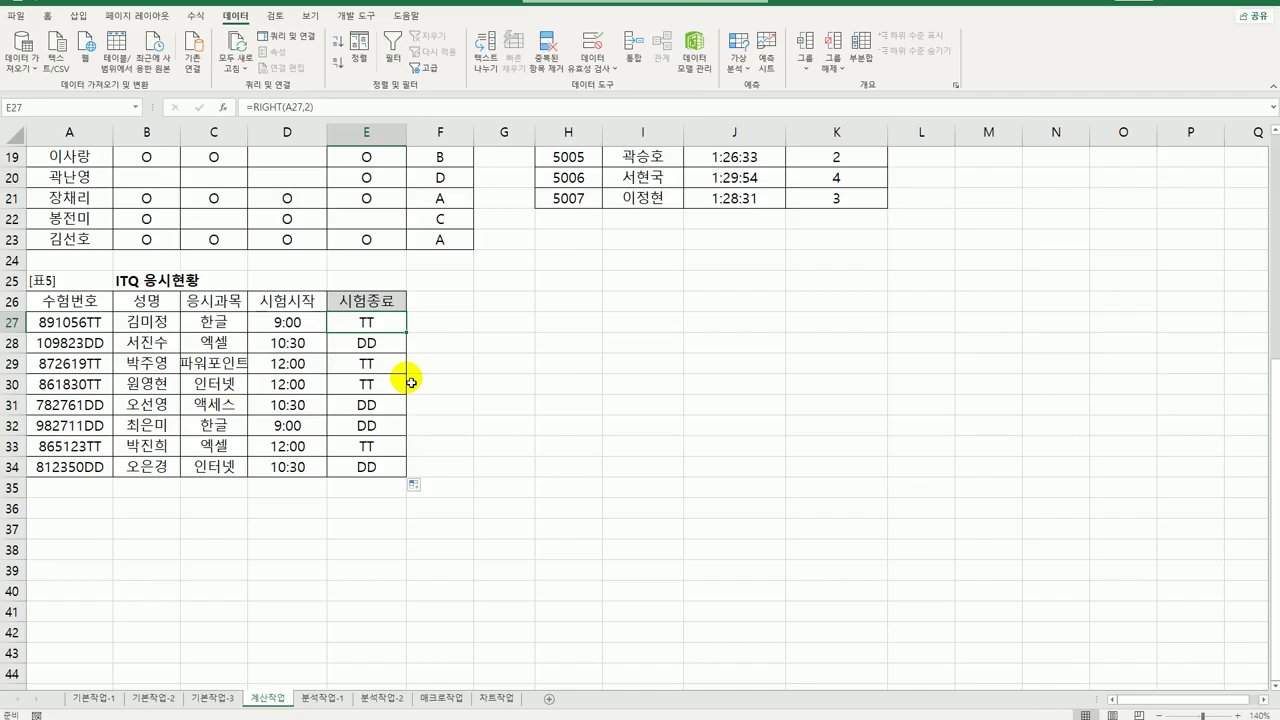
Step: Wrap the RIGHT function in E27 in an IF whose condition tests whether the result equals "TT"
double_click(366, 322)
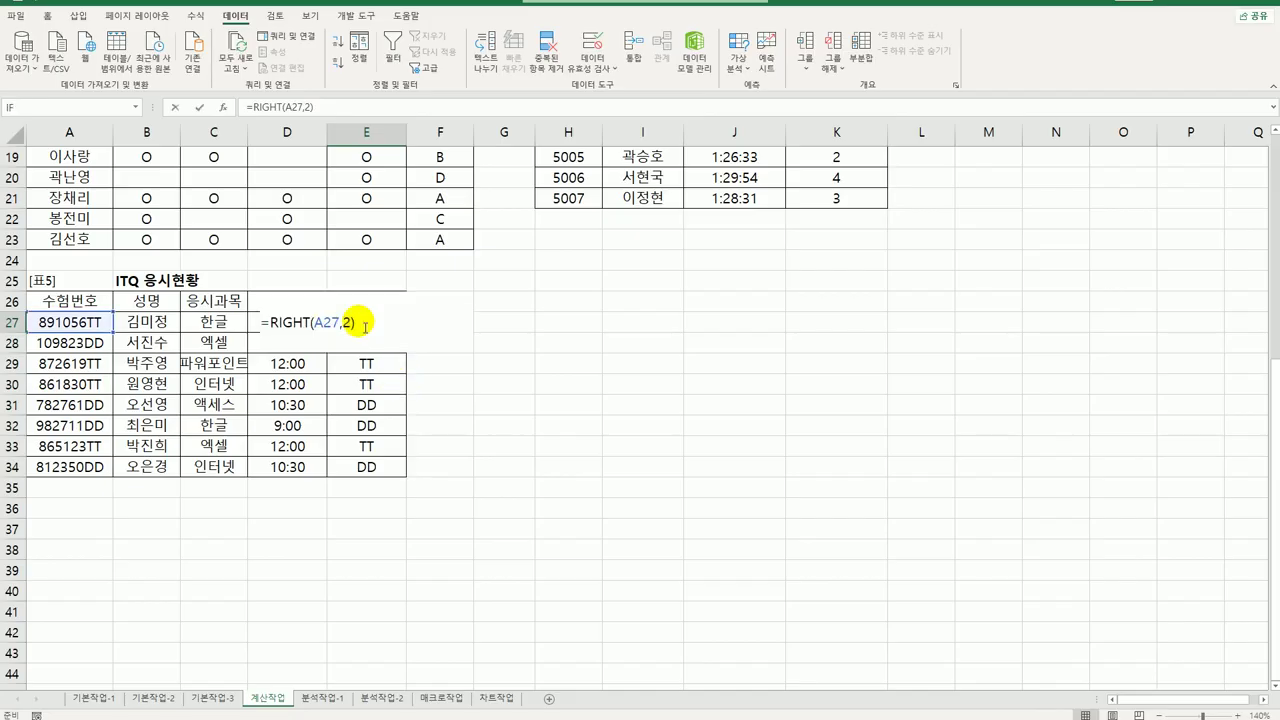
click(270, 322)
text(IF()
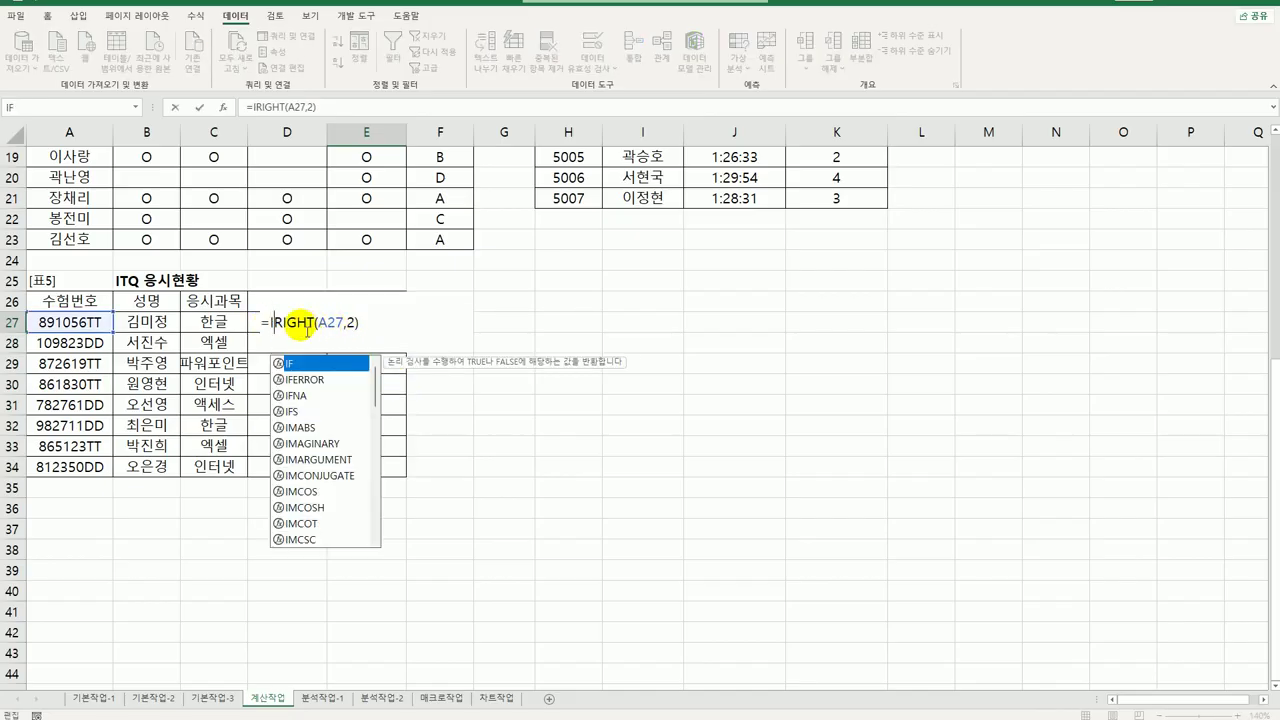
key(End)
text(=)
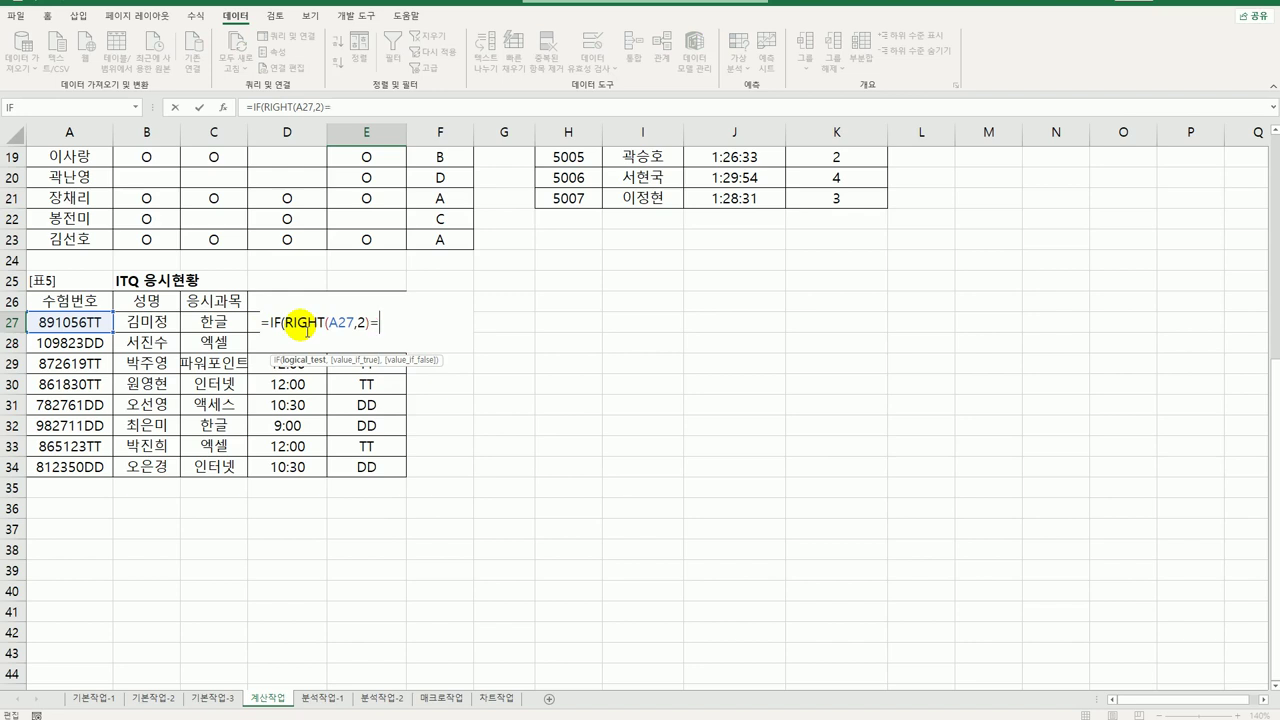
text("TT",)
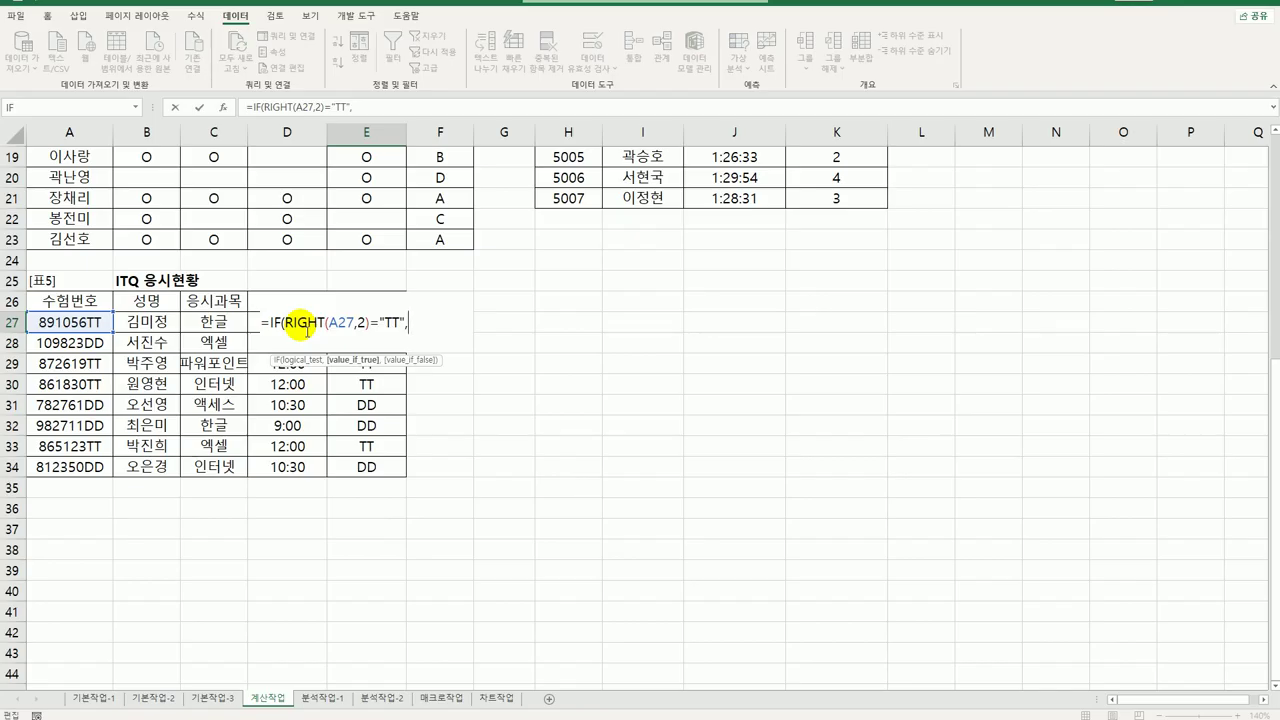
Step: Complete the IF in E27 with TIME(,80,) as the true value and TIME(,60,) as the false value
text(TIME()
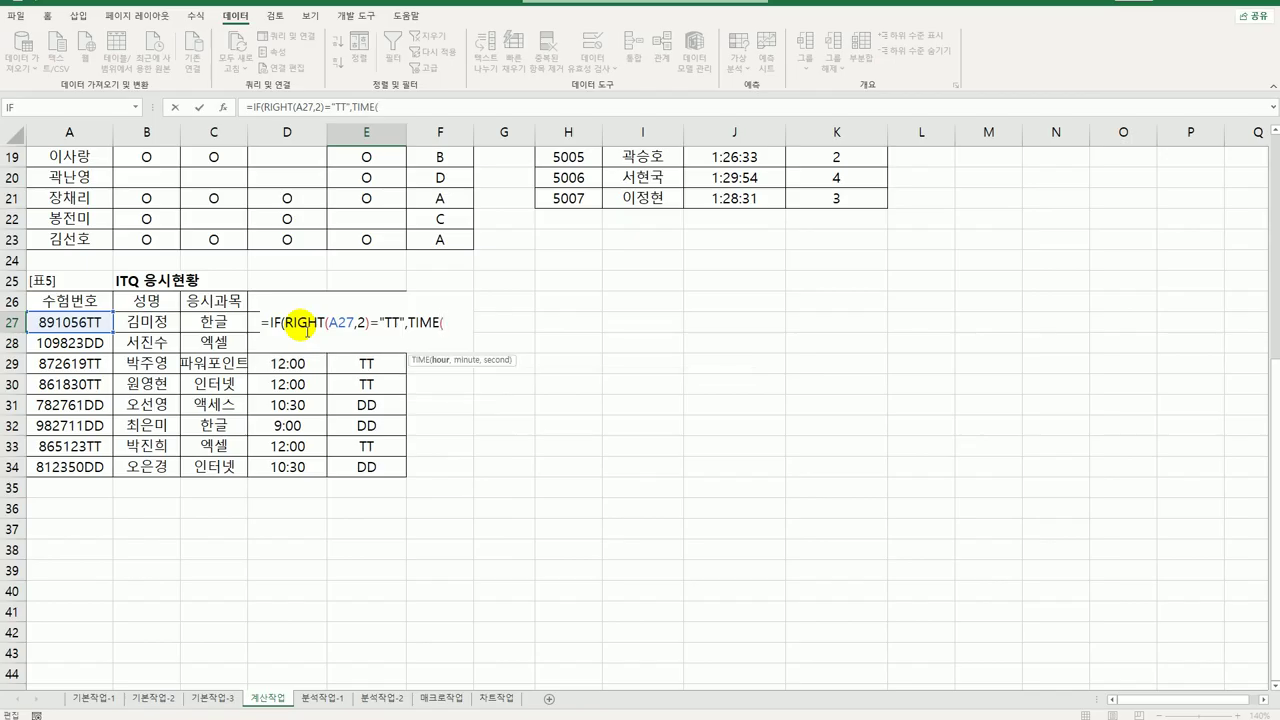
text(,80,))
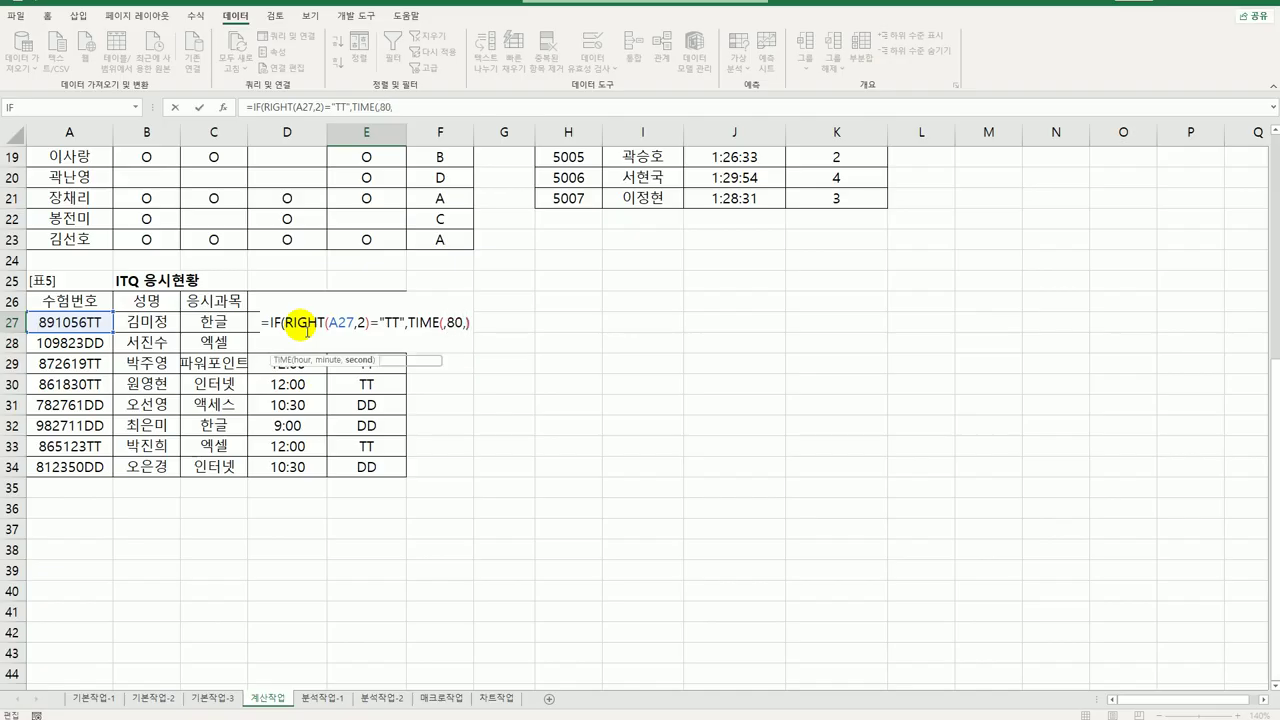
text(,)
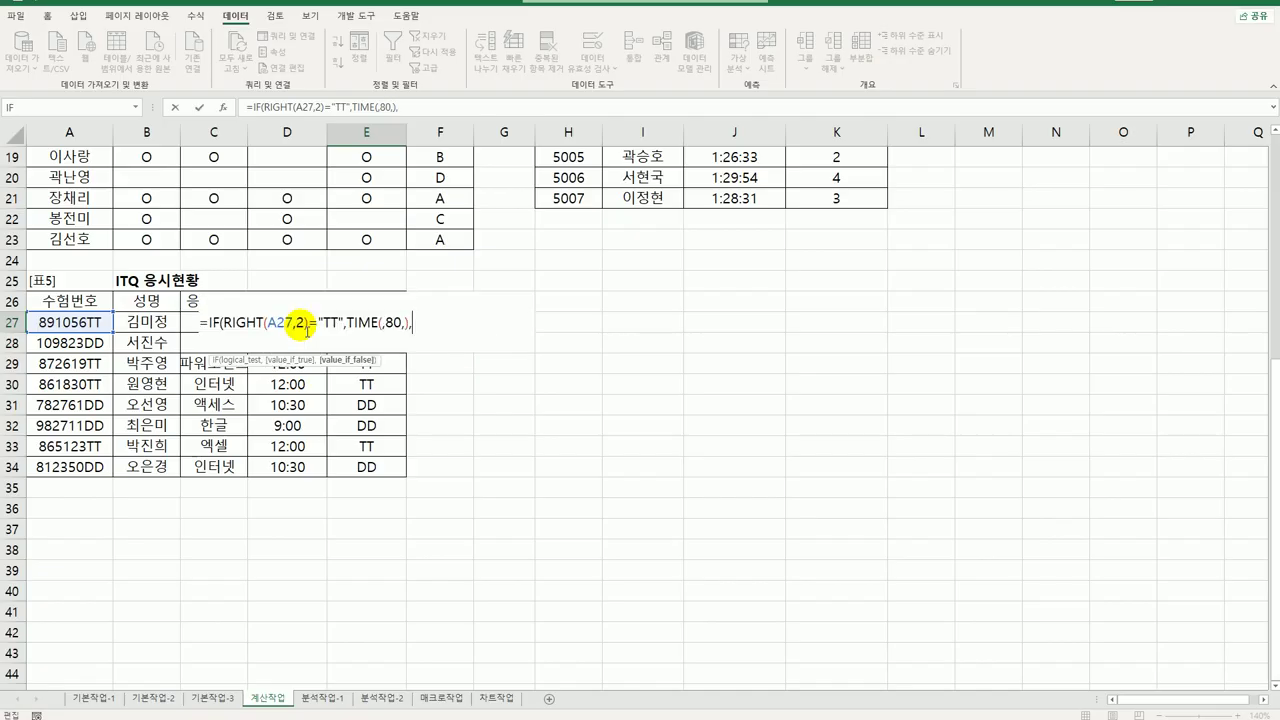
text(TIM)
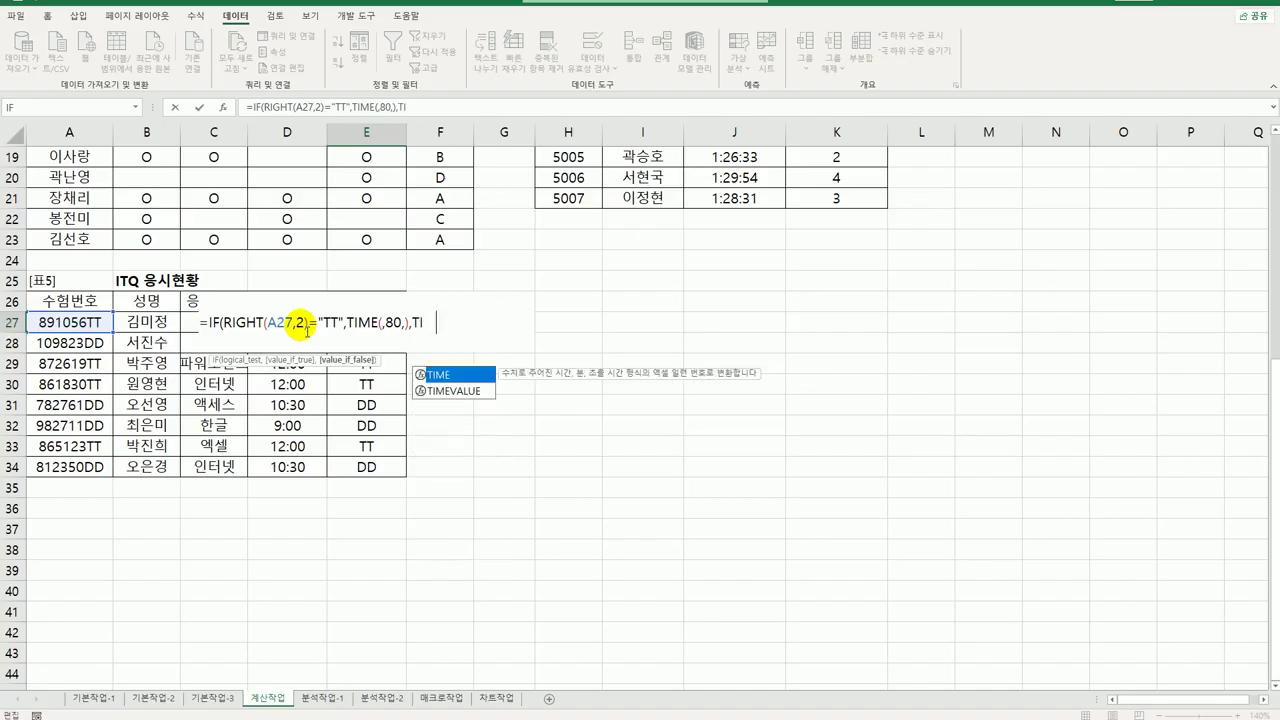
text(E()
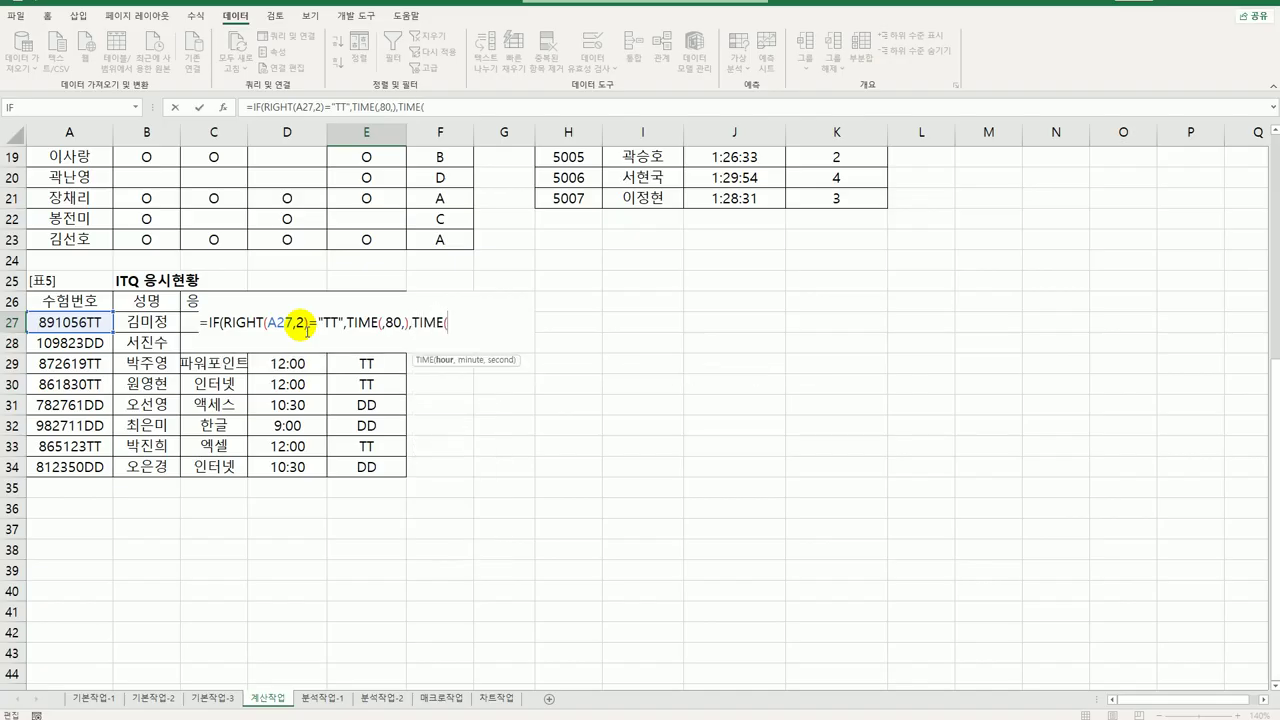
text(,60,))
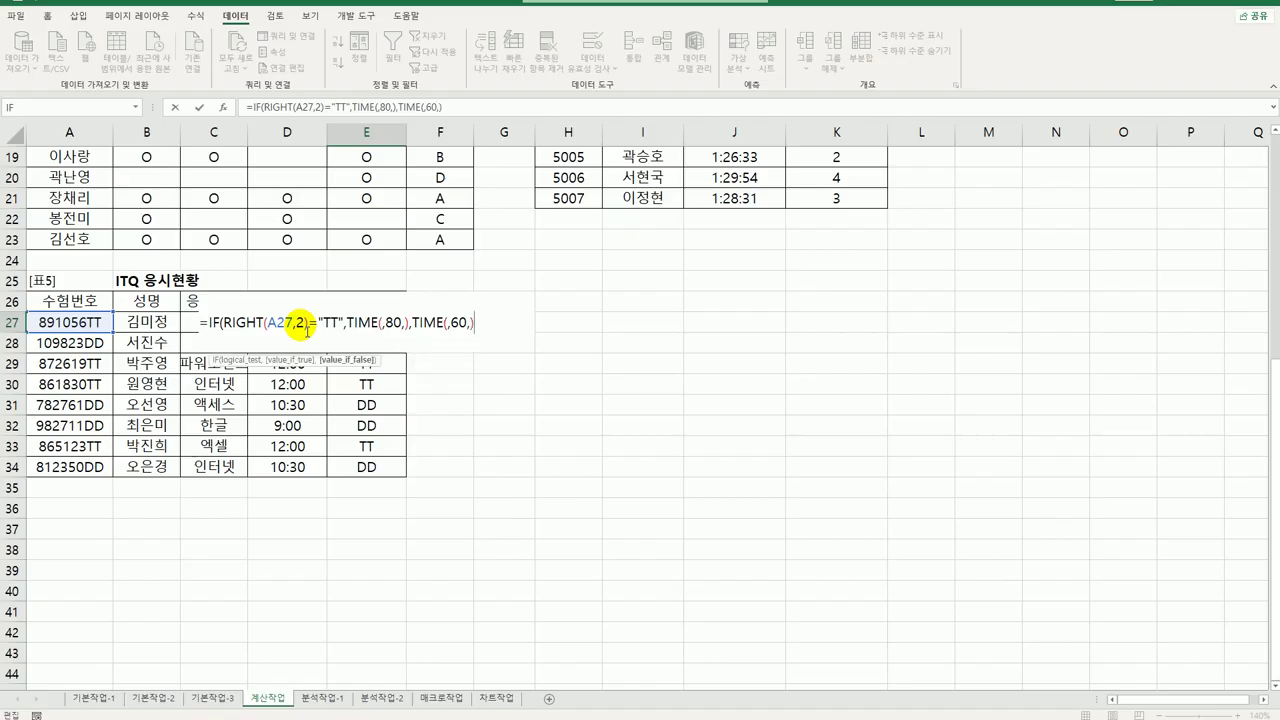
text())
key(Return)
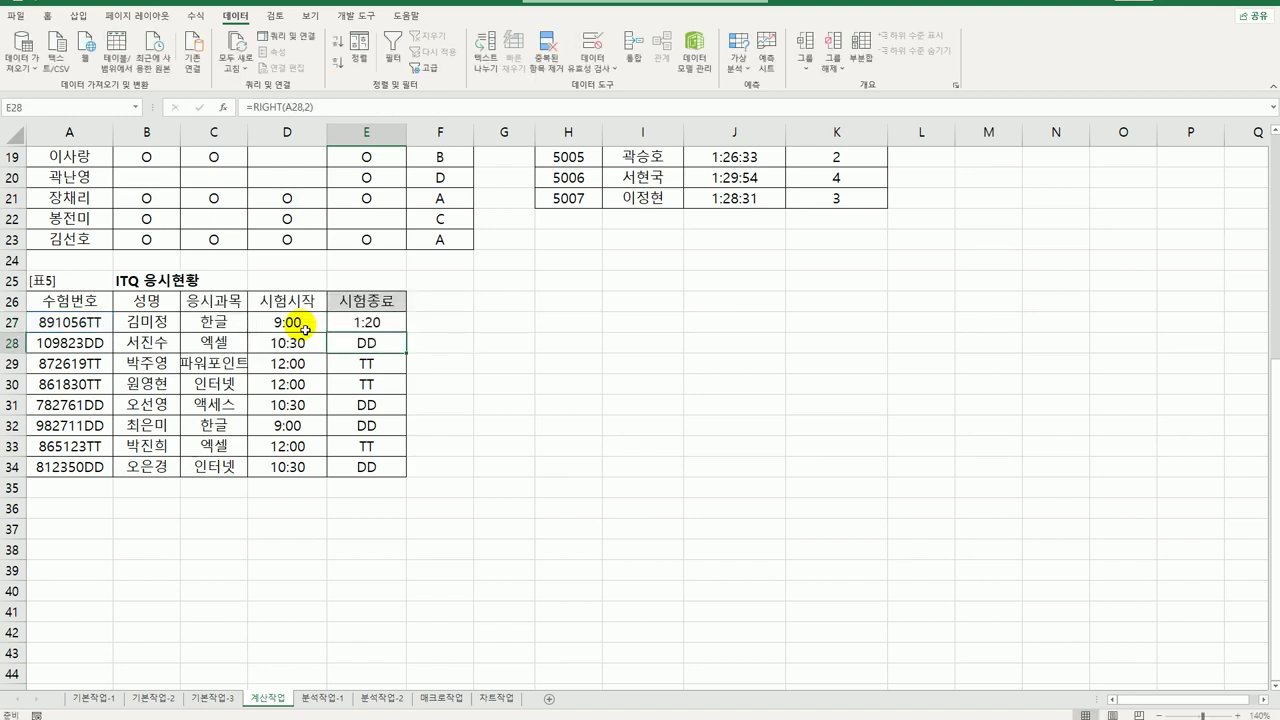
Step: Fill the IF formula with the TIME durations from E27 down to E34
click(376, 324)
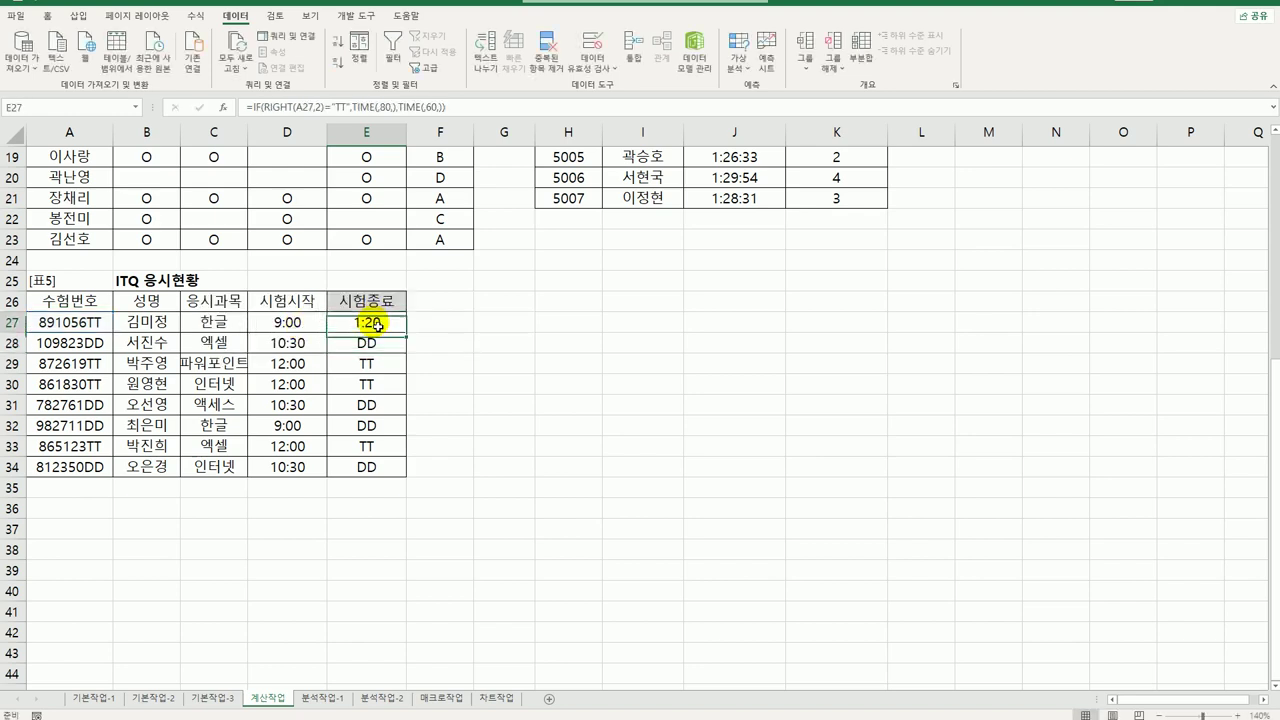
mouse_move(403, 333)
mouse_down()
mouse_move(423, 426)
mouse_move(386, 484)
mouse_up()
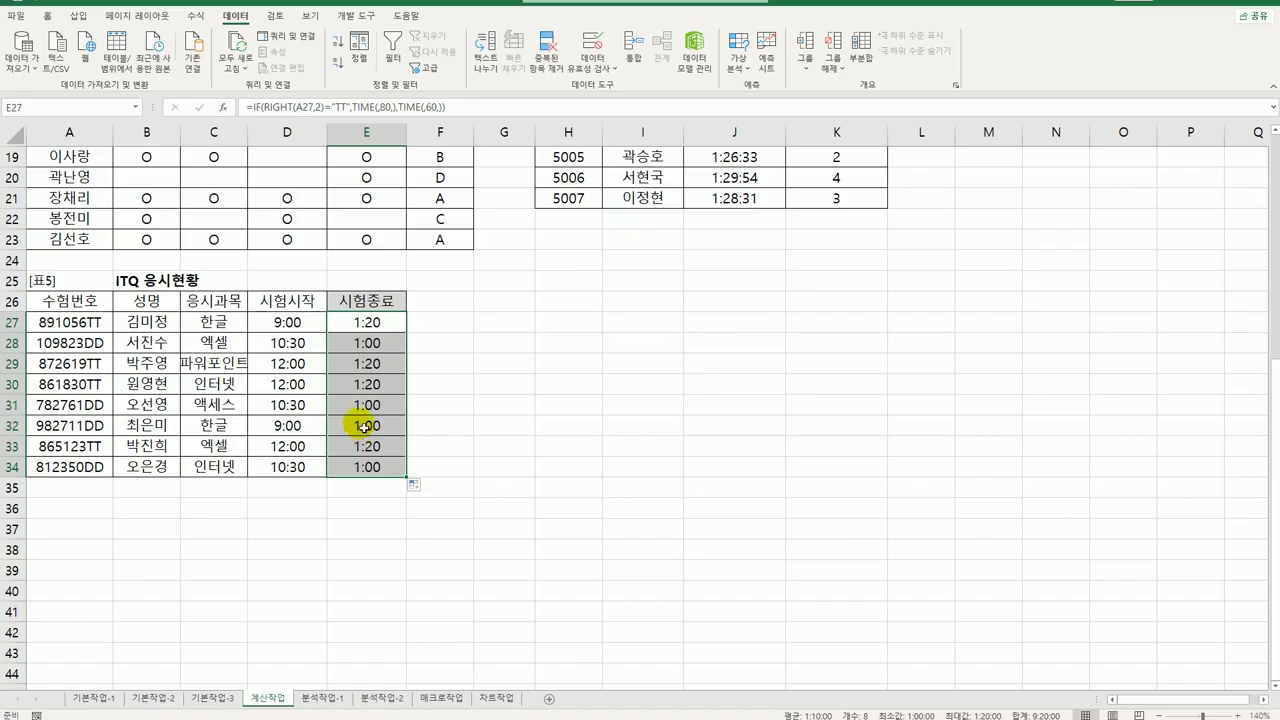
Step: Add the 시험시작 time in D27 to the end of the IF formula in E27
double_click(396, 328)
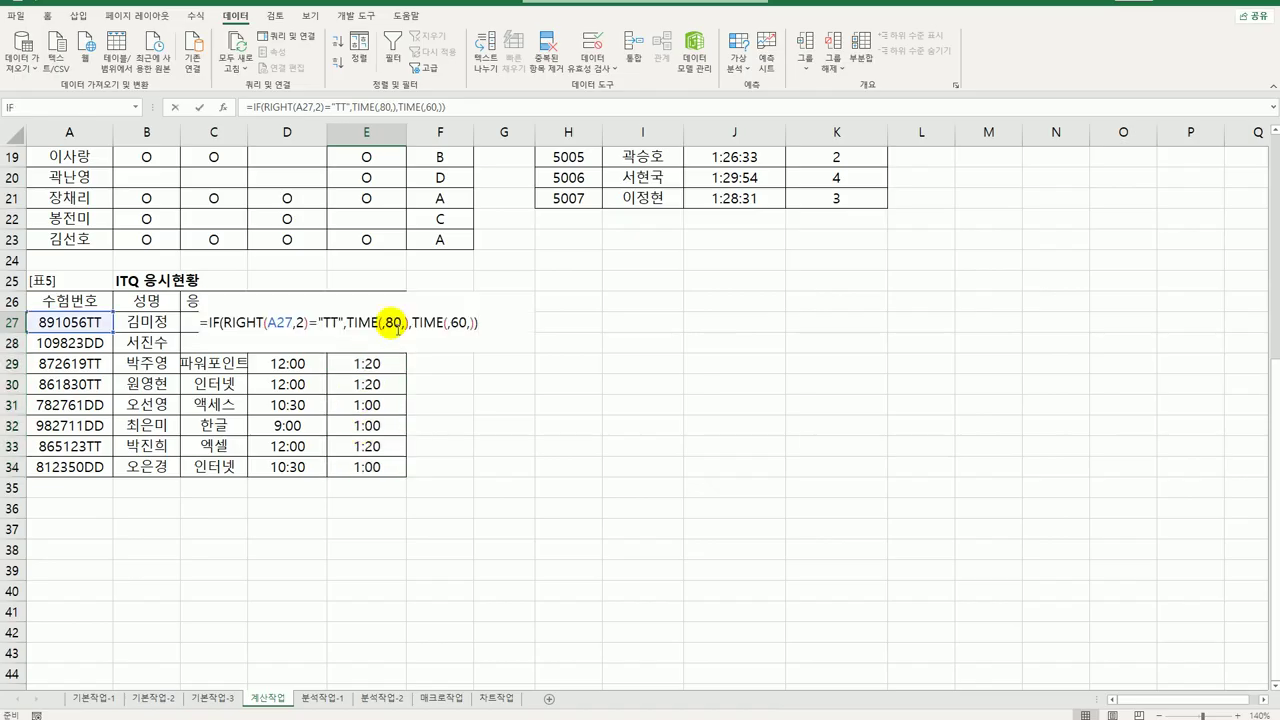
text(+)
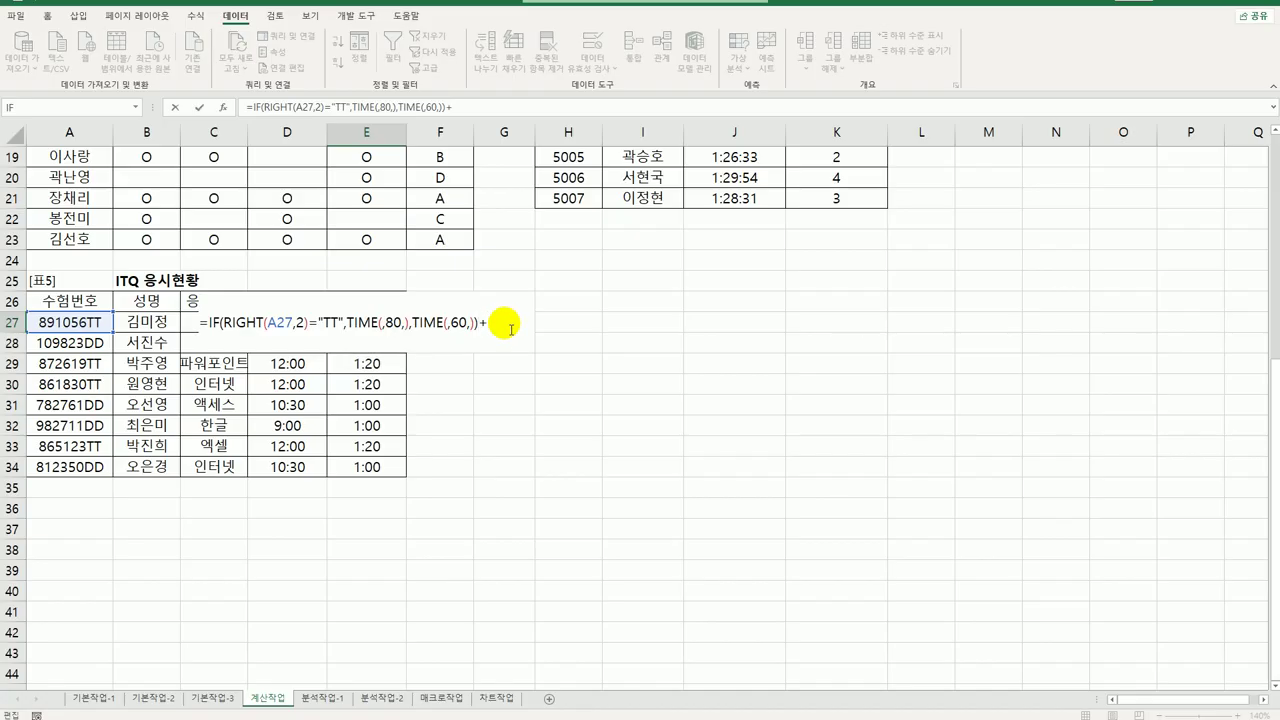
click(276, 364)
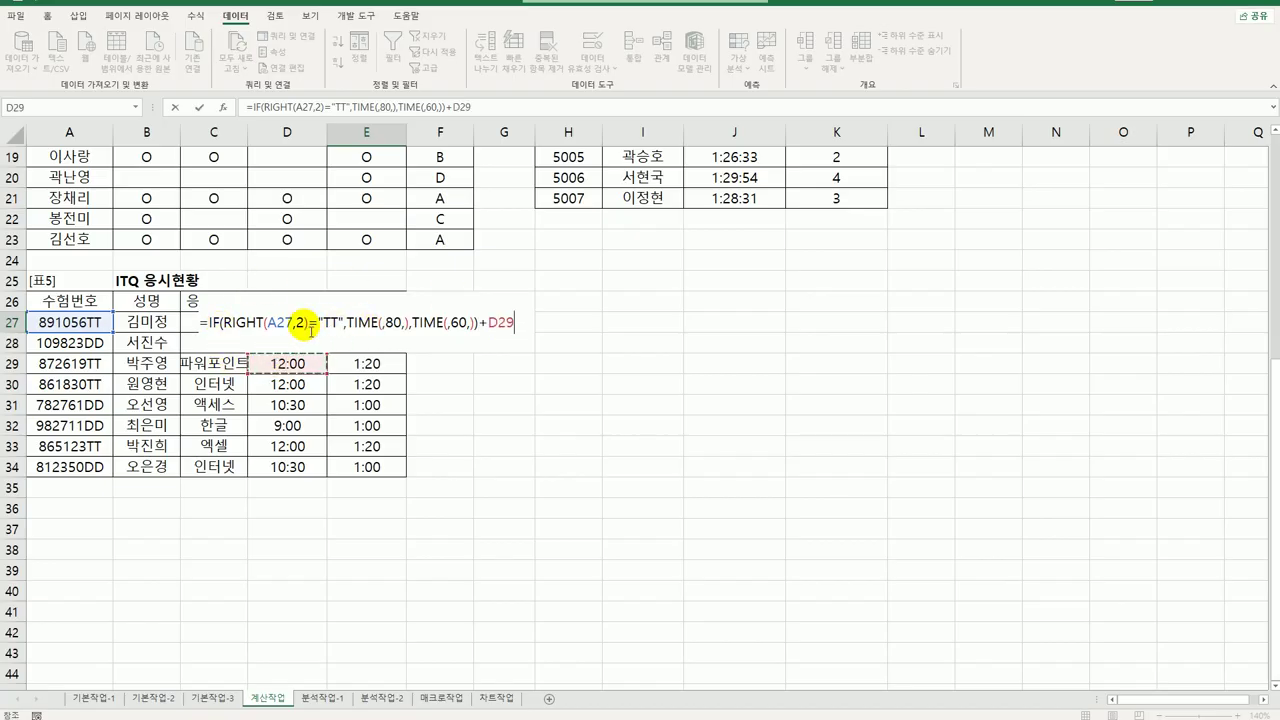
key(BackSpace)
text(7)
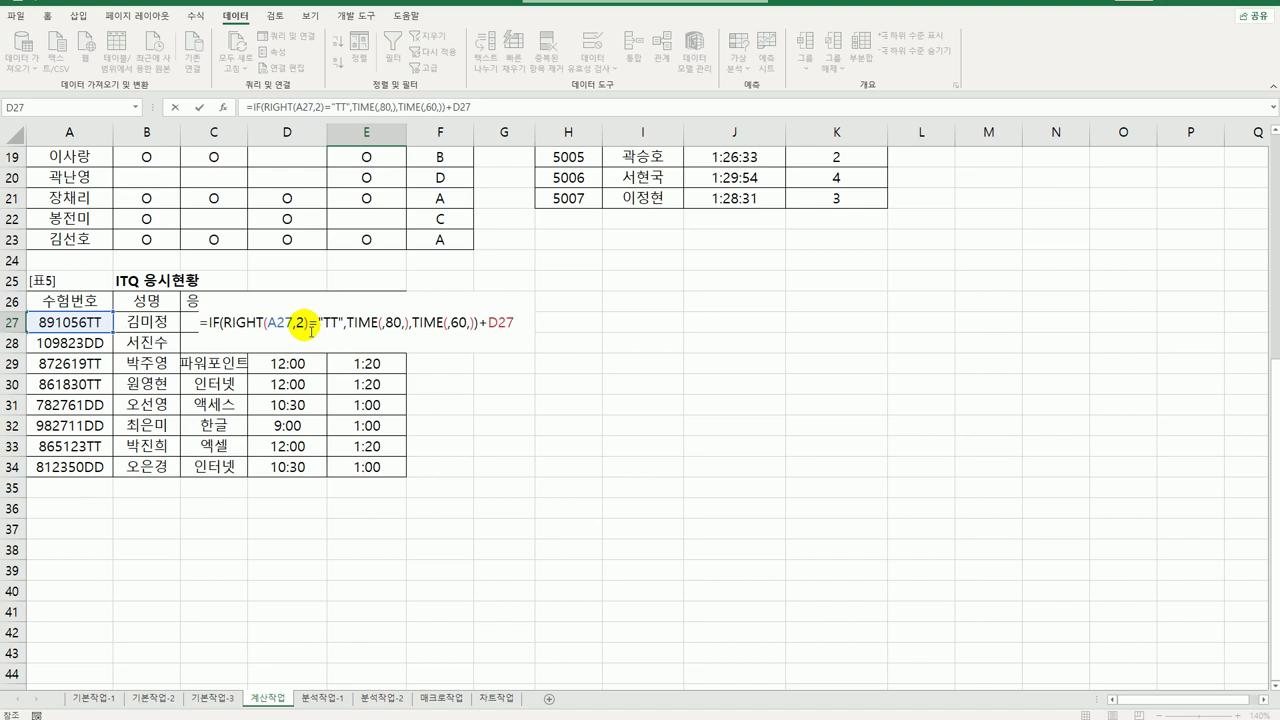
key(Return)
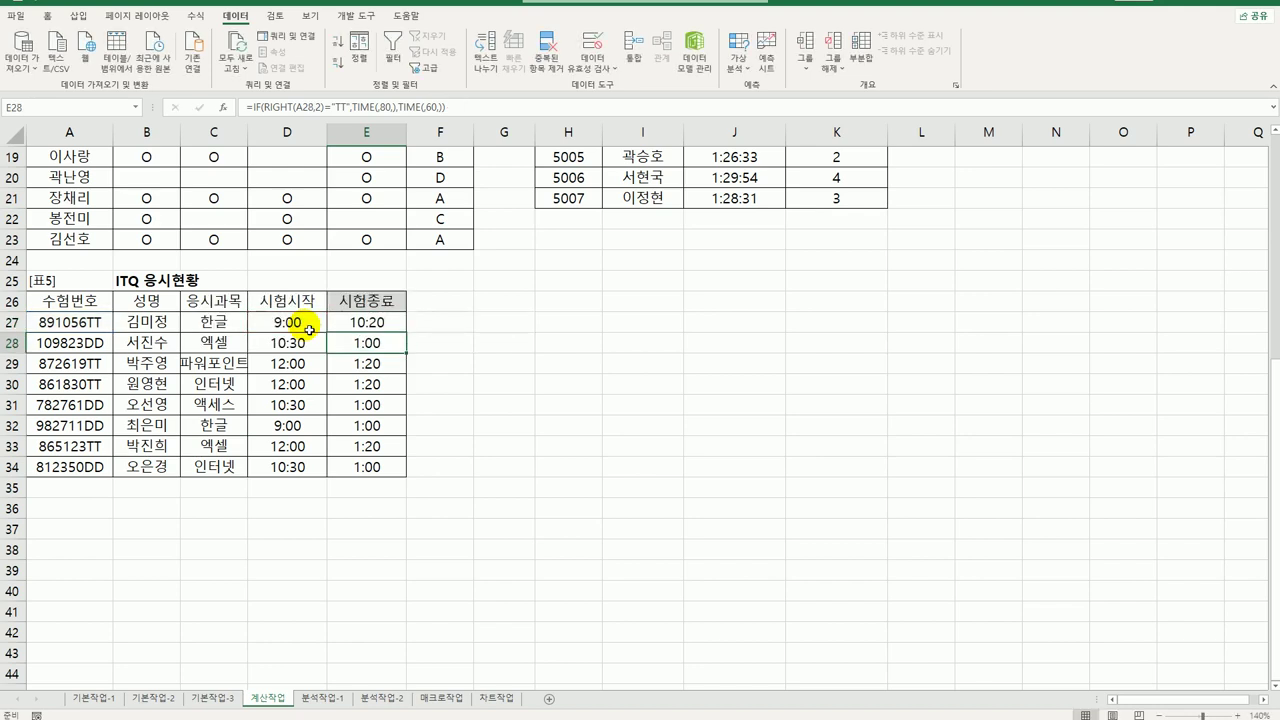
Step: Fill the completed 시험종료 formula in E27 down to E34 and review the finished tables on the sheet
click(372, 322)
drag(412, 338, 403, 471)
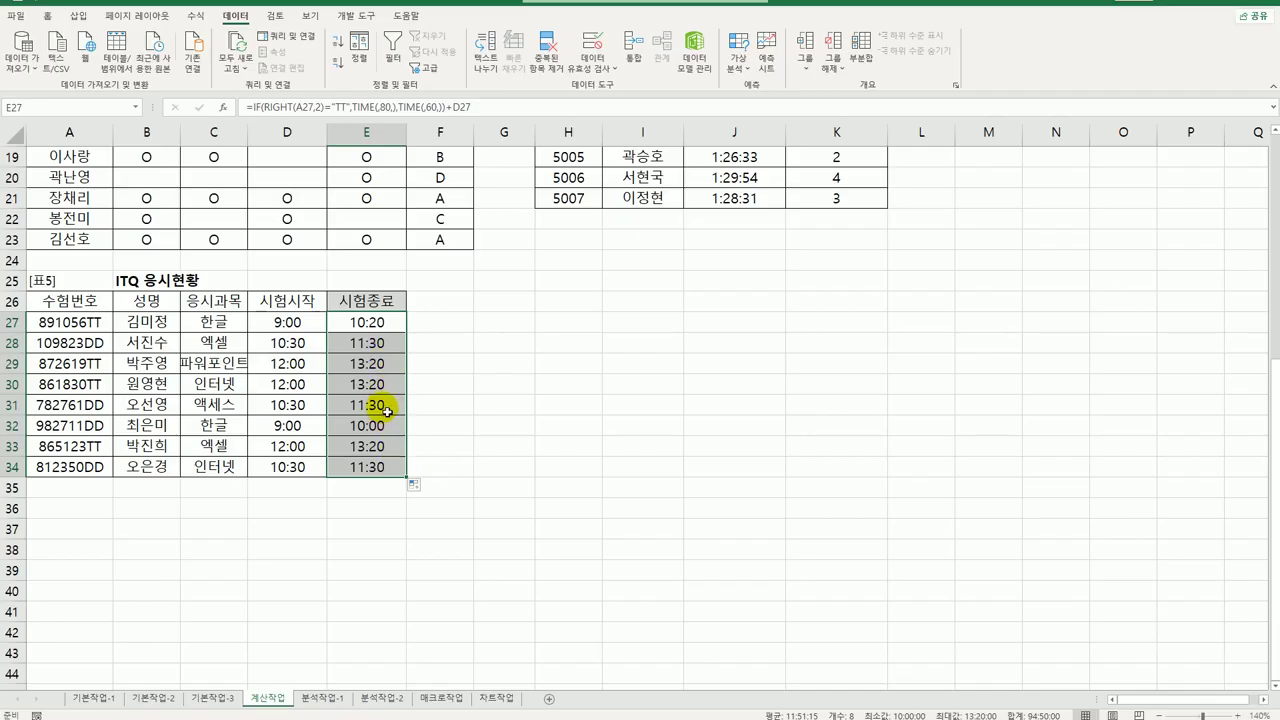
scroll(575, 405, up, 6)
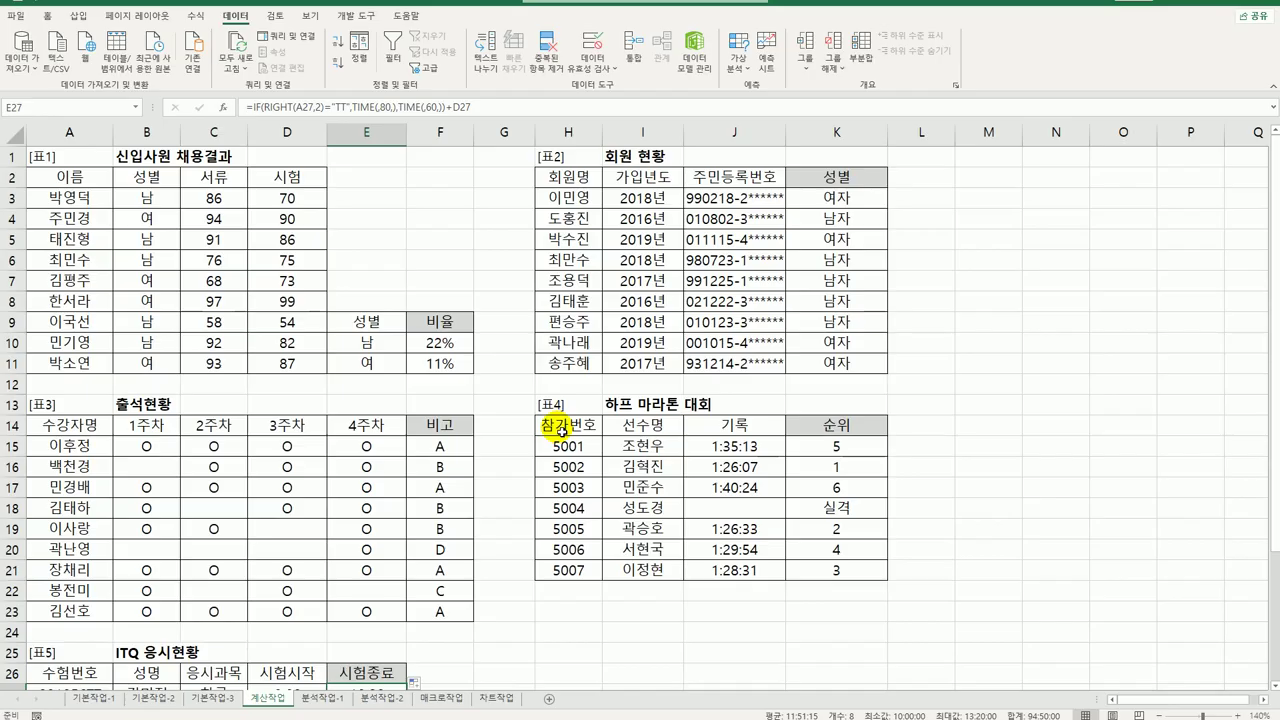
Step: Switch to the 분석작업-1 sheet and select the 팀명 header cell B3 of the 급여명세서 table
click(321, 697)
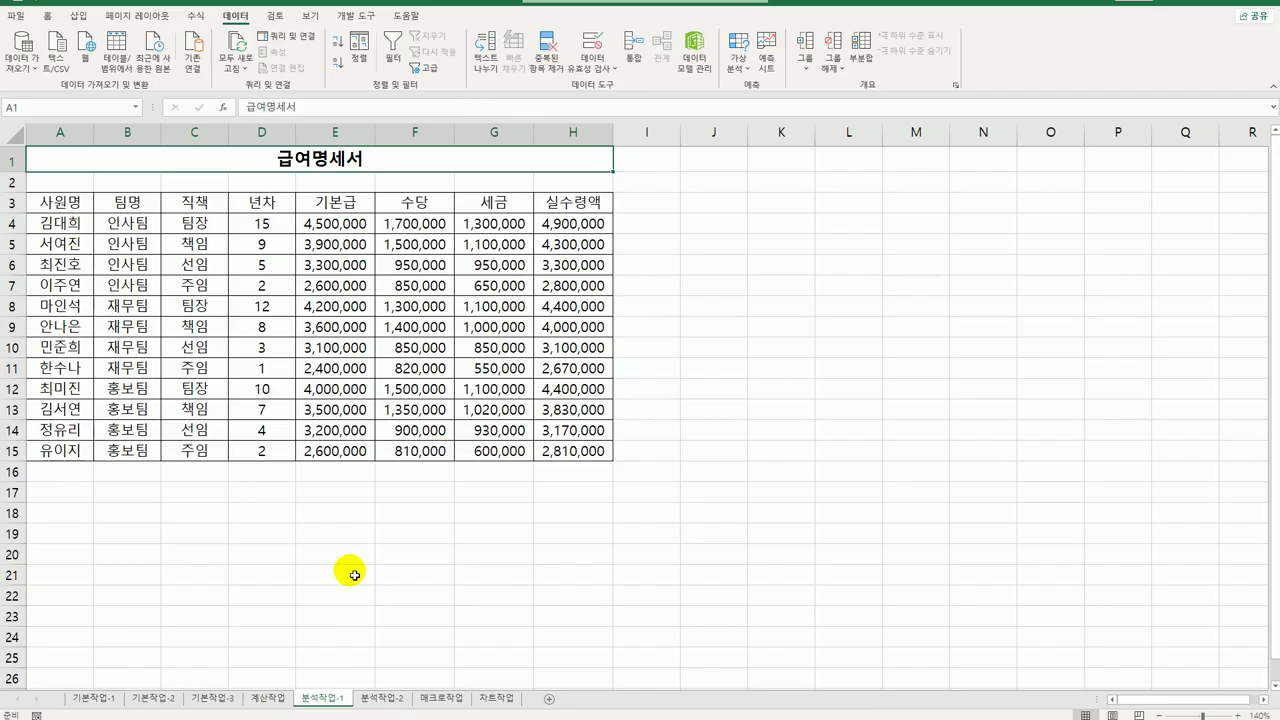
click(157, 208)
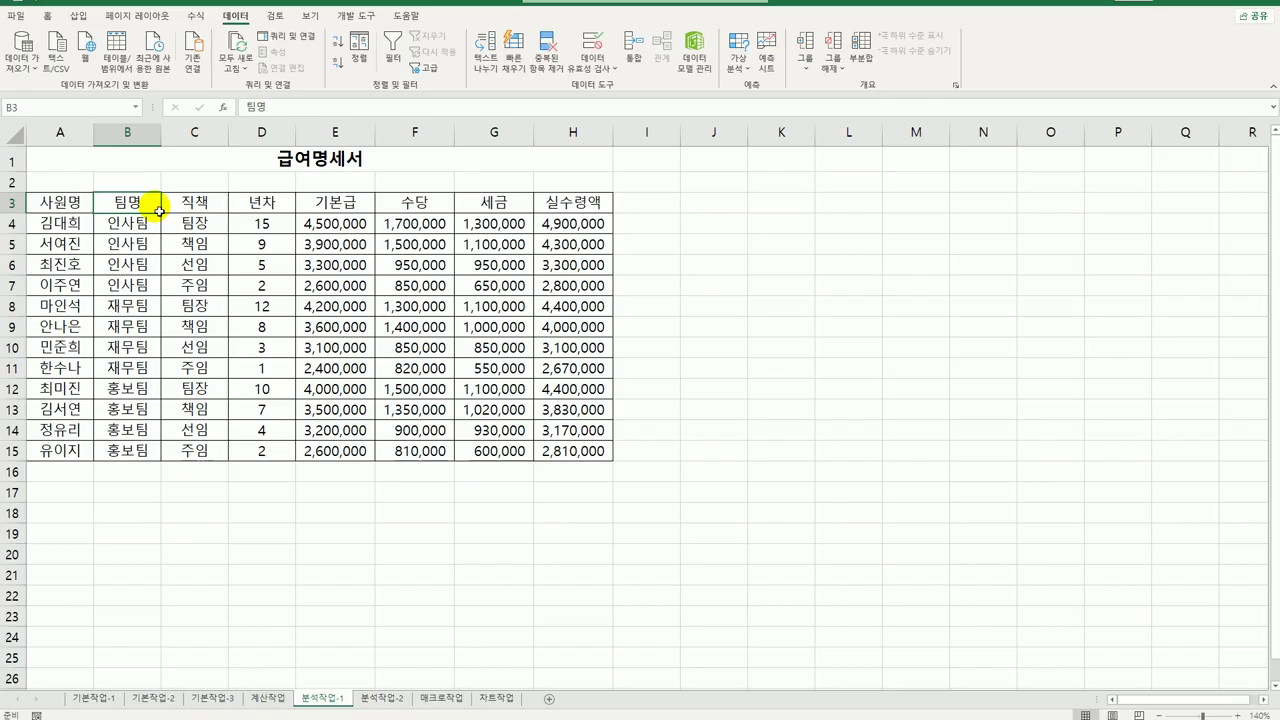
Step: Create a PivotTable from the 급여명세서 data in A3:H15, placed on the existing worksheet at cell A20
click(165, 288)
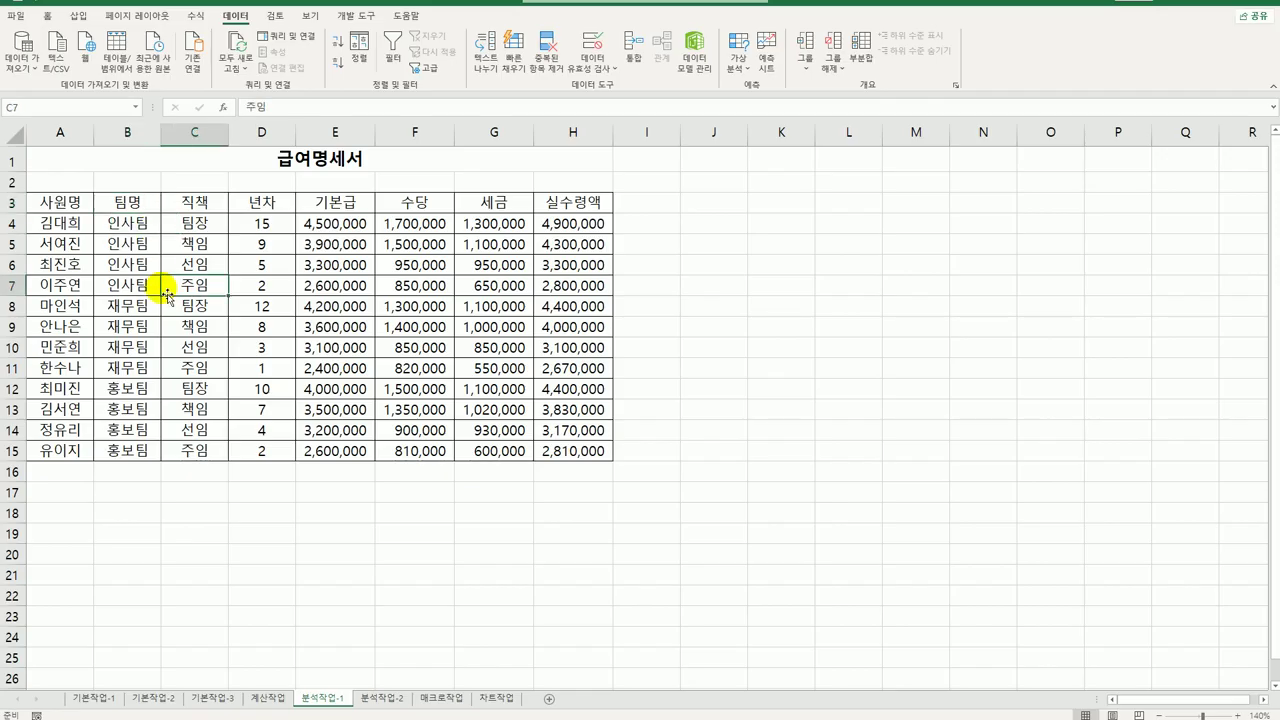
click(78, 16)
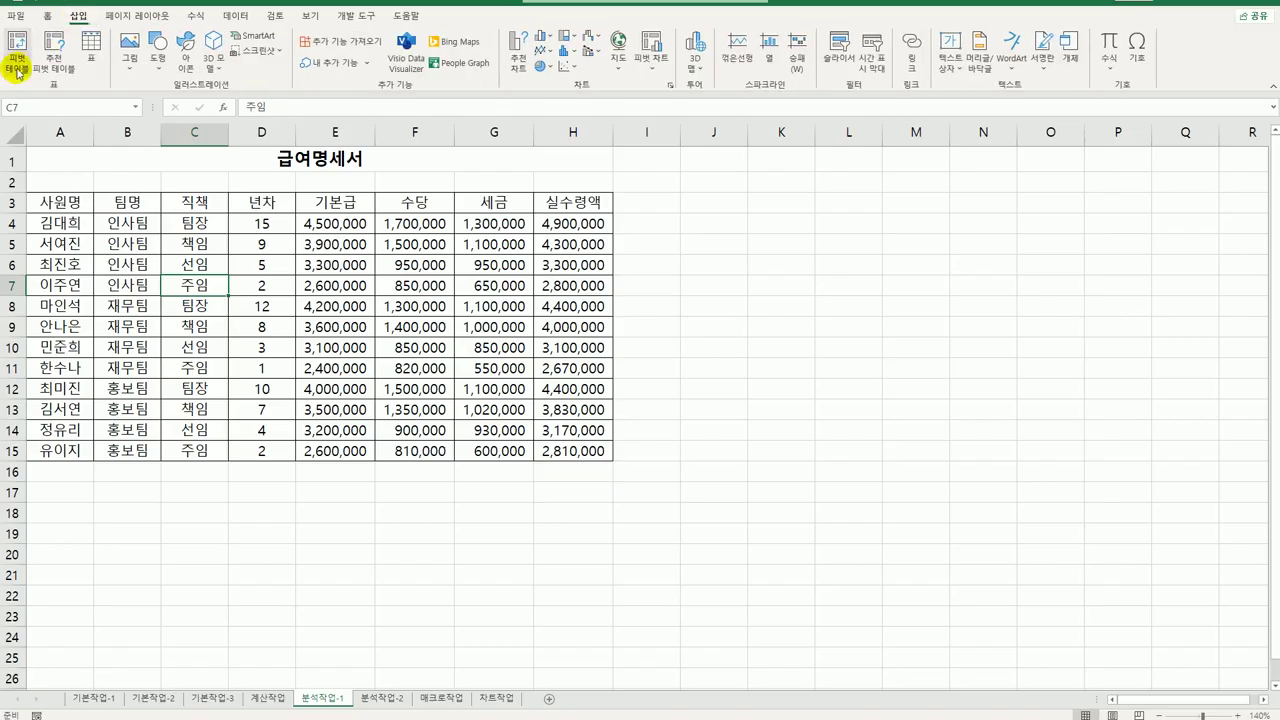
click(18, 50)
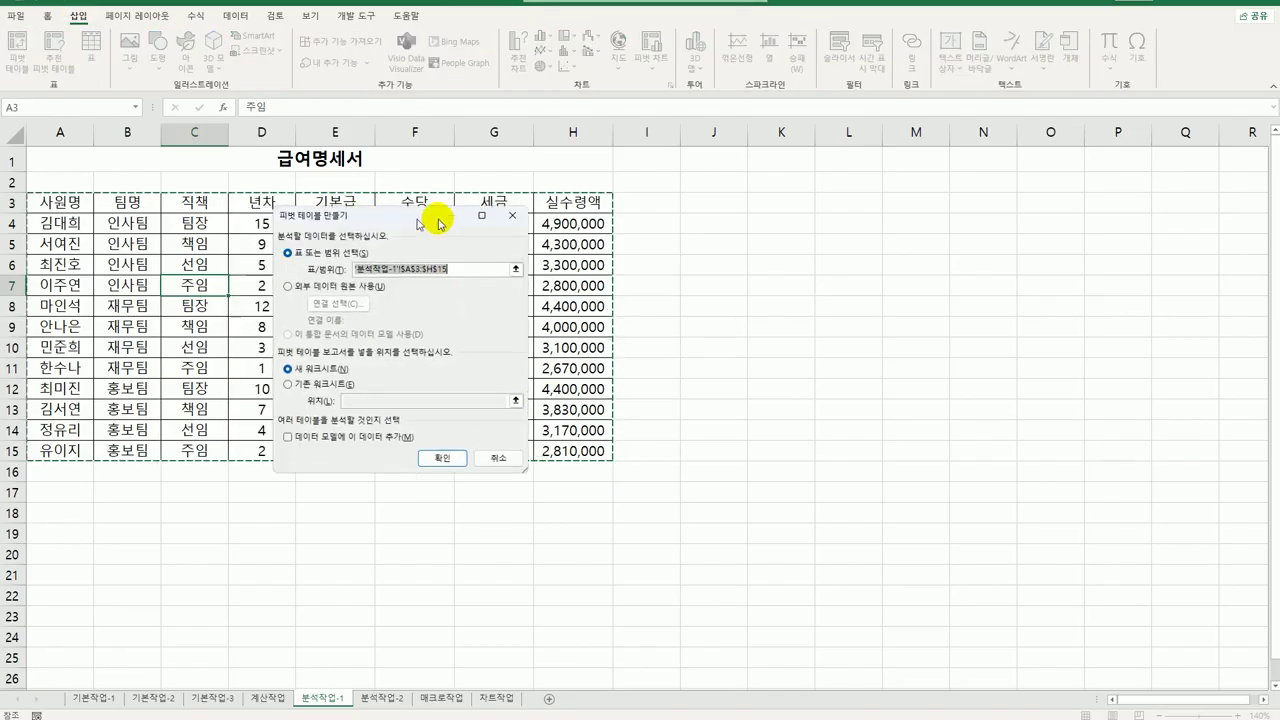
drag(367, 225, 787, 204)
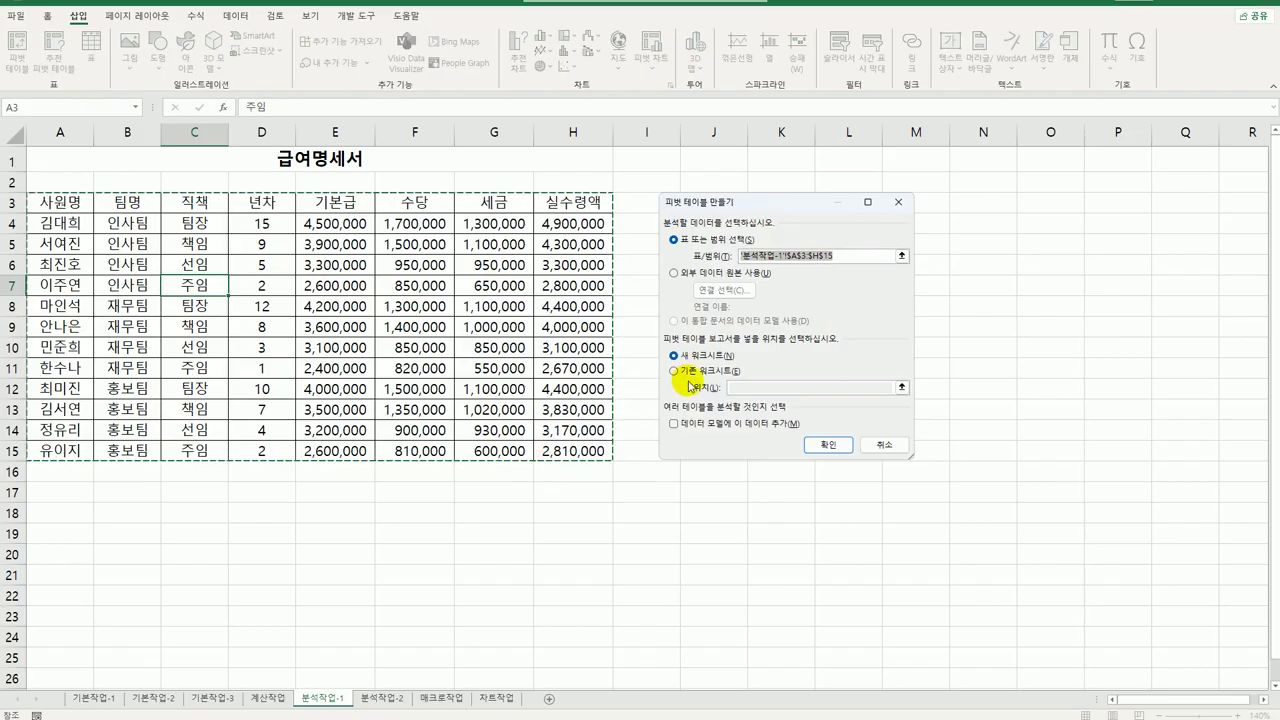
click(674, 371)
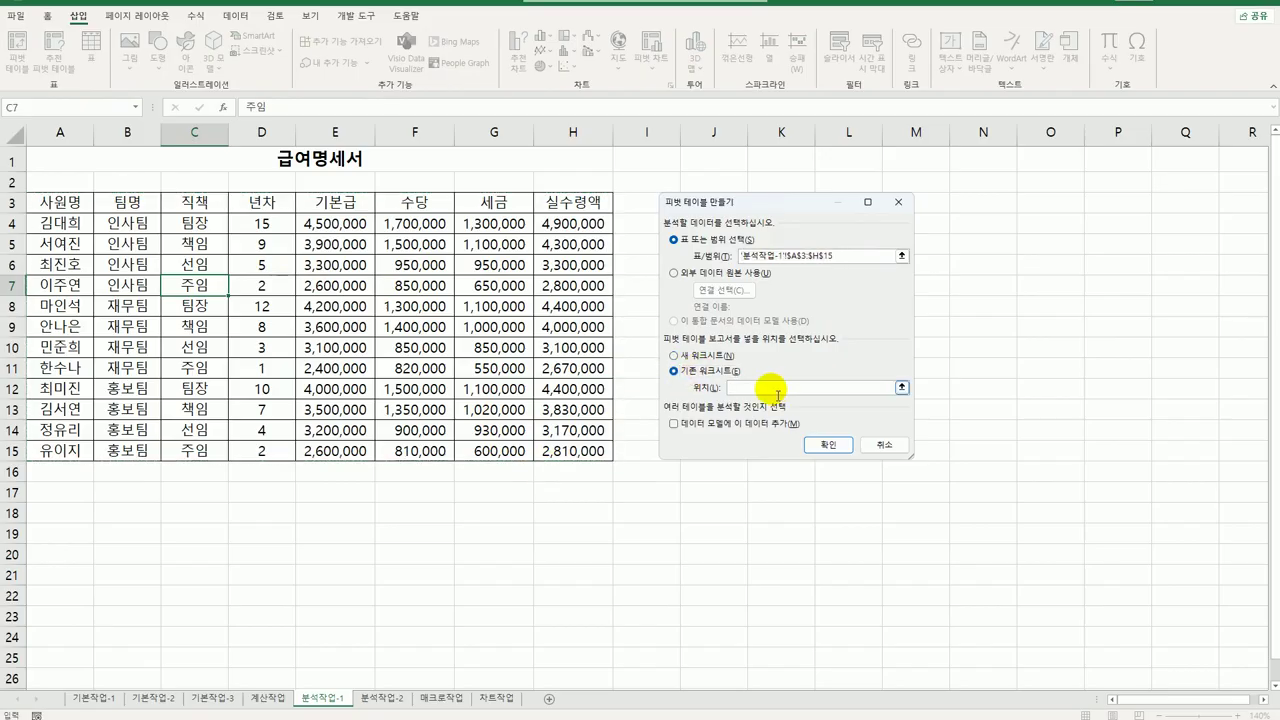
click(76, 534)
click(66, 559)
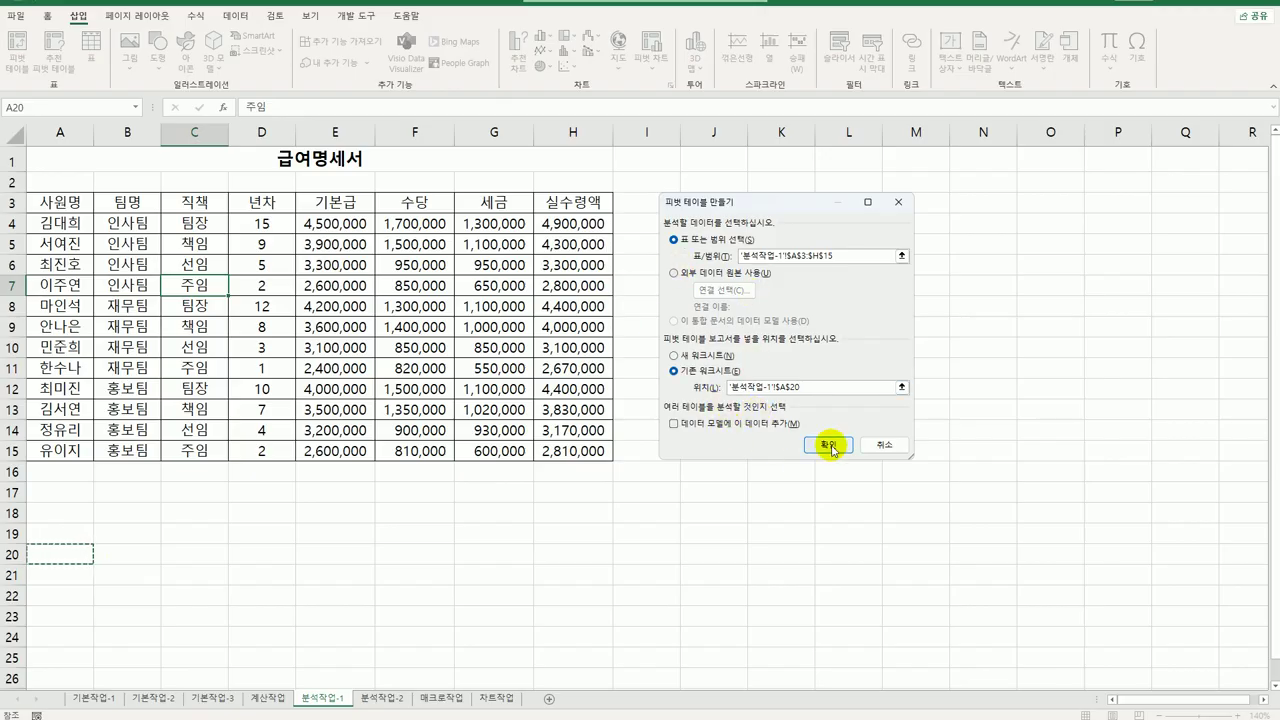
click(828, 444)
Step: Lay out the PivotTable with 직책 as rows, 팀명 as columns and 실수령액 as values
scroll(666, 508, down, 3)
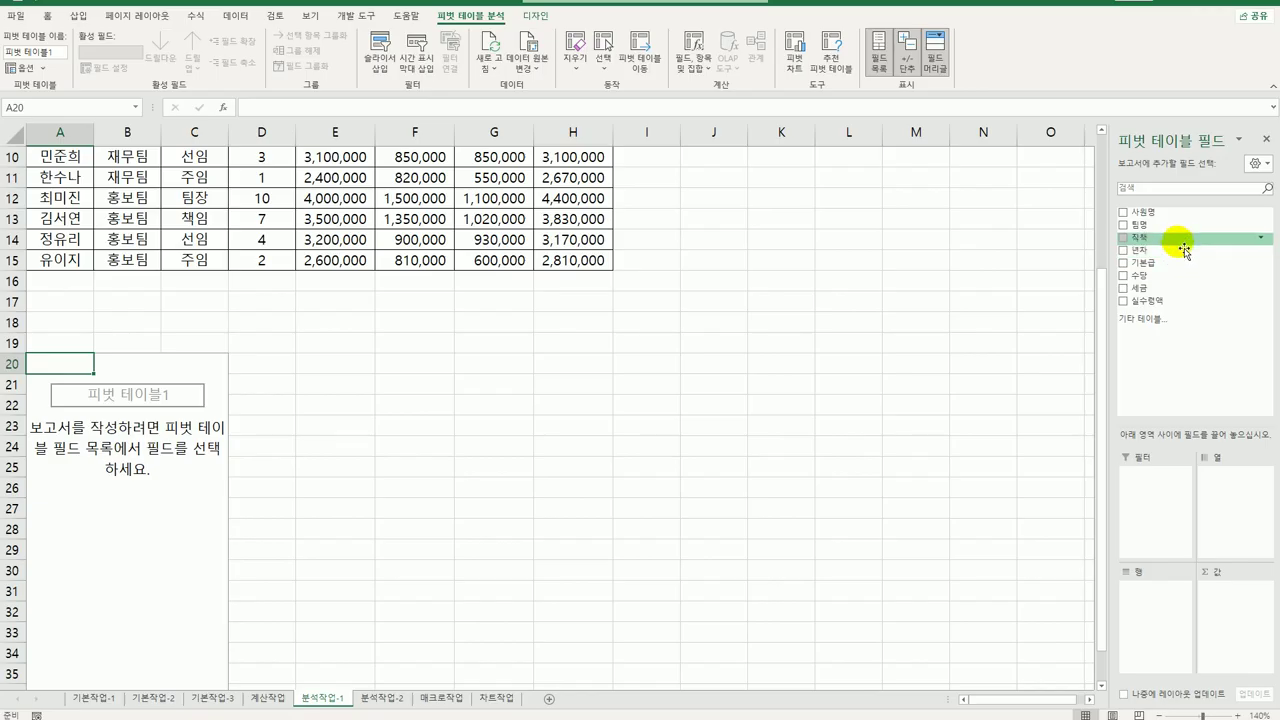
drag(1174, 240, 1177, 641)
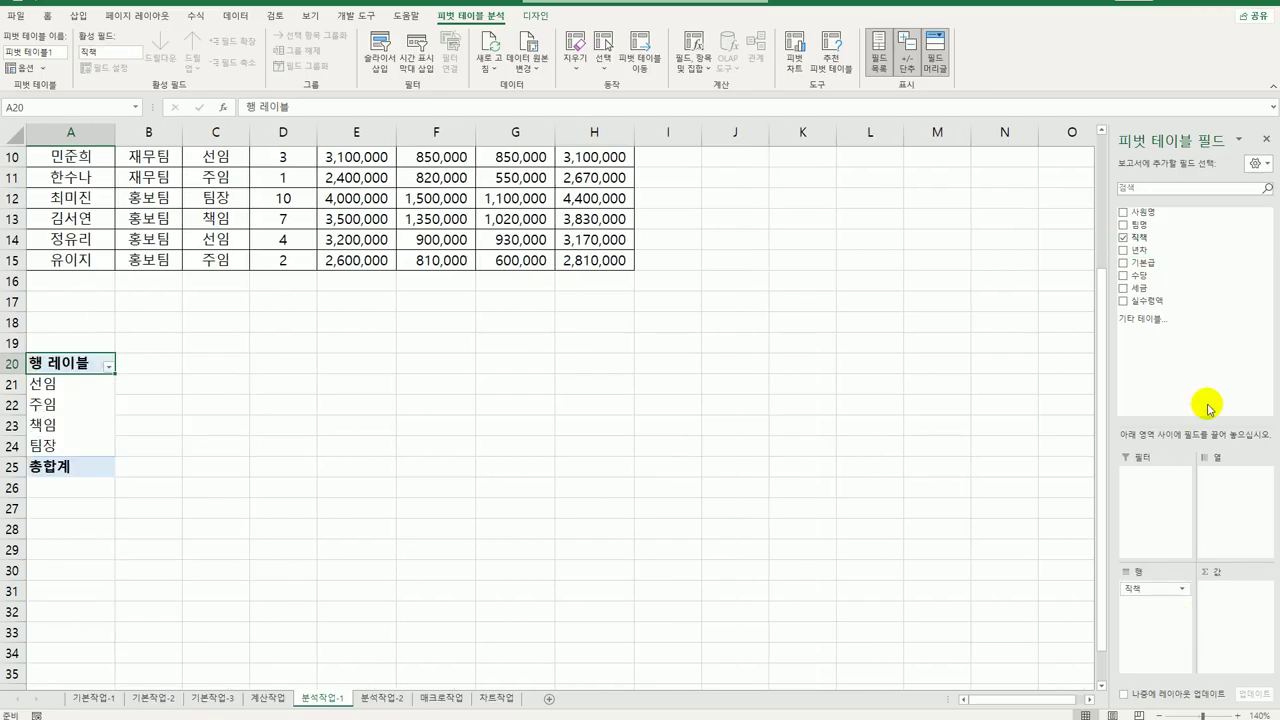
drag(1140, 225, 1244, 508)
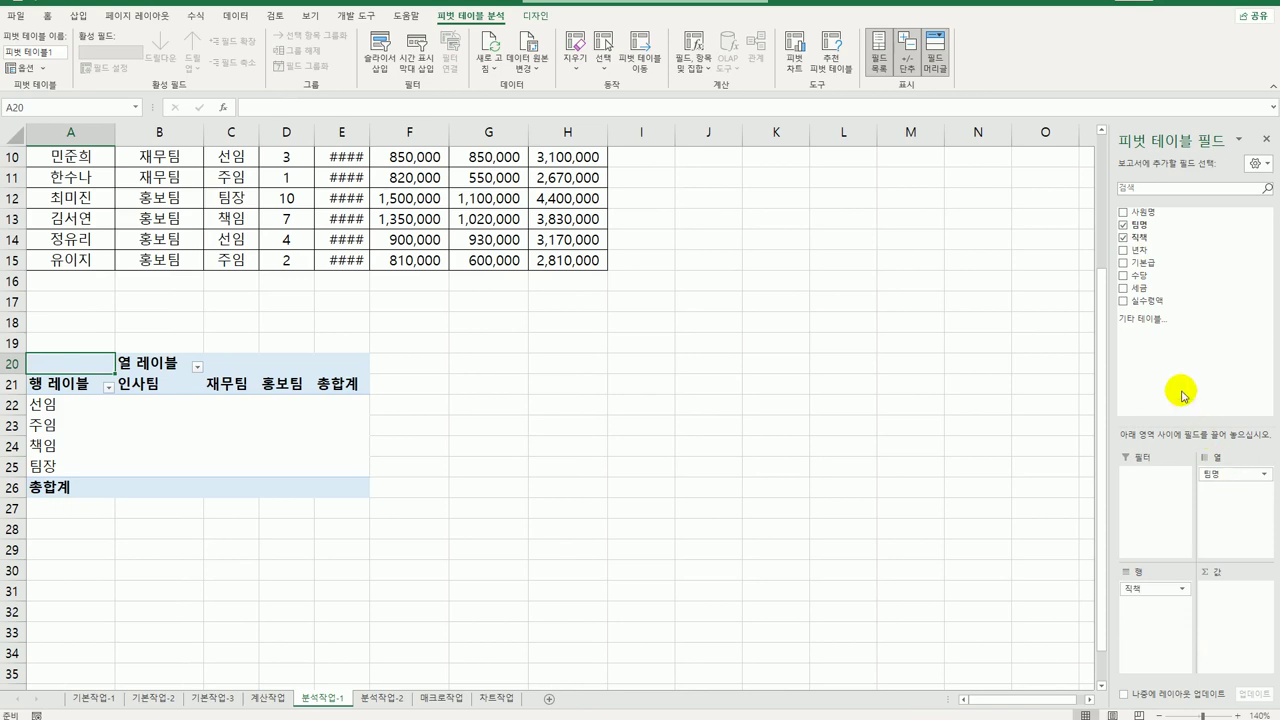
drag(1150, 301, 1232, 621)
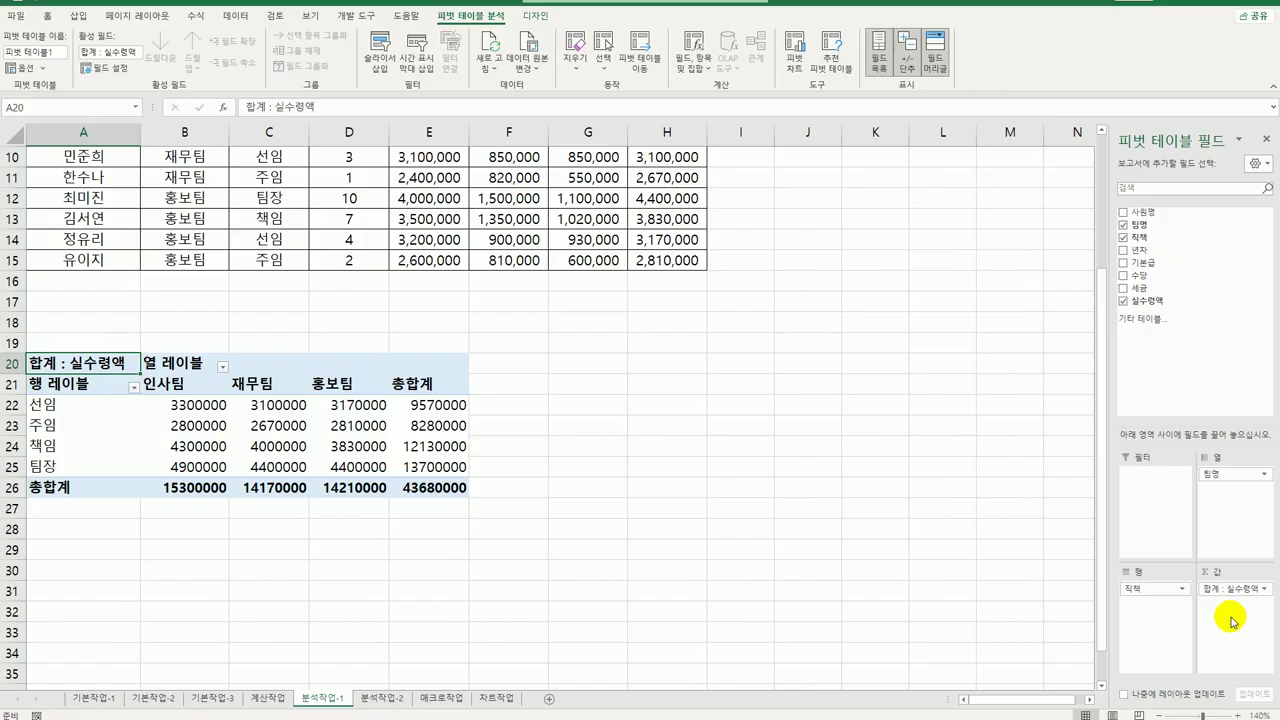
Step: Set the PivotTable's 실수령액 value field to be summarized by 평균
mouse_move(254, 460)
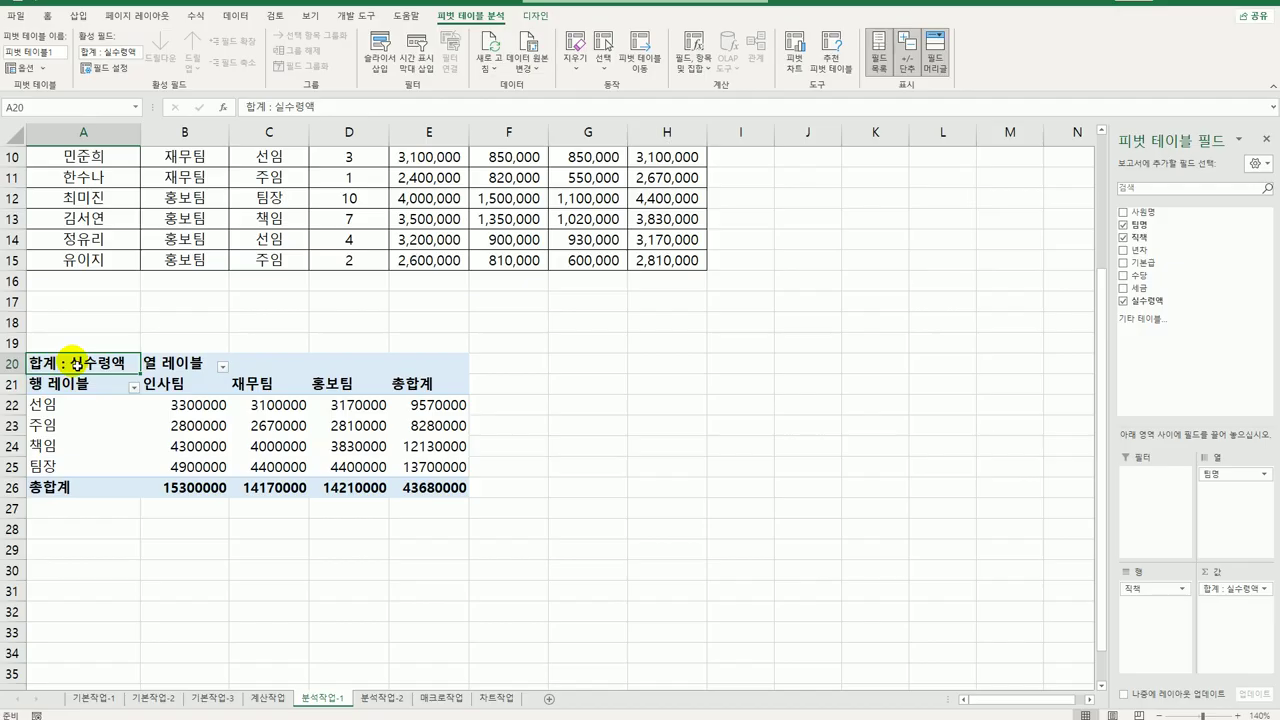
right_click(77, 362)
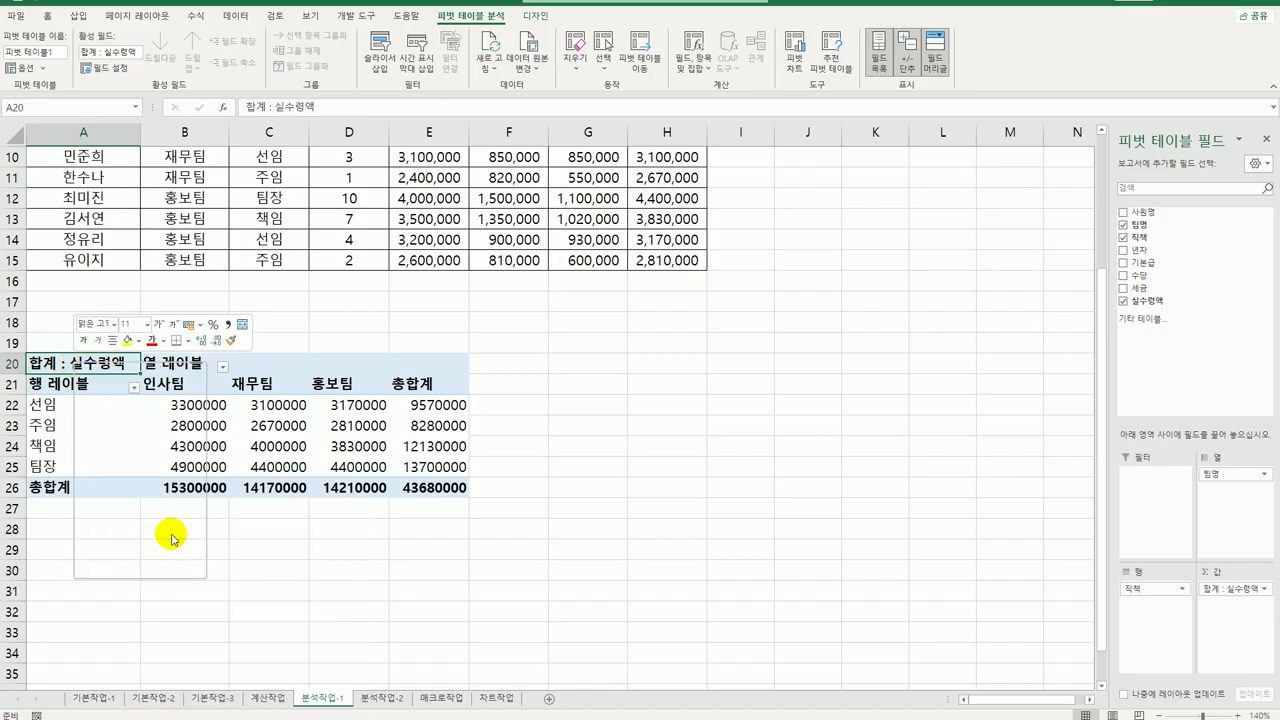
drag(169, 424, 643, 304)
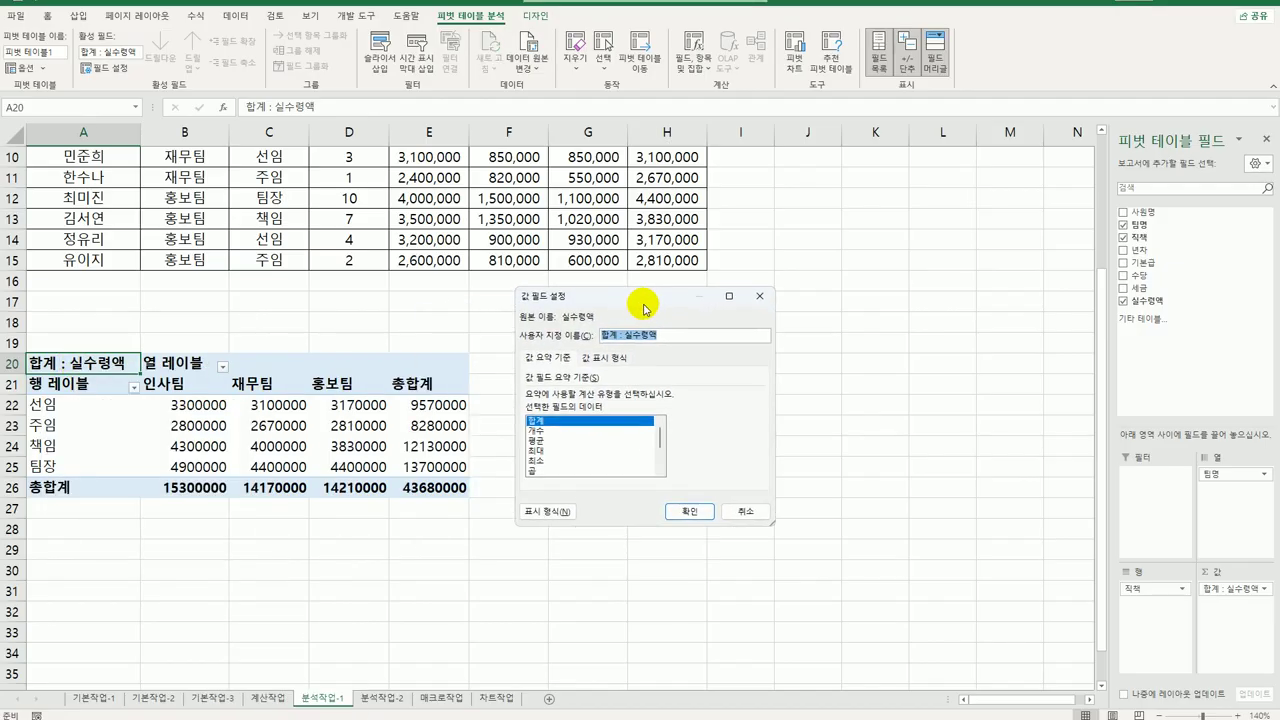
click(566, 441)
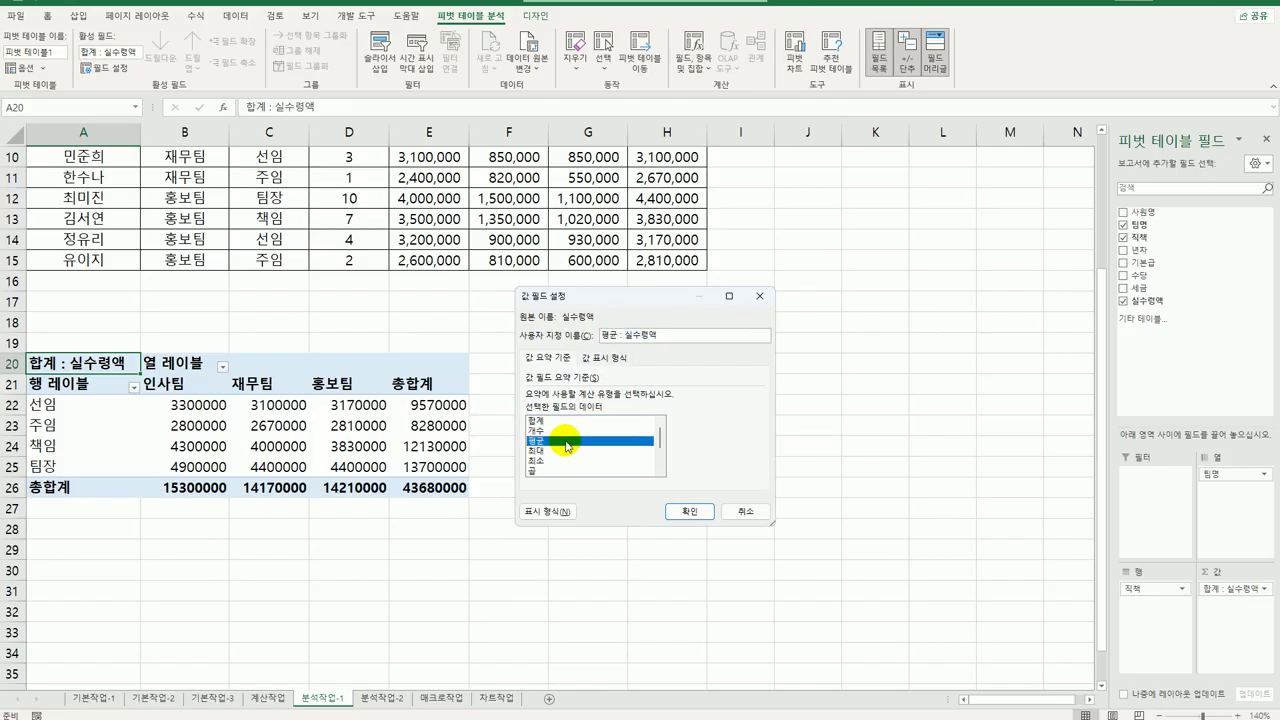
Step: Format the 실수령액 value field as 숫자 with the 1000 단위 구분 기호 and apply the field settings
click(549, 512)
drag(286, 343, 835, 275)
click(659, 341)
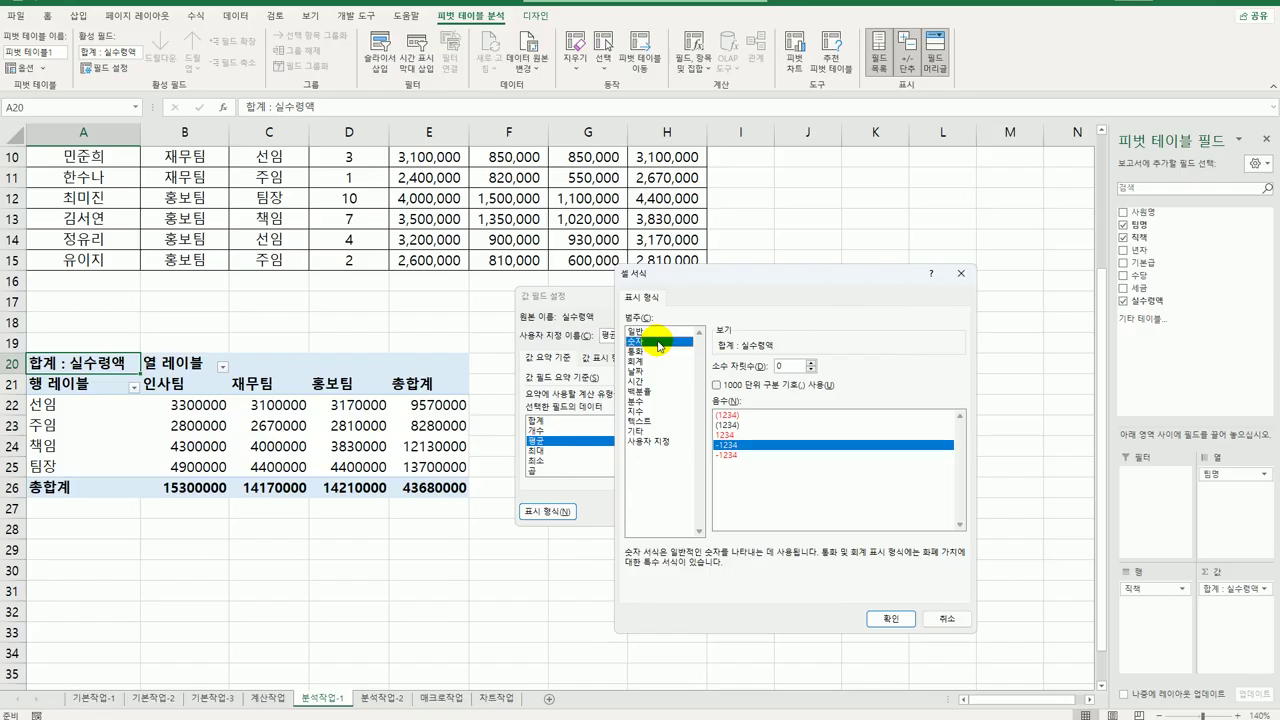
click(766, 388)
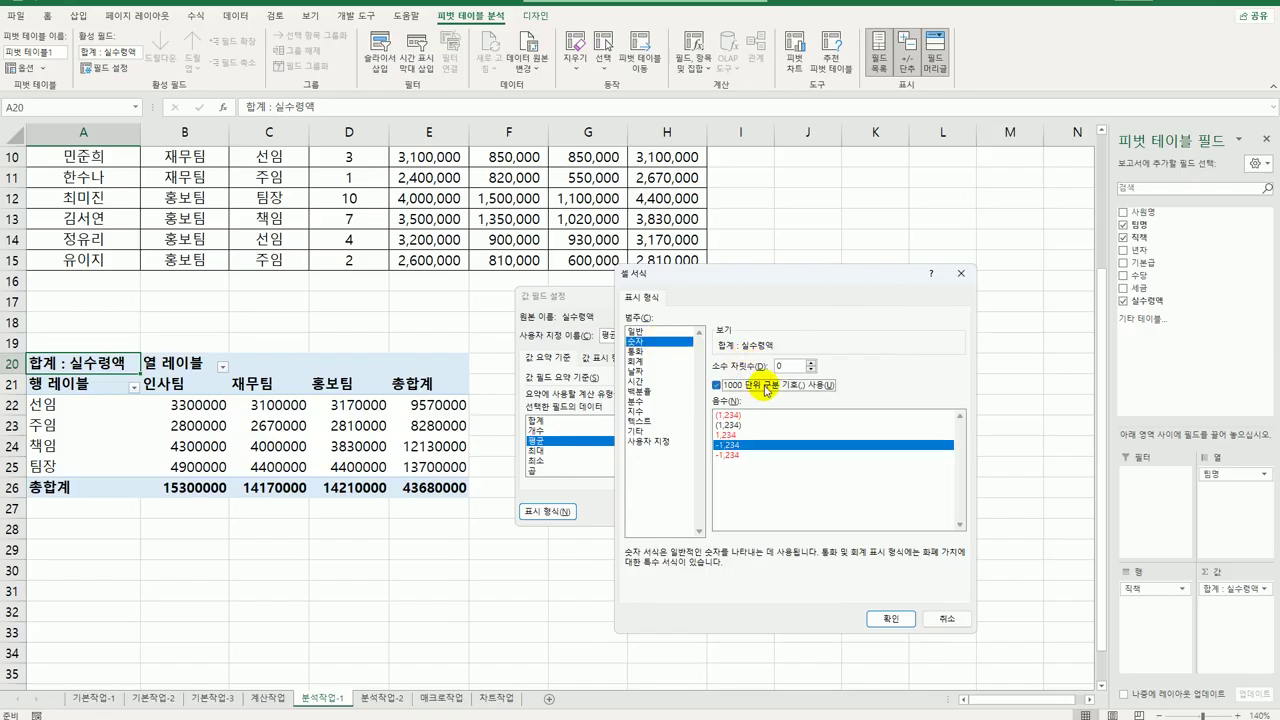
click(889, 617)
click(686, 512)
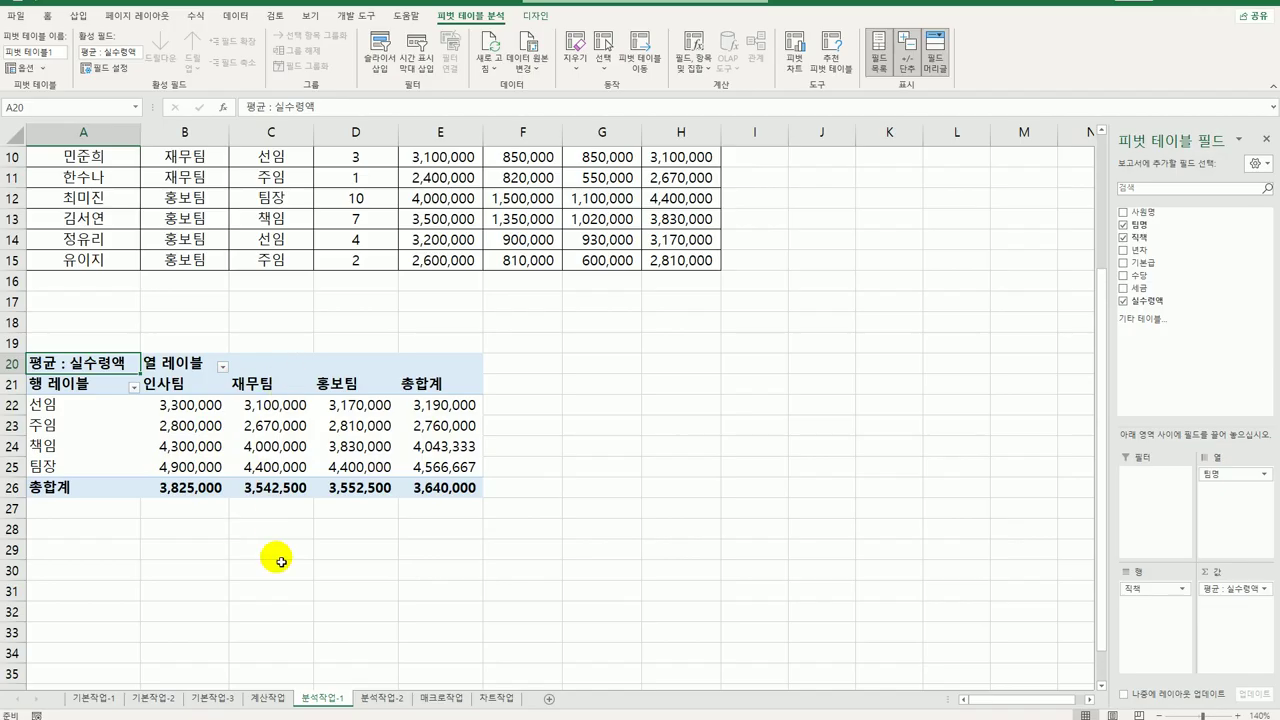
Step: Set the PivotTable's grand totals to 행의 총합계만 설정
click(535, 16)
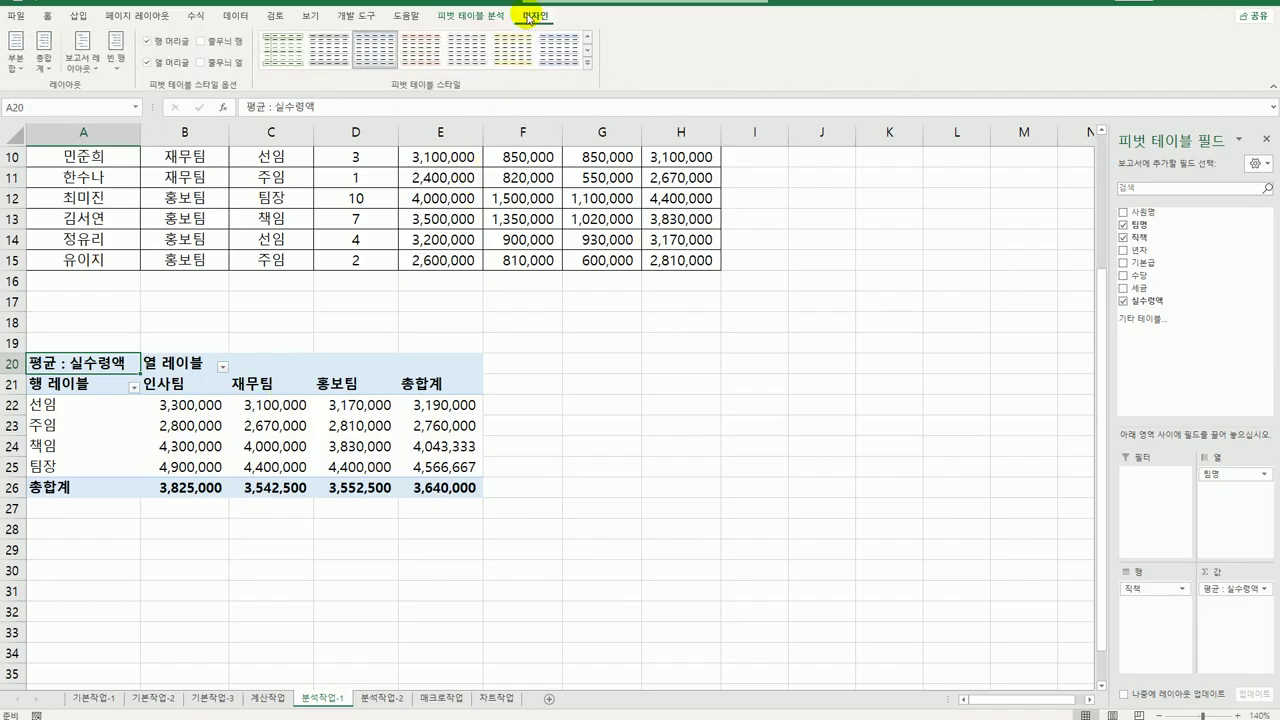
click(46, 62)
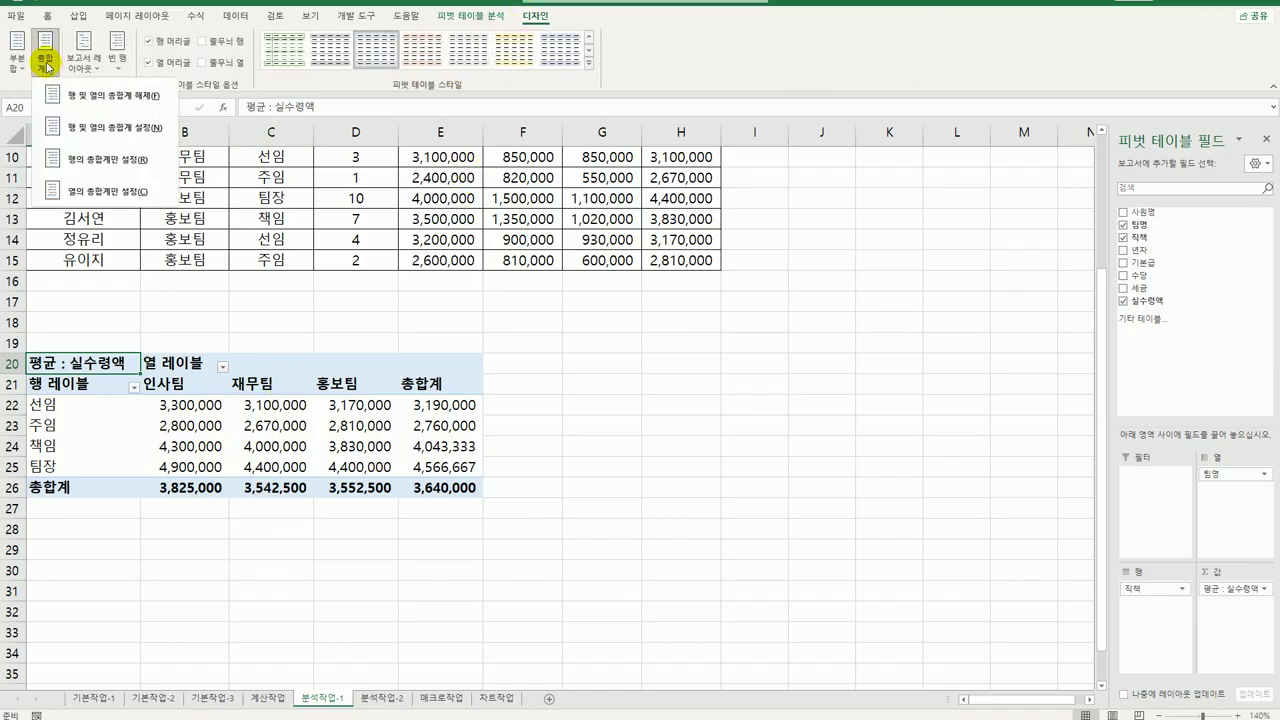
click(50, 160)
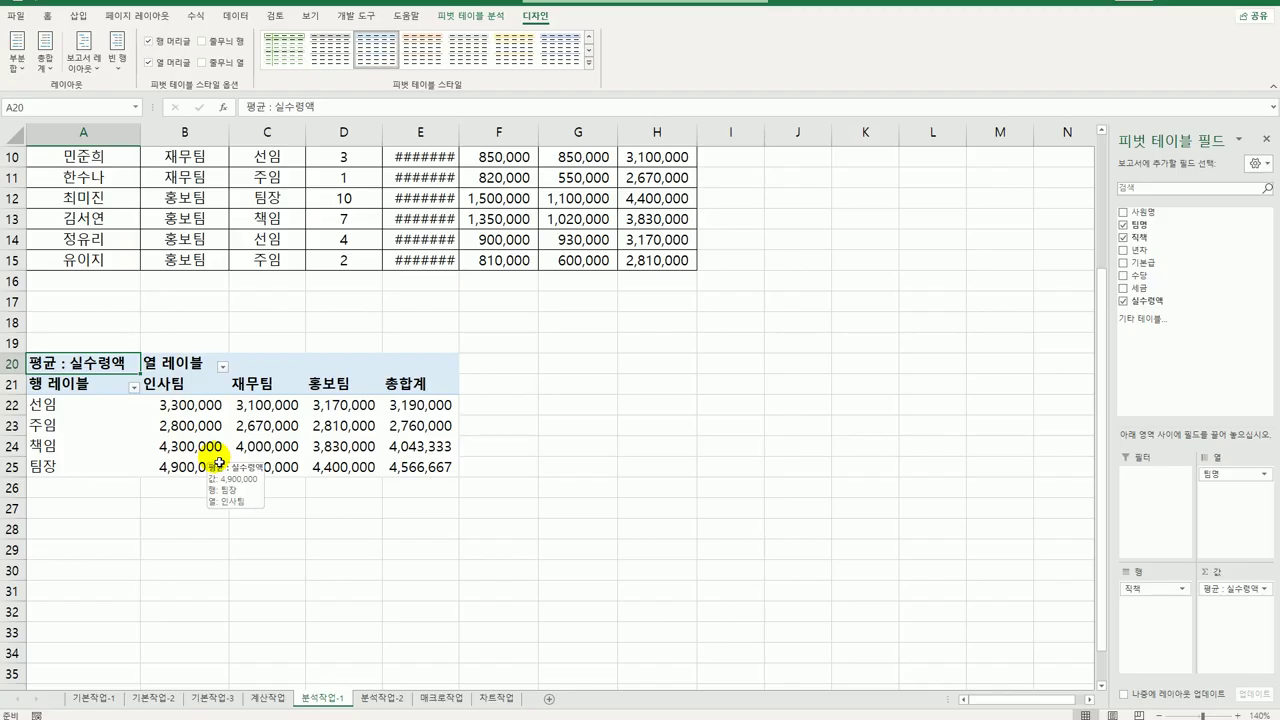
Step: Filter the PivotTable's 열 레이블 to show only 인사팀 and 재무팀, leaving the table by selecting an empty cell
click(162, 362)
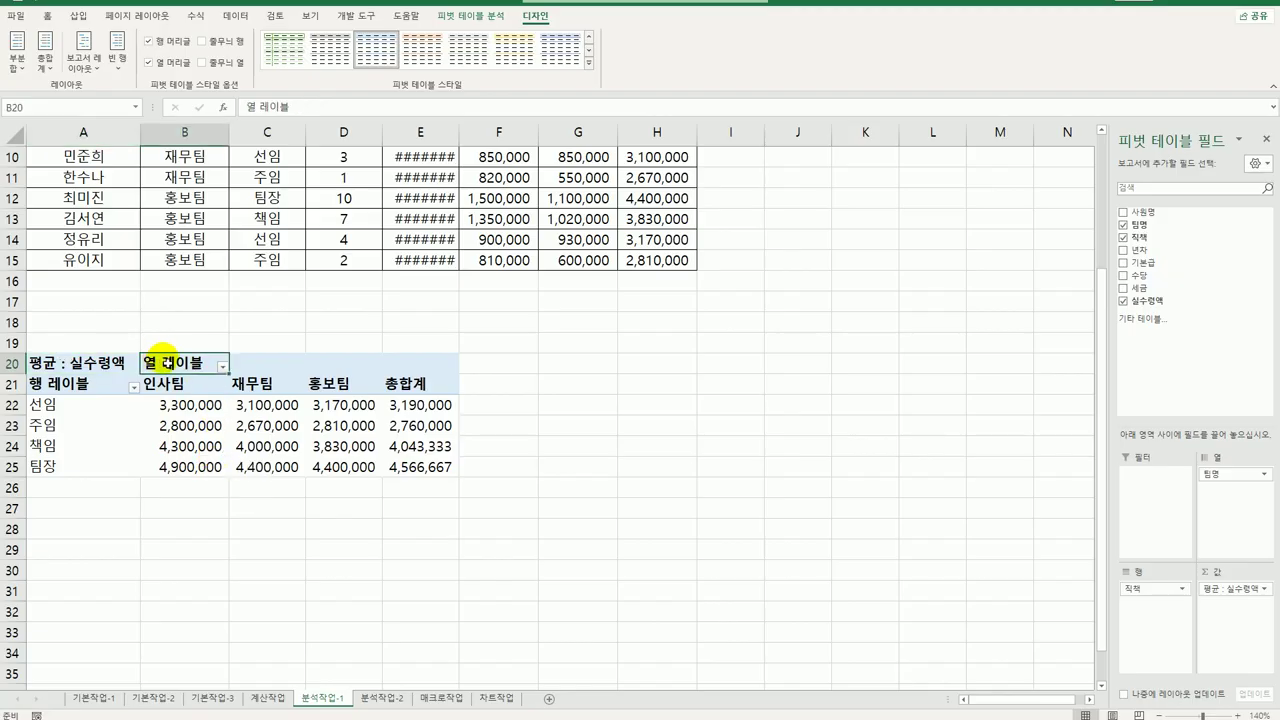
click(222, 366)
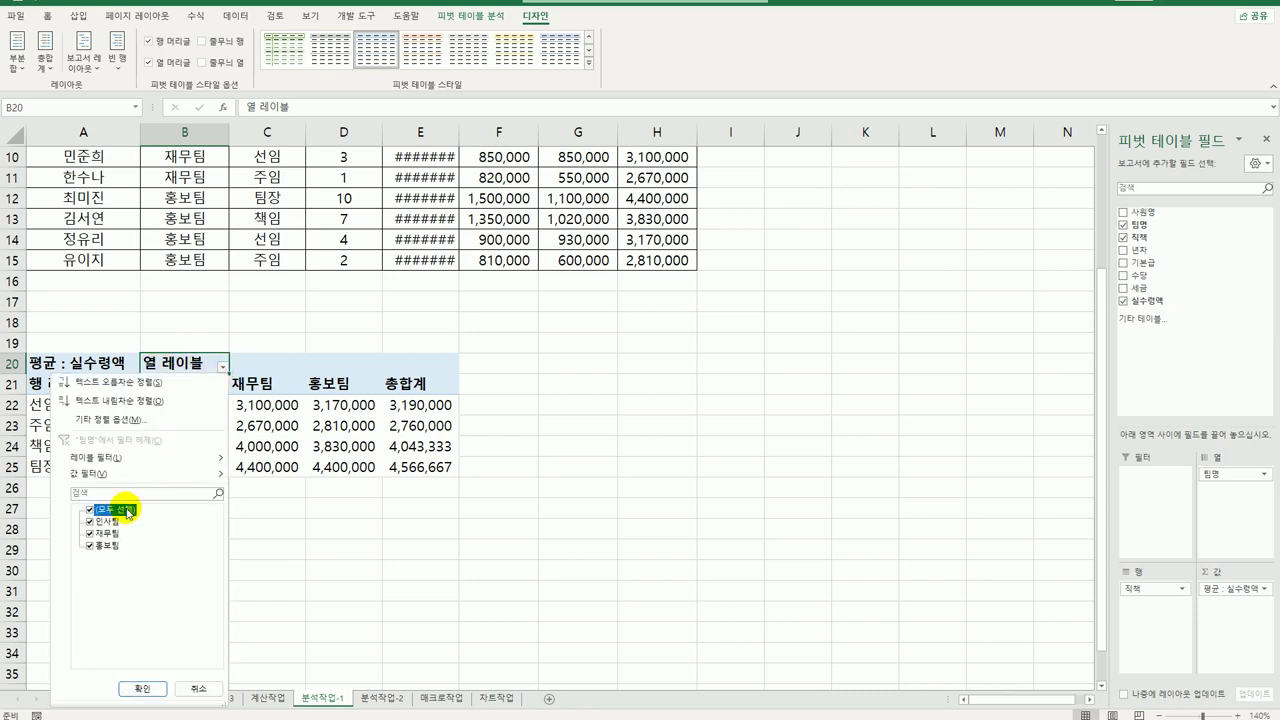
click(90, 510)
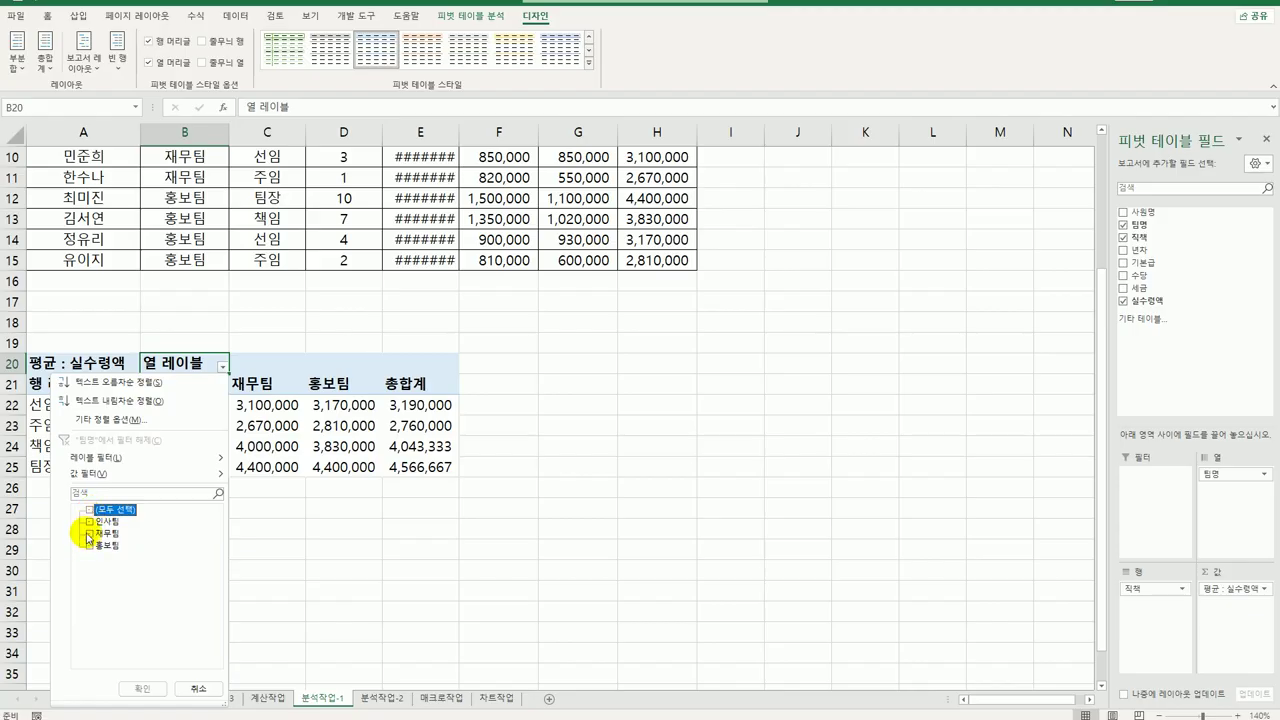
click(90, 521)
click(90, 533)
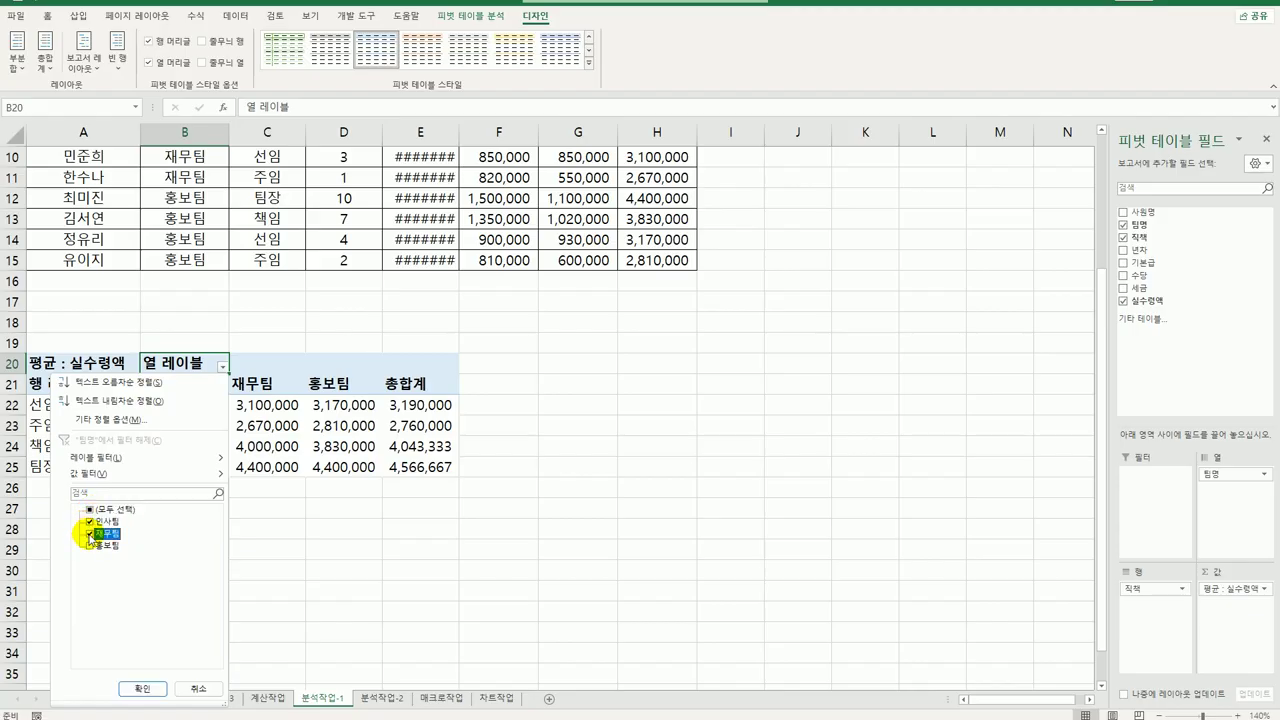
click(142, 689)
click(525, 529)
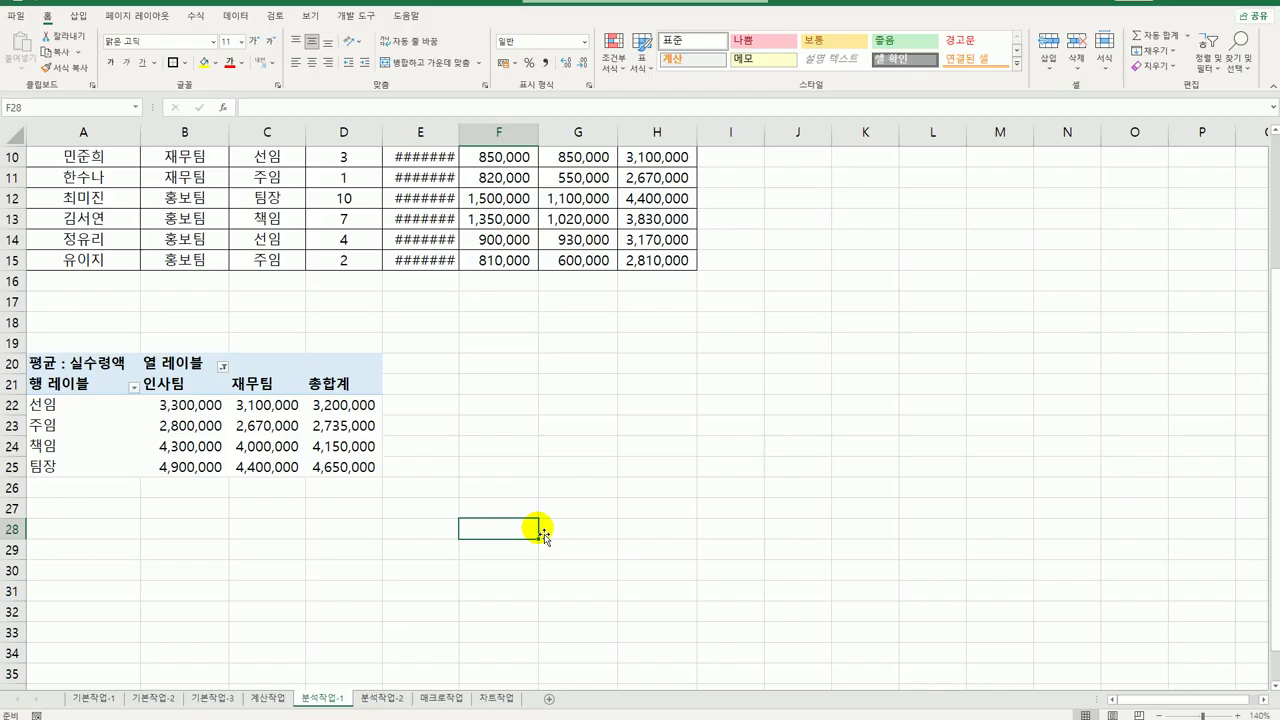
Step: Switch to the 분석작업-2 sheet and examine the 정기적금 inputs, the 월불입액 formula in B3 and the 기간(년) table
click(383, 698)
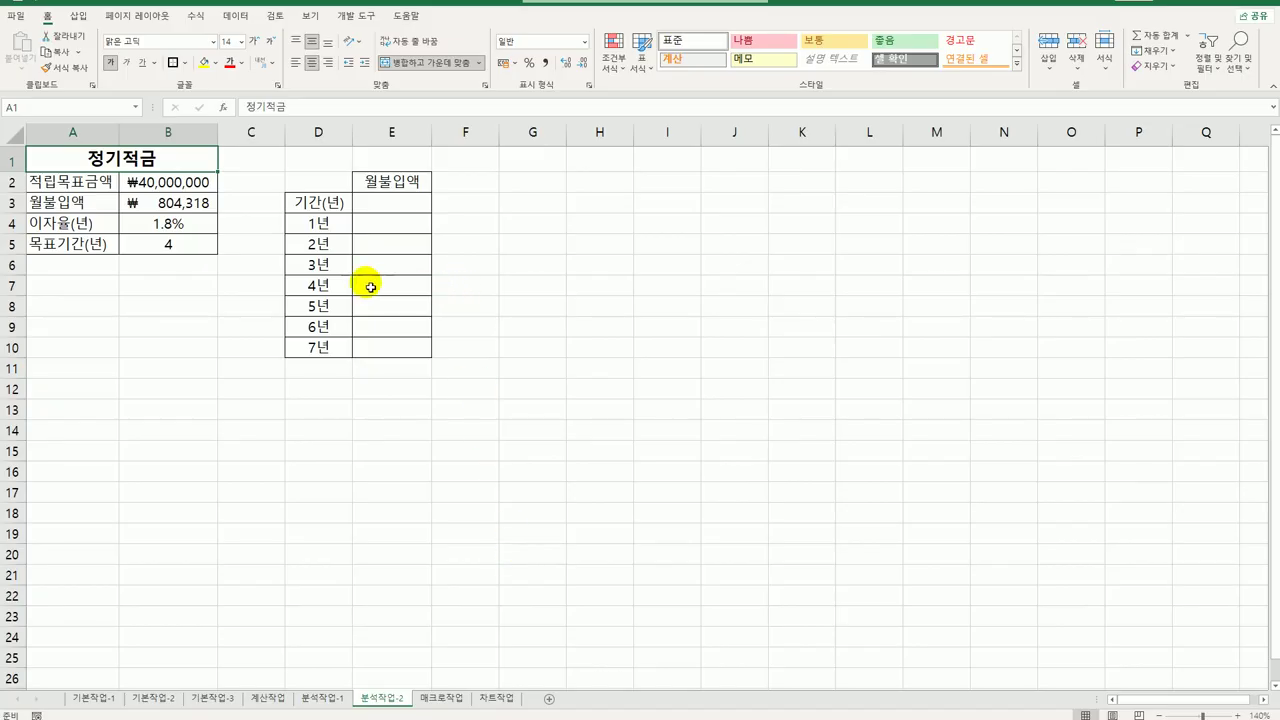
drag(318, 224, 320, 354)
drag(408, 201, 738, 202)
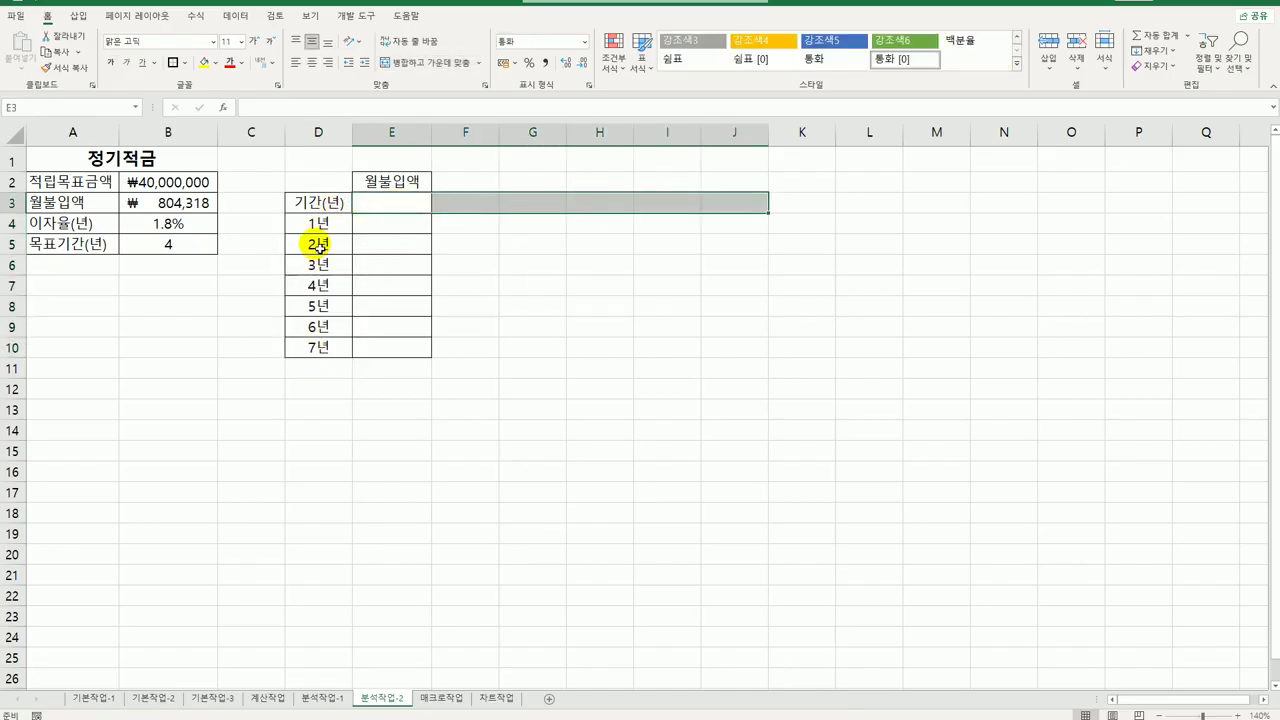
click(316, 203)
click(374, 201)
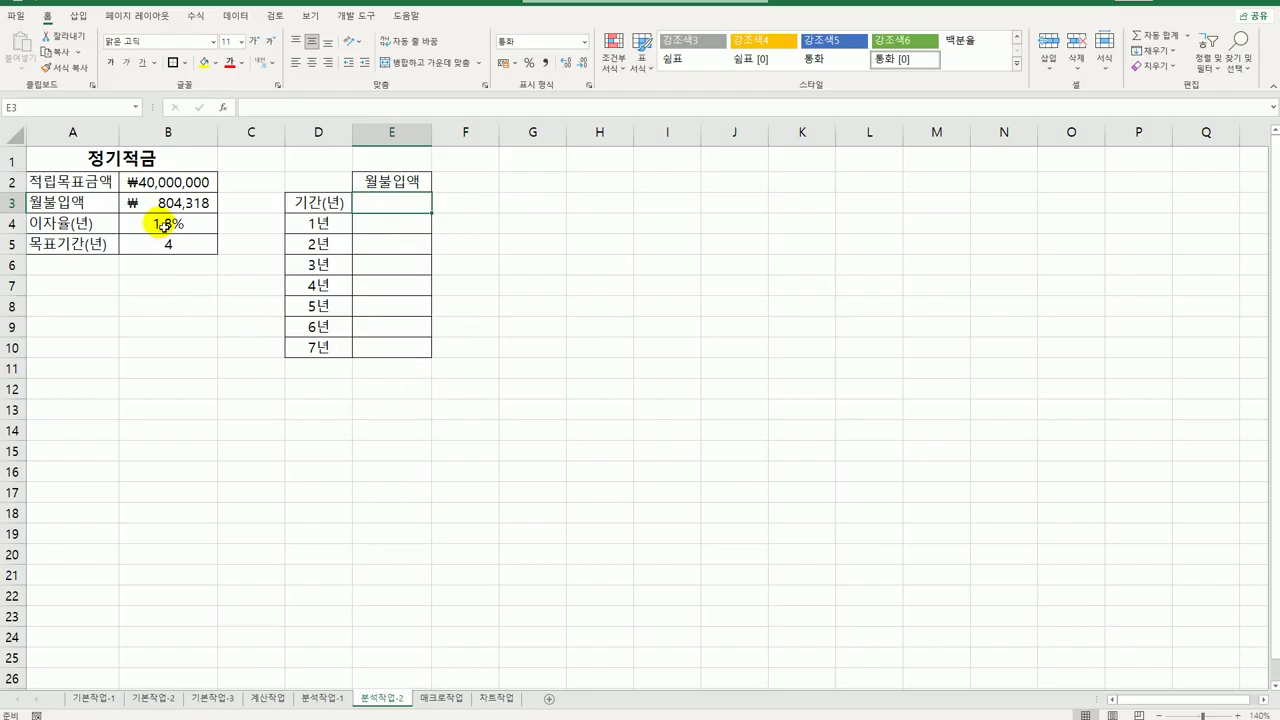
click(172, 203)
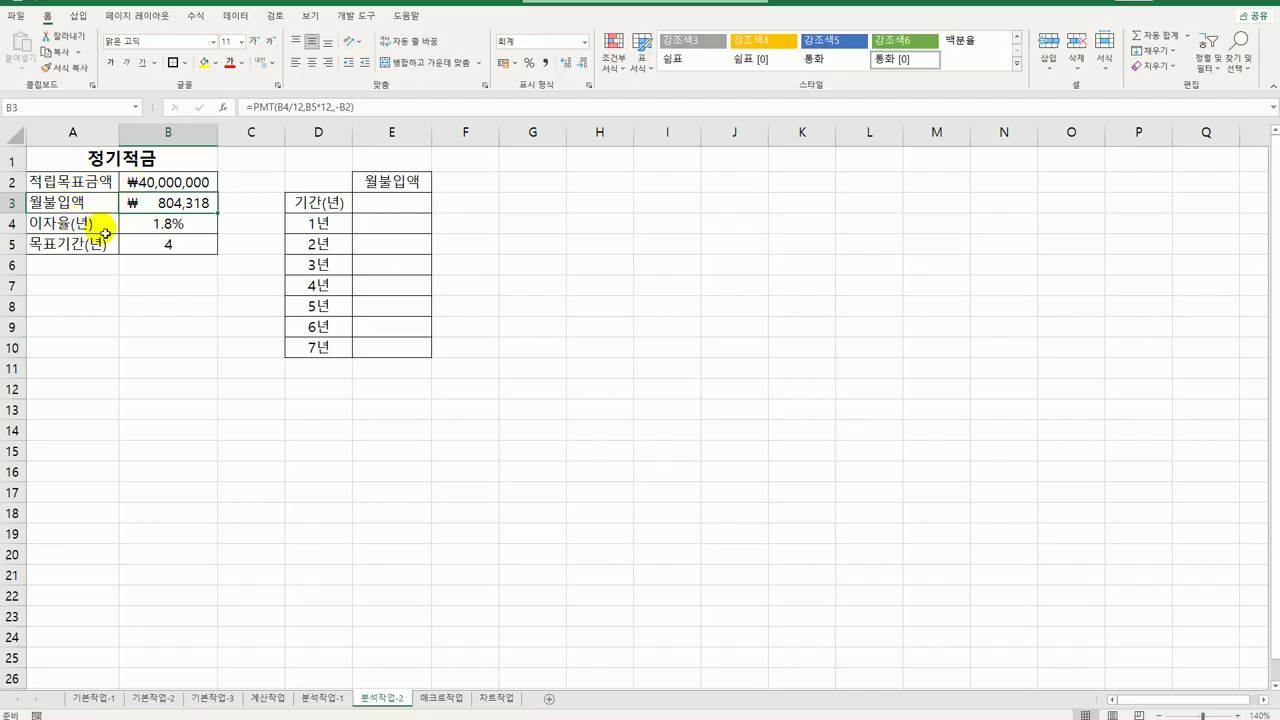
click(170, 228)
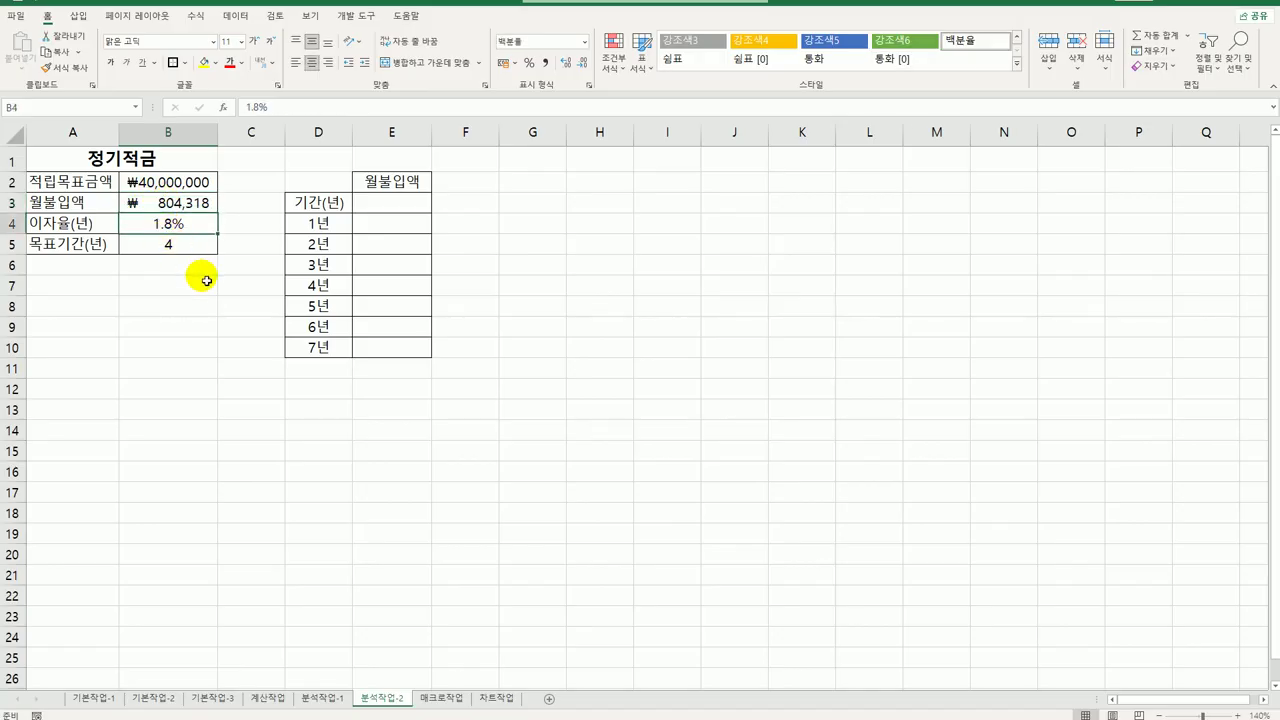
click(177, 203)
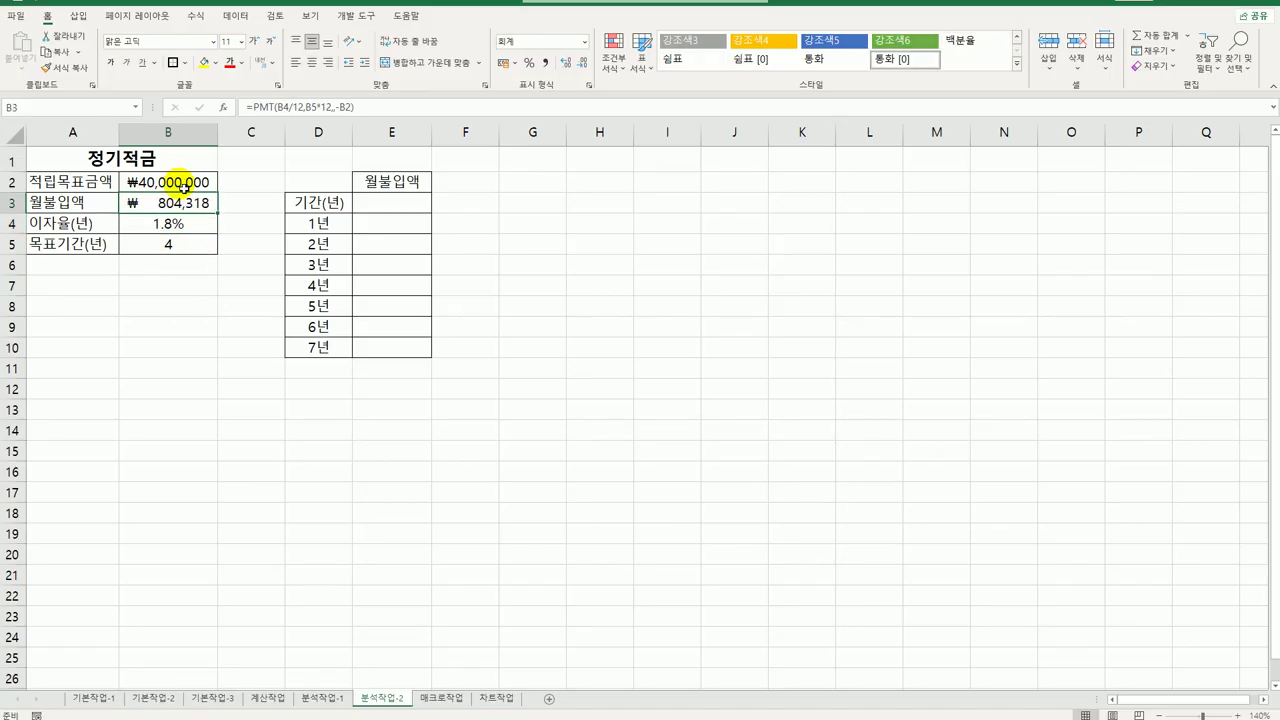
click(165, 180)
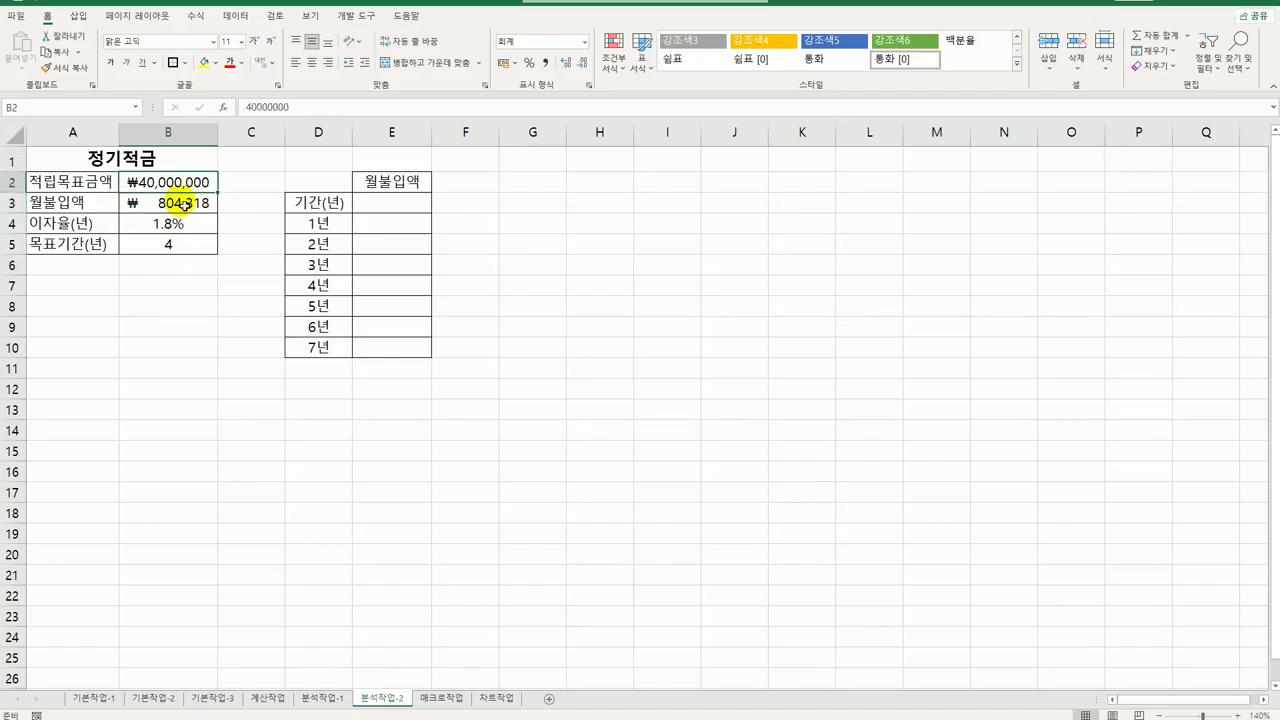
click(190, 203)
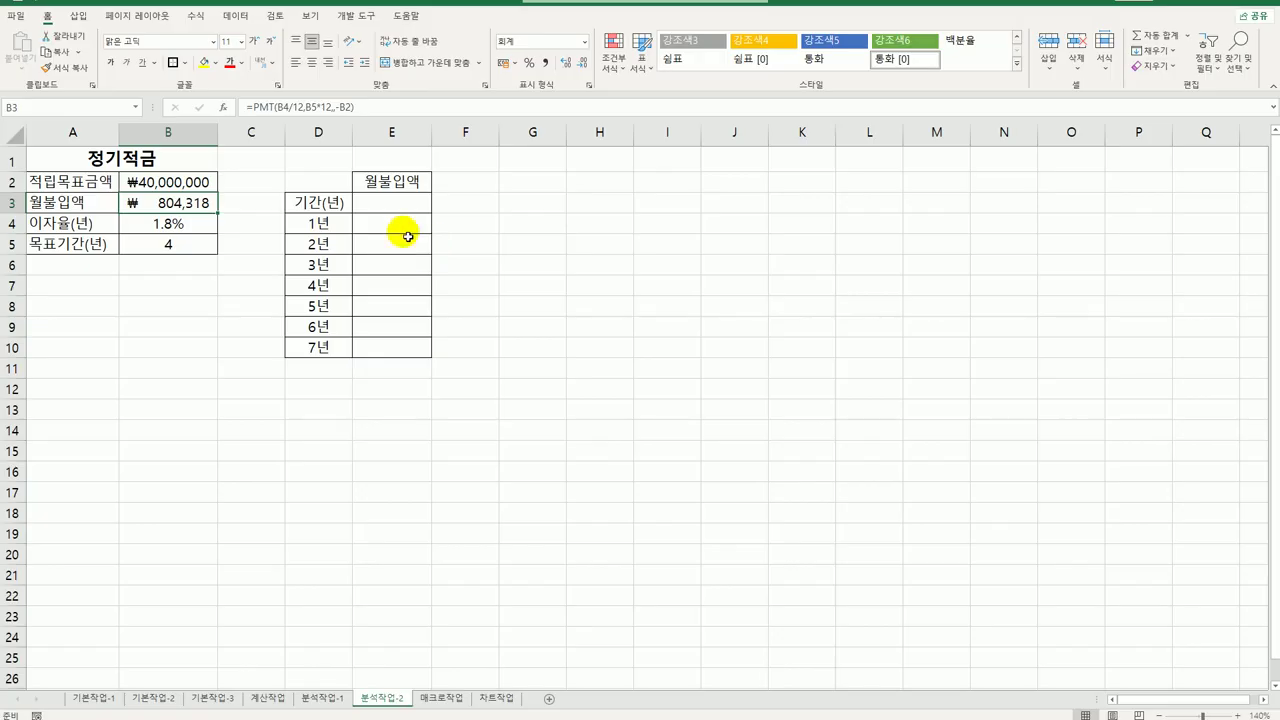
Step: Link cell E3 of the 월불입액 table to the 월불입액 result with the formula =B3
click(392, 201)
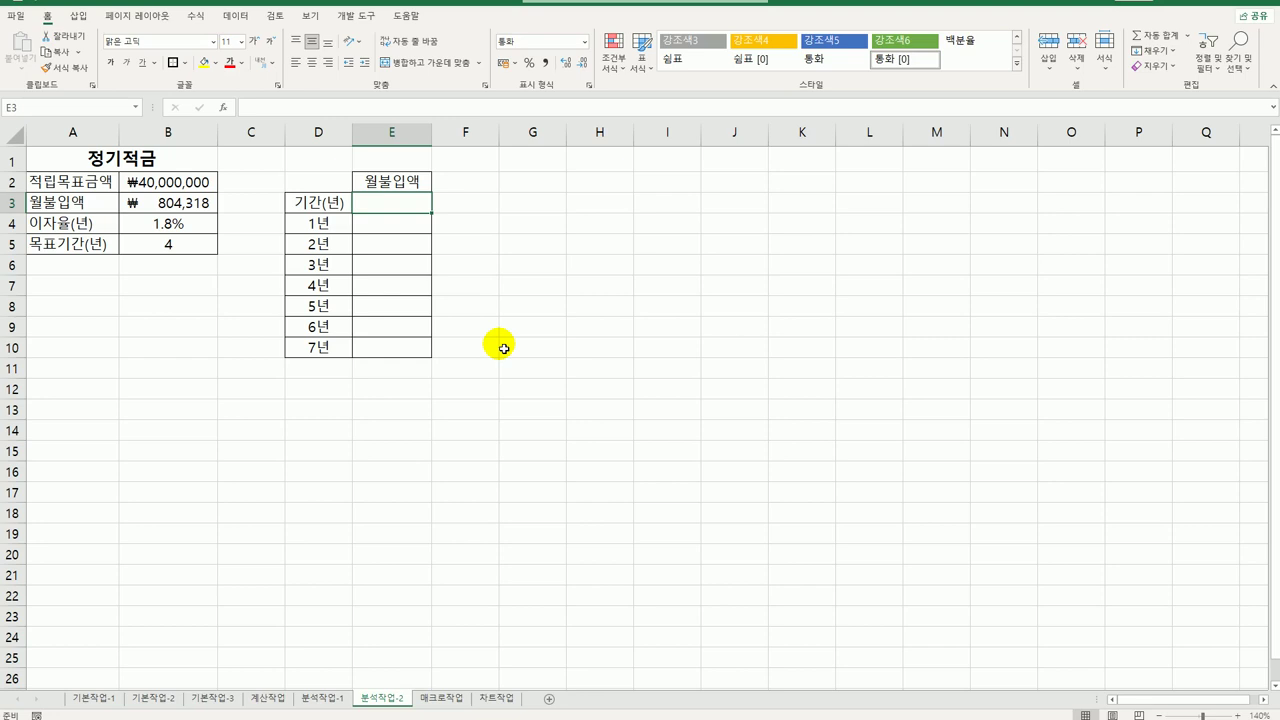
text(=)
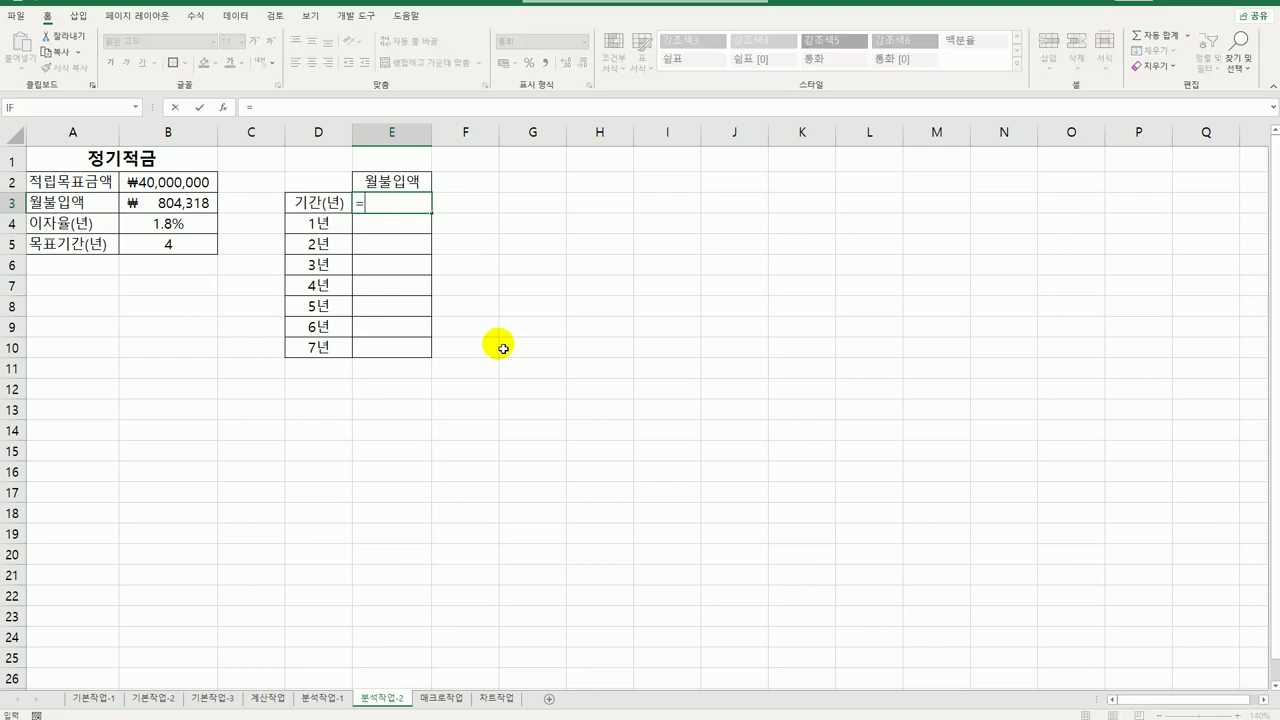
click(162, 205)
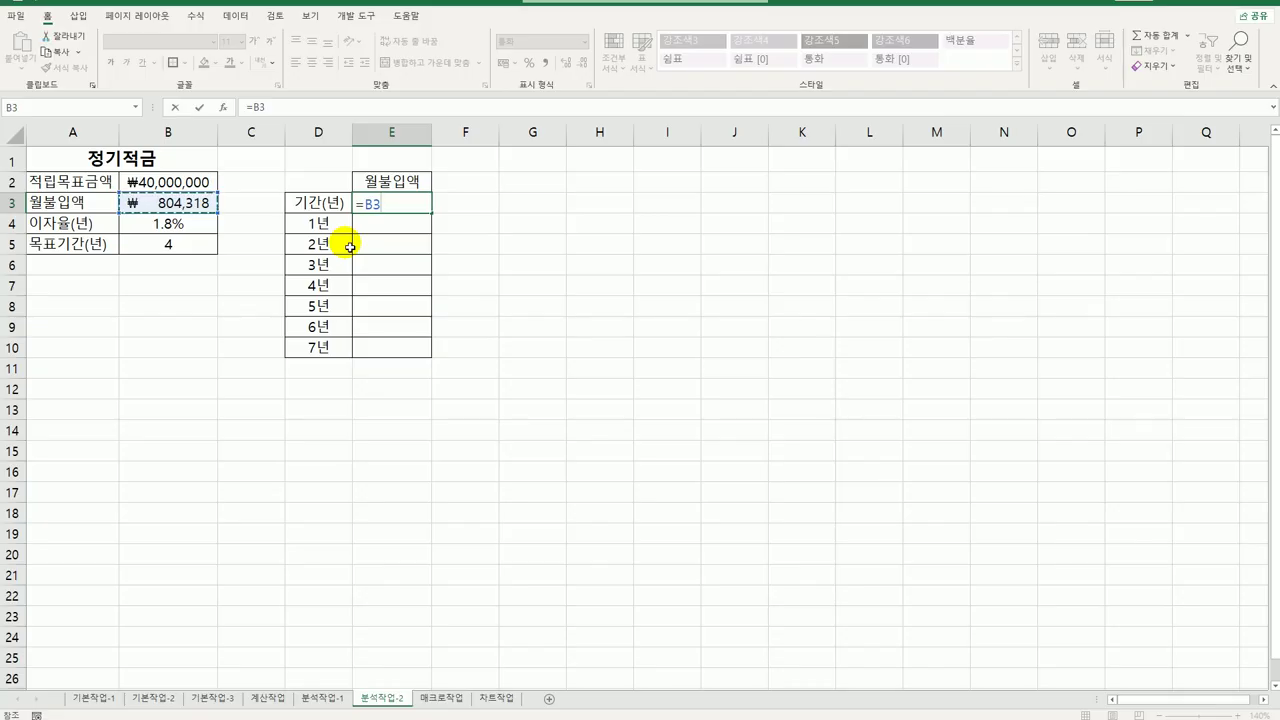
key(Return)
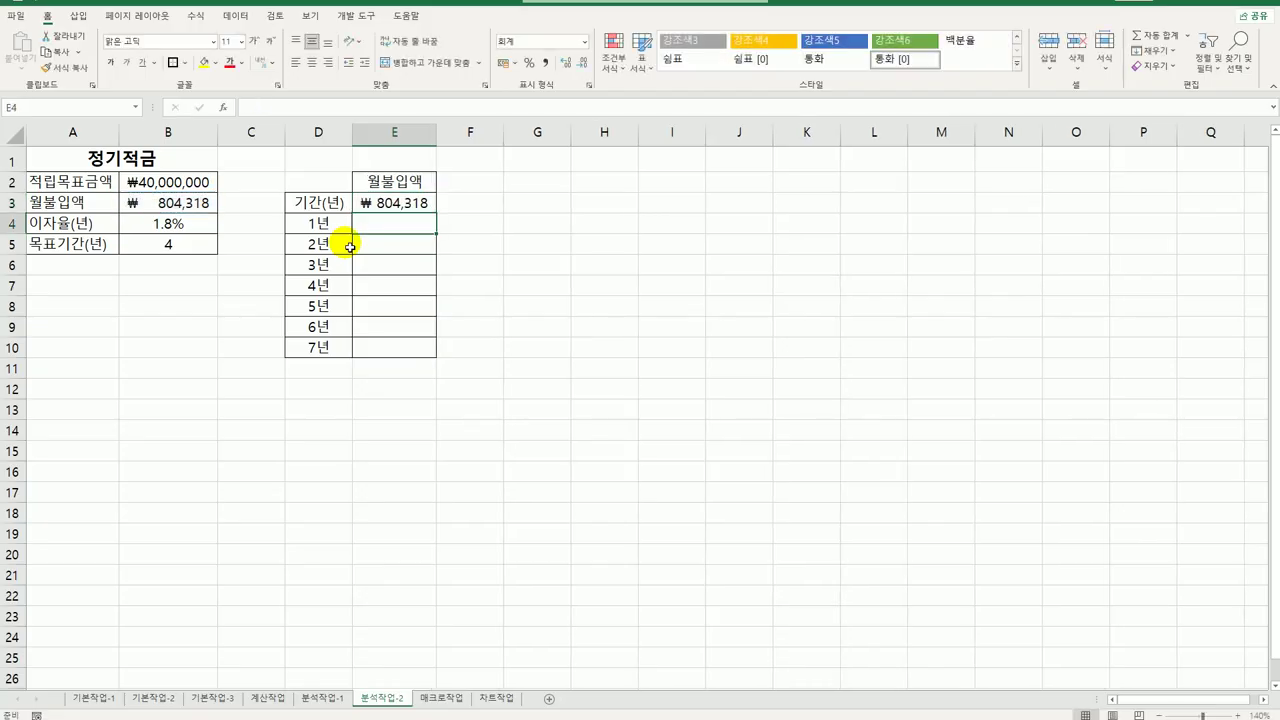
Step: Create a 데이터 테이블 on D3:E10 with $B$5 as the 열 입력 셀, and autofit the width of column E
drag(329, 203, 392, 346)
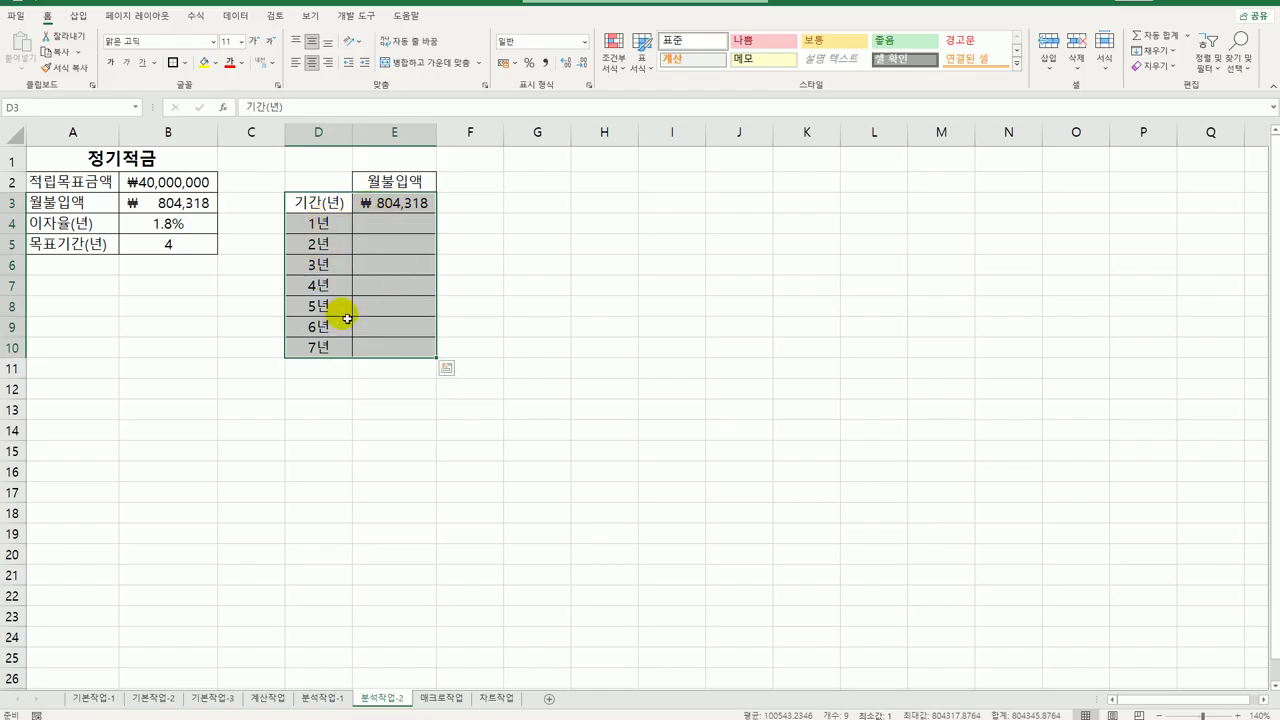
click(240, 18)
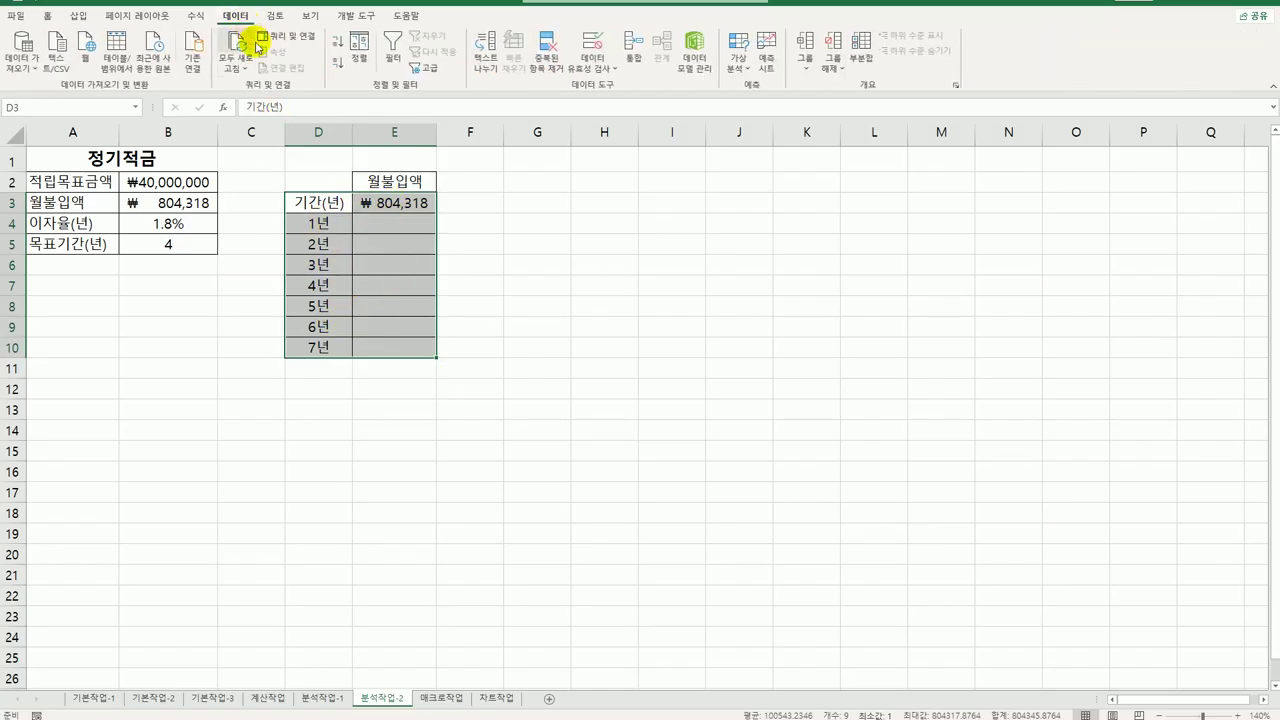
click(737, 66)
click(749, 129)
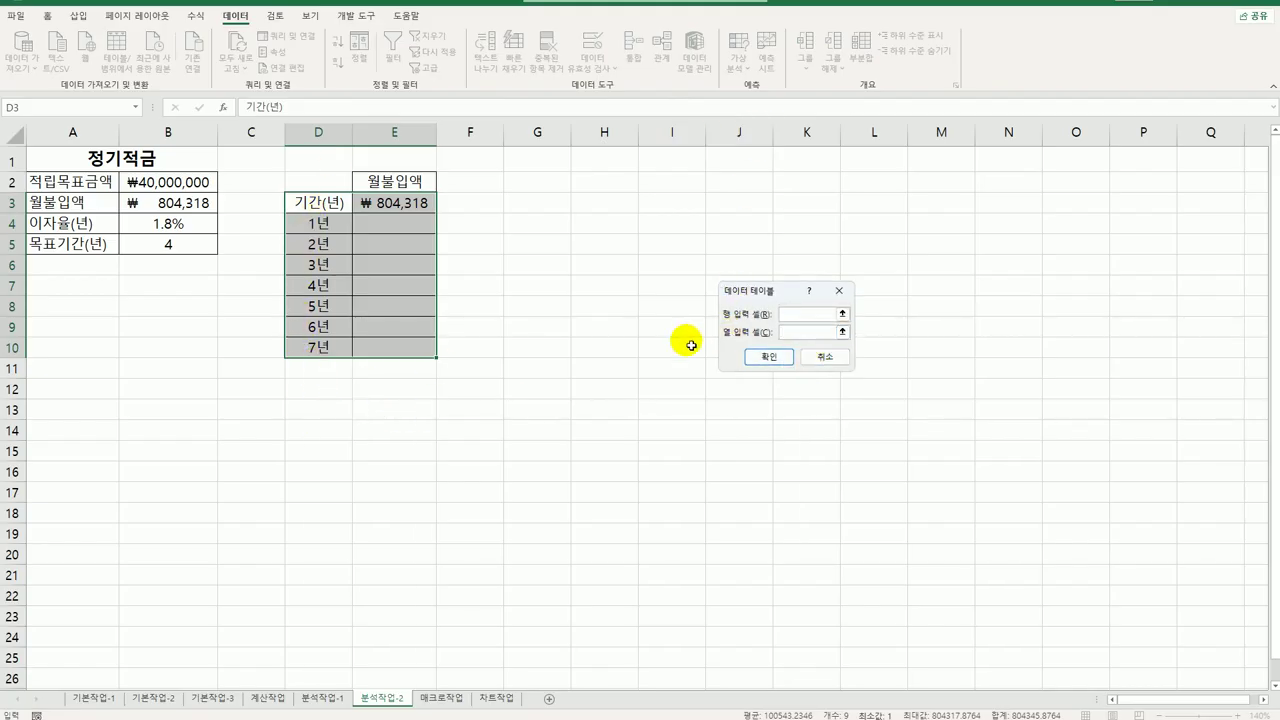
click(782, 332)
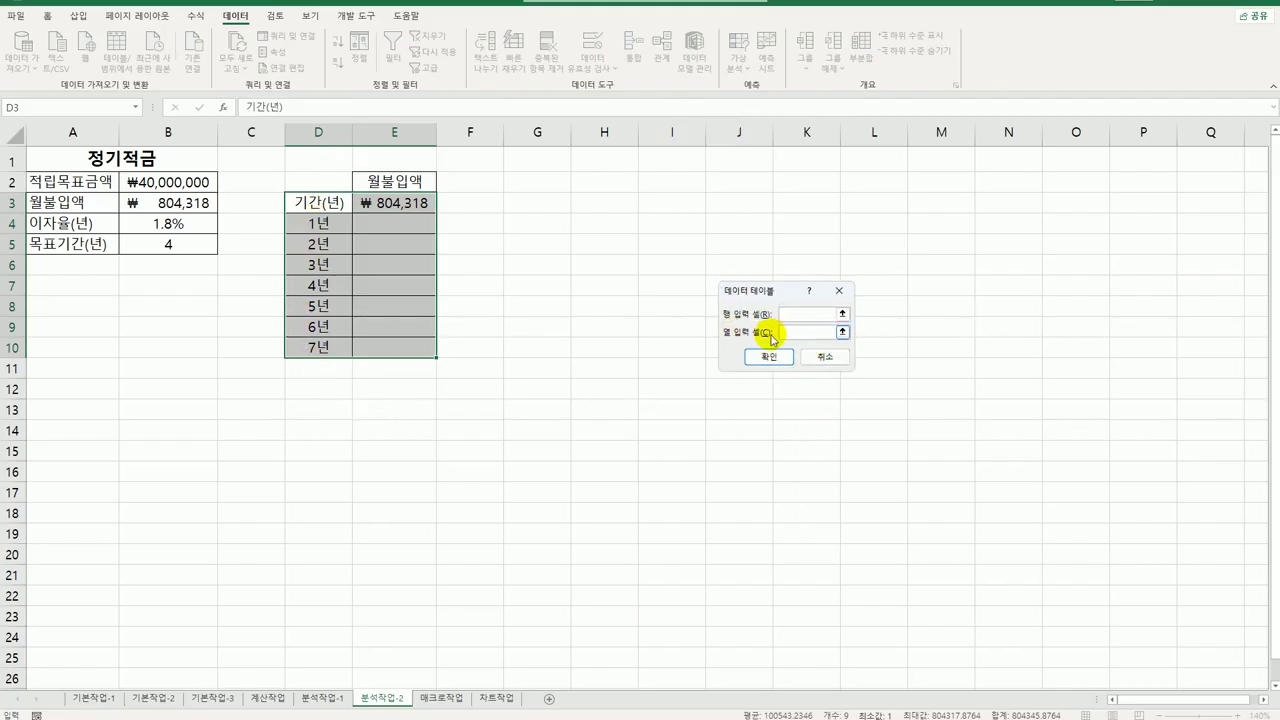
click(187, 248)
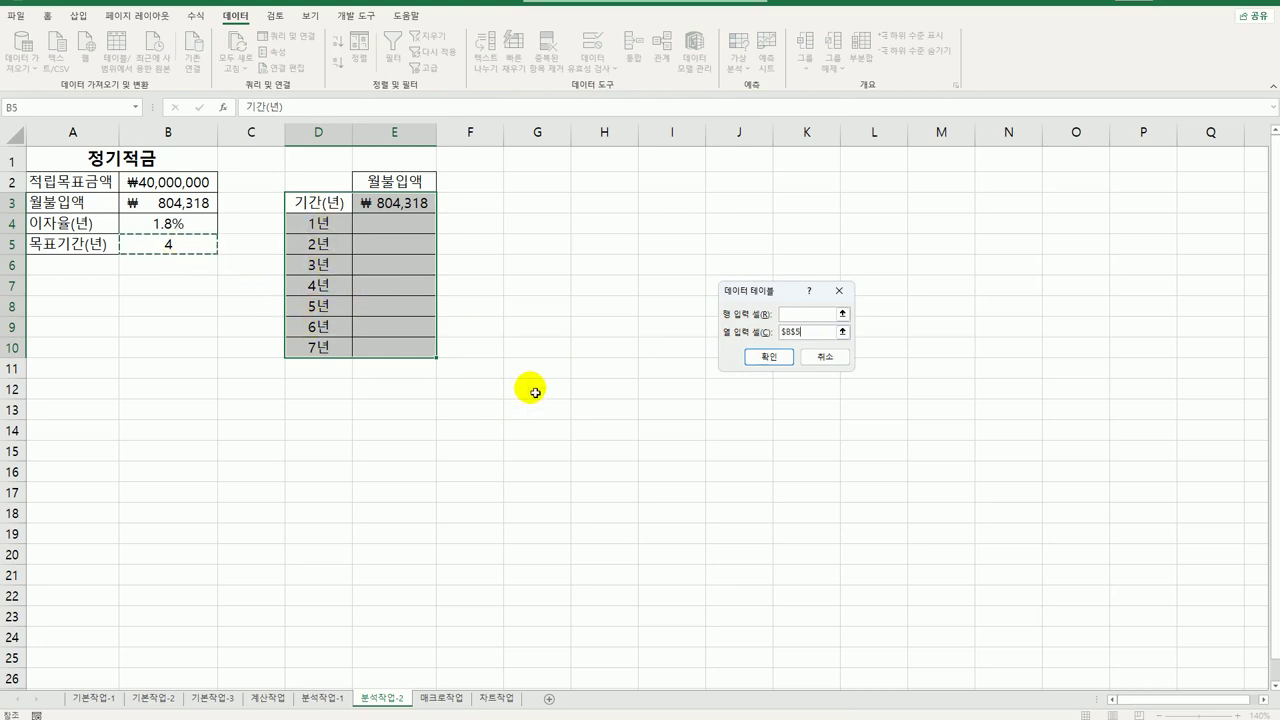
click(764, 379)
drag(812, 332, 780, 332)
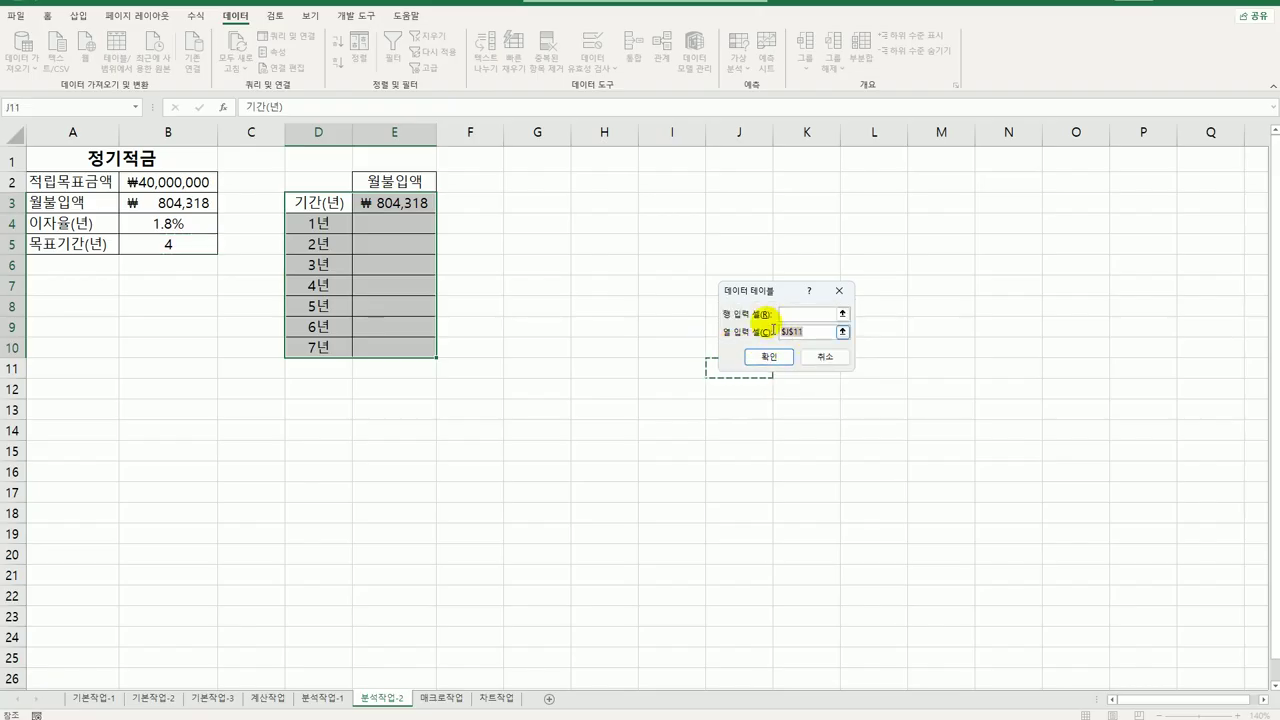
click(168, 245)
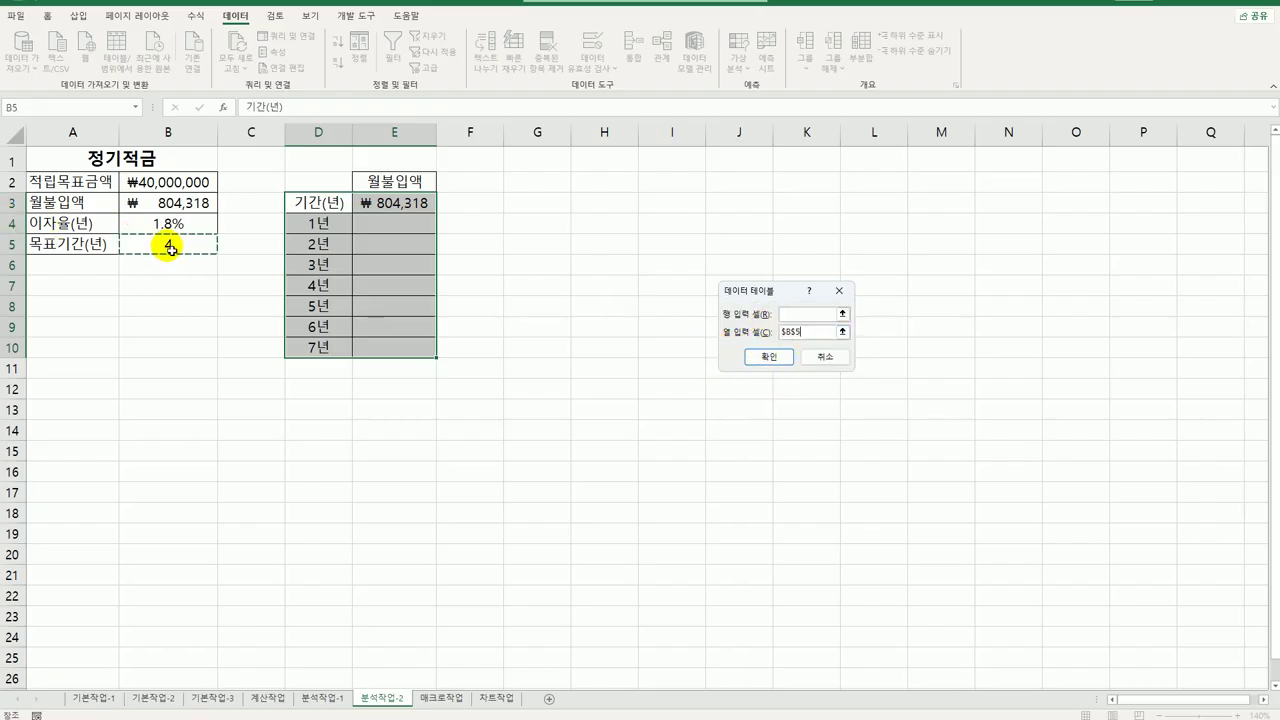
click(764, 357)
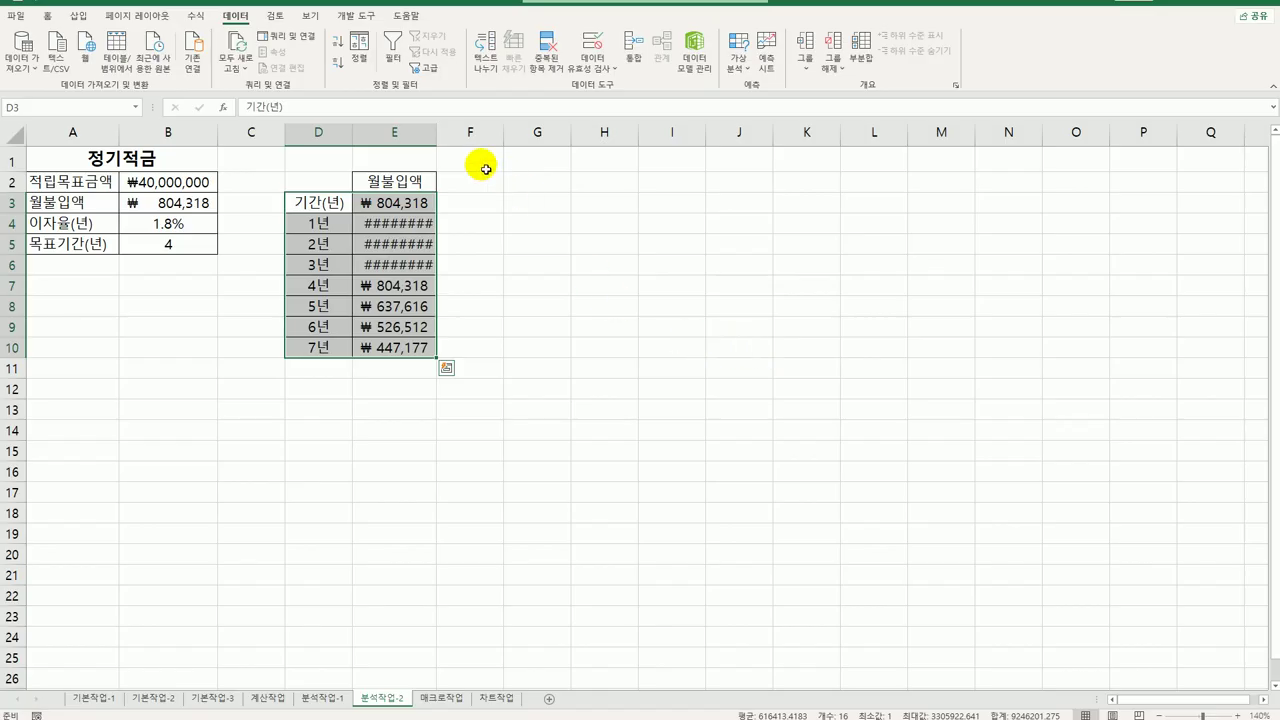
double_click(444, 141)
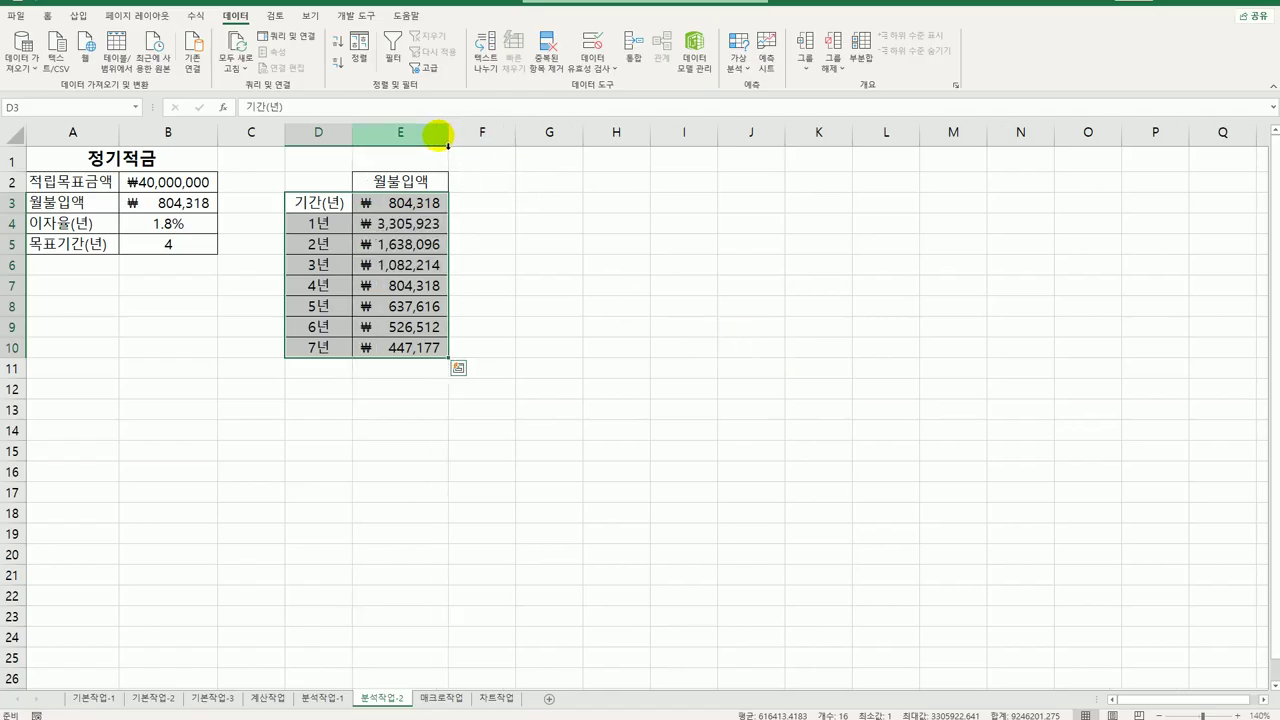
click(425, 229)
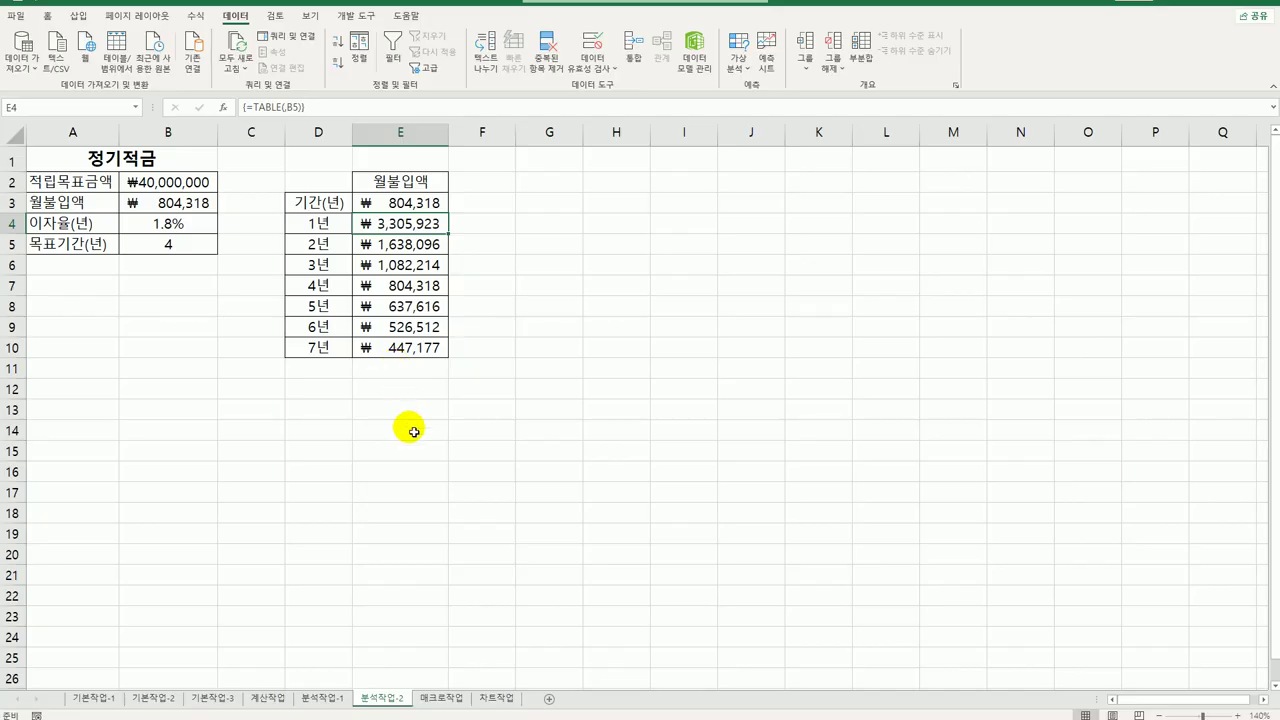
Step: Switch to the 매크로작업 sheet and draw a 단추 form control covering cells B12:C13
click(441, 697)
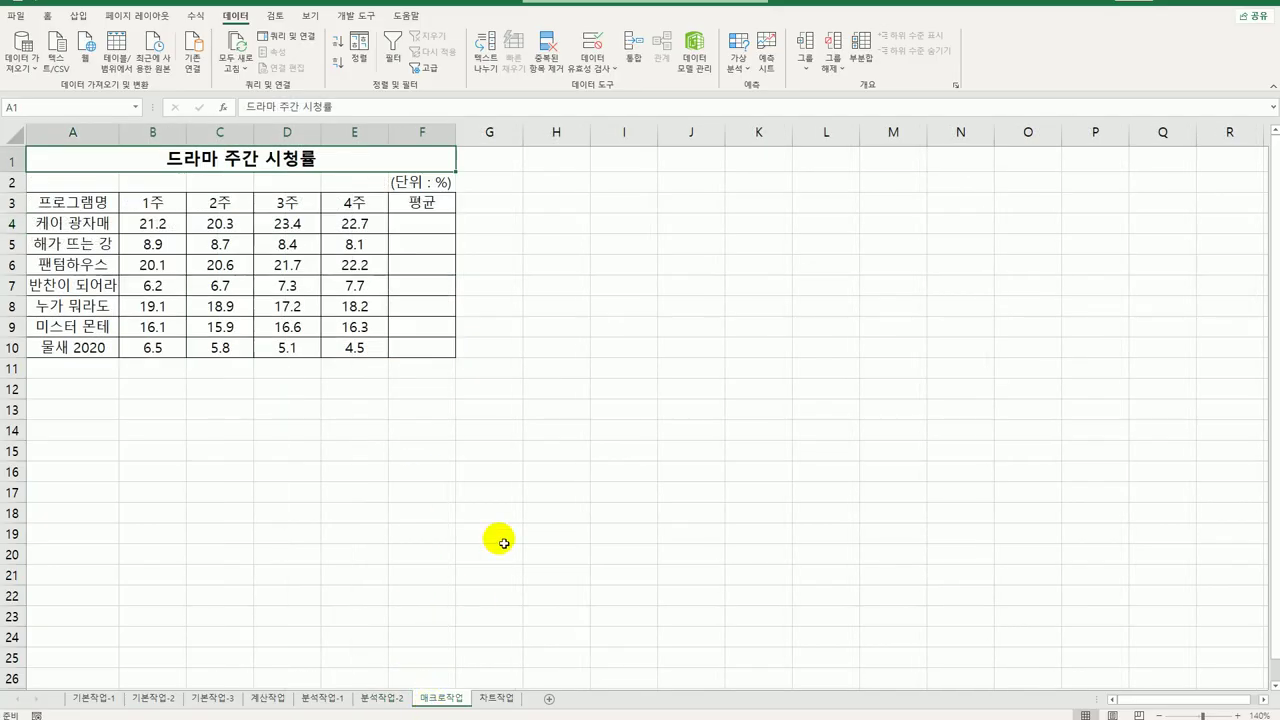
click(552, 310)
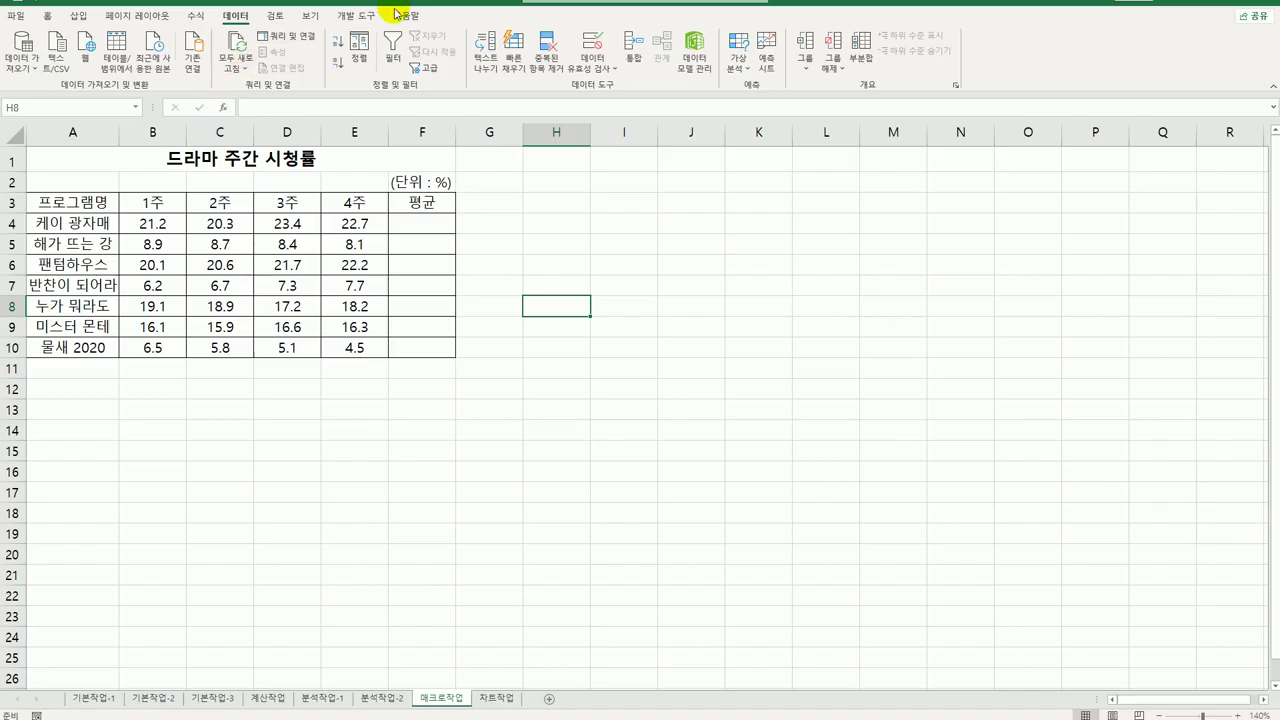
click(355, 16)
click(276, 55)
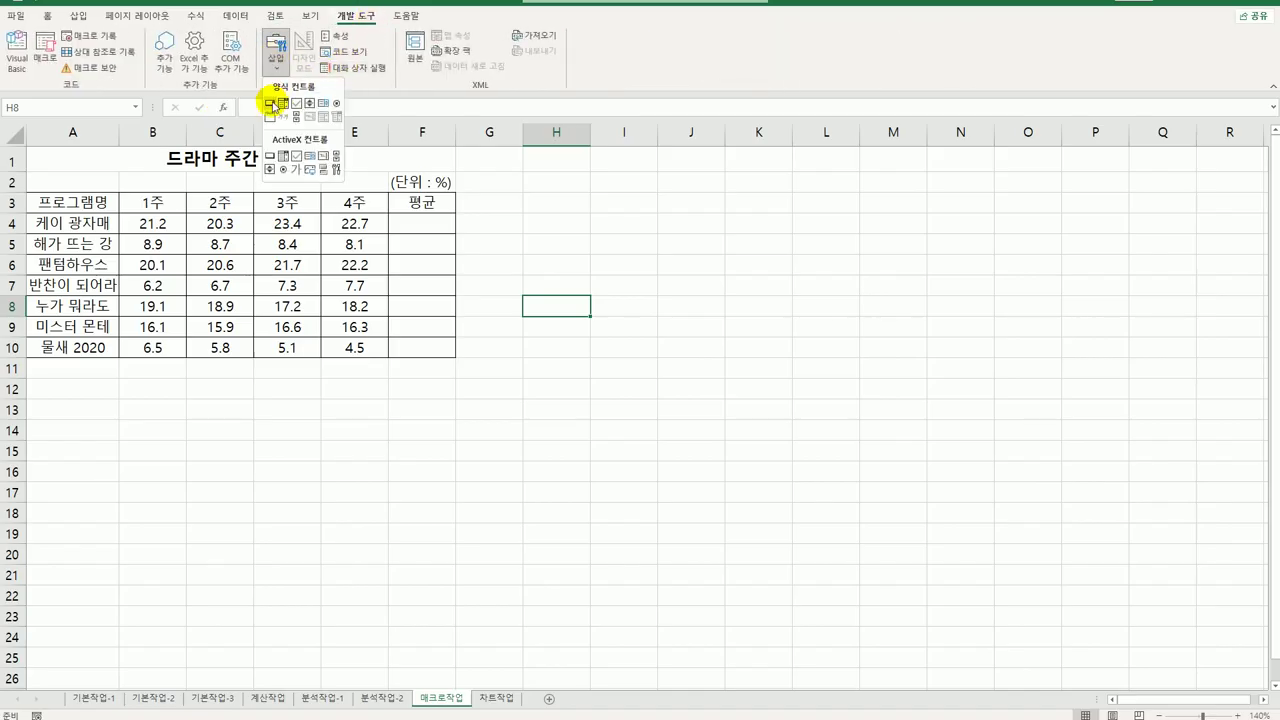
click(272, 103)
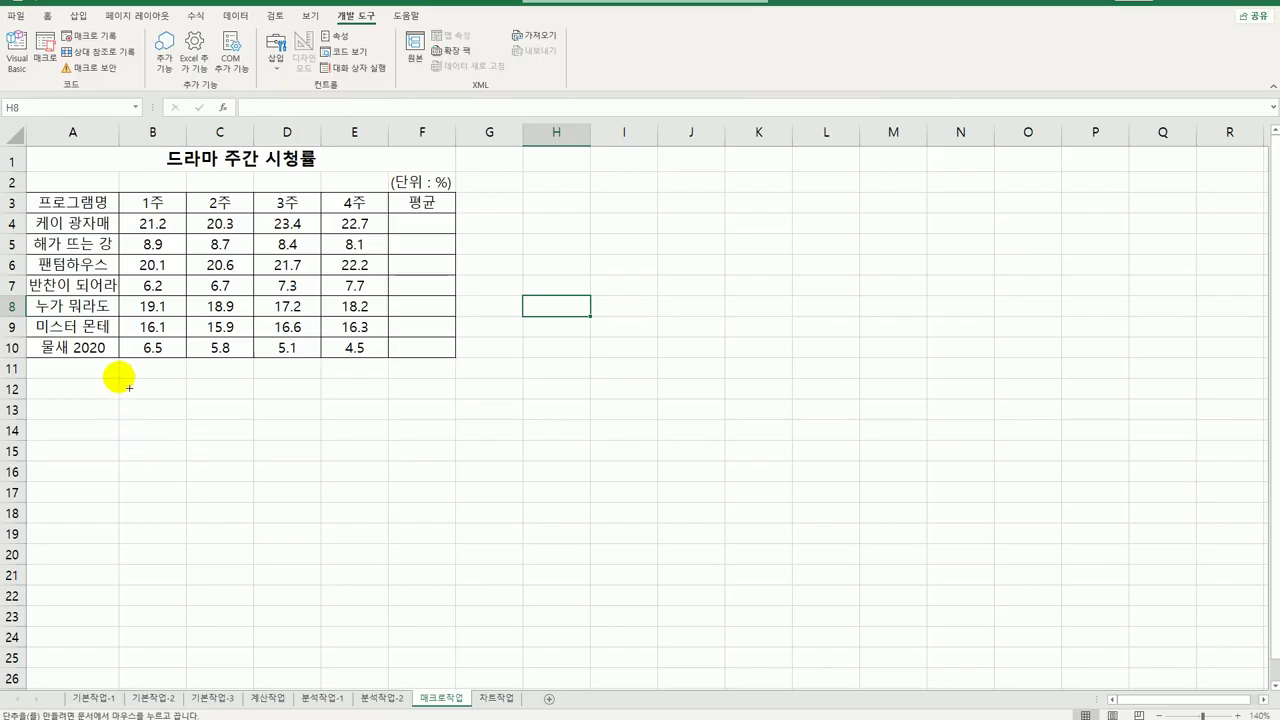
drag(129, 387, 238, 422)
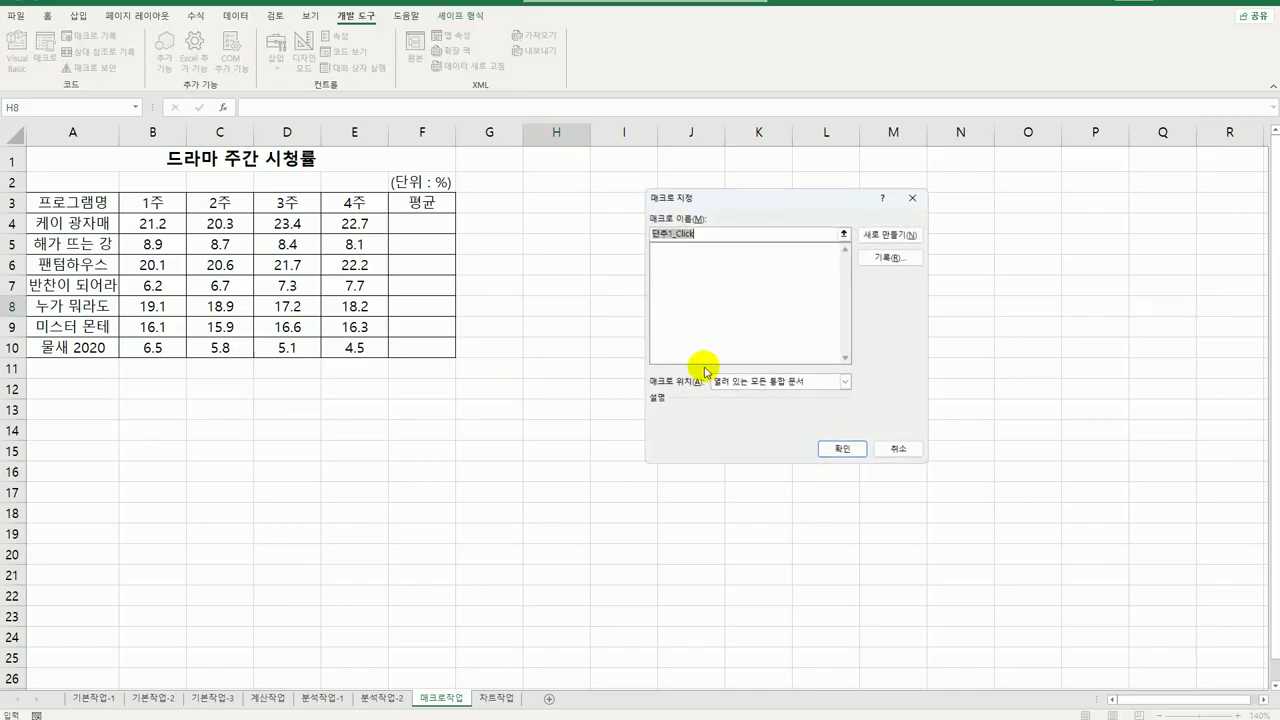
Step: Assign a macro named 평균 to the new form button and start recording it
text(VU)
key(BackSpace)
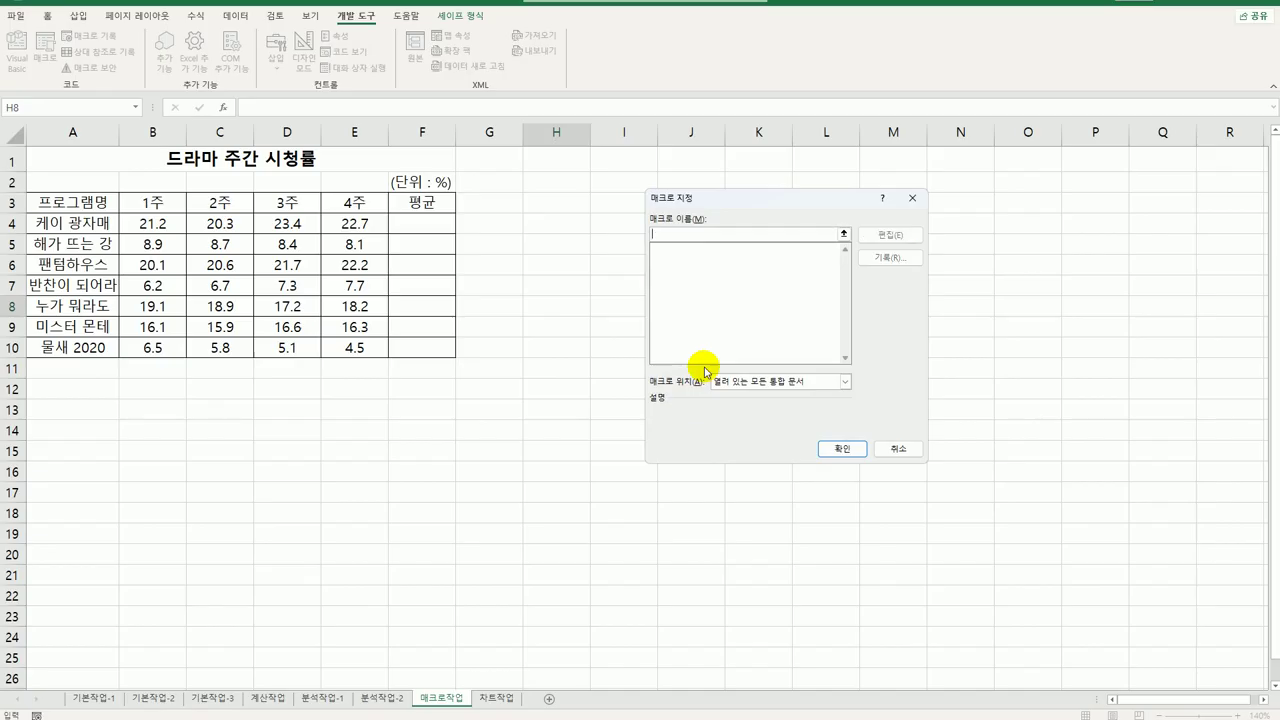
text(평균)
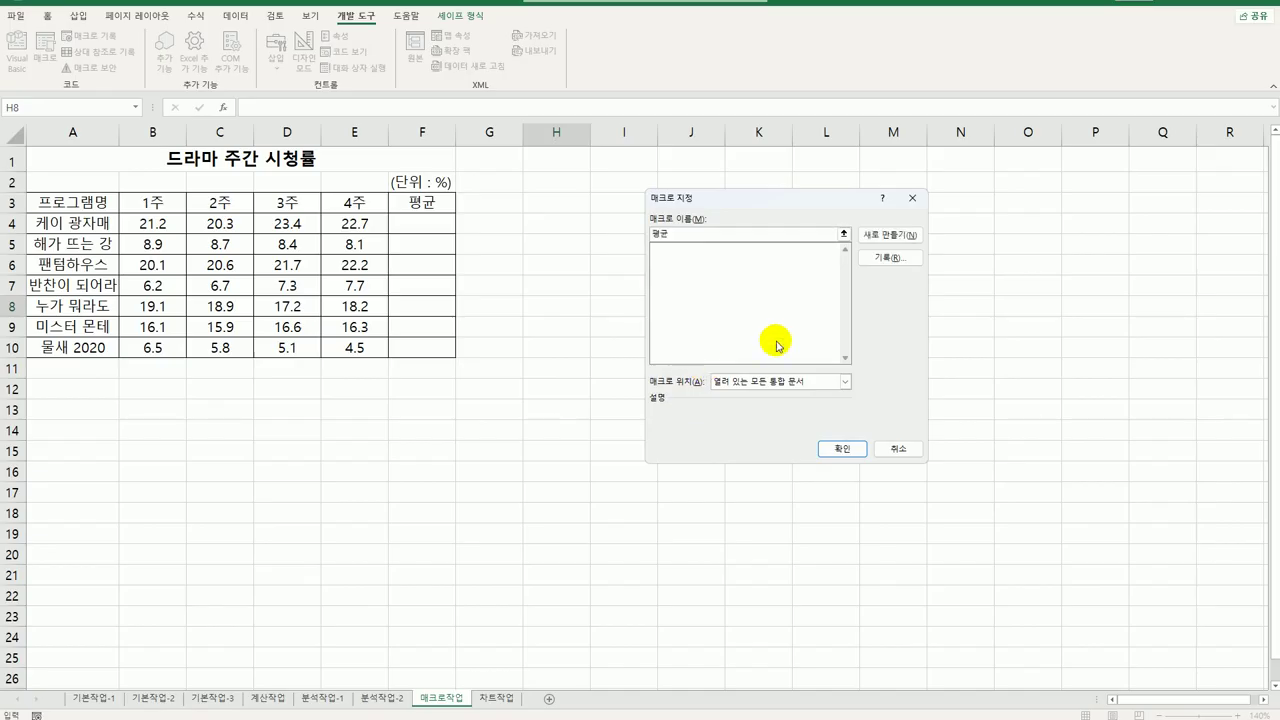
click(881, 258)
click(822, 421)
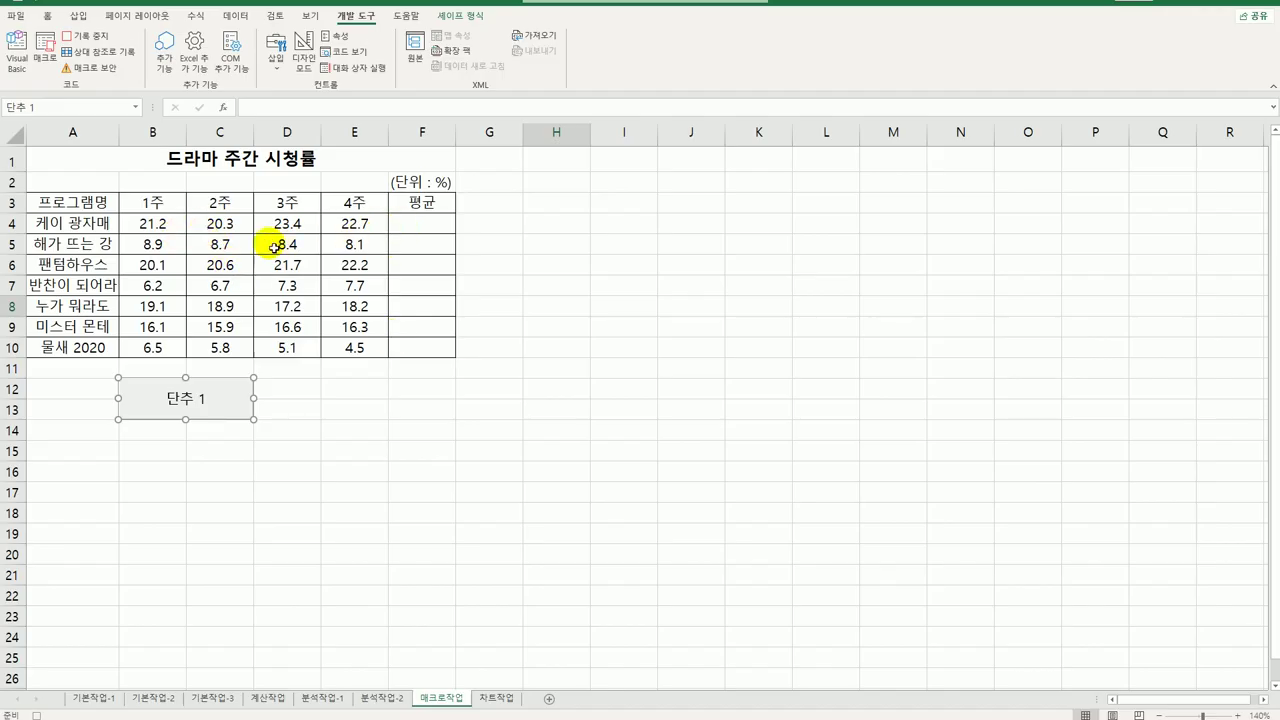
Step: Calculate the 평균 for 케이 광자매 in F4 with the formula =AVERAGE(B4:E4)
click(437, 224)
text(=)
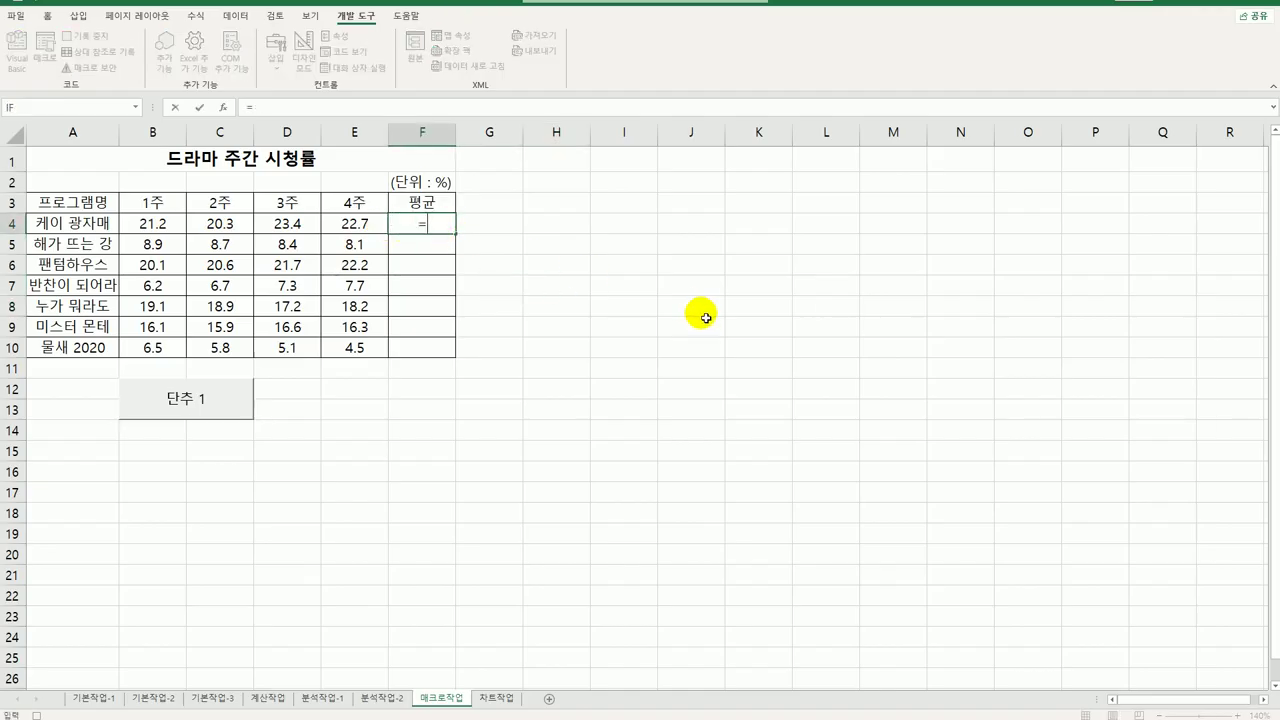
text(AV)
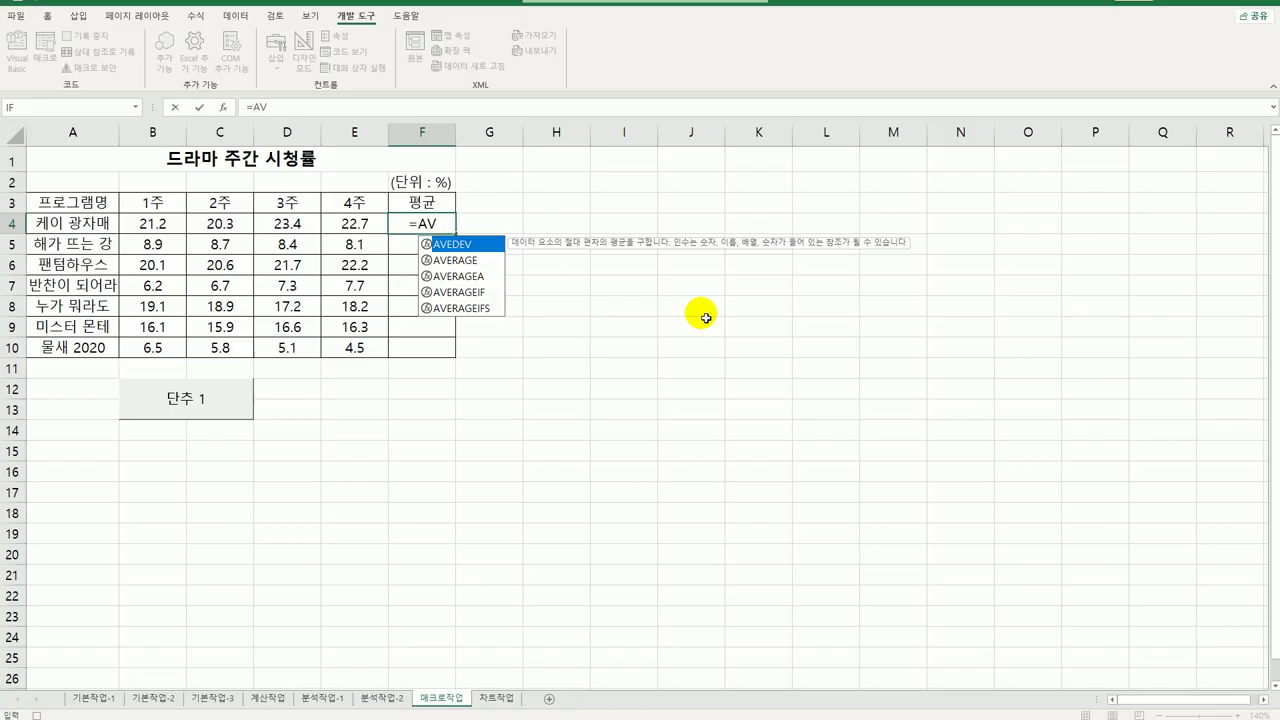
double_click(455, 260)
drag(178, 223, 350, 223)
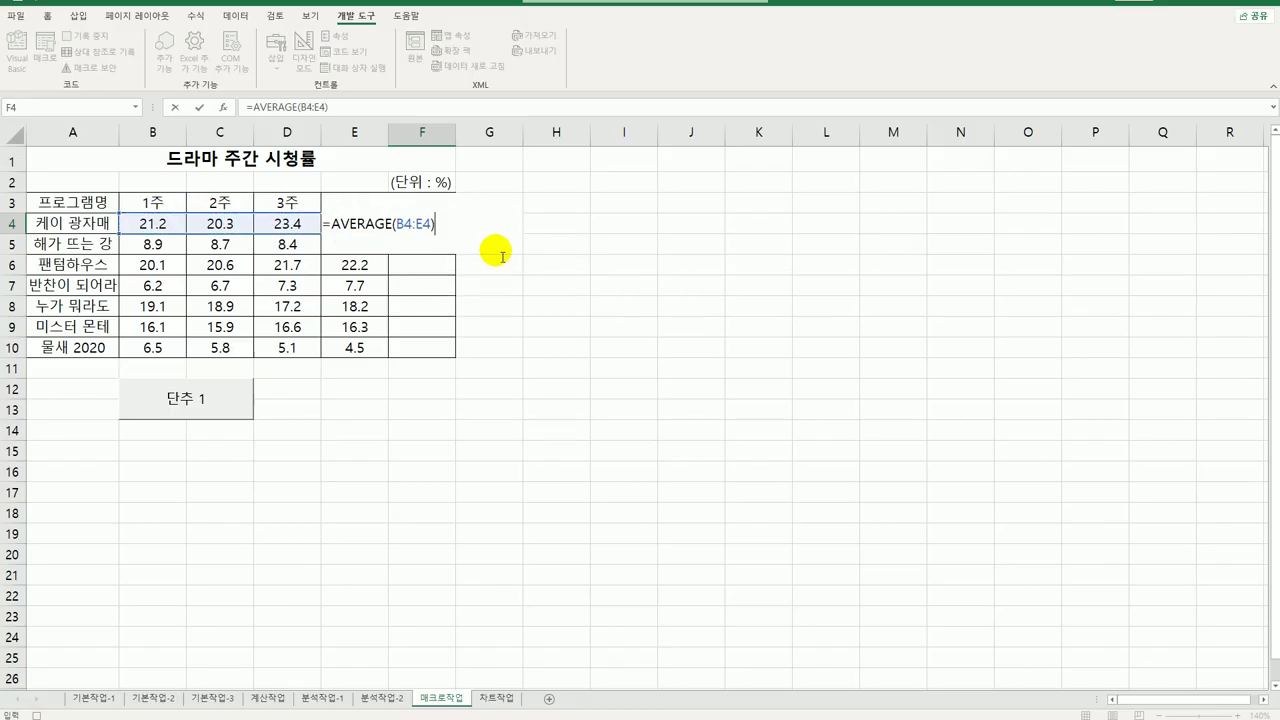
key(Return)
Step: Fill the average formula from F4 down to F10 and stop recording the macro
click(450, 227)
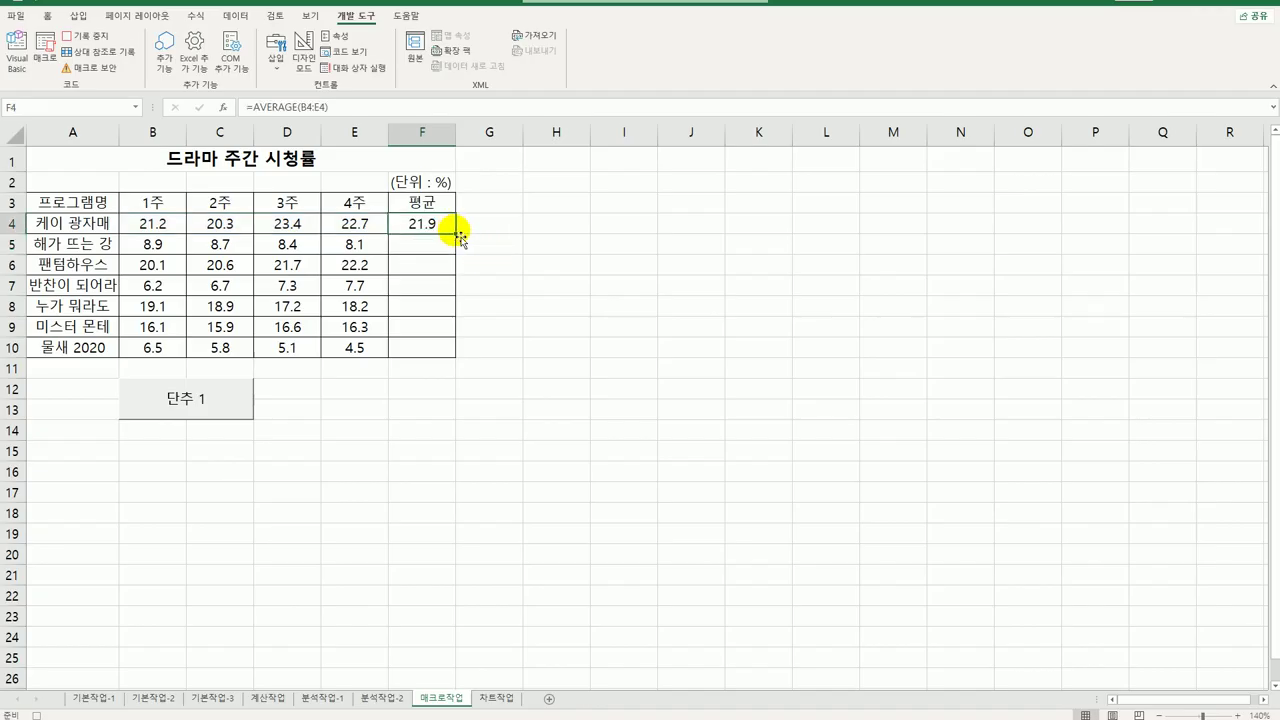
drag(455, 234, 451, 357)
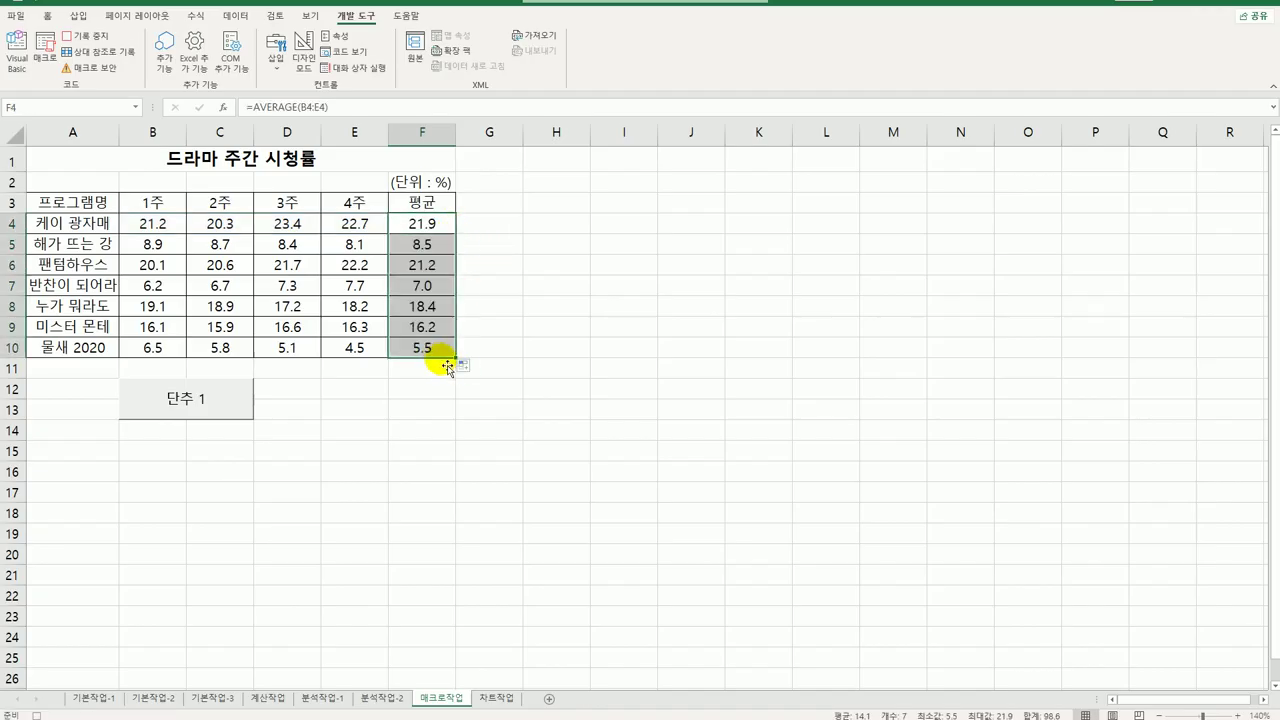
click(429, 351)
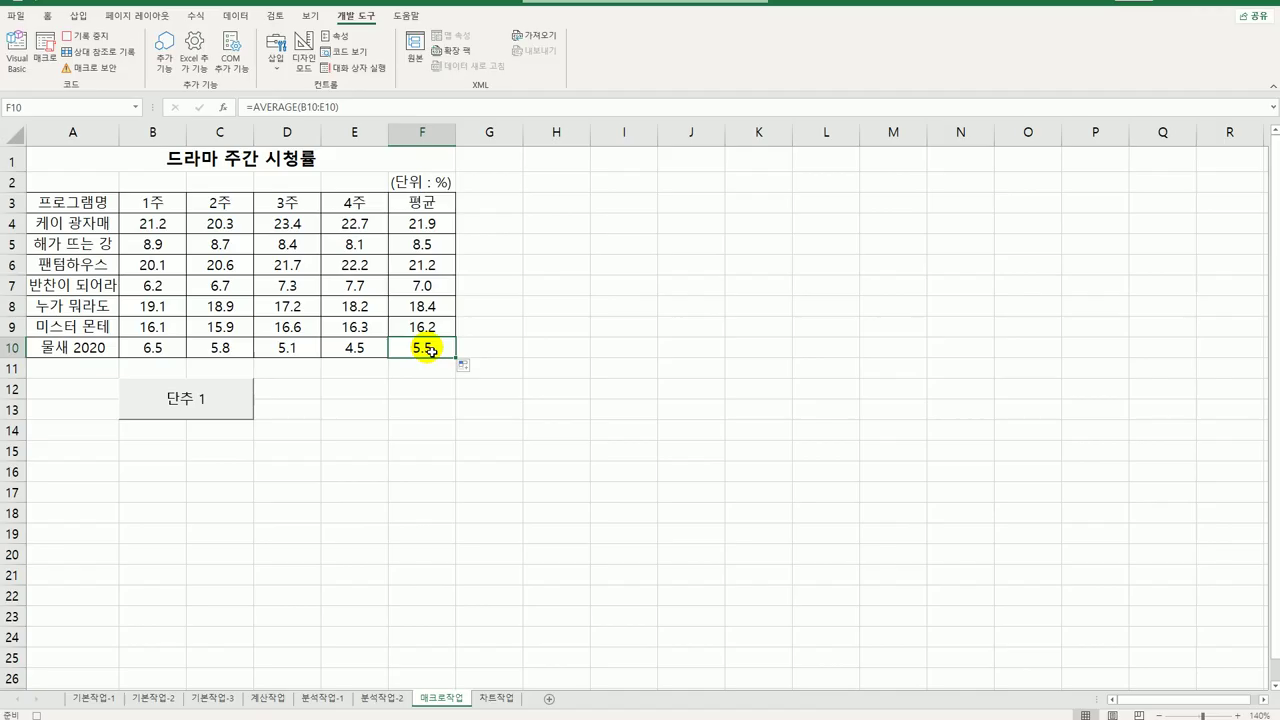
click(90, 37)
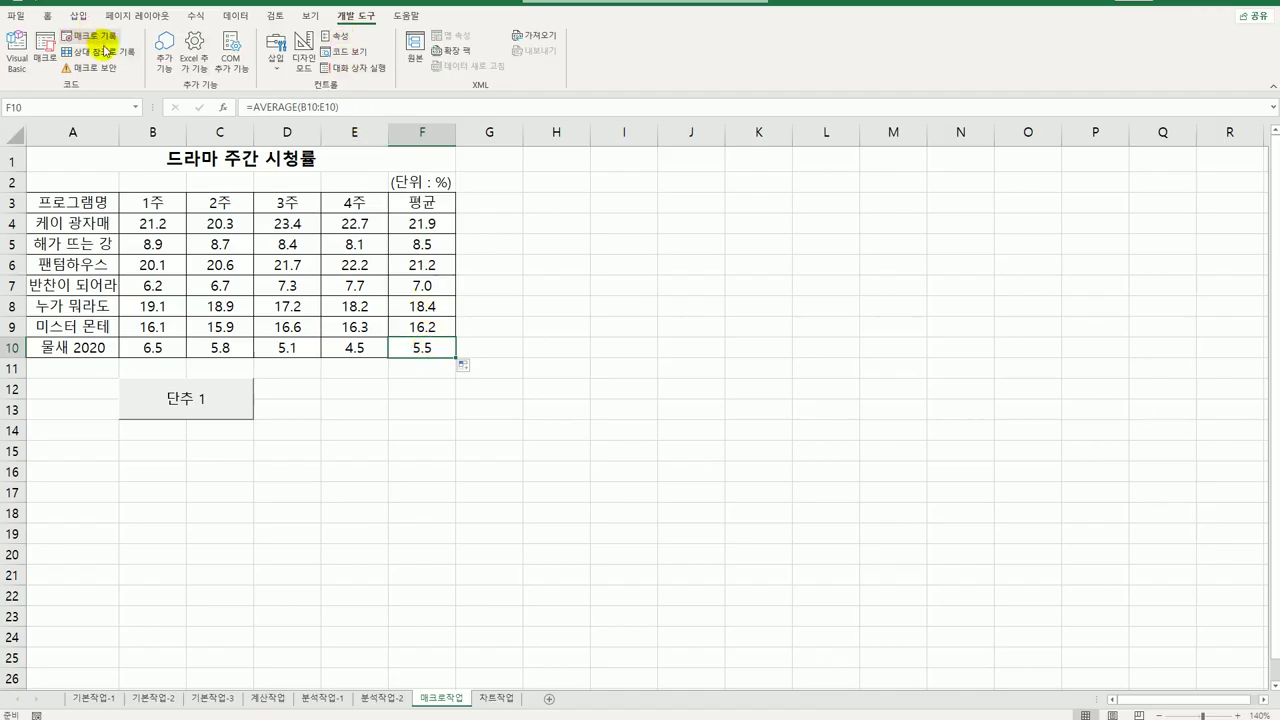
click(586, 386)
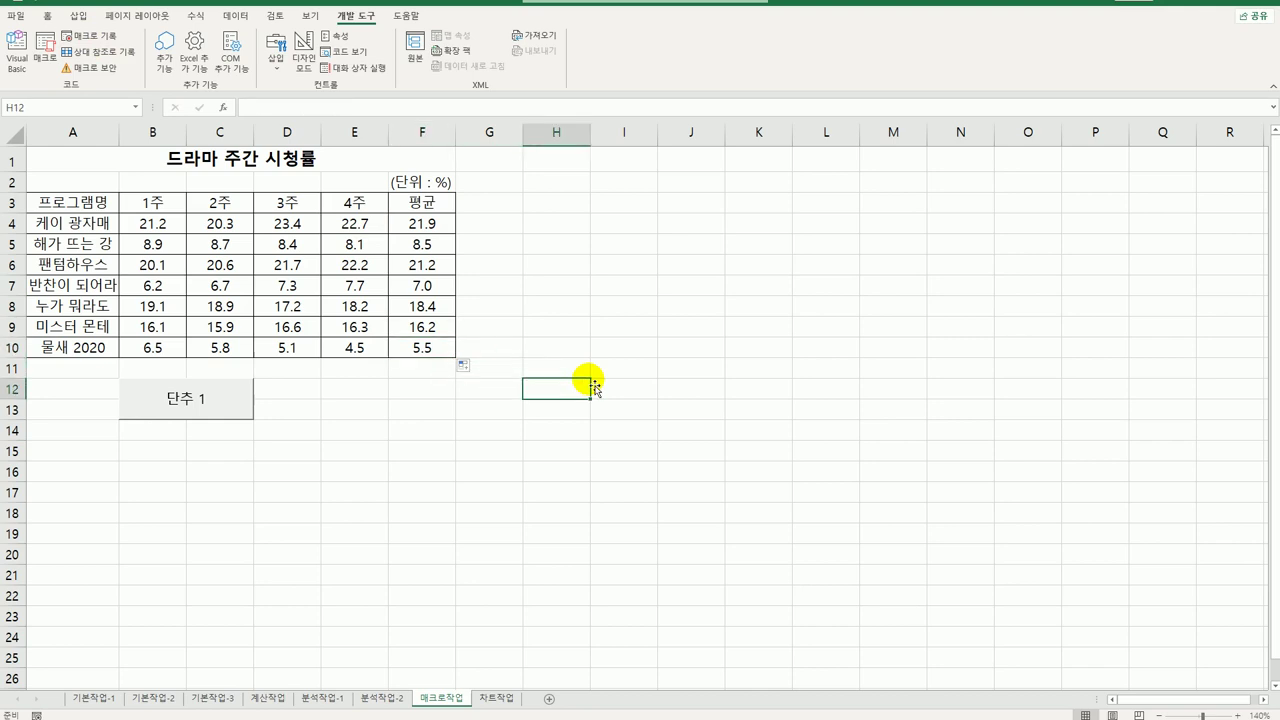
Step: Insert a 화살표: 오각형 block arrow covering cells E12:F13, 1.17 cm high and 3.82 cm wide, with the text 셀스타일
click(78, 16)
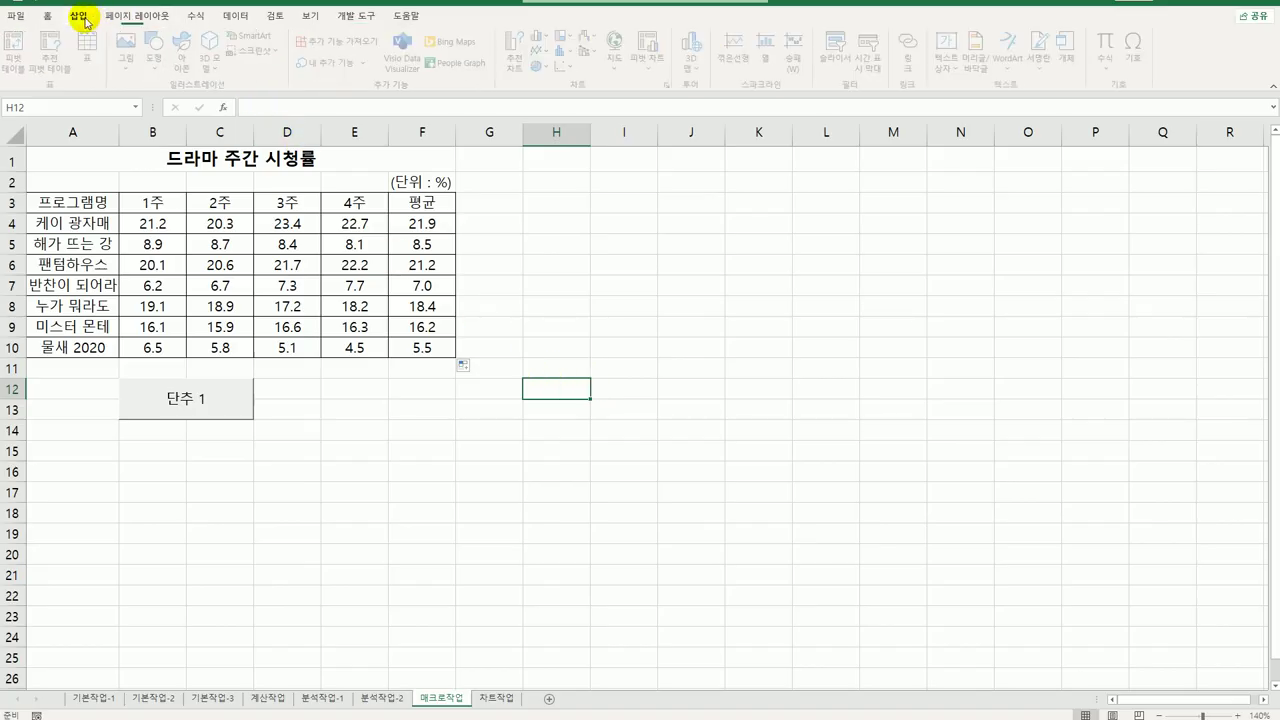
click(153, 55)
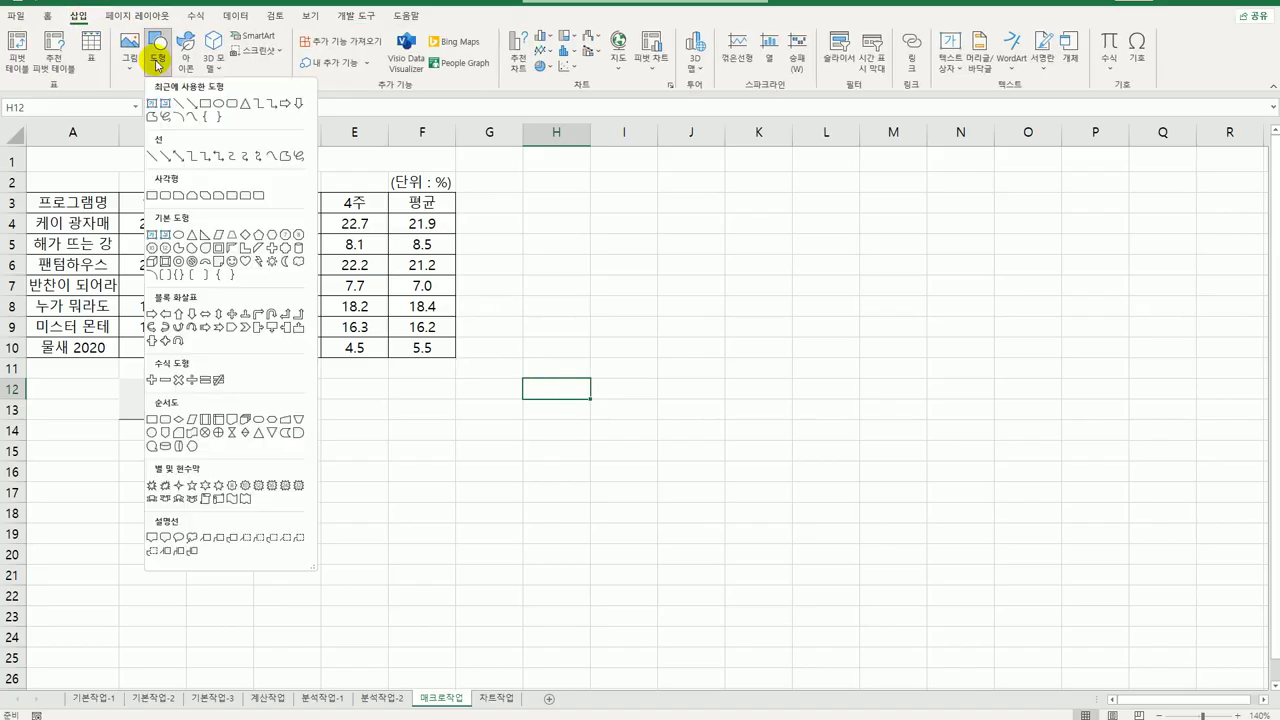
click(236, 333)
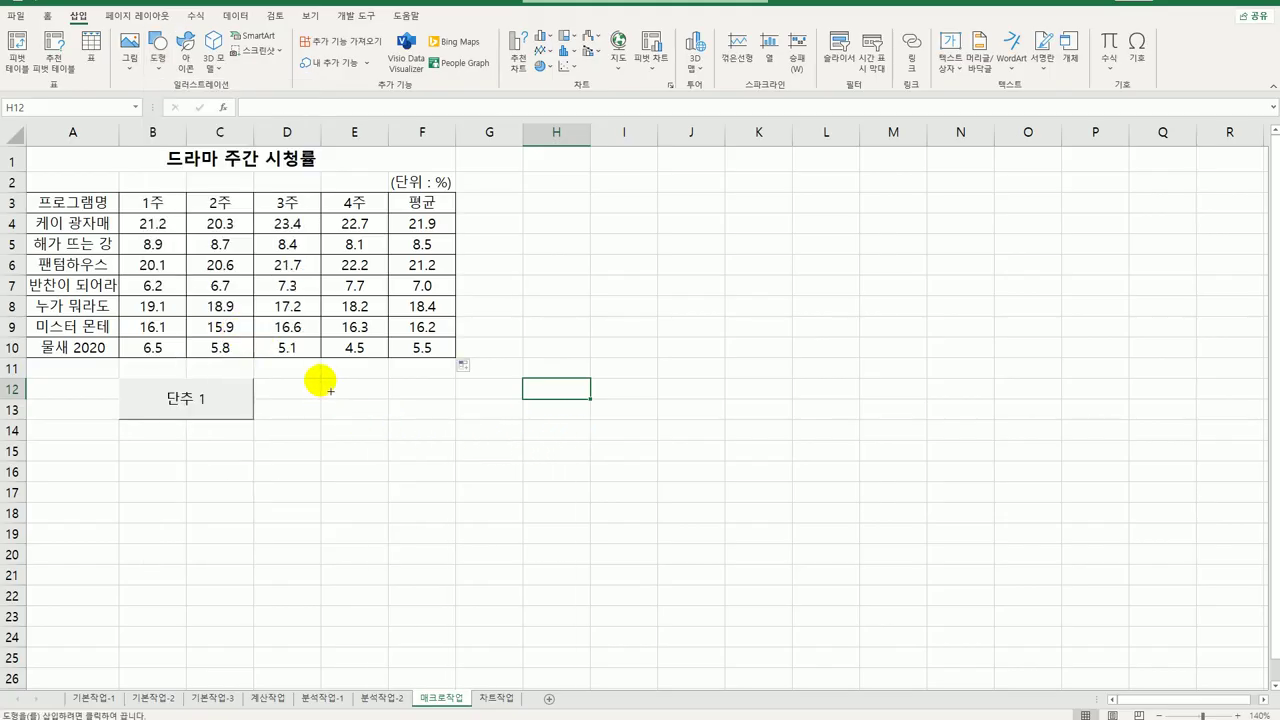
drag(320, 378, 456, 420)
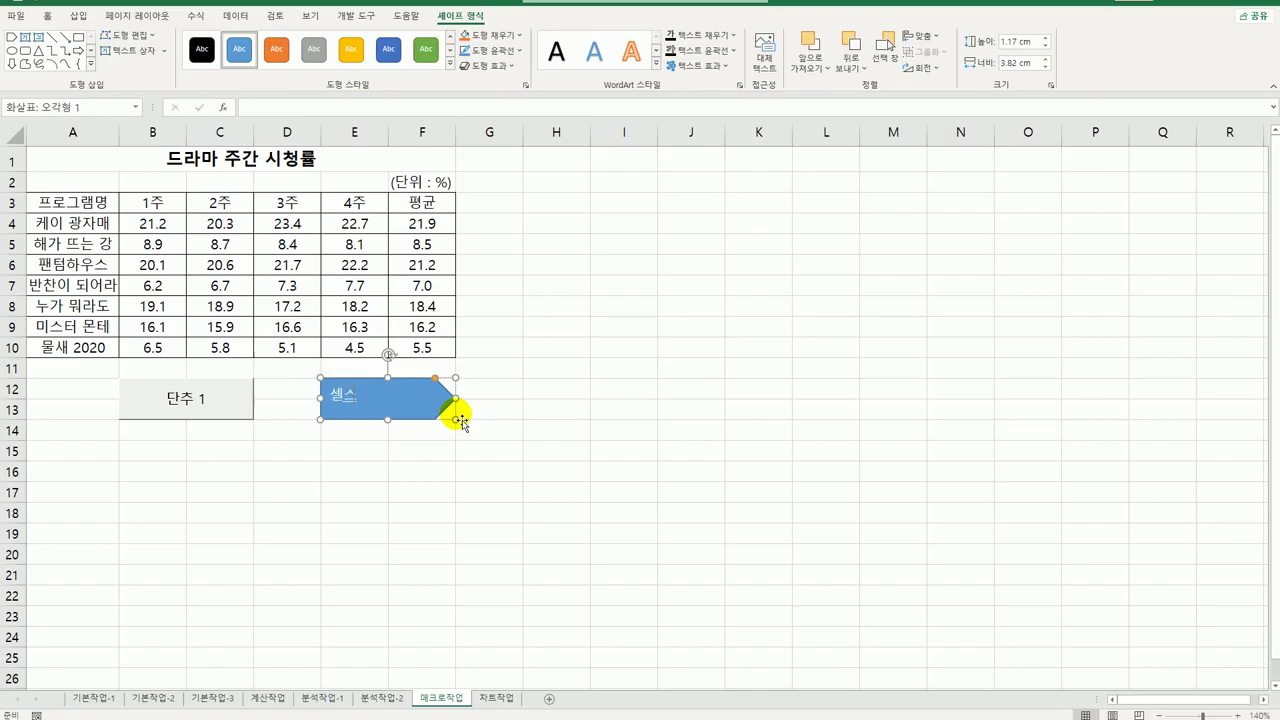
text(셀스타일)
click(365, 395)
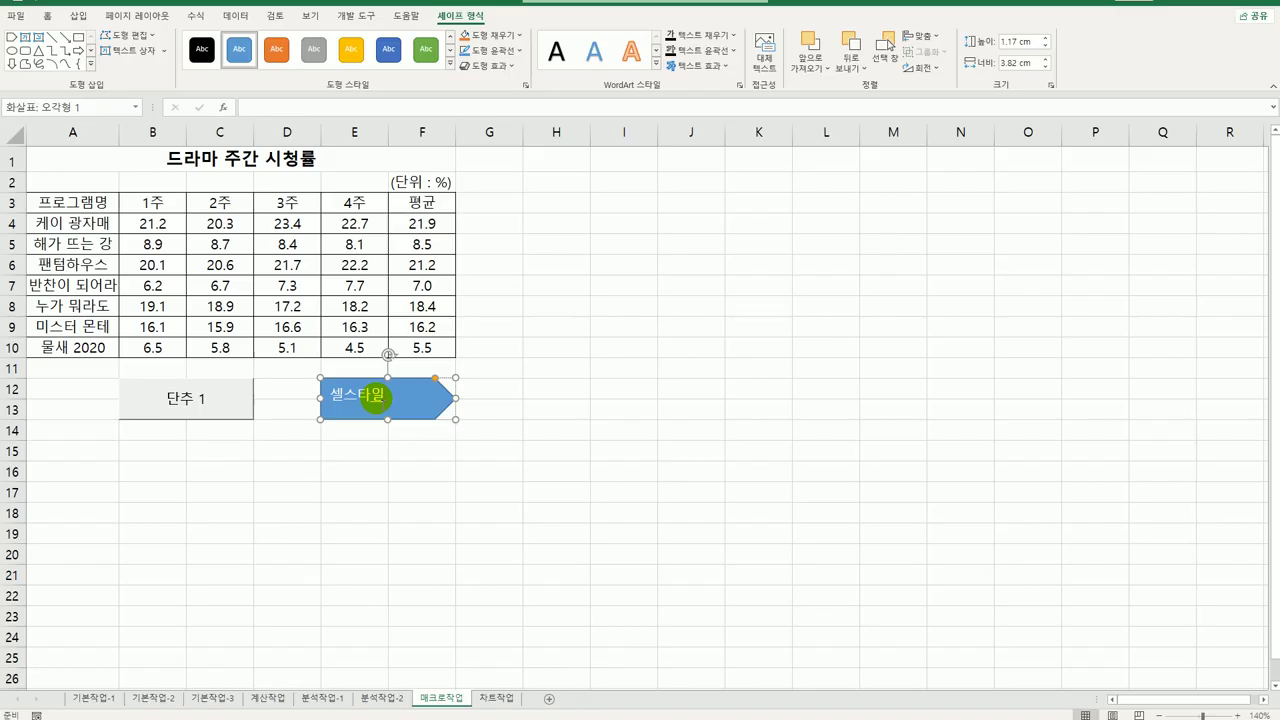
Step: Assign a macro named 셀스타일 to the pentagon arrow shape and start recording it in 현재 통합 문서
right_click(413, 398)
click(483, 642)
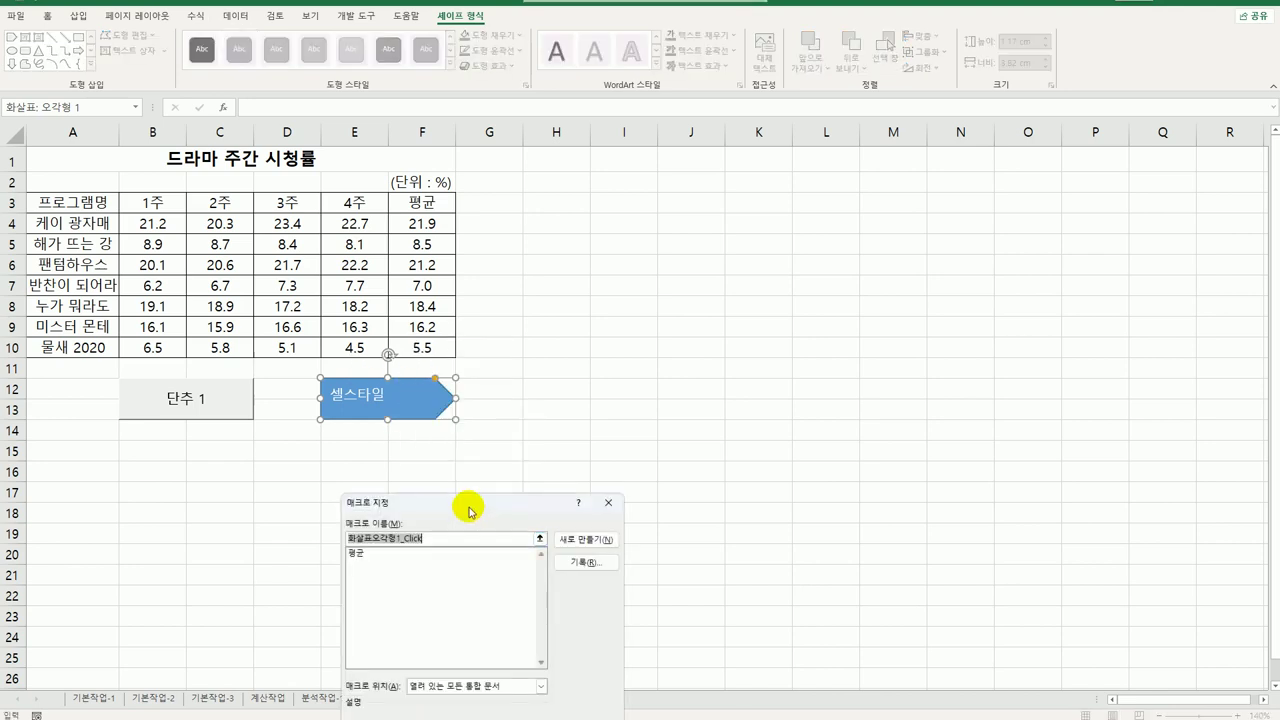
drag(470, 510, 622, 236)
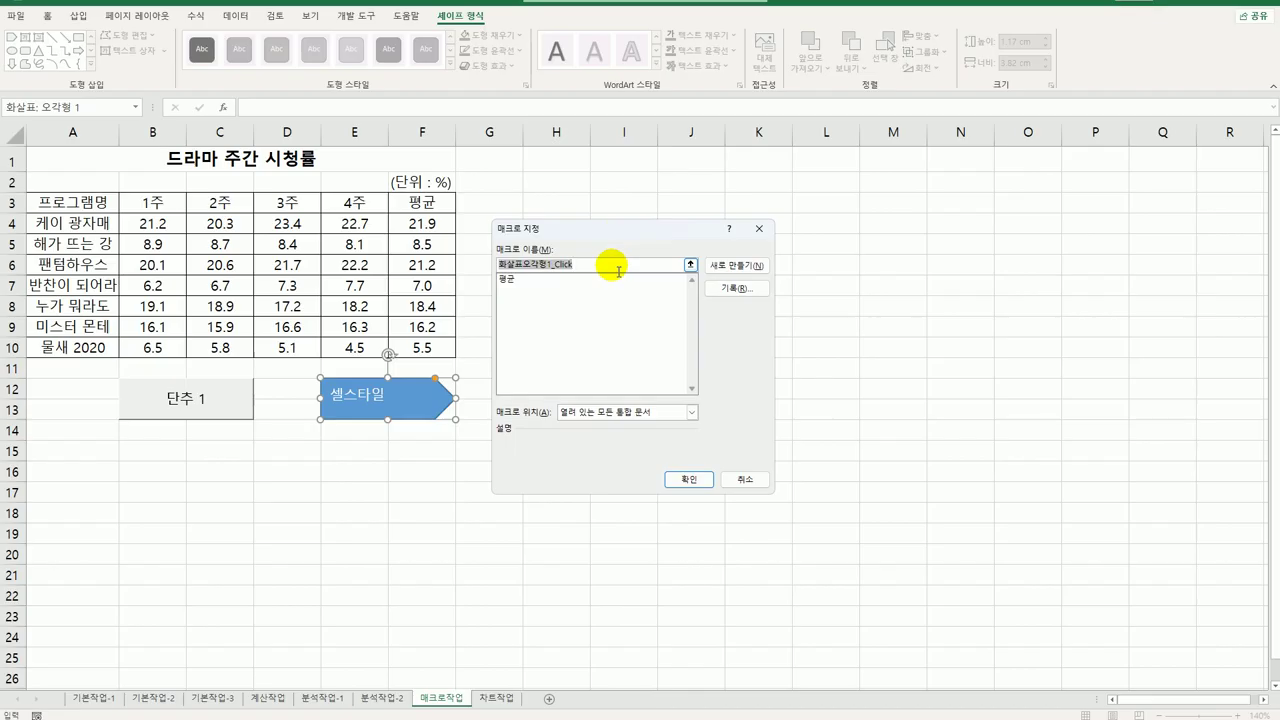
text(셀스타일)
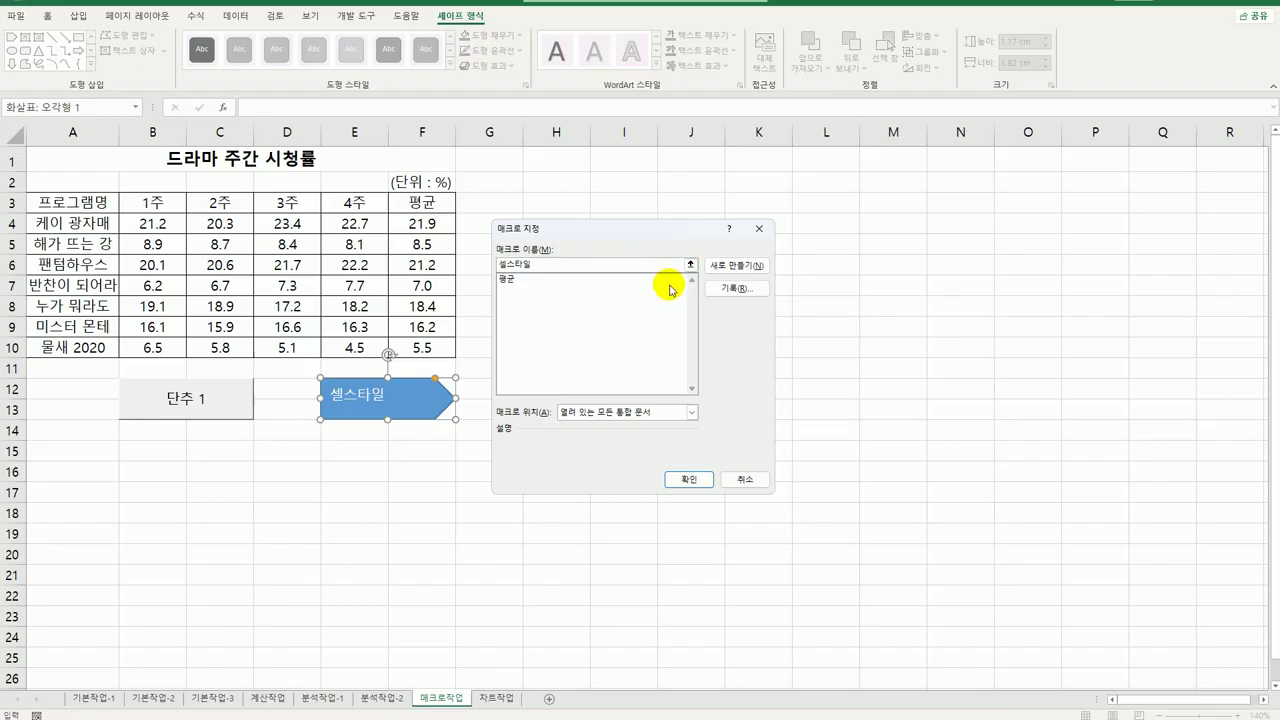
click(733, 288)
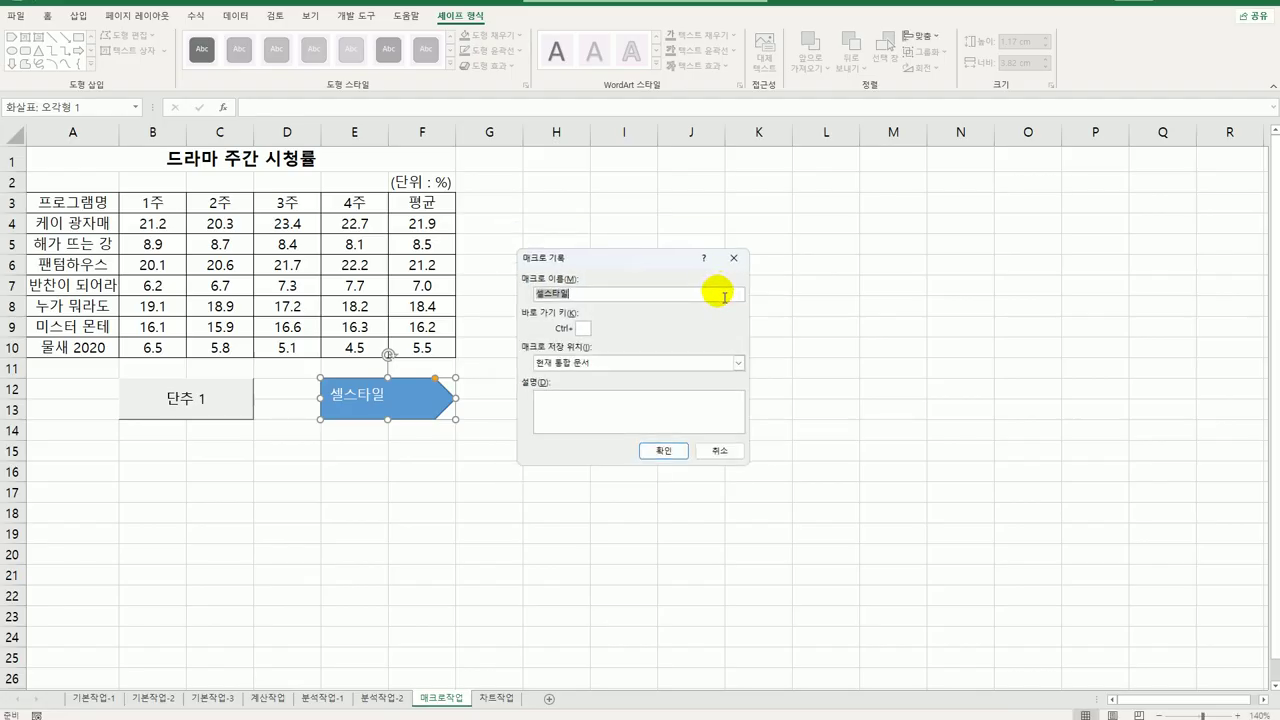
click(675, 449)
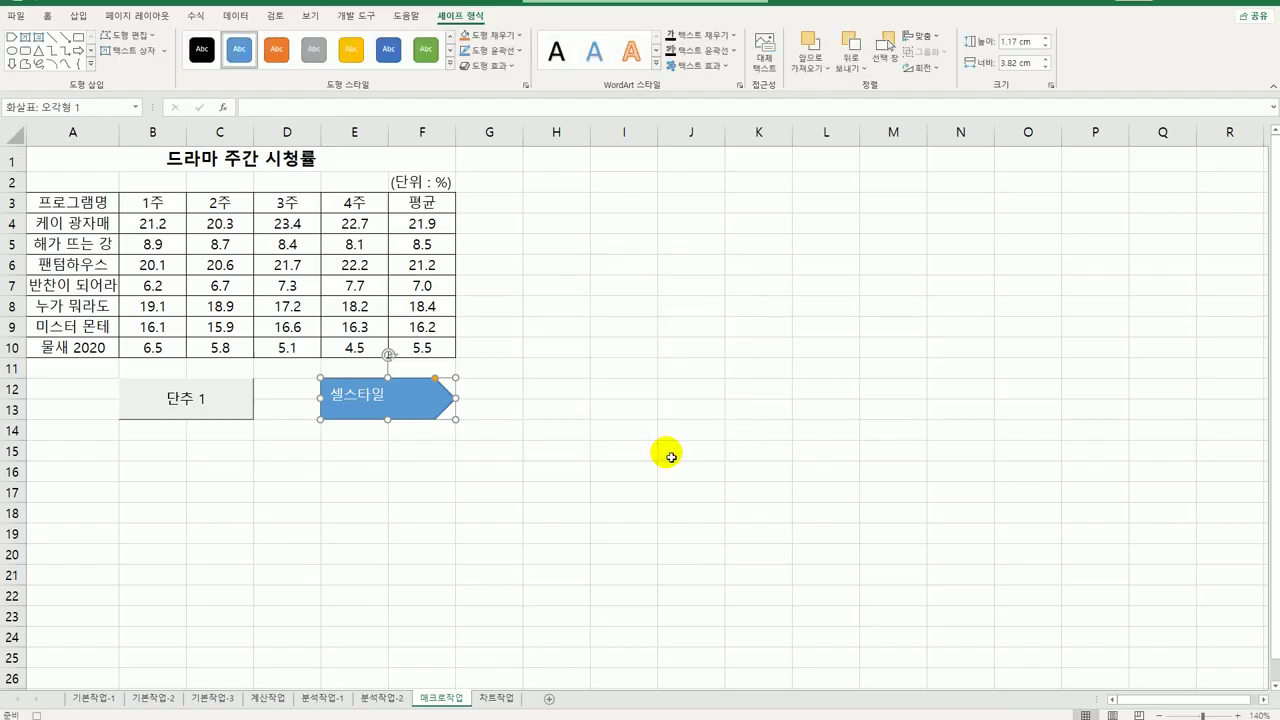
Step: Apply the 입력 cell style to the header cells A3:F3 and stop recording the macro
drag(62, 202, 420, 200)
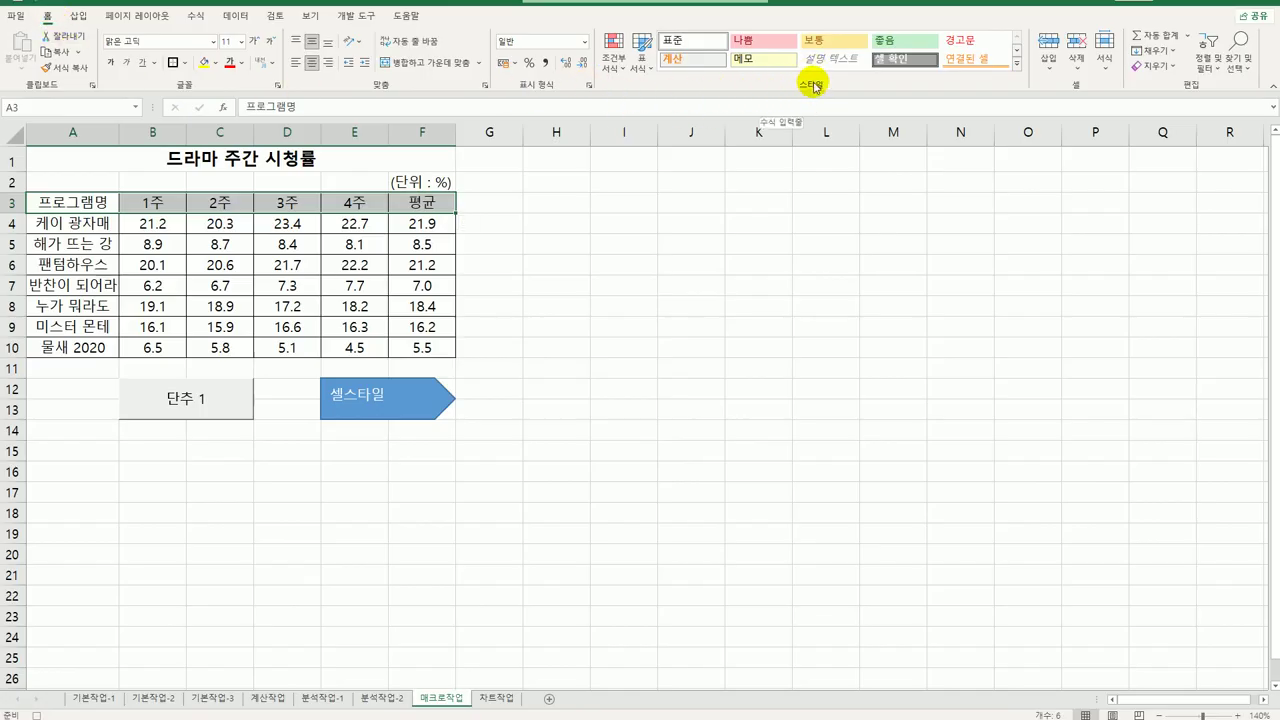
click(1016, 63)
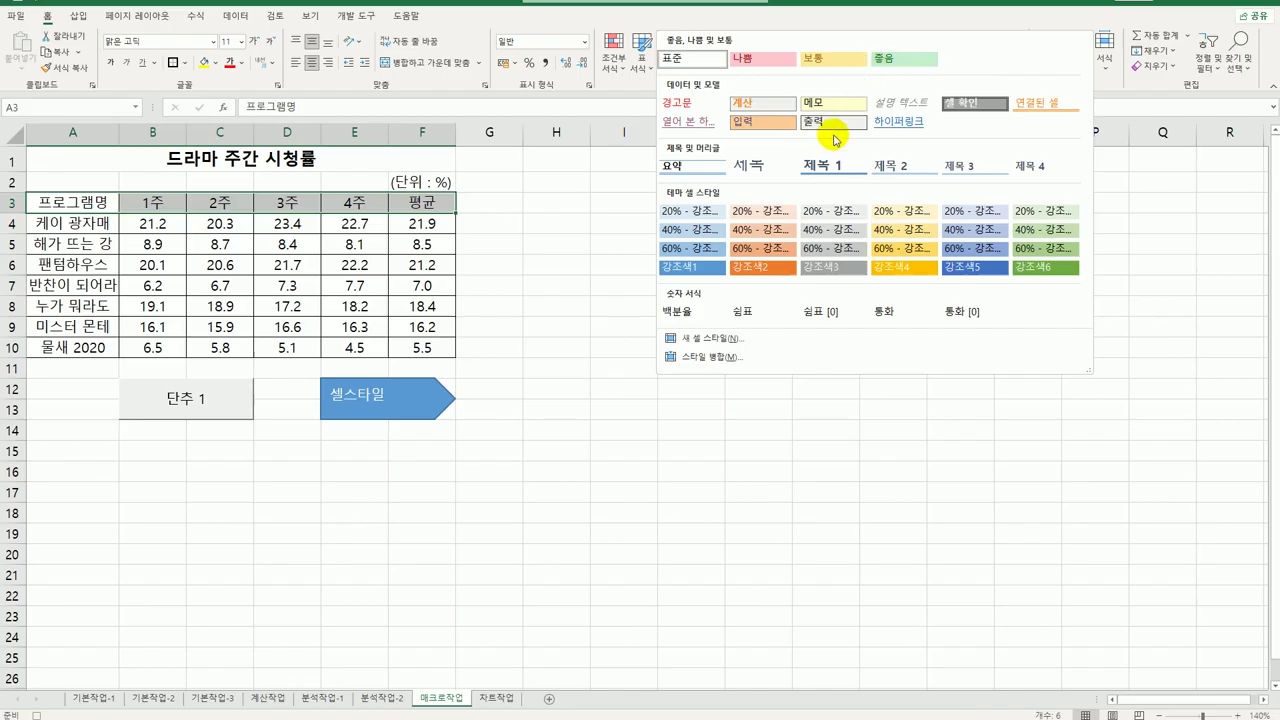
click(775, 122)
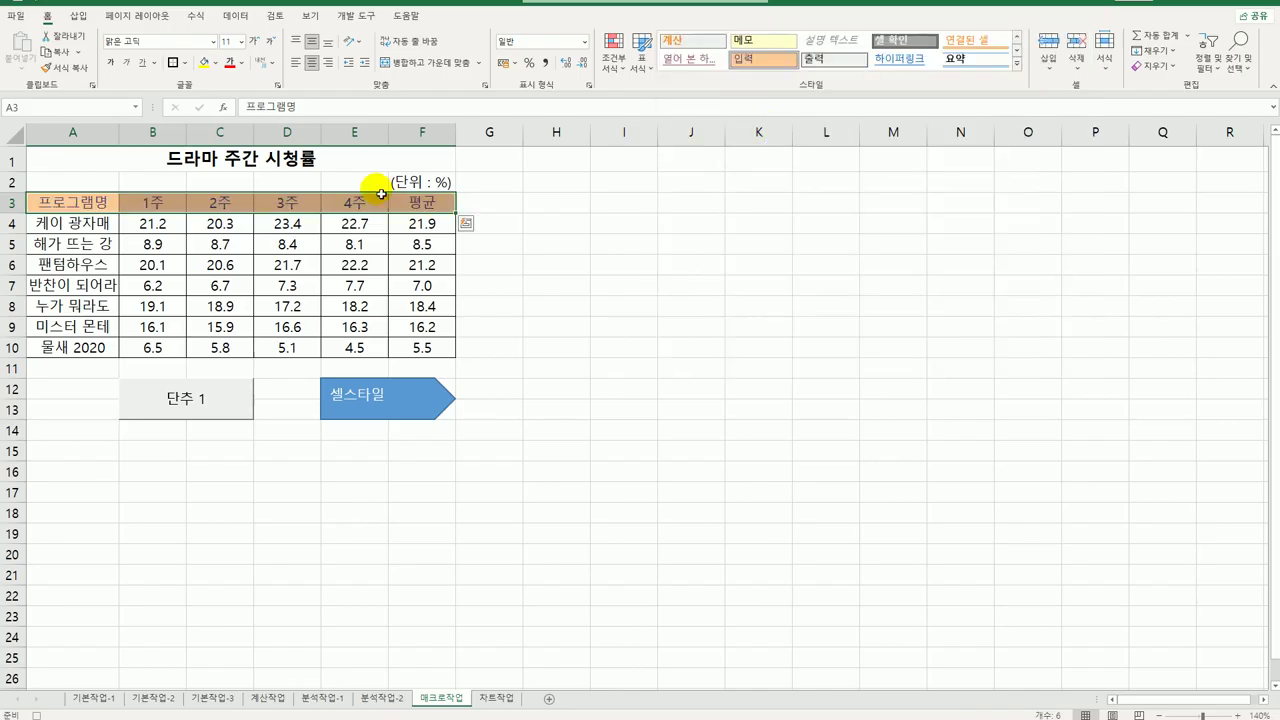
click(429, 202)
click(356, 15)
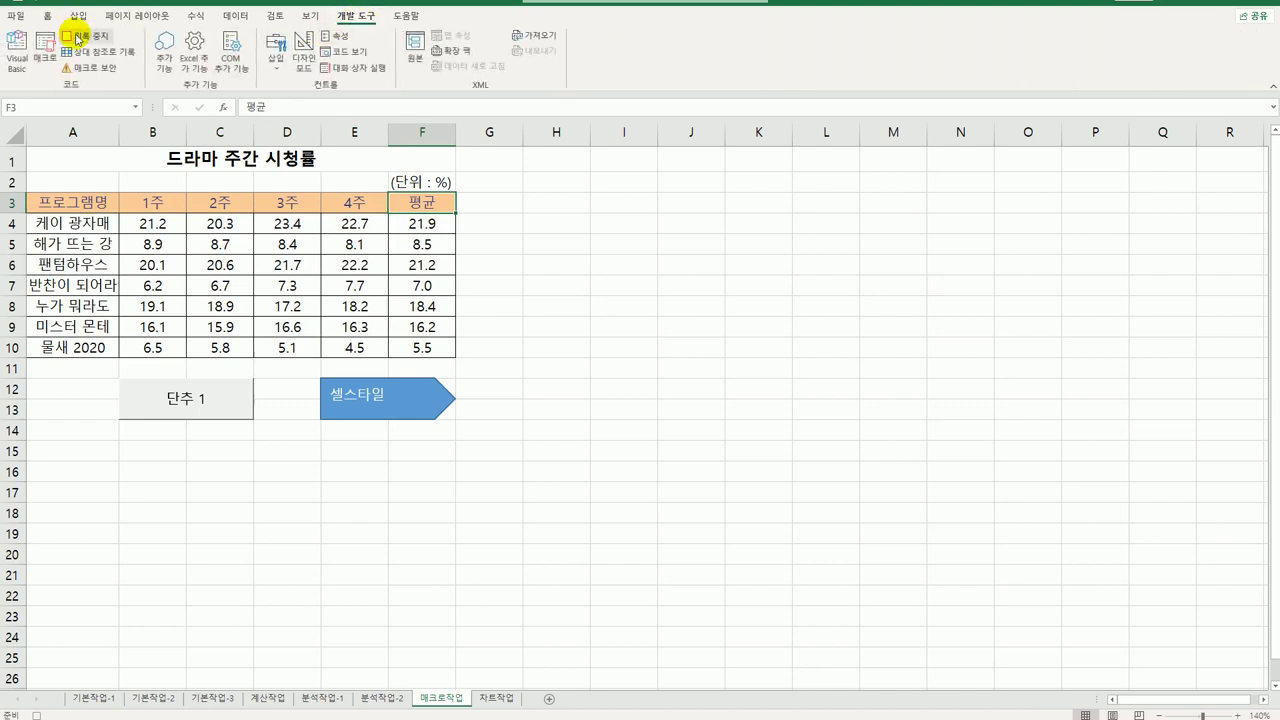
click(82, 36)
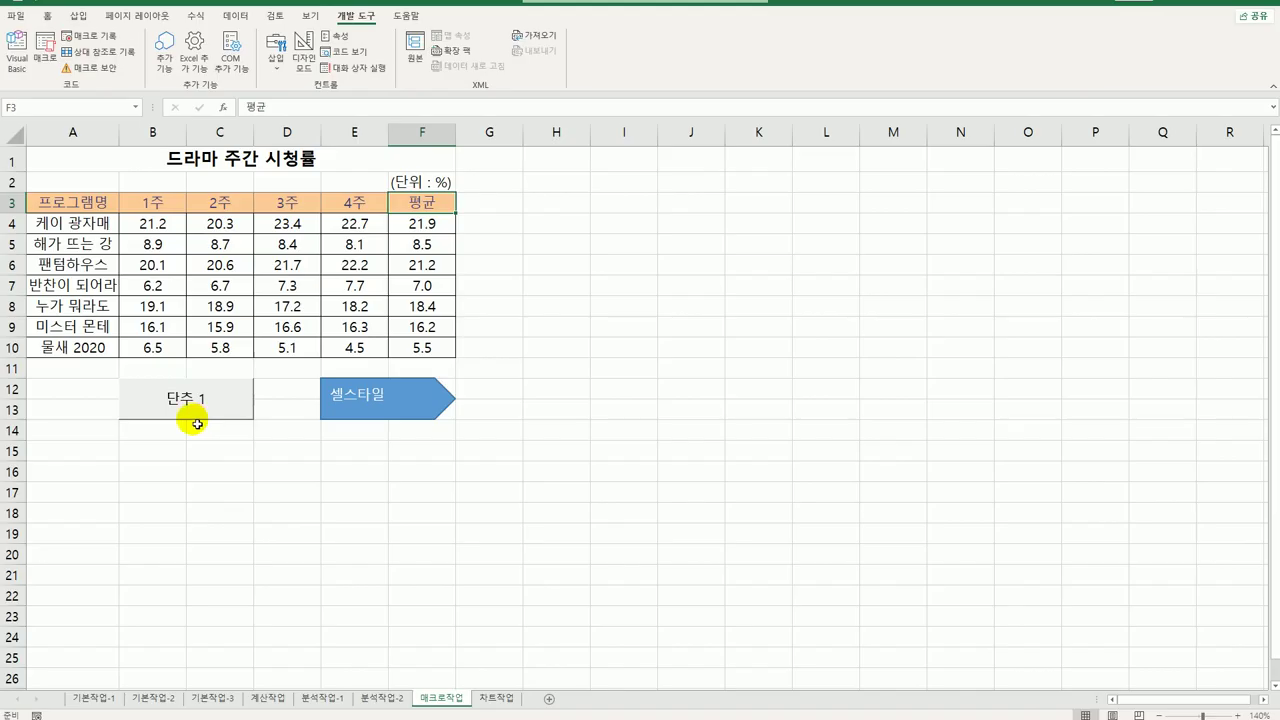
Step: Change the text on the form button over B12:C13 to 평균
right_click(217, 389)
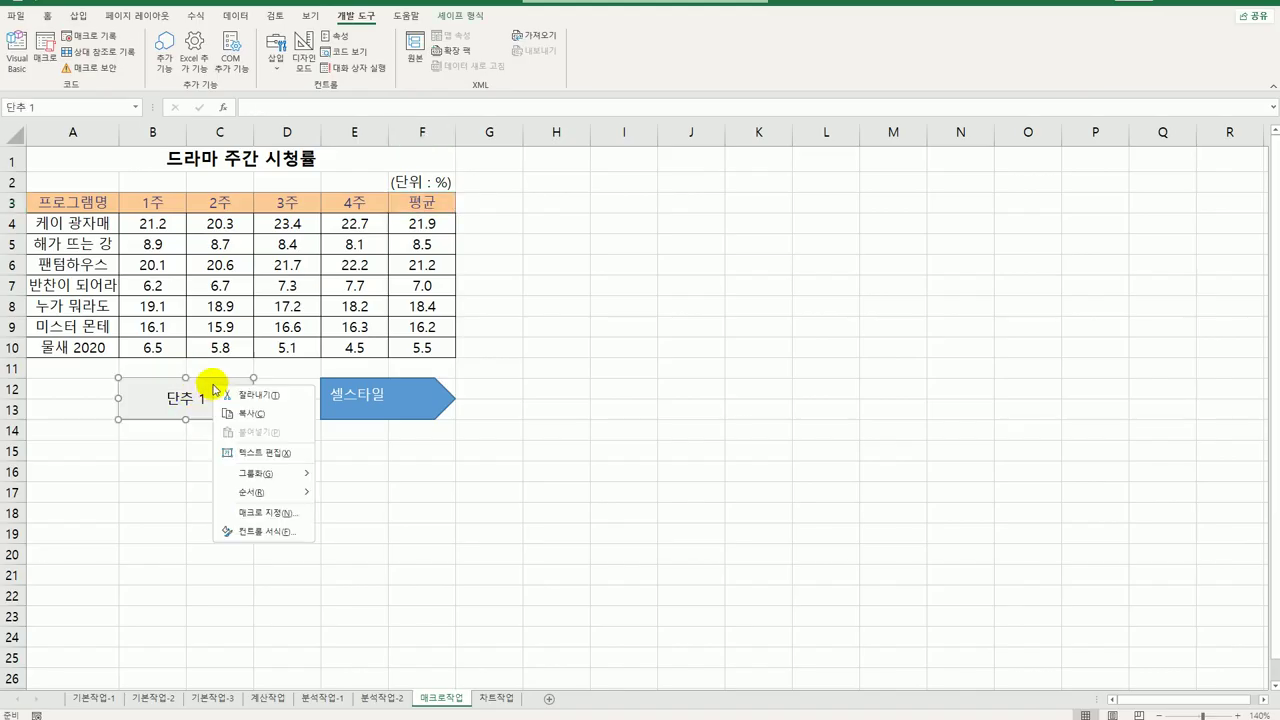
click(280, 451)
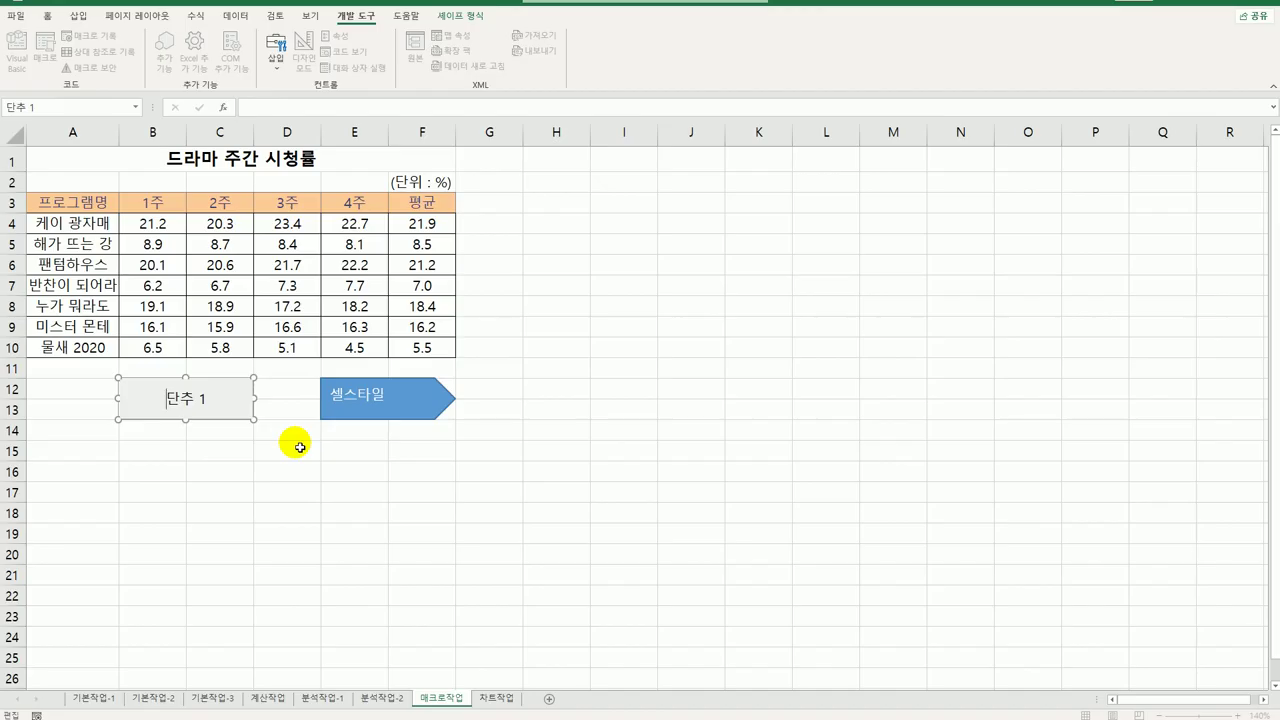
key(ctrl+a)
text(평균)
click(362, 492)
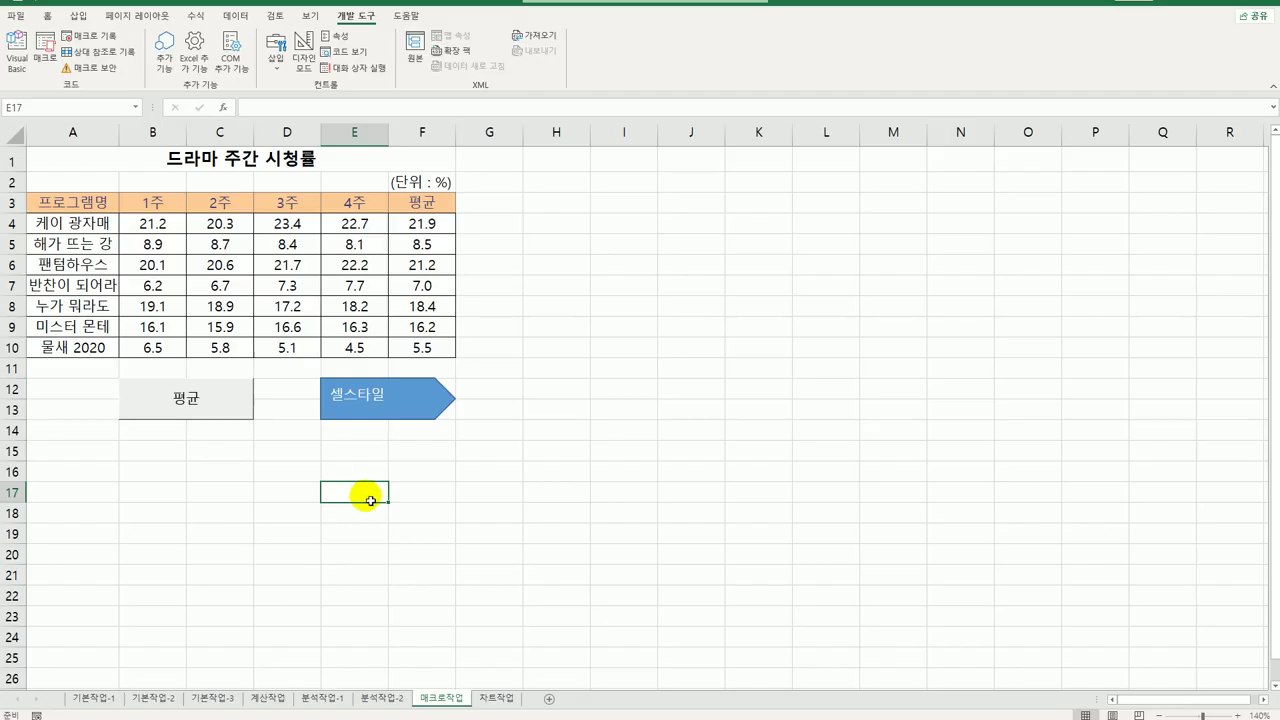
Step: Delete the 판매단가 series from the line chart on the 차트작업 sheet
click(498, 698)
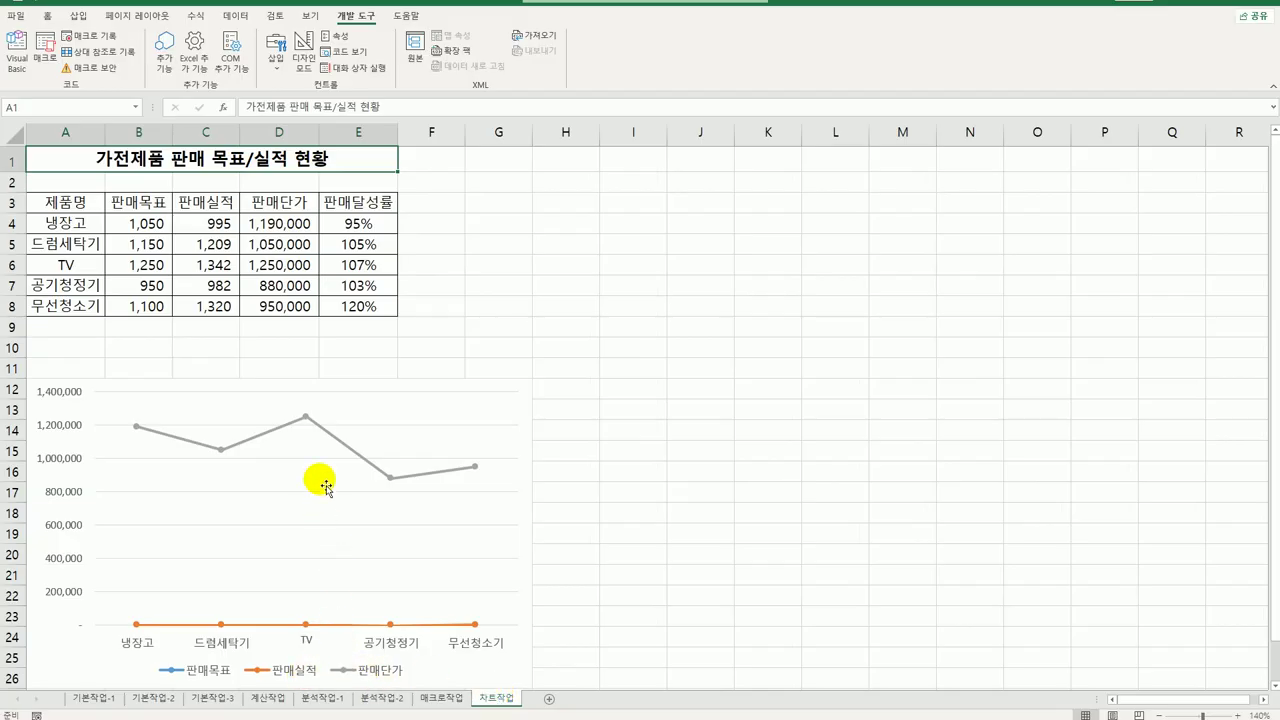
click(305, 418)
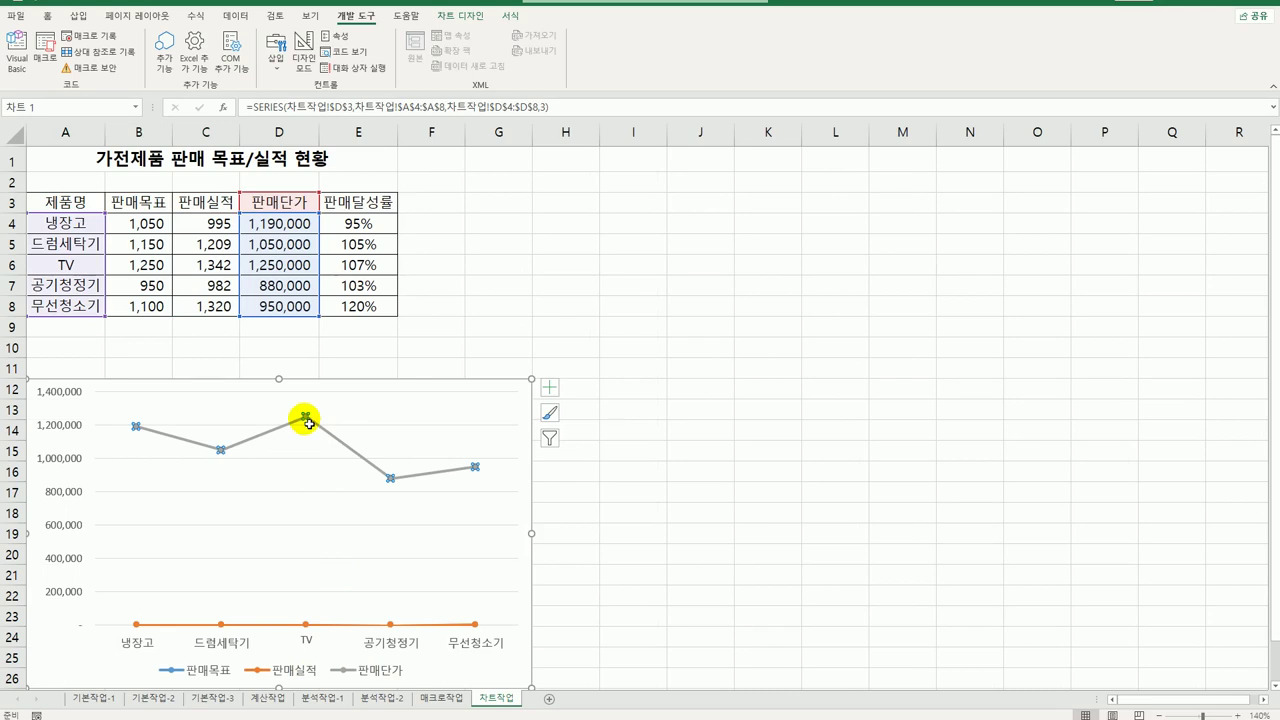
right_click(308, 424)
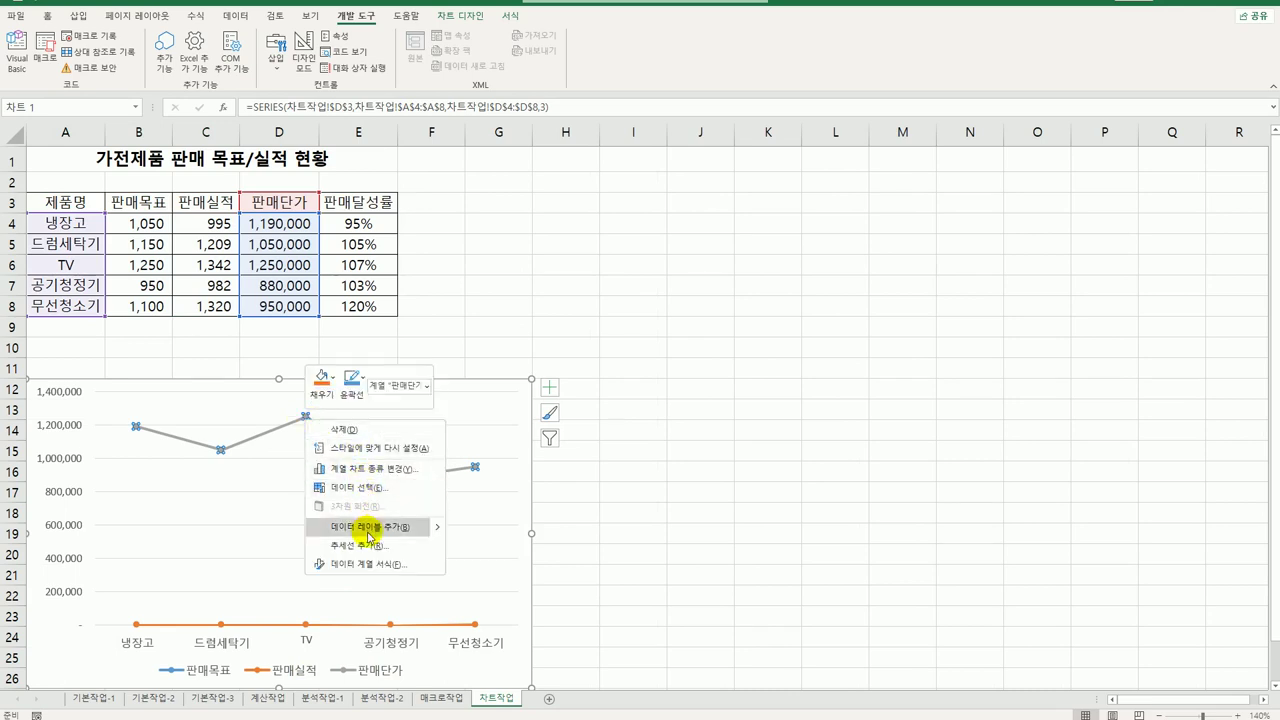
click(370, 438)
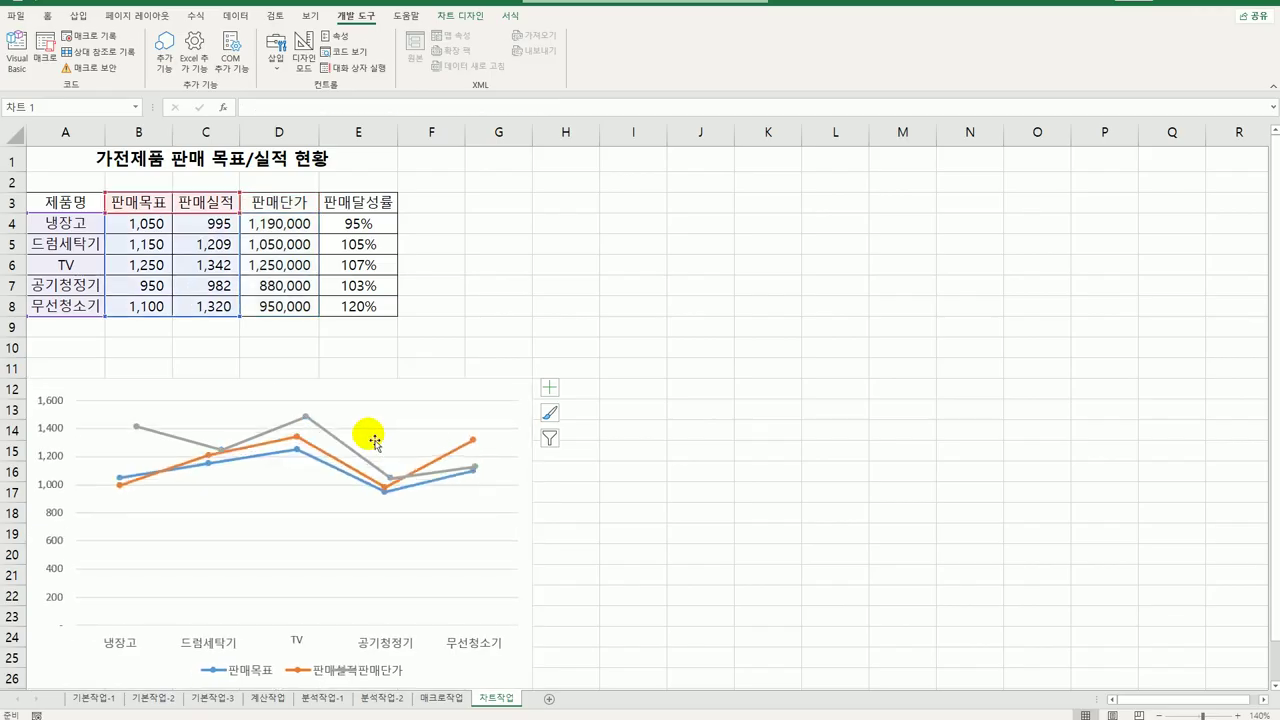
Step: Add a chart title and link it to cell A1 of the 차트작업 sheet
click(548, 387)
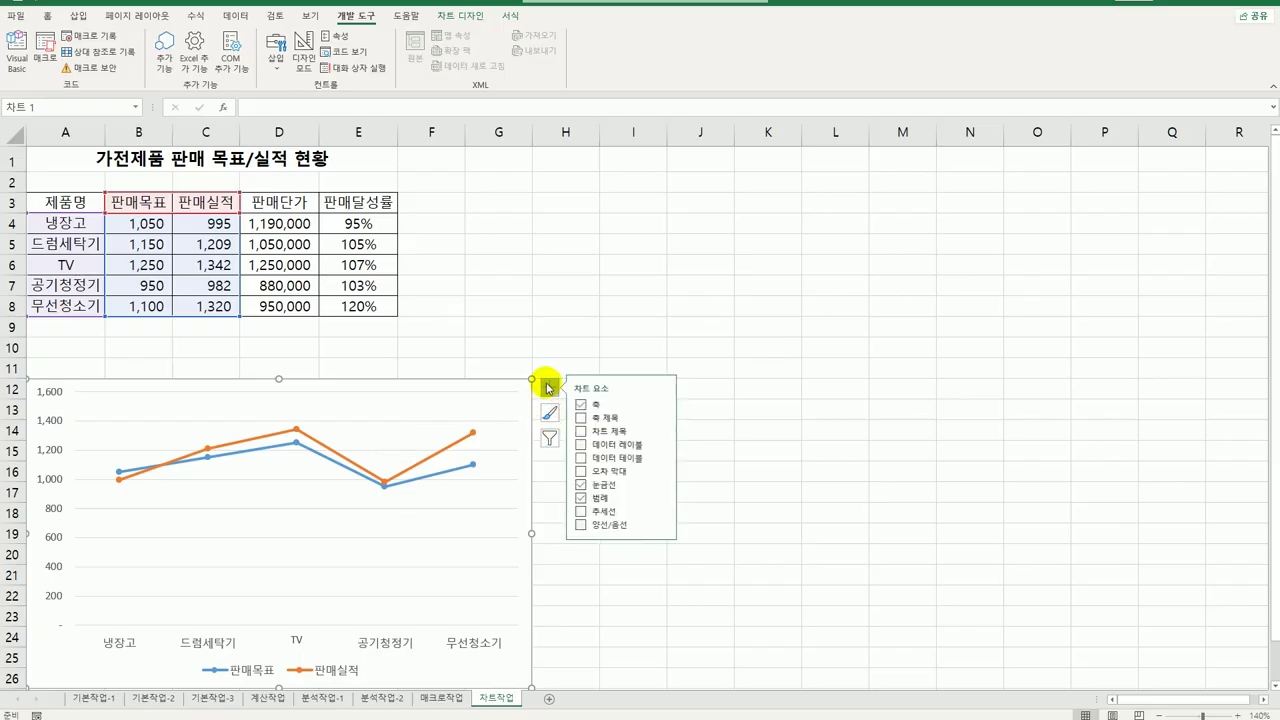
click(598, 434)
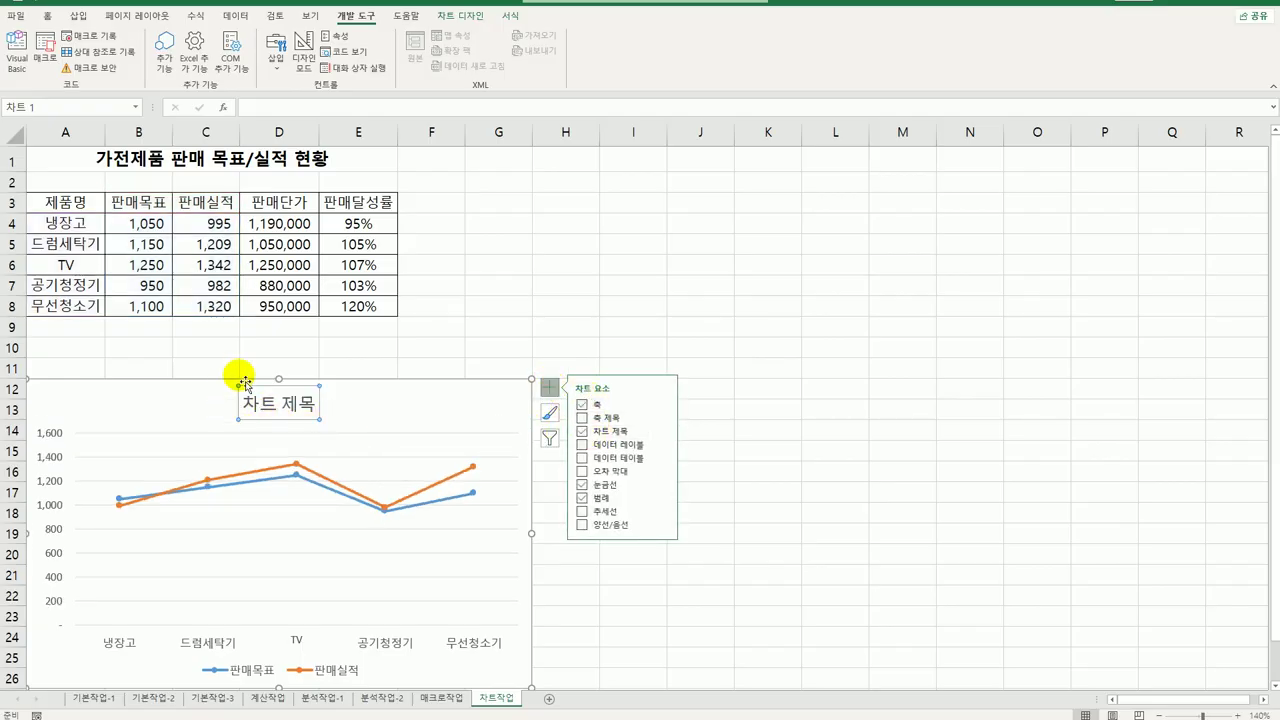
click(306, 114)
click(308, 116)
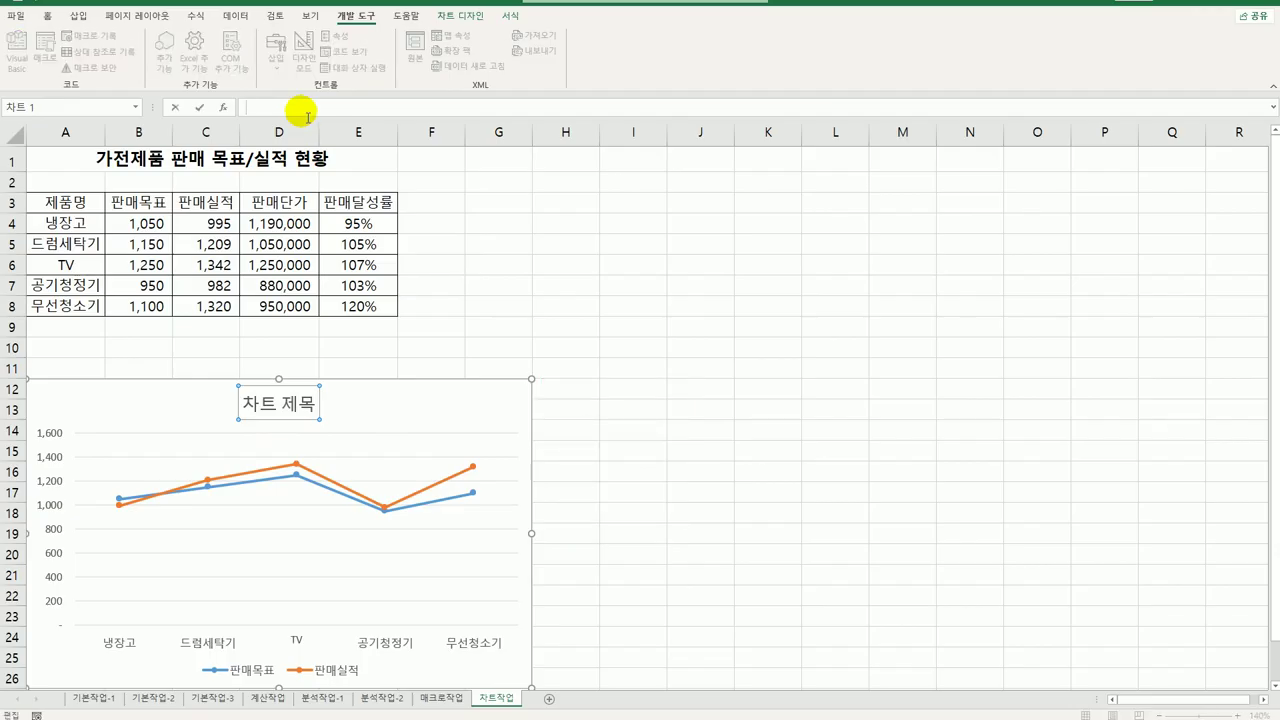
click(55, 165)
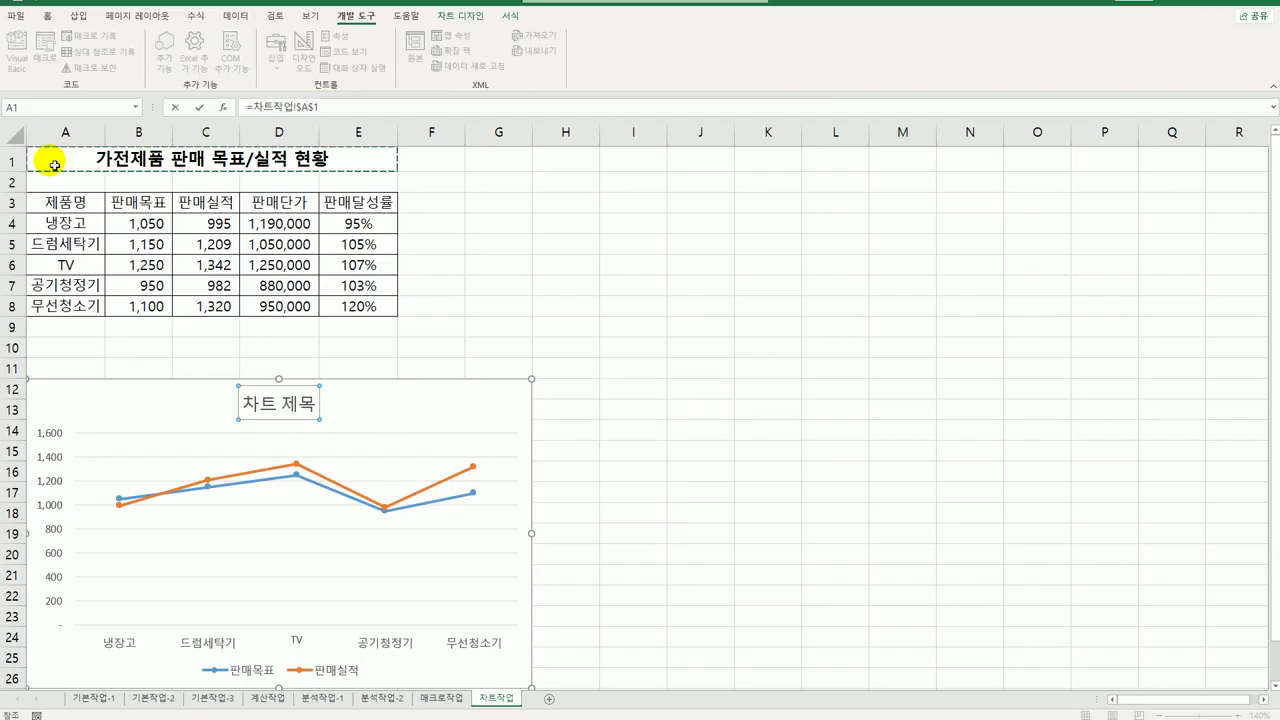
key(Return)
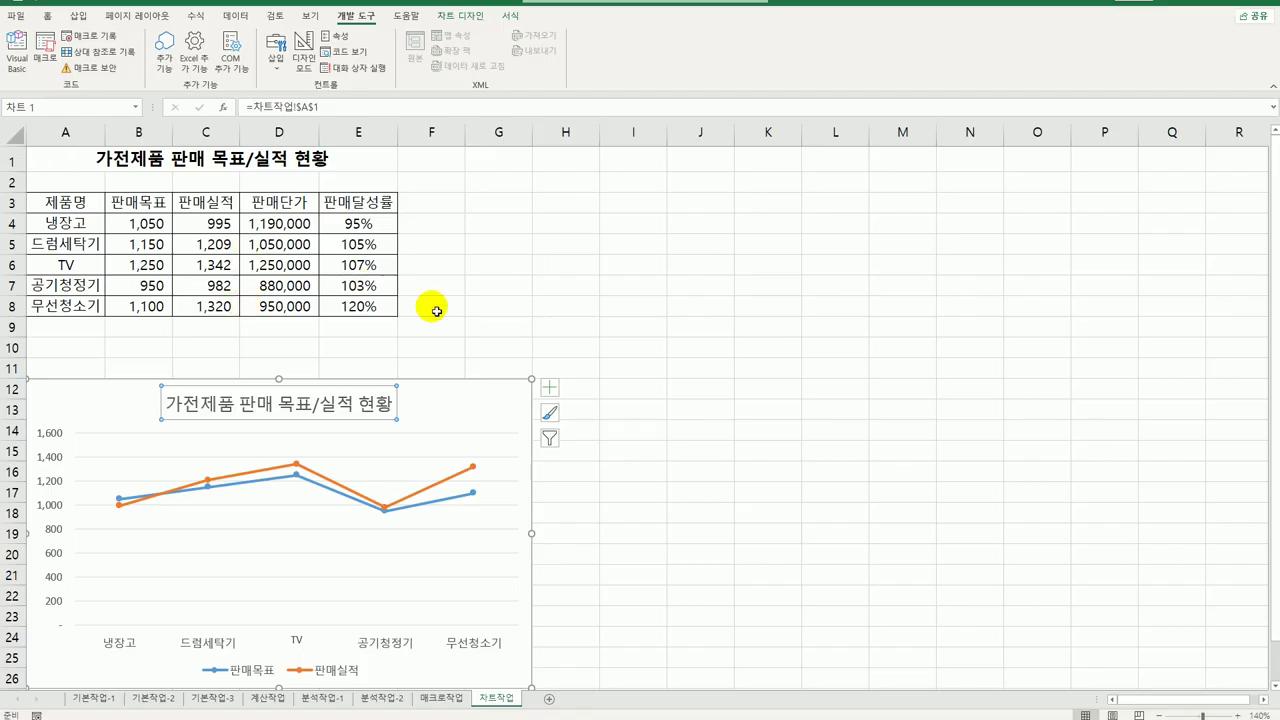
Step: Add a primary vertical axis title to the chart with the text 판매량
click(550, 388)
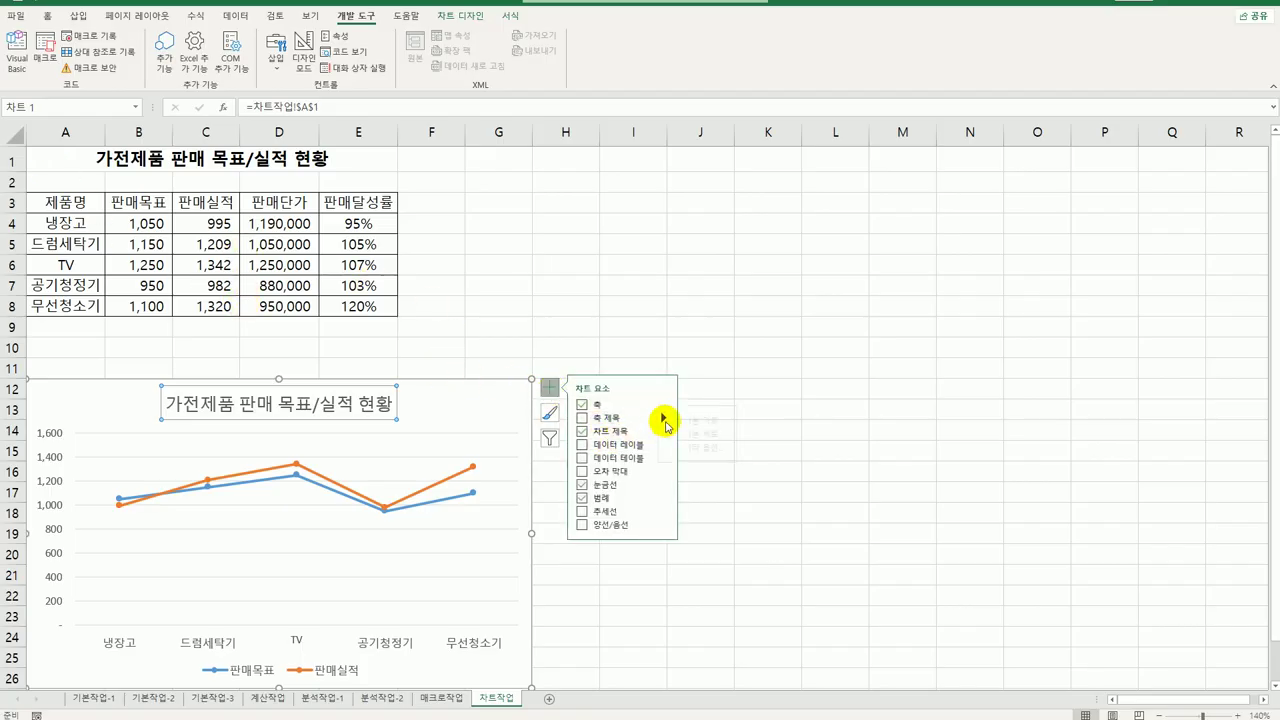
mouse_move(666, 425)
click(718, 434)
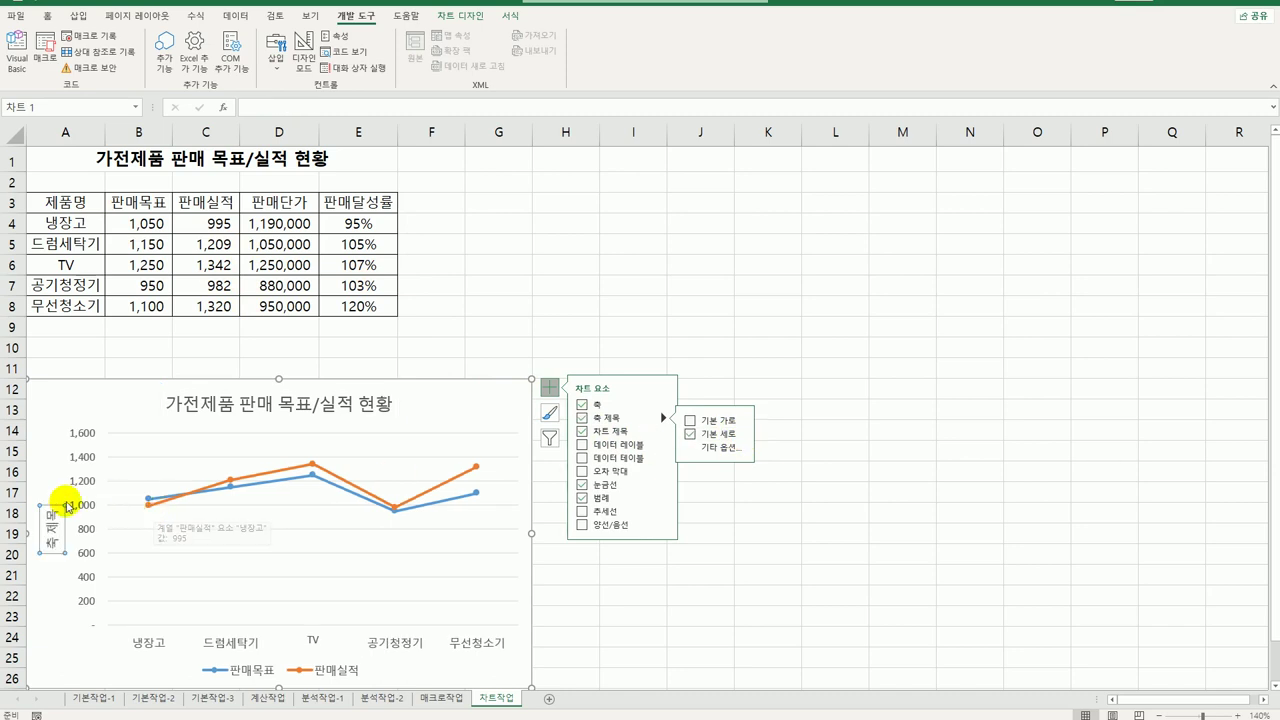
click(45, 512)
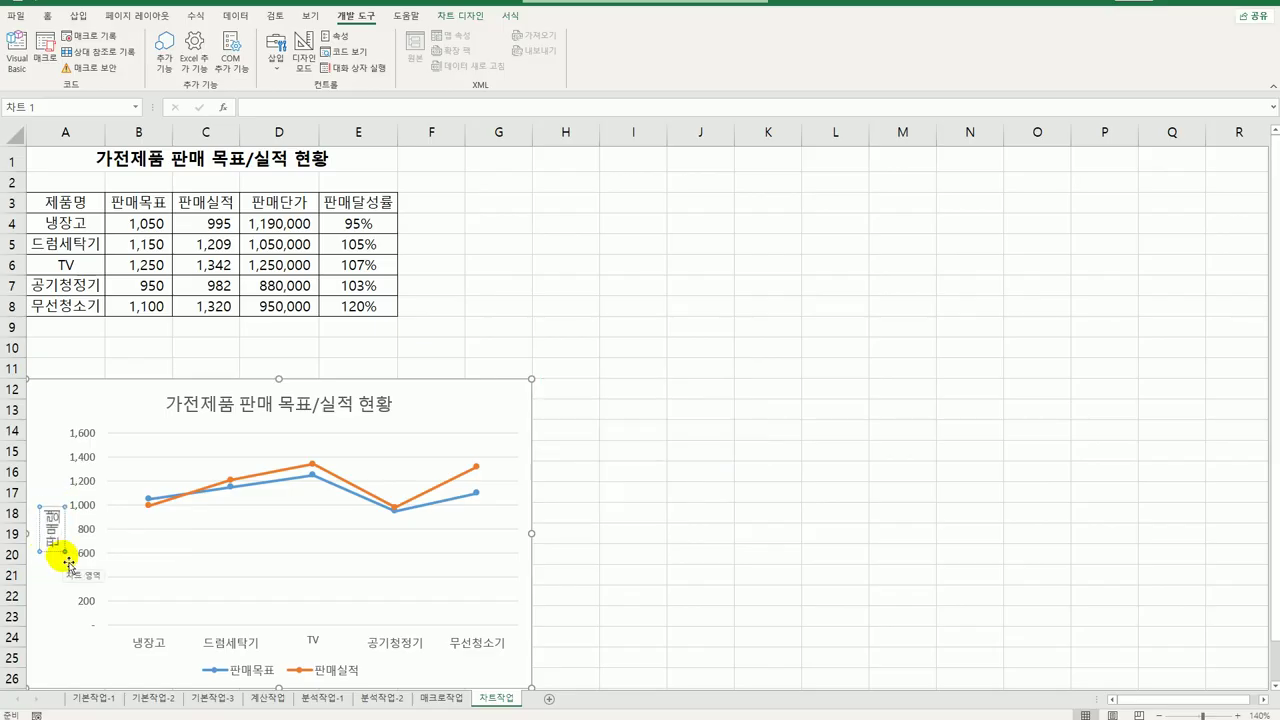
text(판매량)
key(Return)
Step: Set the text direction of the vertical axis title to 스택형
right_click(52, 555)
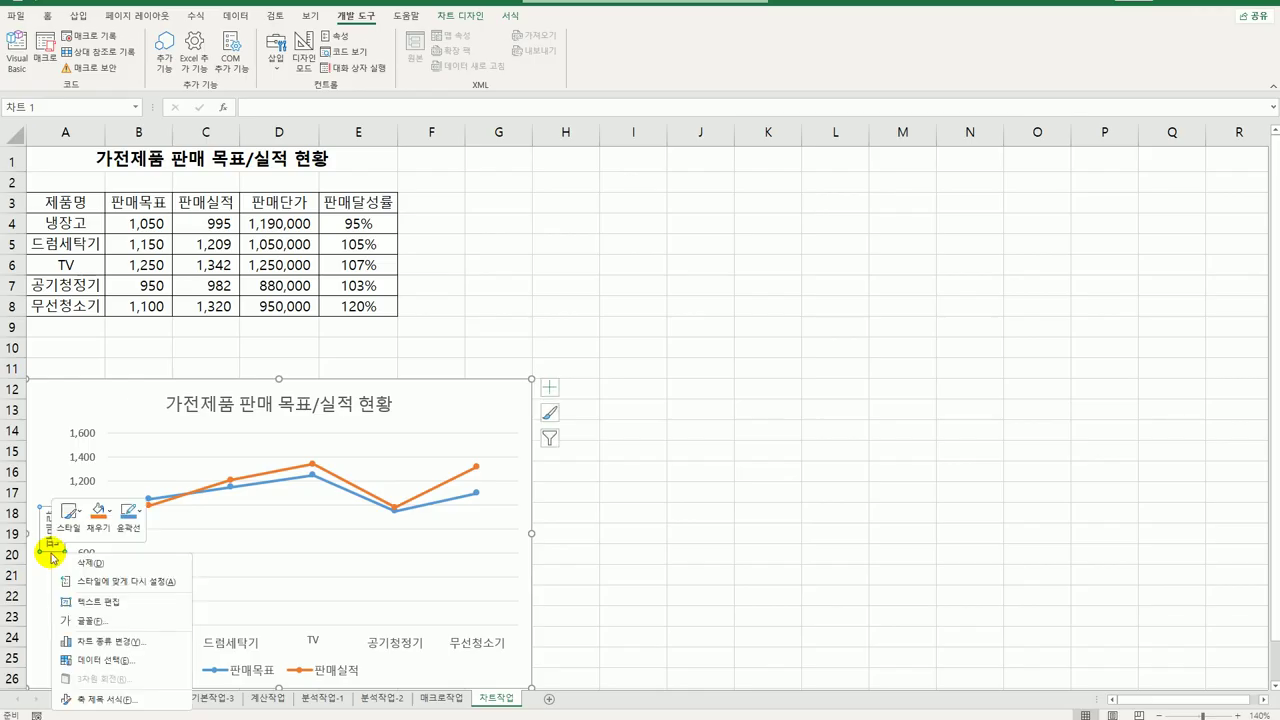
click(90, 697)
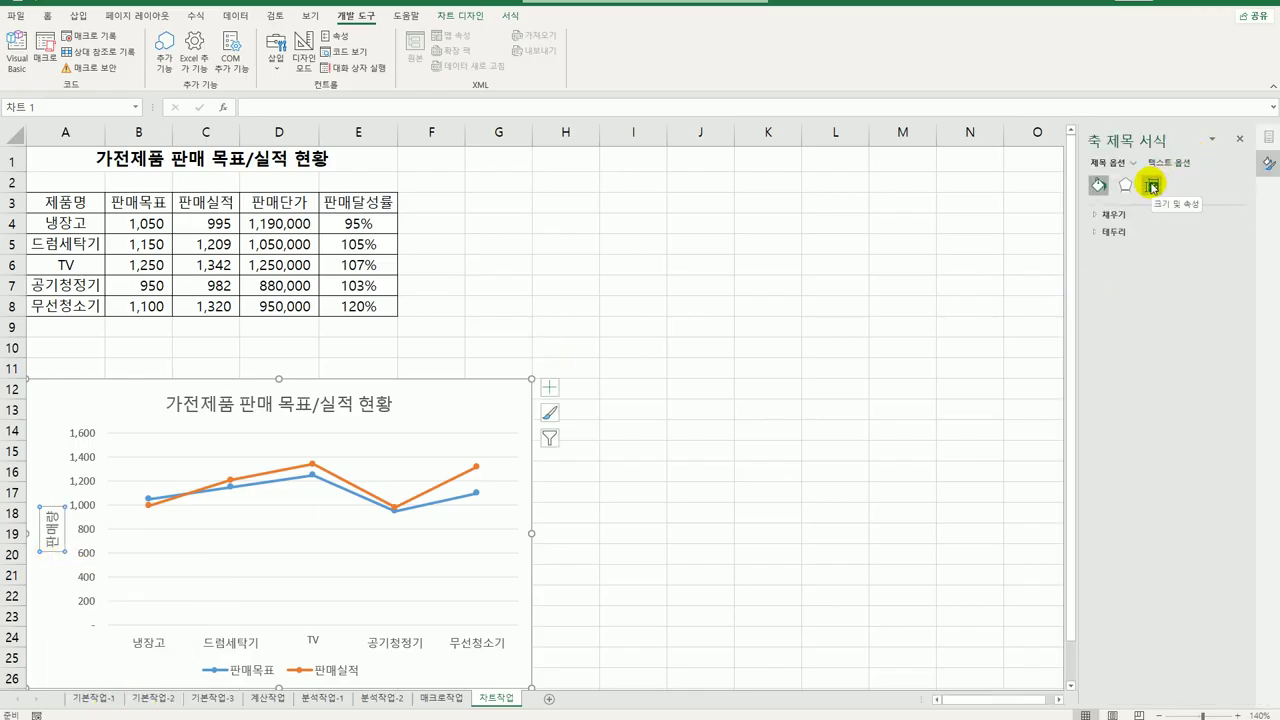
click(1153, 187)
click(1226, 251)
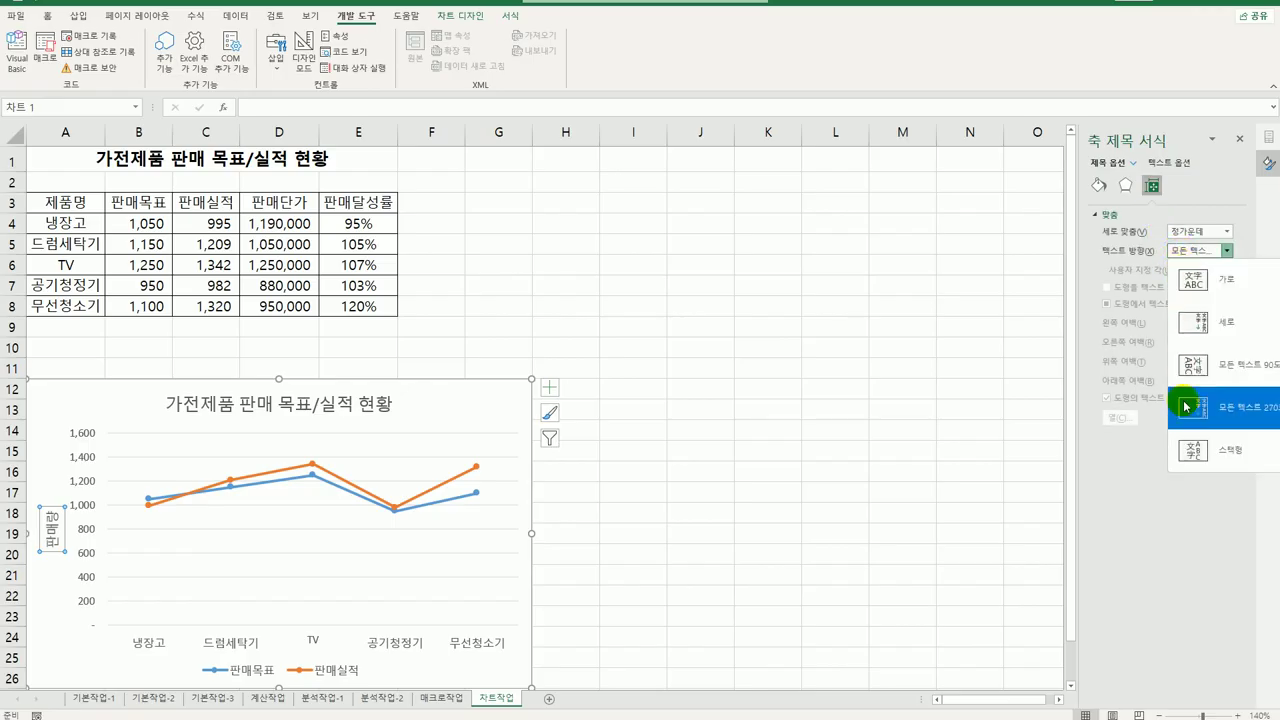
click(1195, 456)
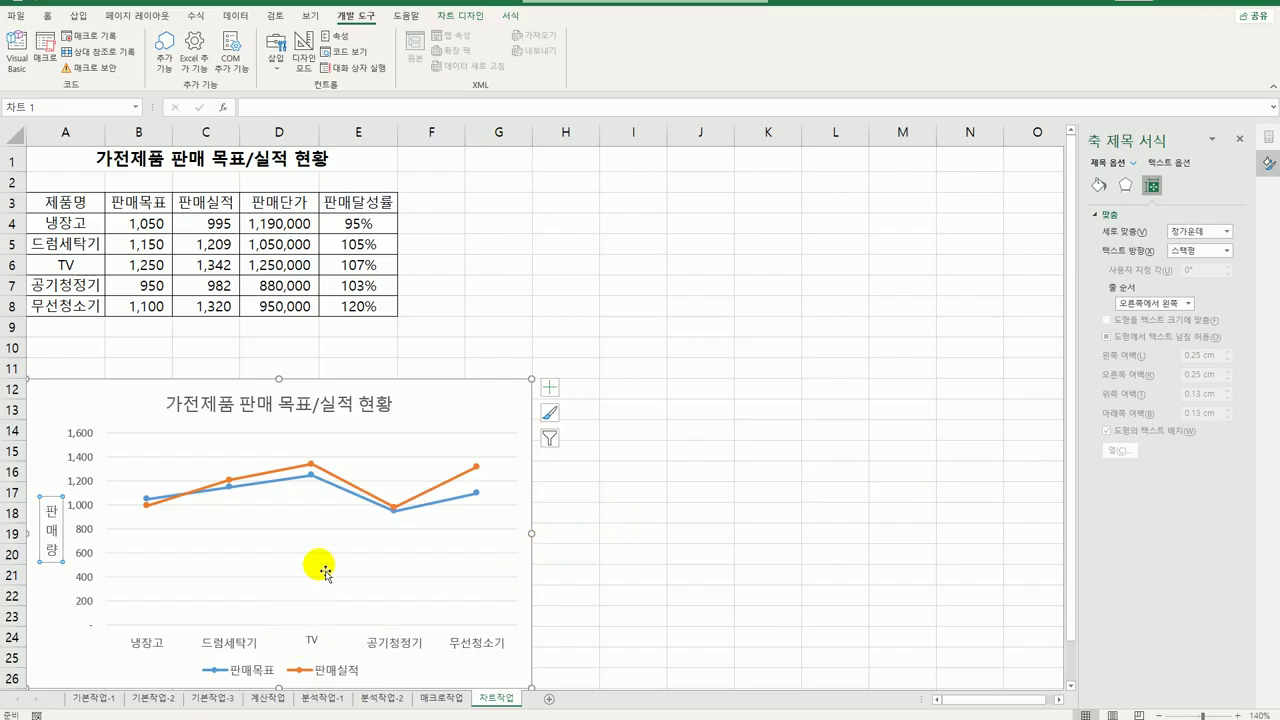
Step: Add a data label to only the TV point of the 판매실적 series and open its detailed label options
click(315, 466)
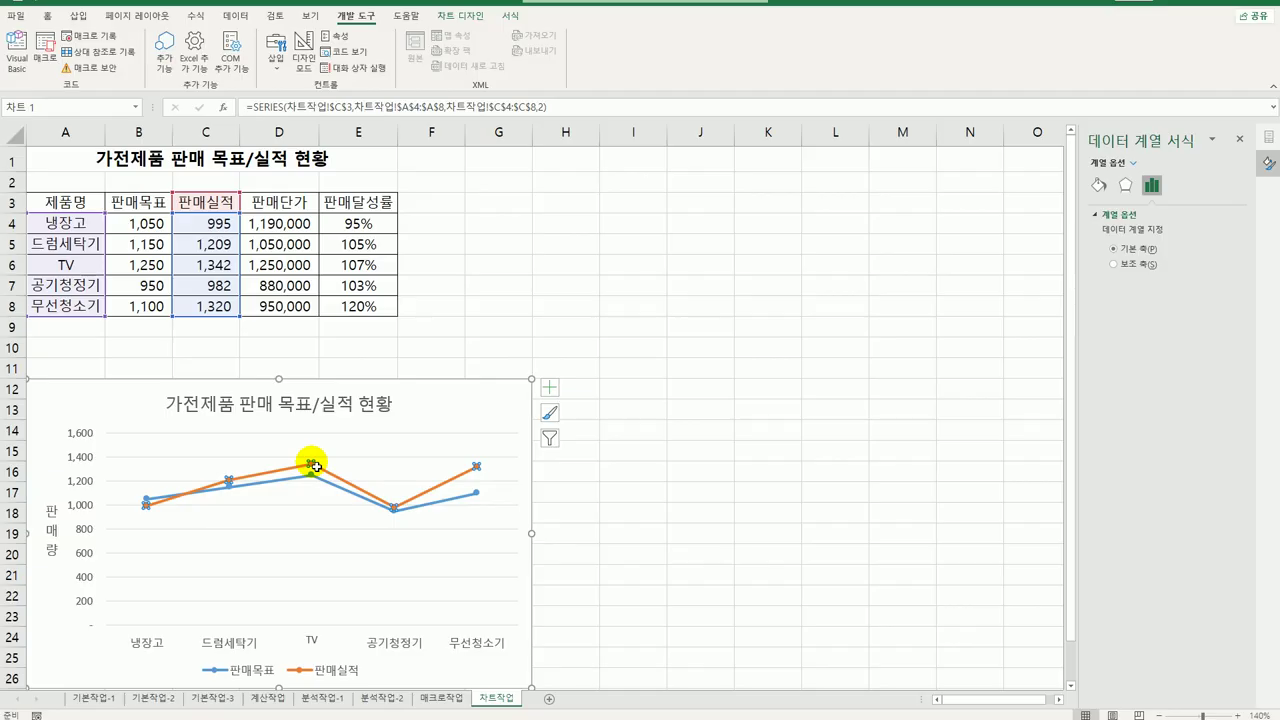
click(315, 466)
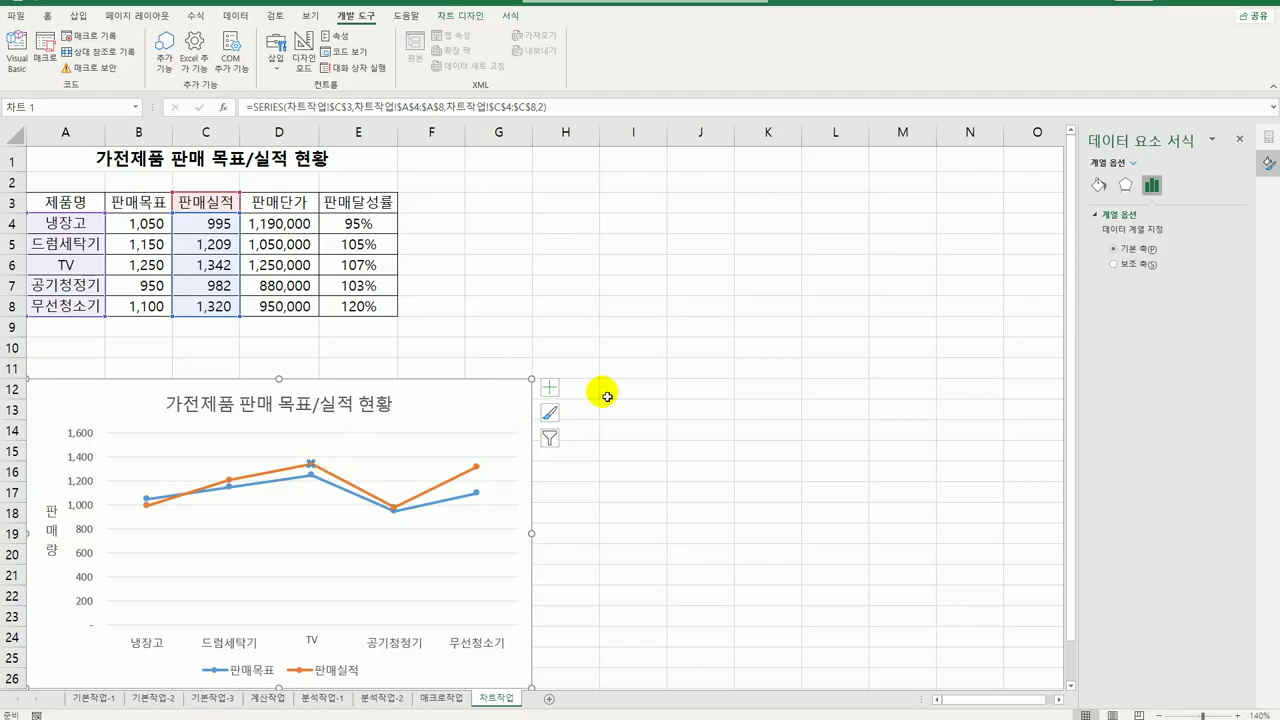
click(553, 390)
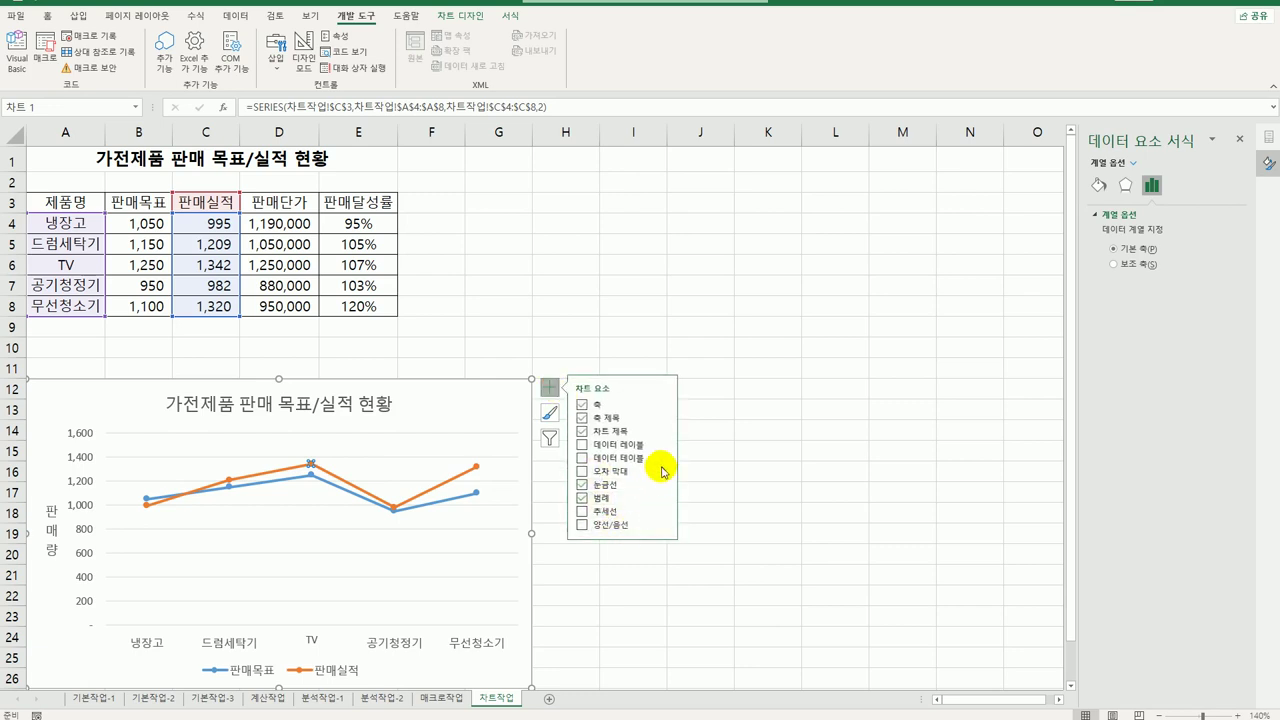
click(666, 449)
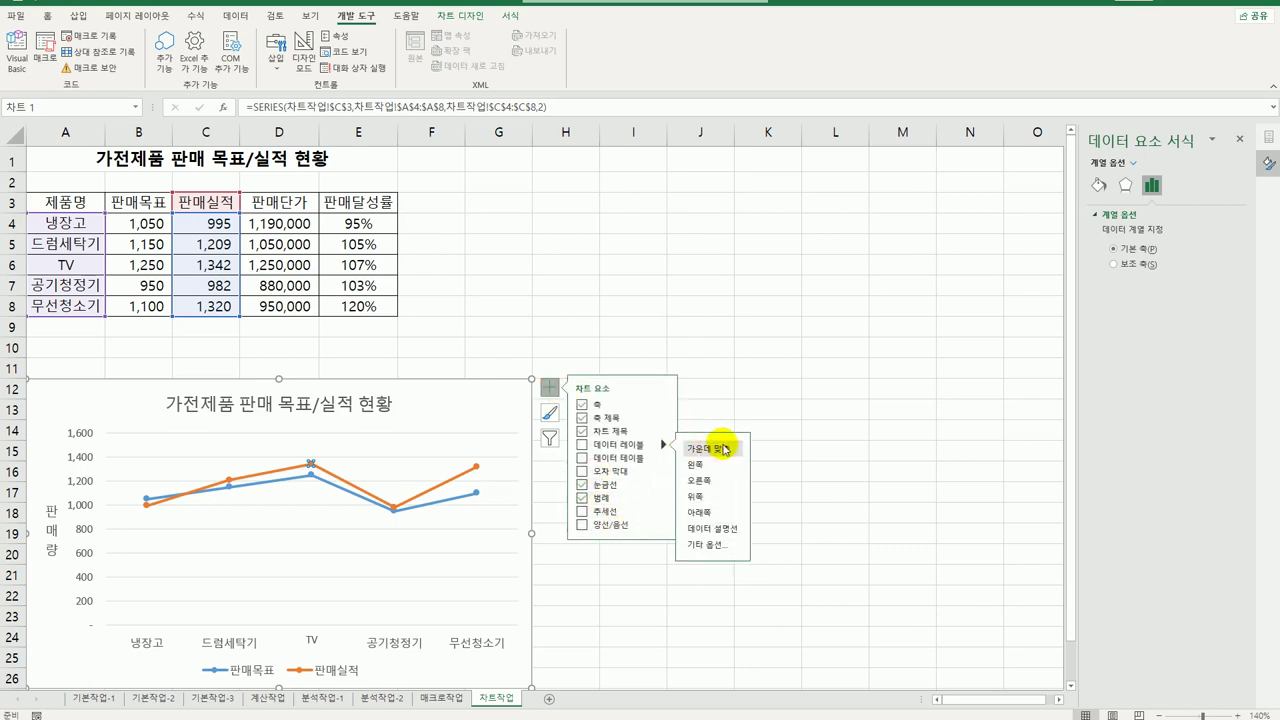
click(714, 548)
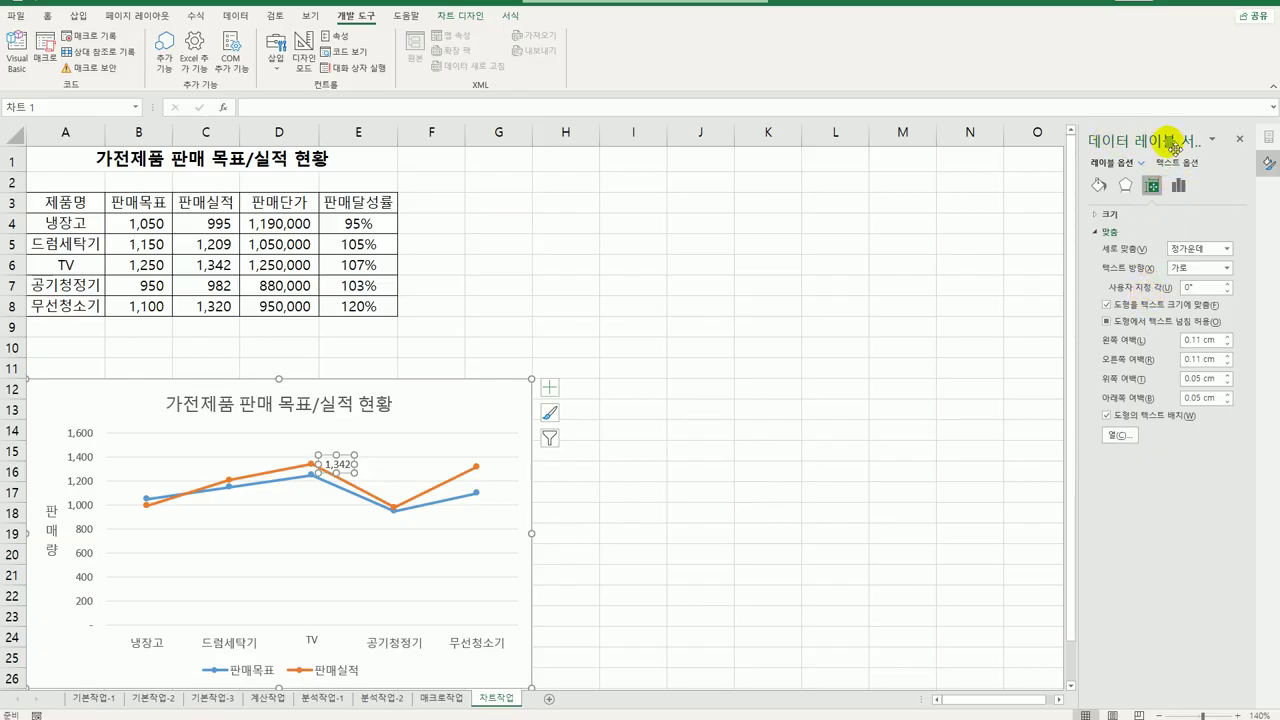
Step: Show the 항목 이름 along with the value in the TV data label and set the label position to 위쪽
click(1178, 184)
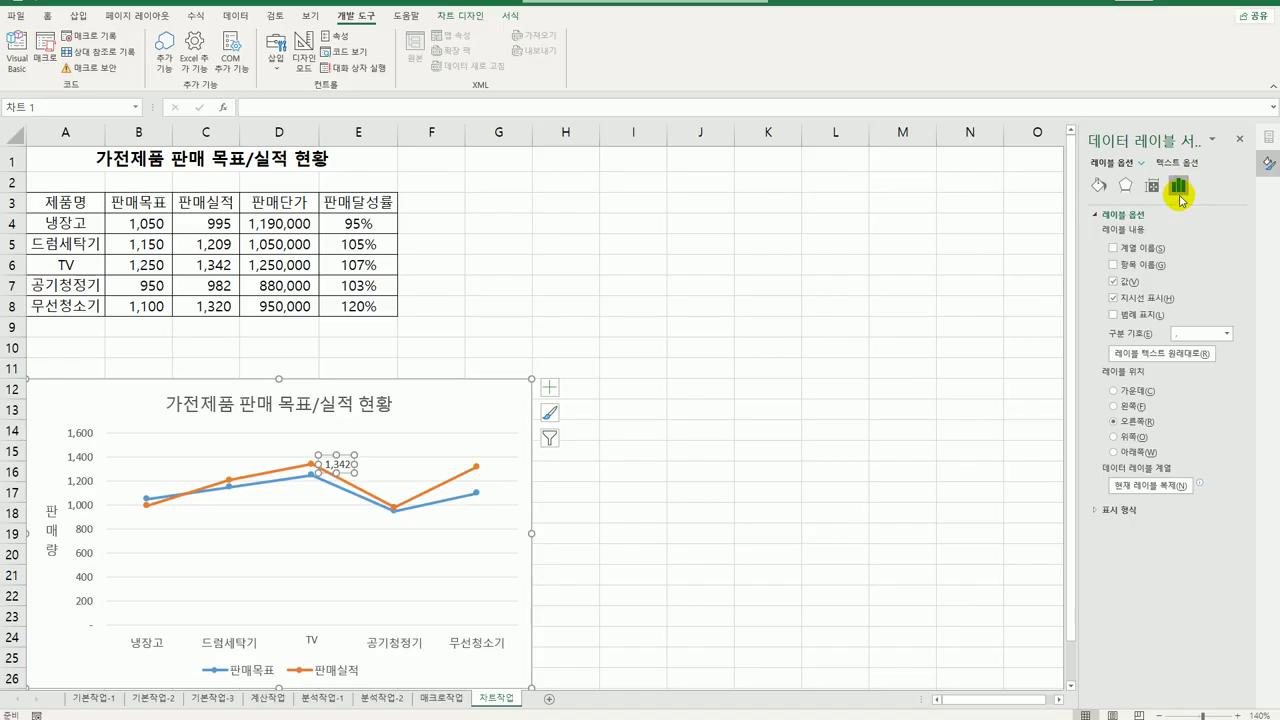
click(1142, 266)
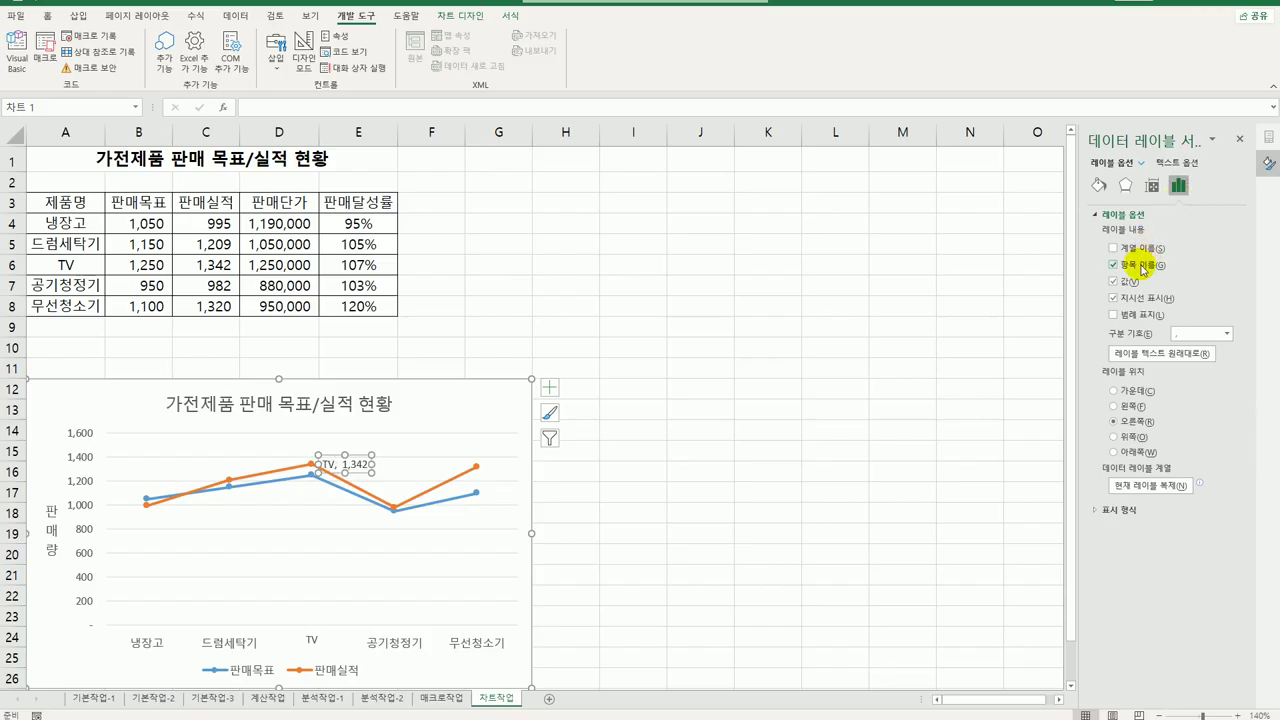
click(1136, 437)
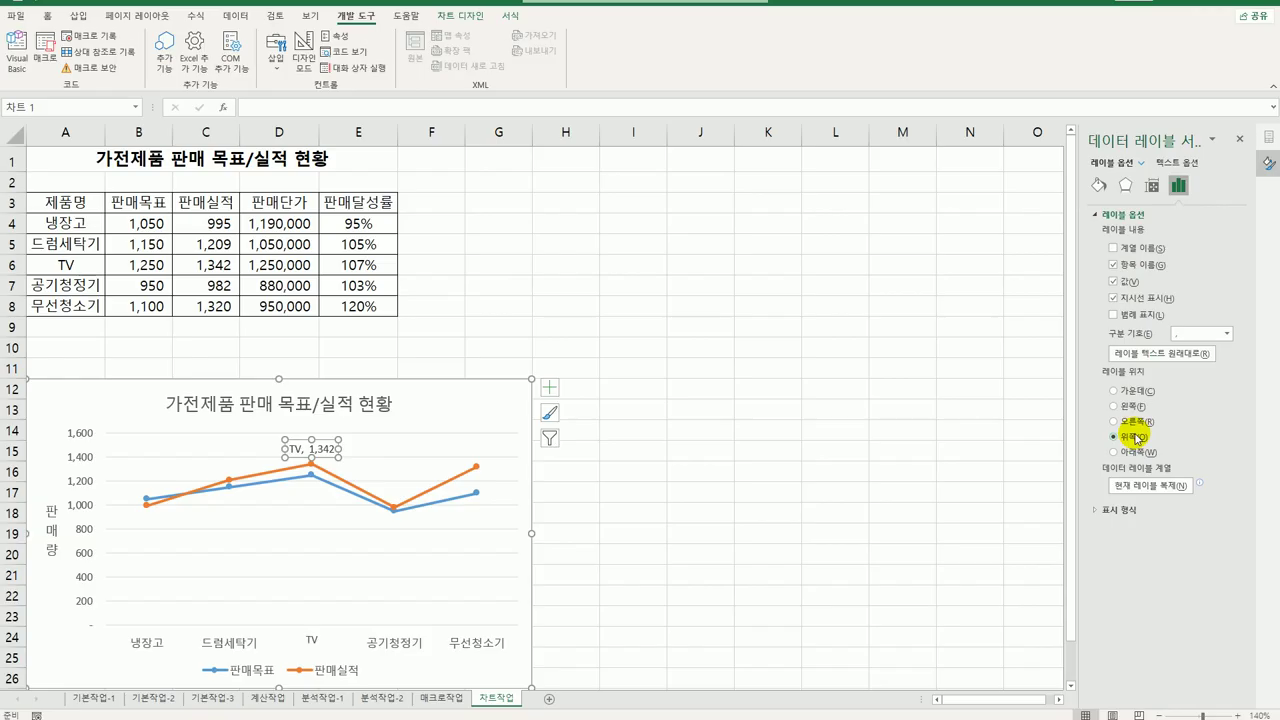
Step: Apply the shape style 미세 효과 - 황금색, 강조 4 to the chart's plot area
click(412, 448)
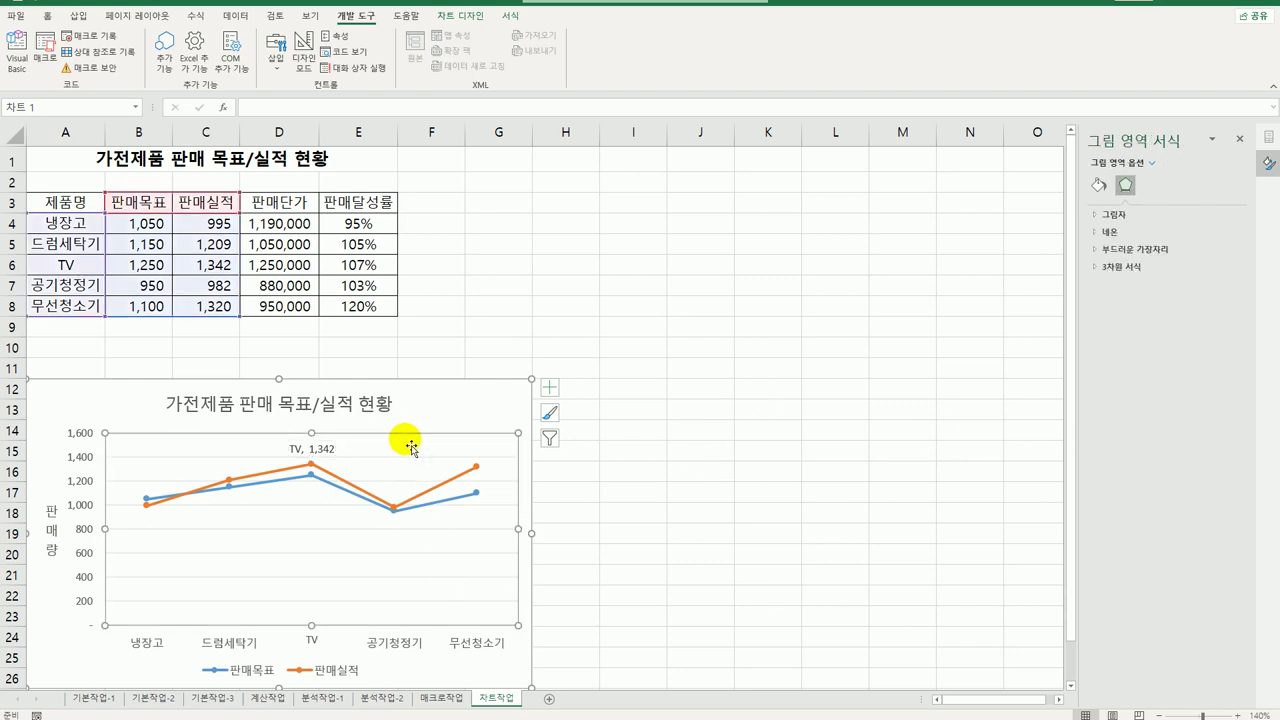
click(510, 16)
click(493, 63)
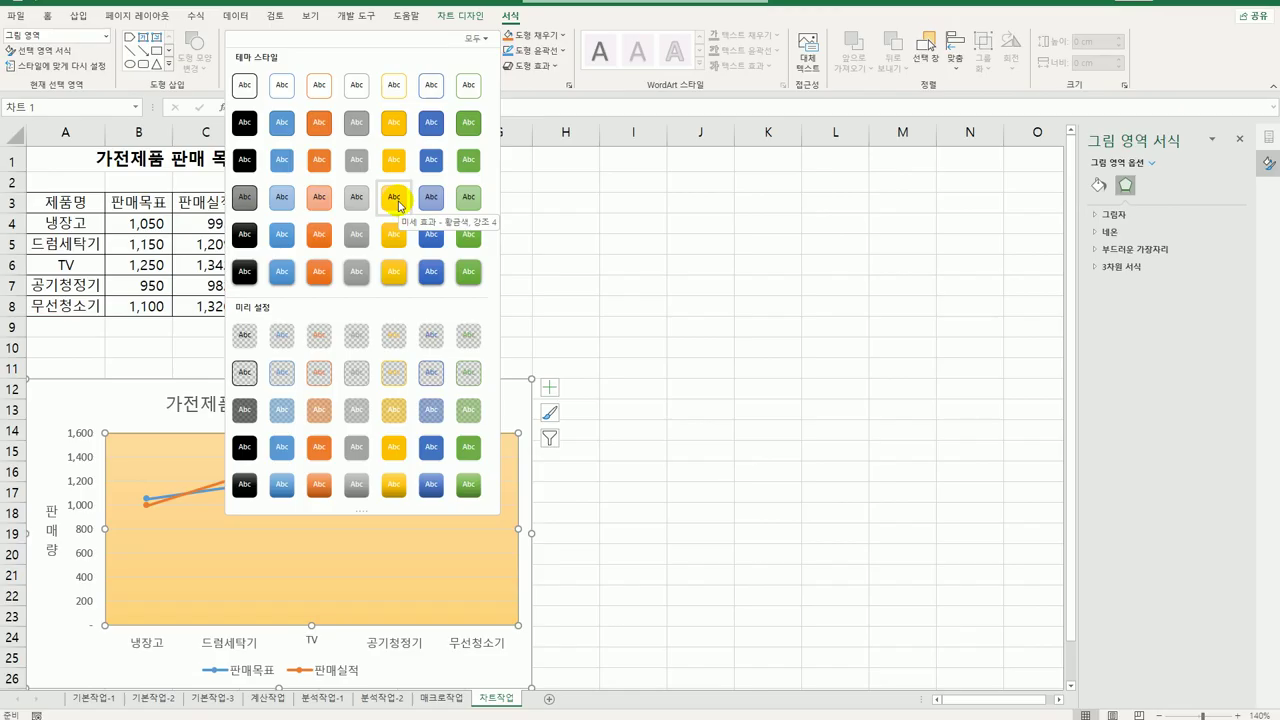
click(398, 204)
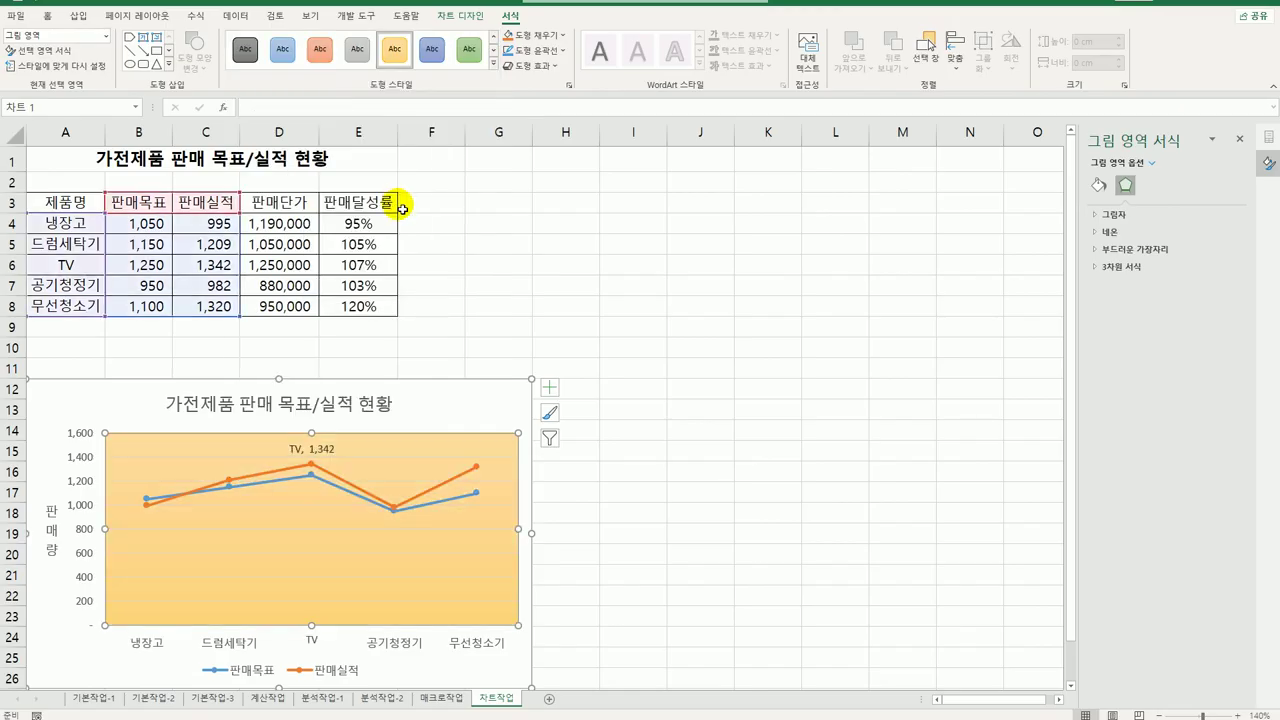
Step: Add a trendline to the 판매실적 series and set its type to 지수
click(312, 466)
right_click(313, 466)
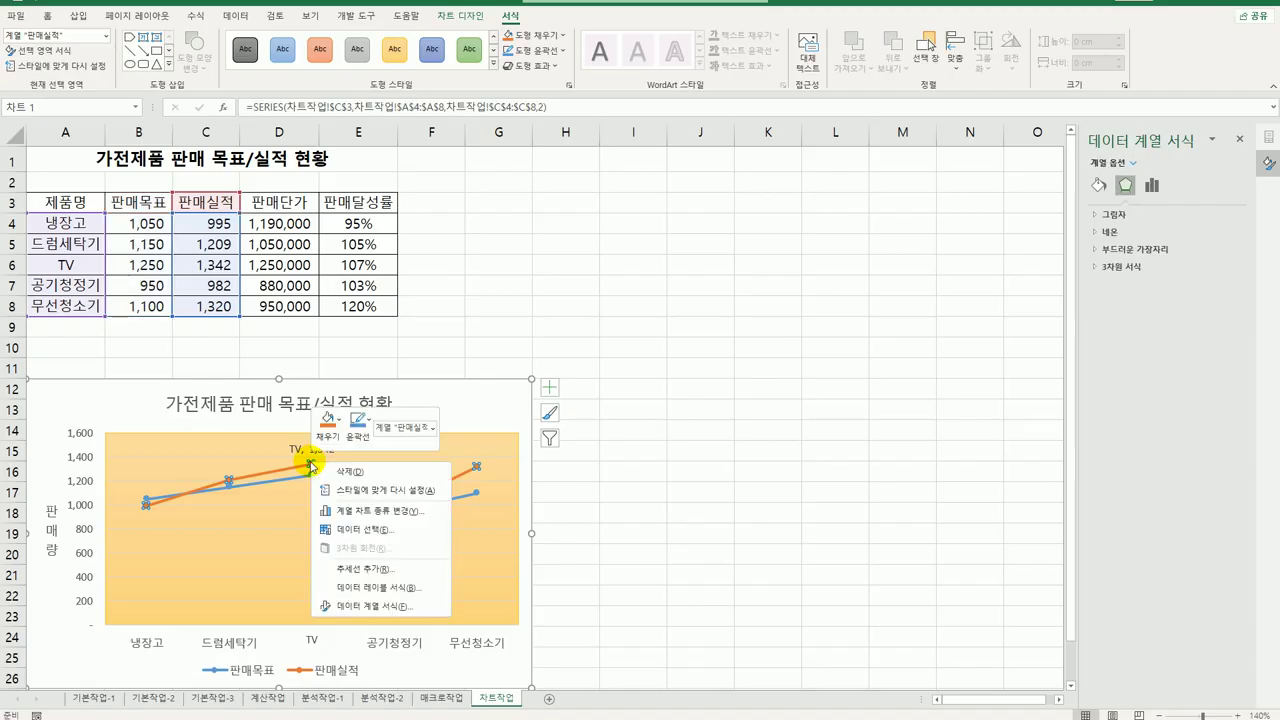
click(416, 565)
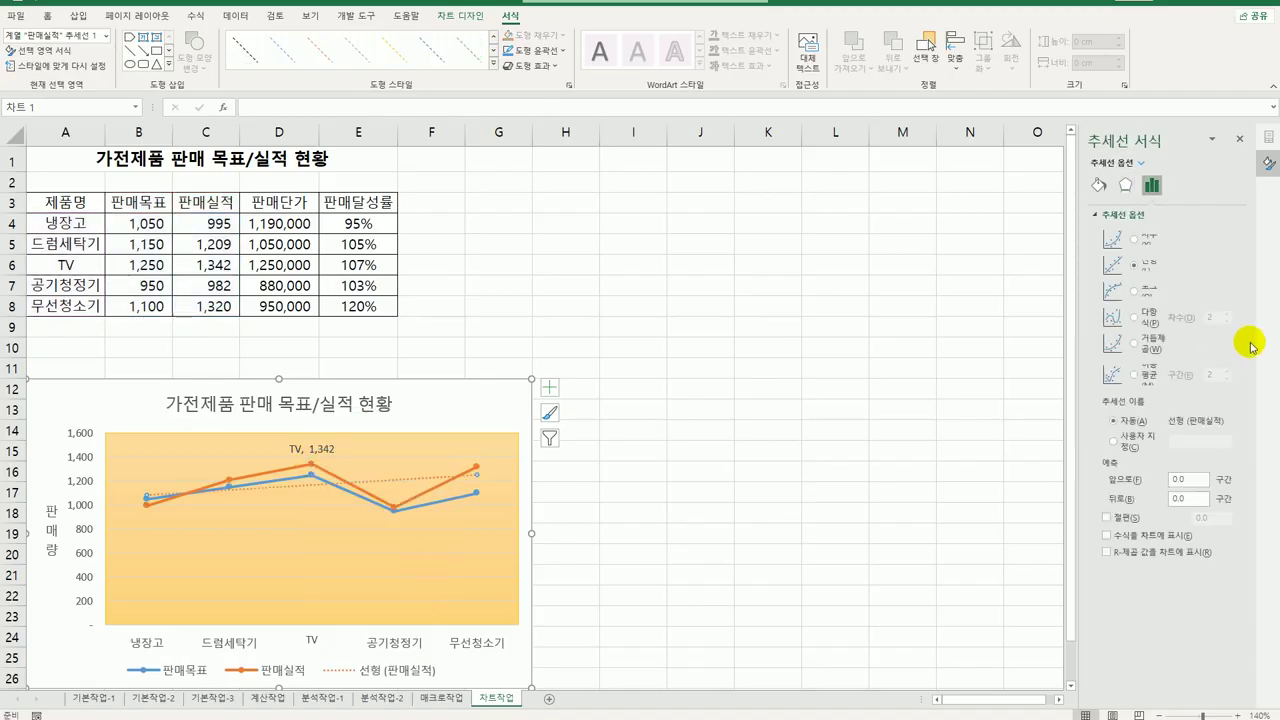
click(1146, 242)
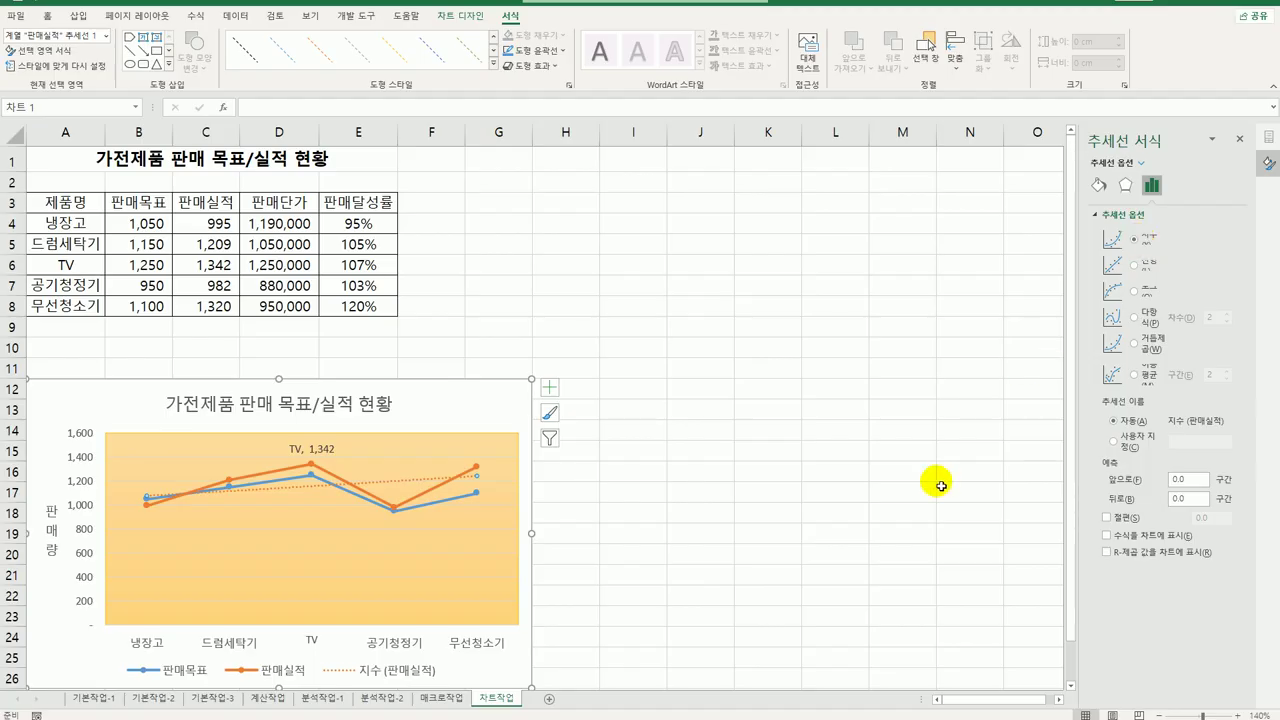
click(863, 534)
scroll(866, 534, down, 3)
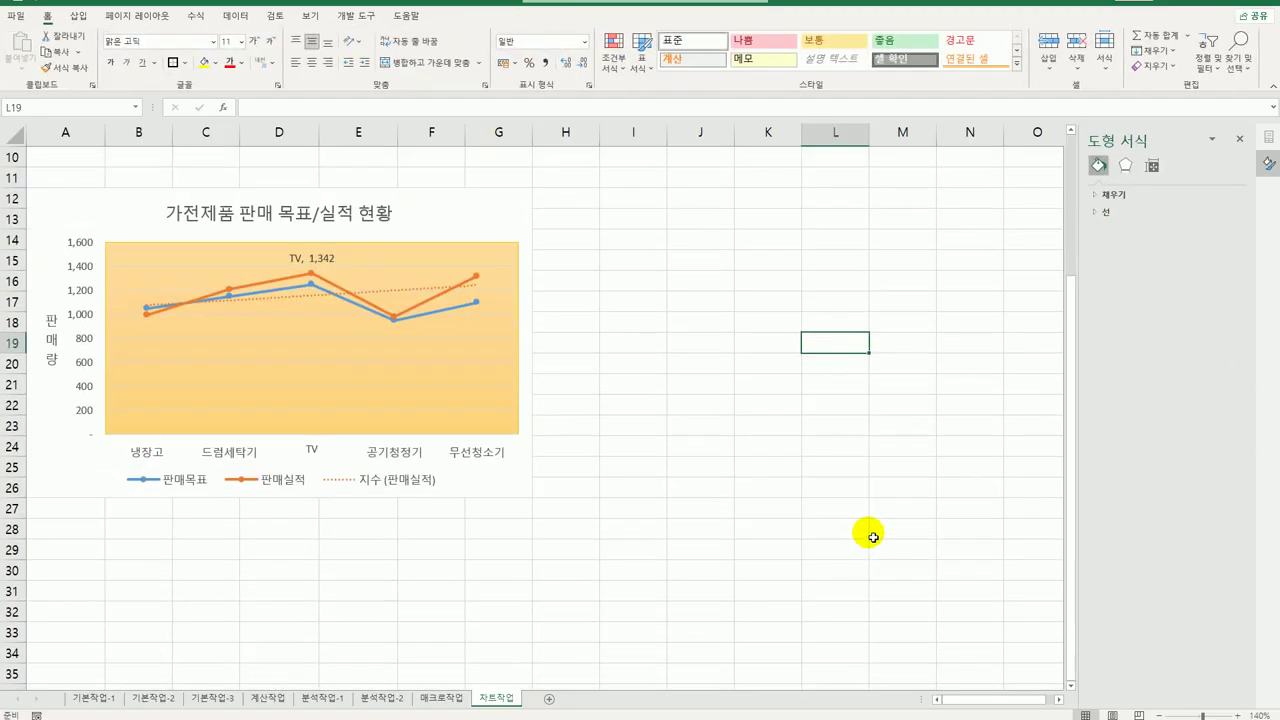